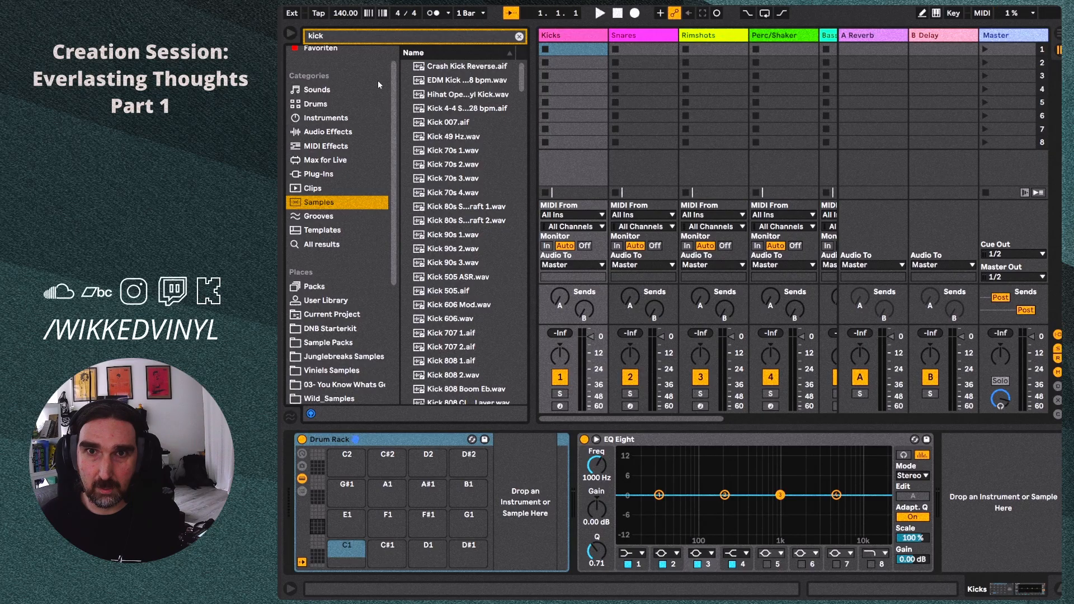
# Browse the Sample Packs folder and open the kicks folder in STRANJAH_SAMPLE_PACK_VOL1.
pyautogui.moveTo(340, 38); pyautogui.dragTo(293, 37)
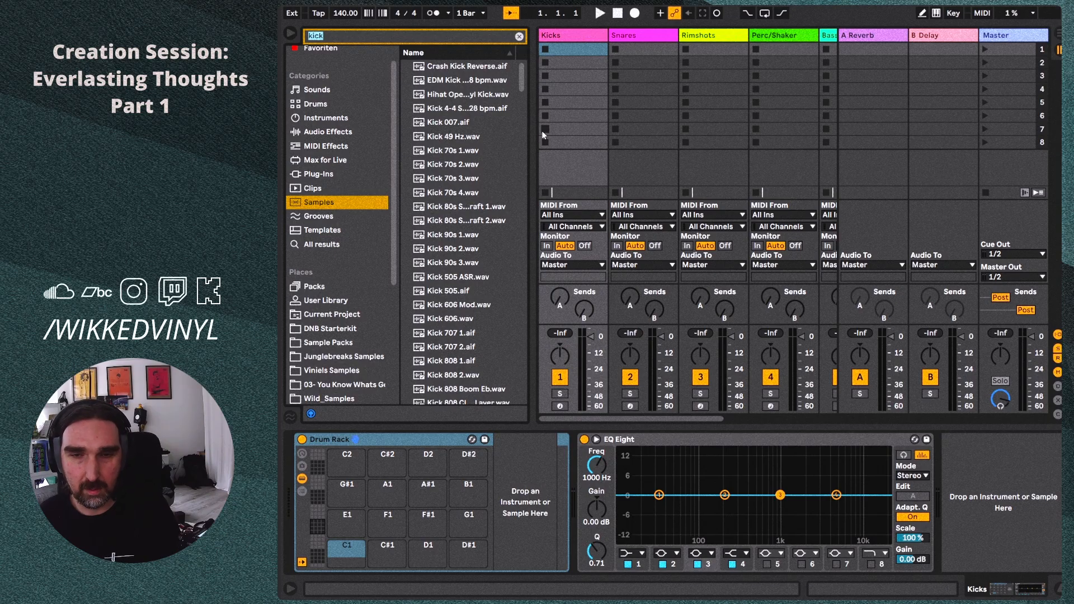
pyautogui.click(342, 344)
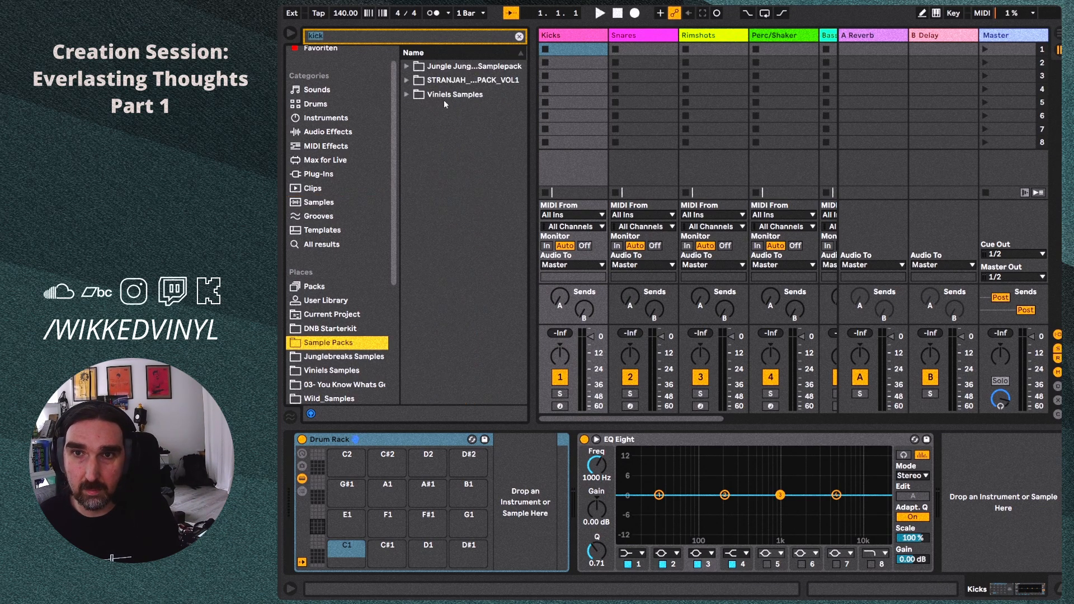
pyautogui.click(407, 66)
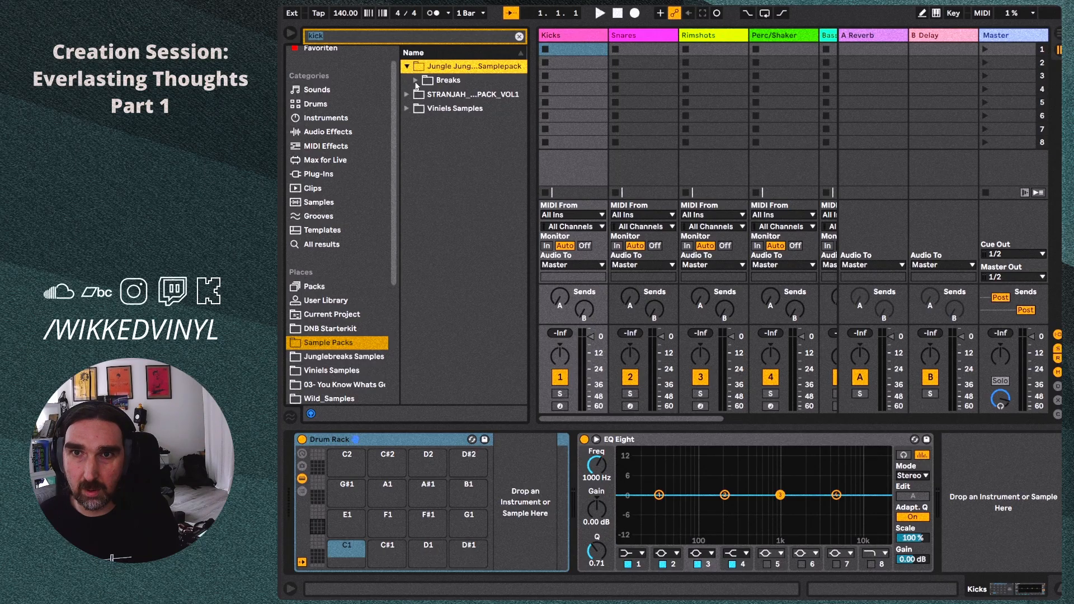
pyautogui.click(416, 81)
pyautogui.click(416, 81)
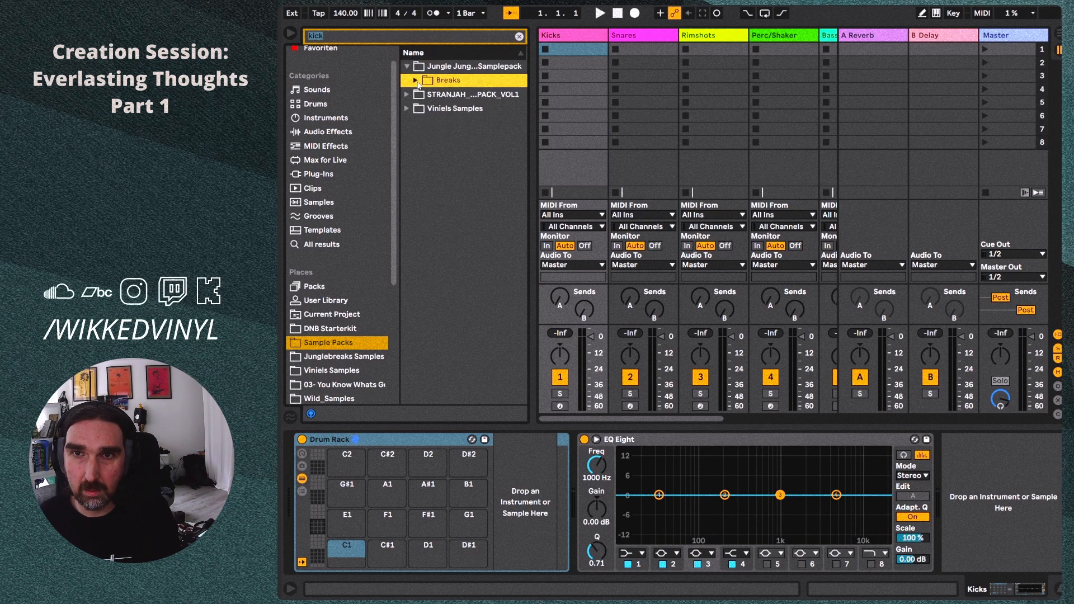
pyautogui.click(407, 95)
pyautogui.click(417, 95)
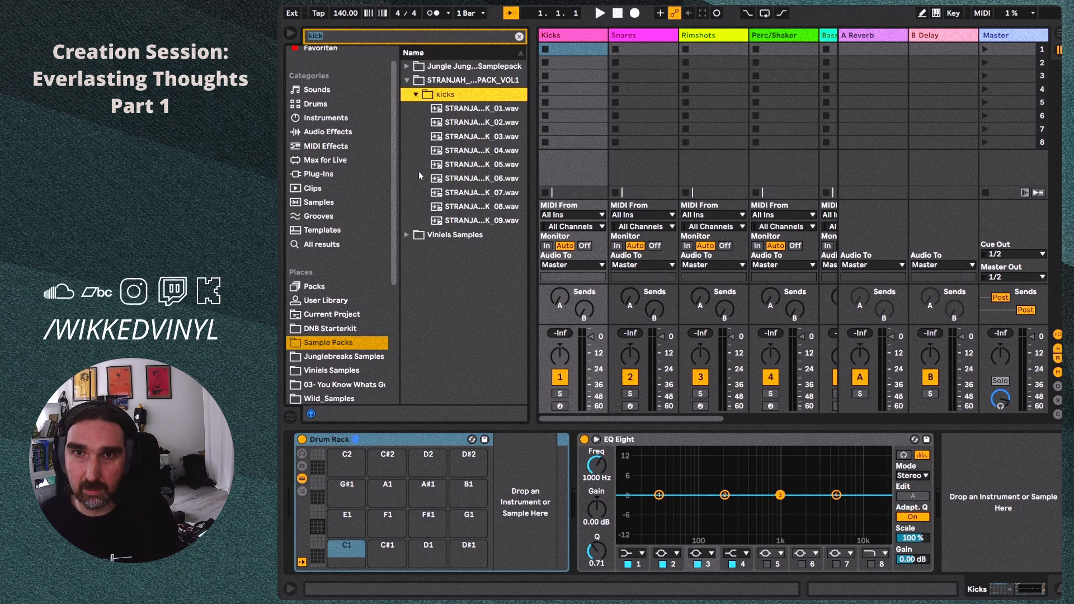
# Audition the kick samples in the kicks folder one after another, from 01 through 09.
pyautogui.click(469, 112)
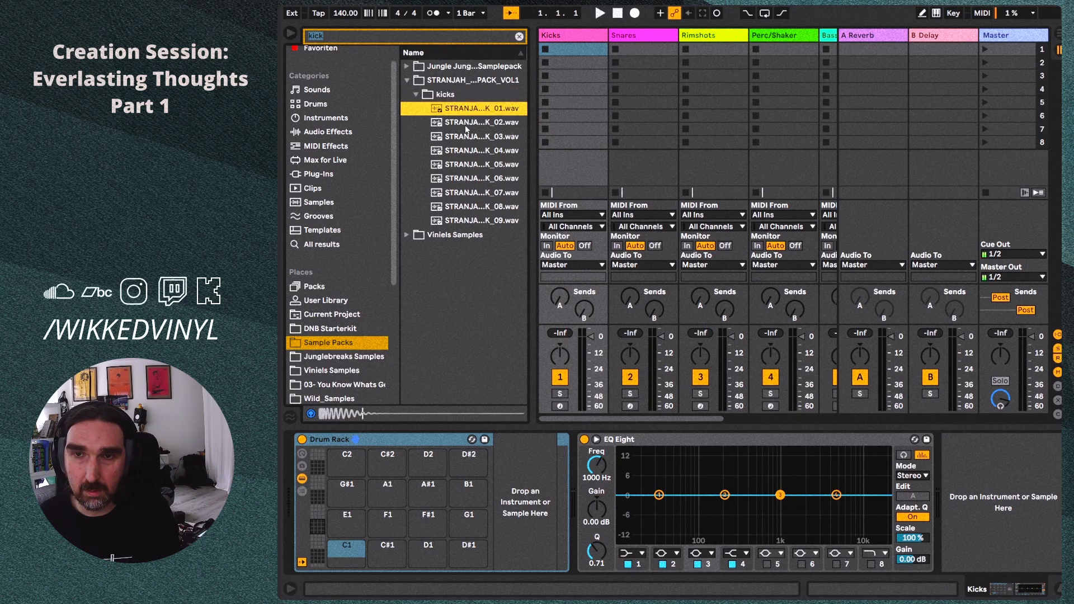
pyautogui.press('Down')
pyautogui.press('Down')
pyautogui.press('Down')
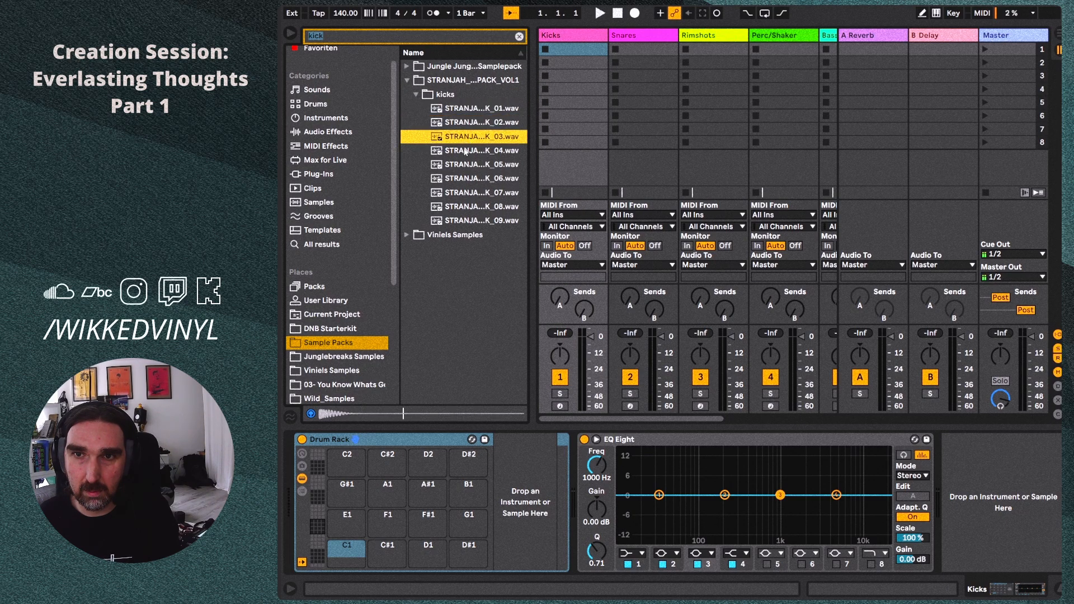
pyautogui.press('Down')
pyautogui.press('Down')
pyautogui.press('Down')
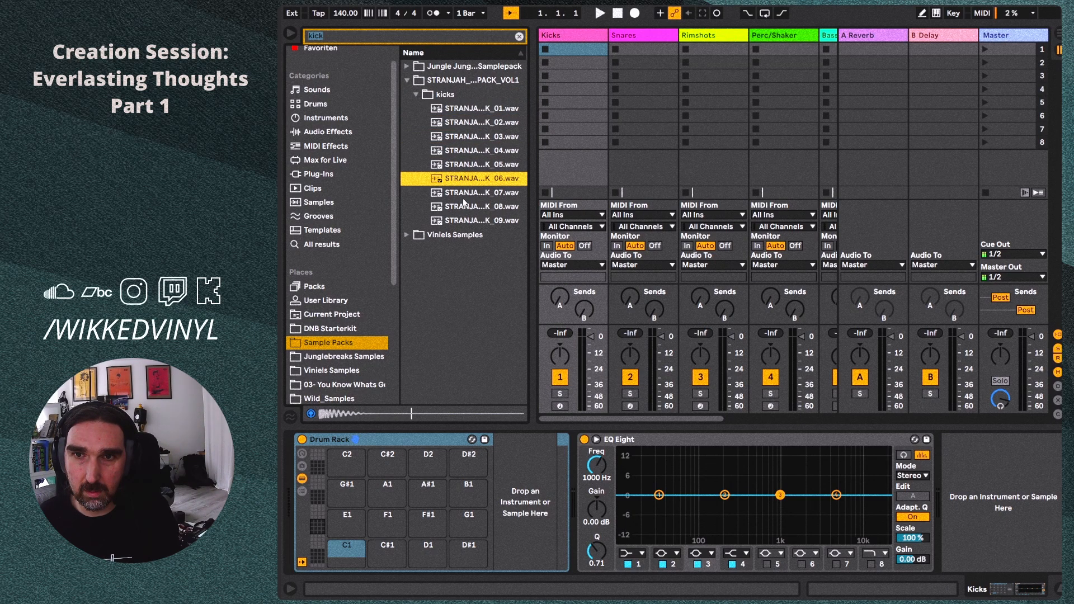
pyautogui.press('Down')
pyautogui.press('Down')
pyautogui.press('Up')
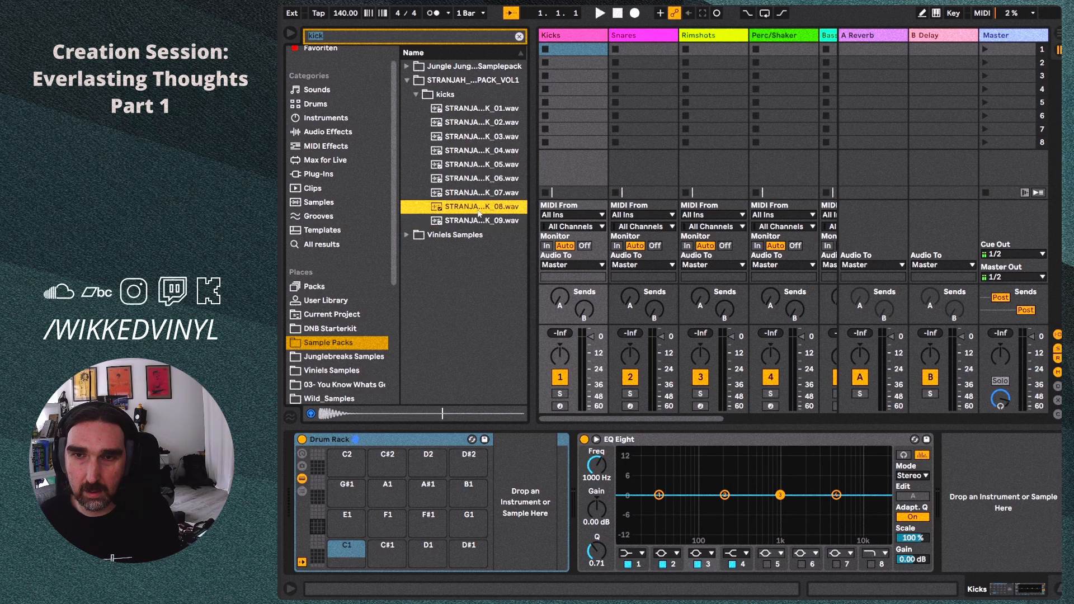
# Compare kick samples 08 and 09 and load both into the Kicks track's Drum Rack, starting at pad C1.
pyautogui.press('Down')
pyautogui.press('Up')
pyautogui.press('Down')
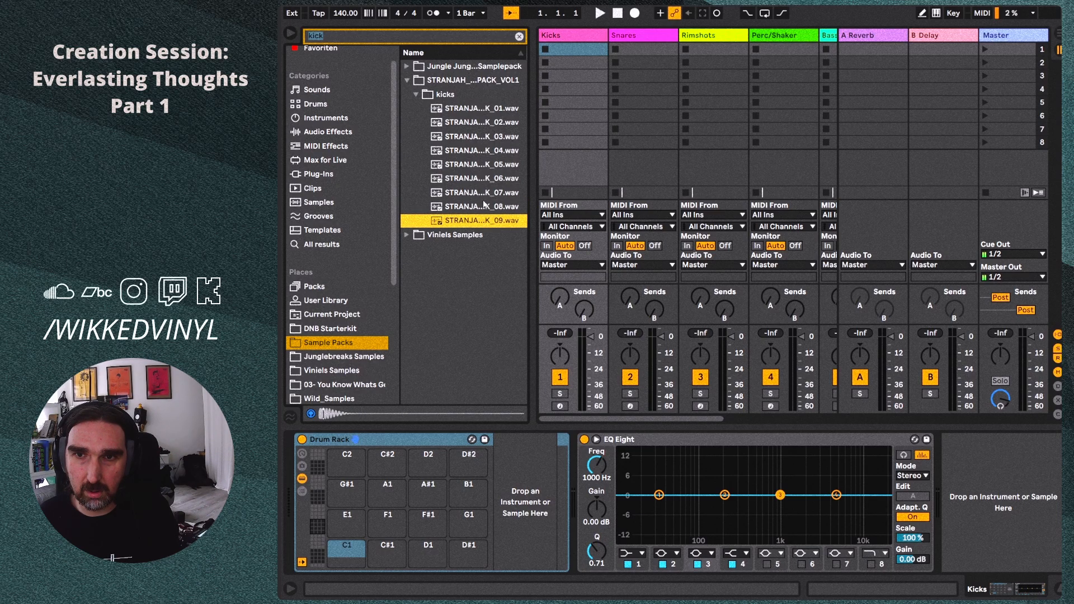
pyautogui.press('Up')
pyautogui.press('Down')
pyautogui.hotkey('shift', 'Up')
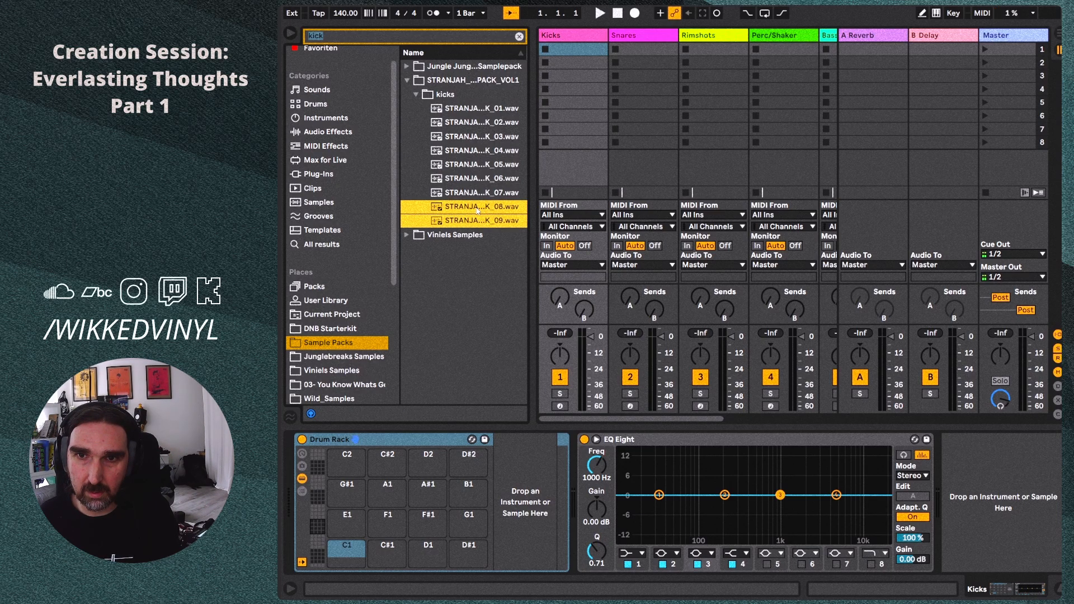
pyautogui.moveTo(314, 578); pyautogui.dragTo(345, 562)
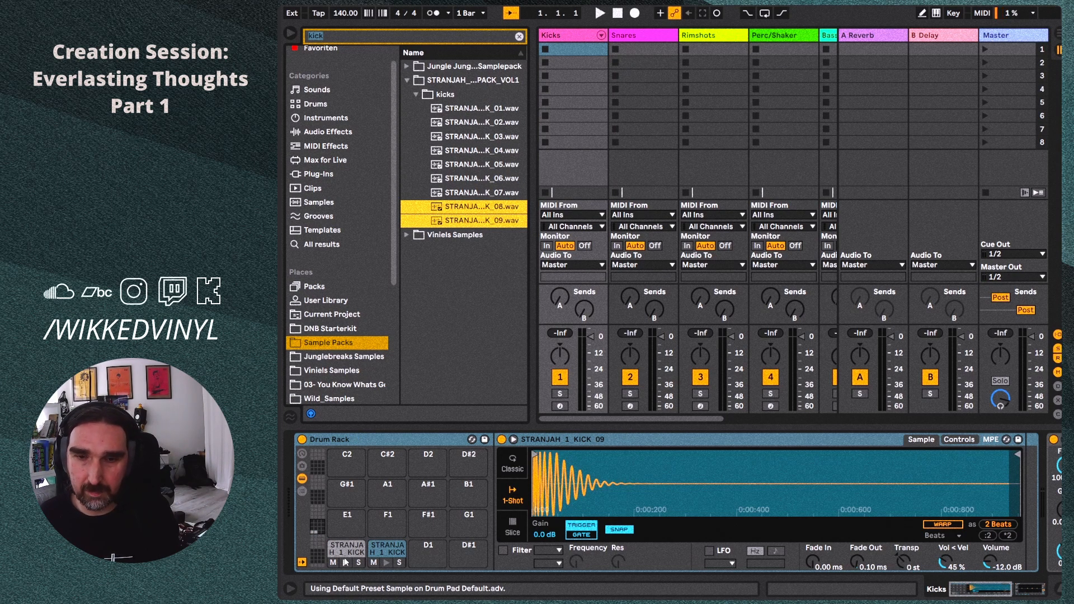
# Select the Snares track, search the sample packs for "snare" and open the STRANJAH snares folder.
pyautogui.click(637, 39)
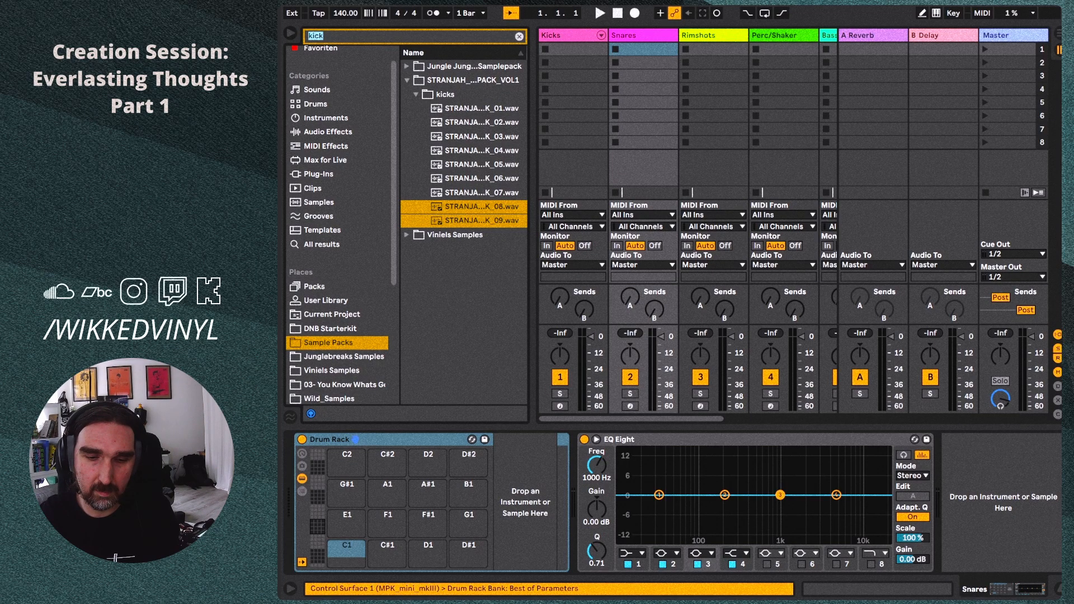
pyautogui.write('snare')
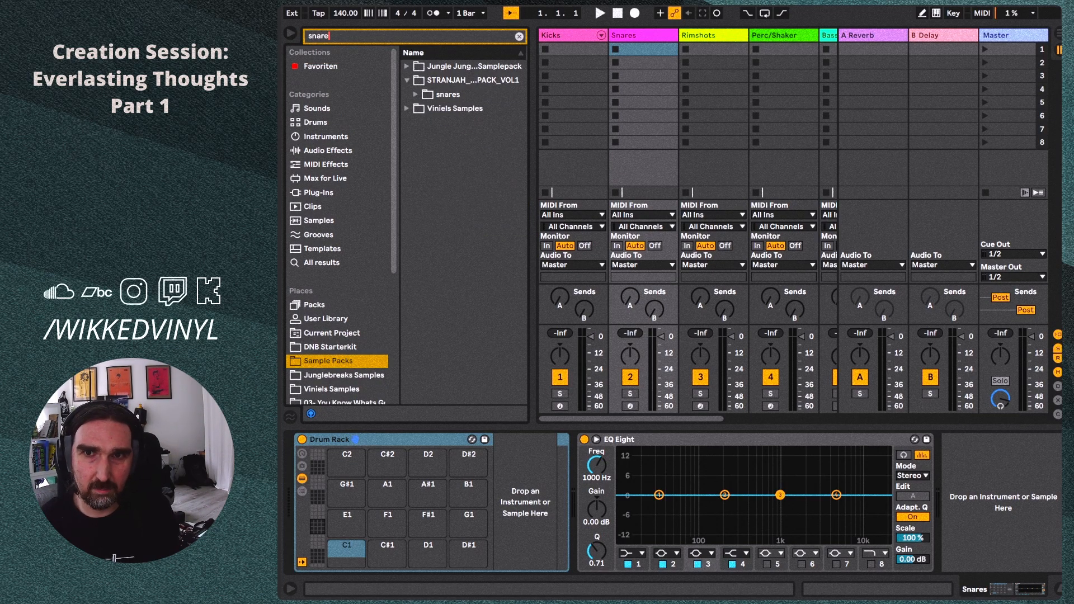
pyautogui.click(417, 95)
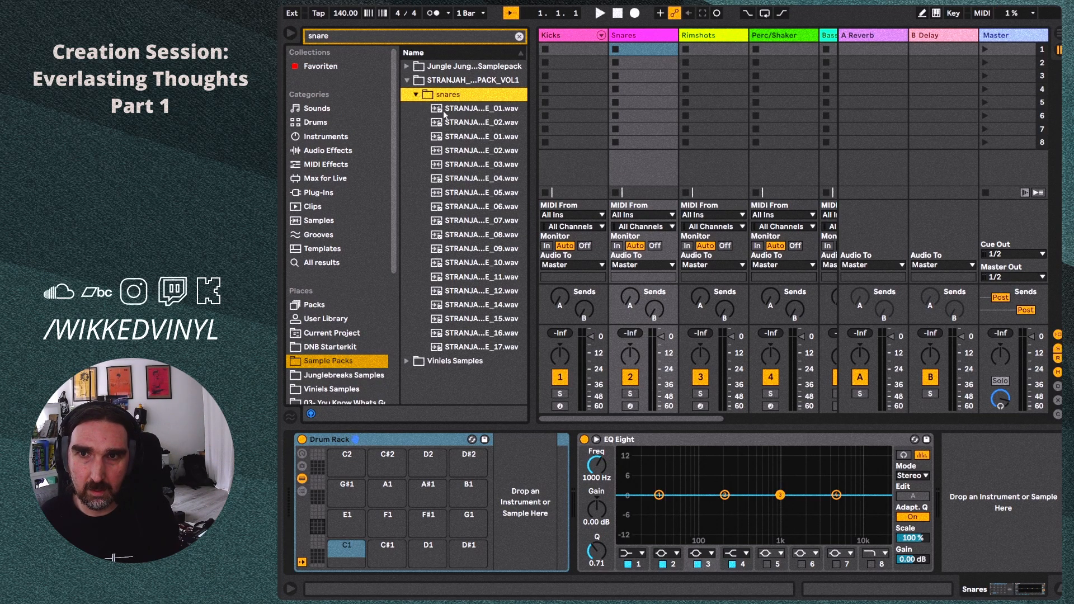
# Audition snare samples 17 down to 14 and widen the browser to show the full file names.
pyautogui.click(491, 348)
pyautogui.click(495, 334)
pyautogui.click(497, 320)
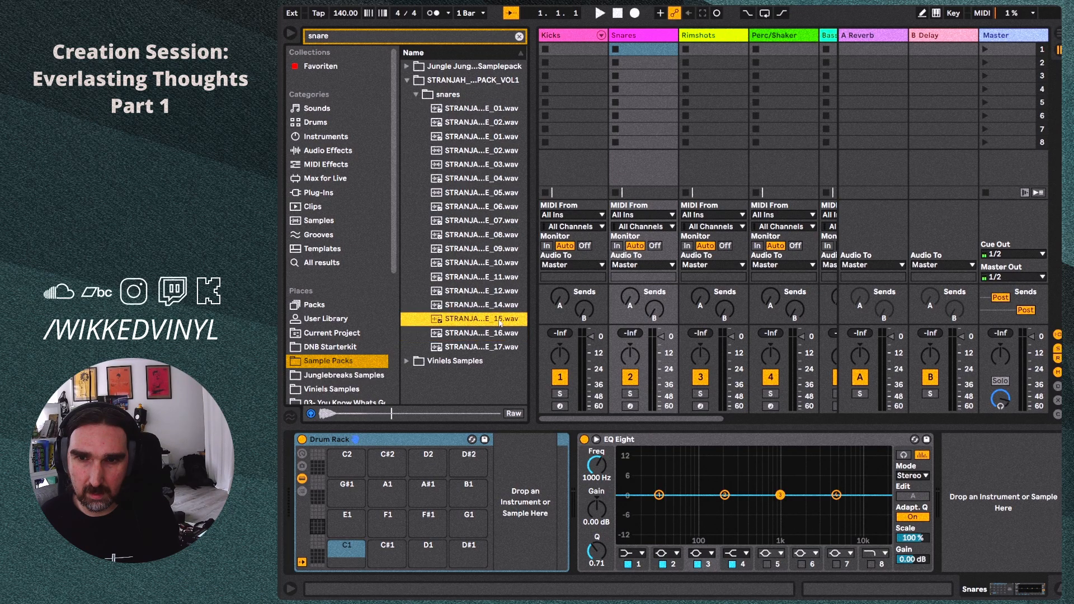
pyautogui.click(500, 307)
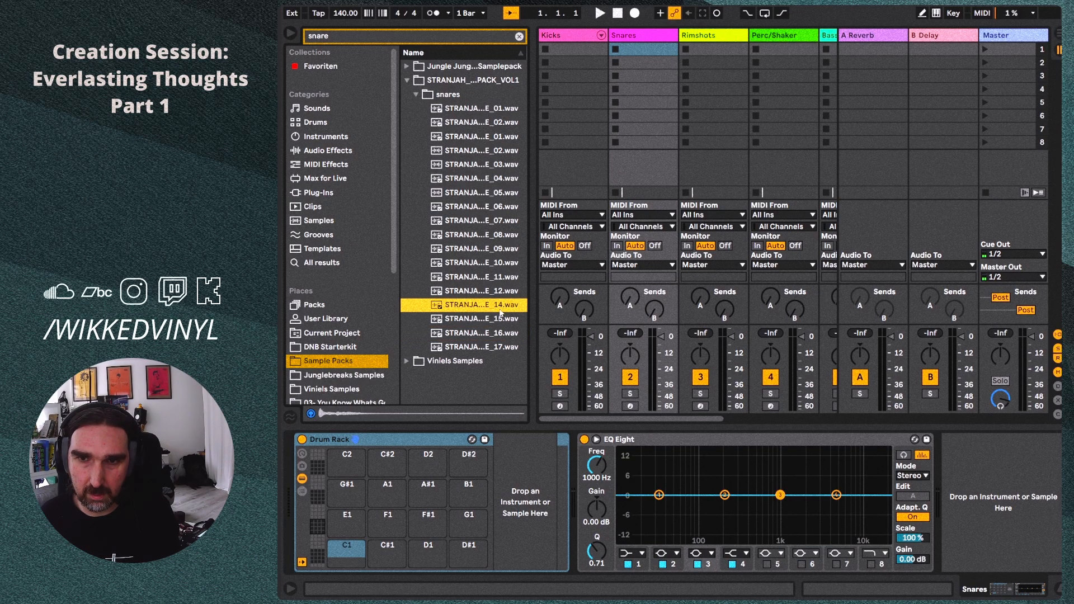
pyautogui.moveTo(531, 296); pyautogui.dragTo(592, 296)
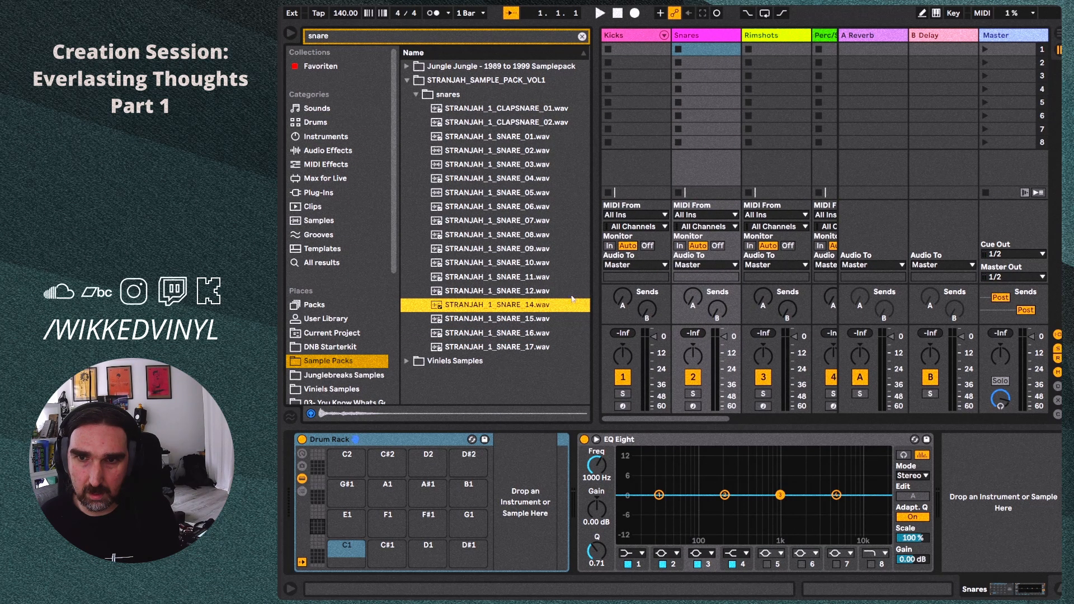
# Audition the remaining snare samples from STRANJAH_1_SNARE_12 up to STRANJAH_1_CLAPSNARE_02.
pyautogui.click(512, 292)
pyautogui.click(515, 278)
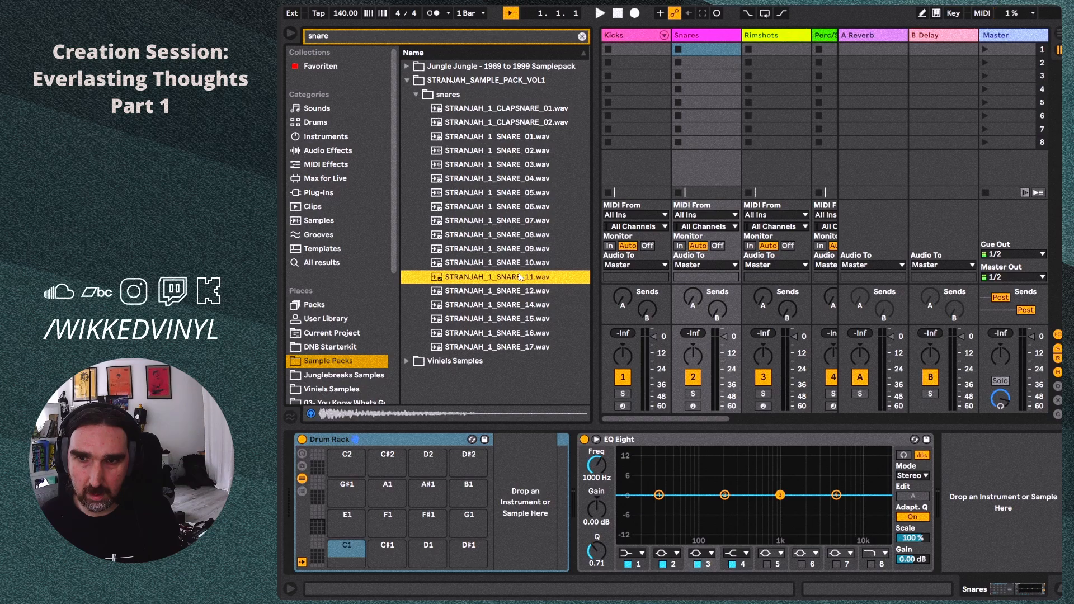
pyautogui.click(520, 263)
pyautogui.click(518, 249)
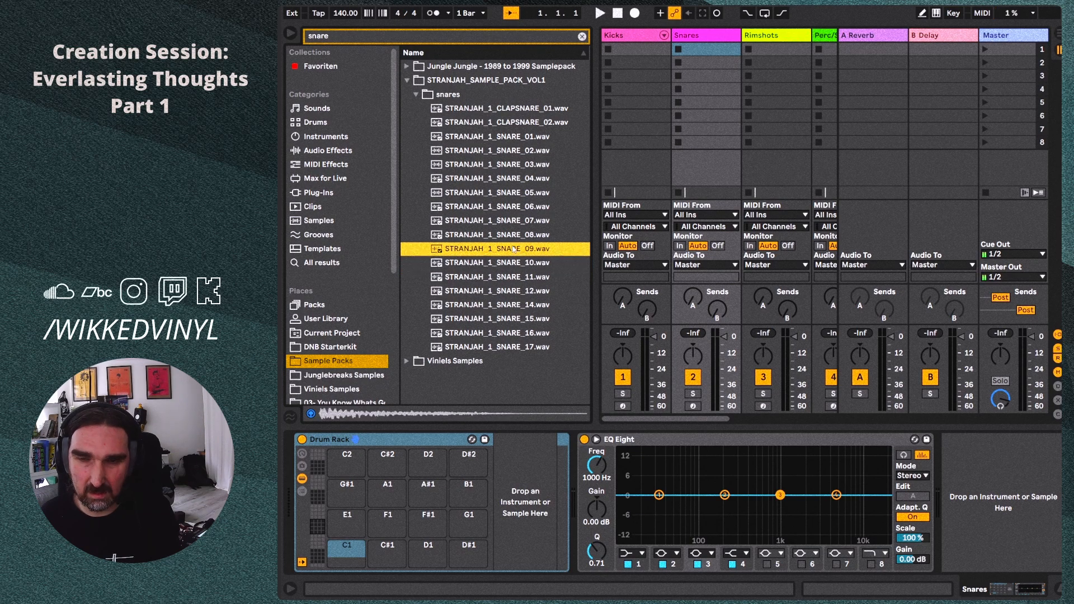
pyautogui.click(514, 235)
pyautogui.click(520, 221)
pyautogui.click(526, 206)
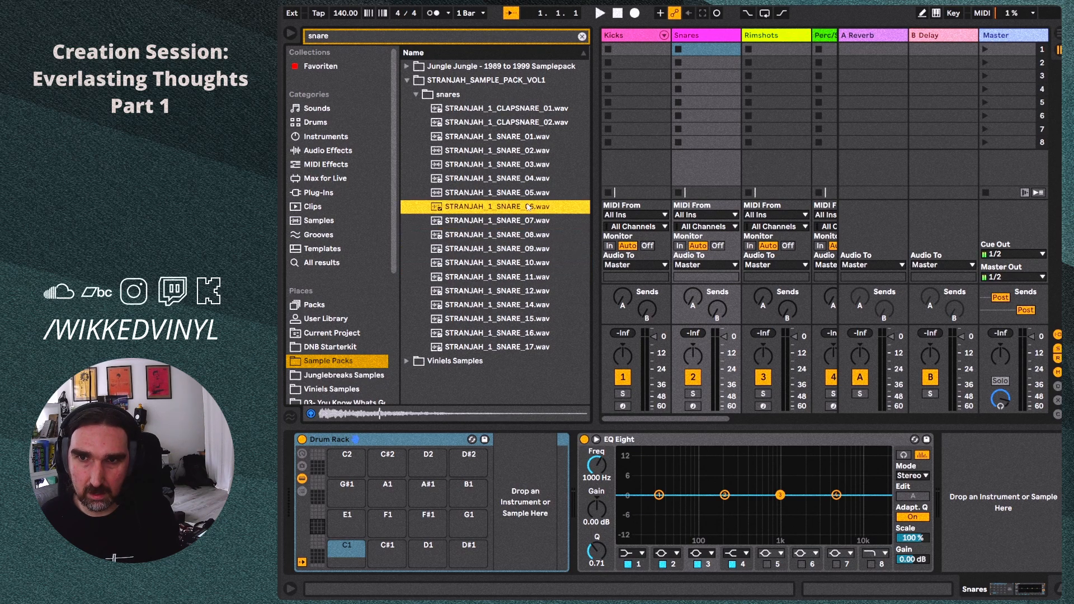
pyautogui.click(530, 194)
pyautogui.click(531, 179)
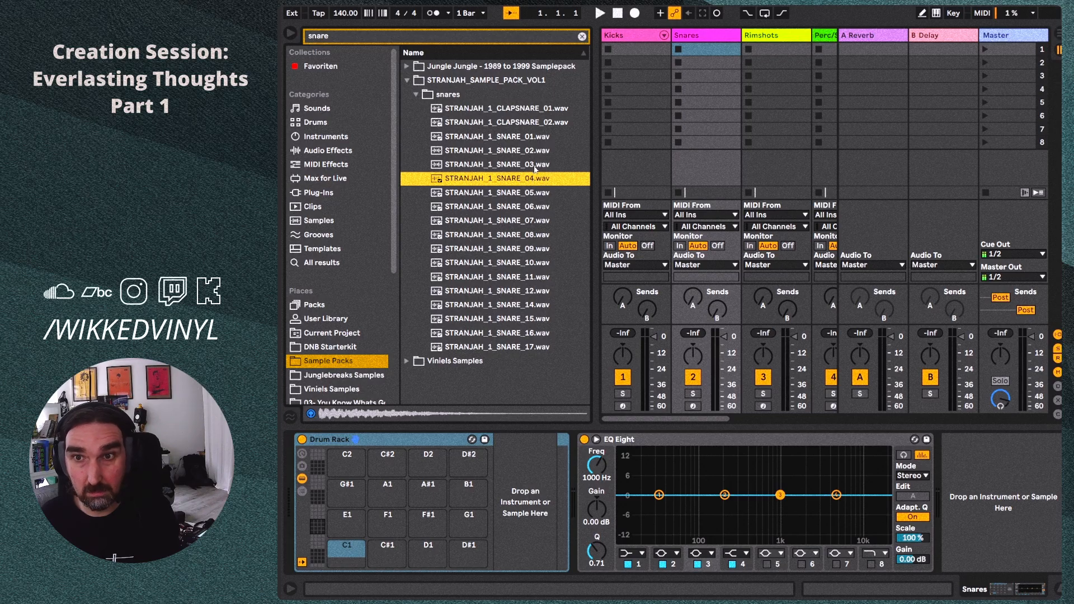
pyautogui.click(536, 164)
pyautogui.click(536, 150)
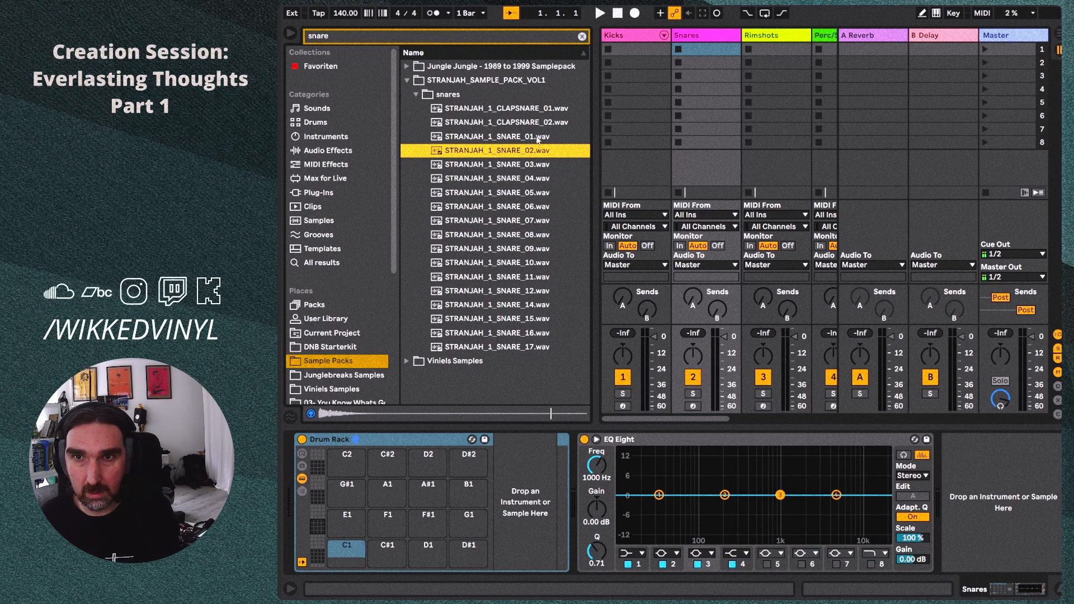
pyautogui.click(538, 137)
pyautogui.click(540, 125)
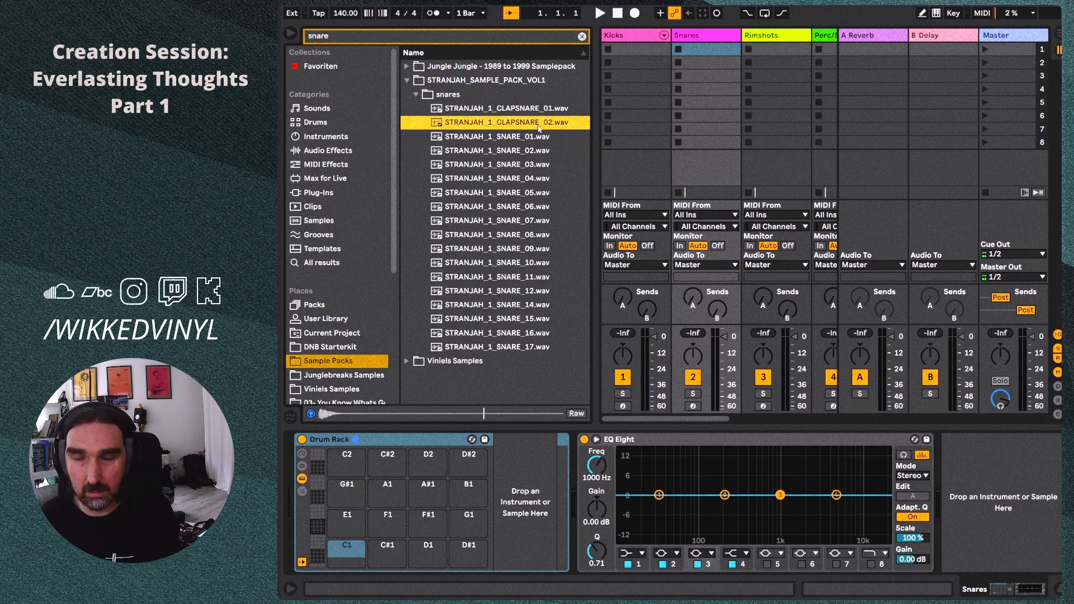
# Compare CLAPSNARE_01 and SNARE_01 with CLAPSNARE_02, and load STRANJAH_1_CLAPSNARE_02 onto pad C1 of the Snares Drum Rack.
pyautogui.click(533, 111)
pyautogui.click(530, 137)
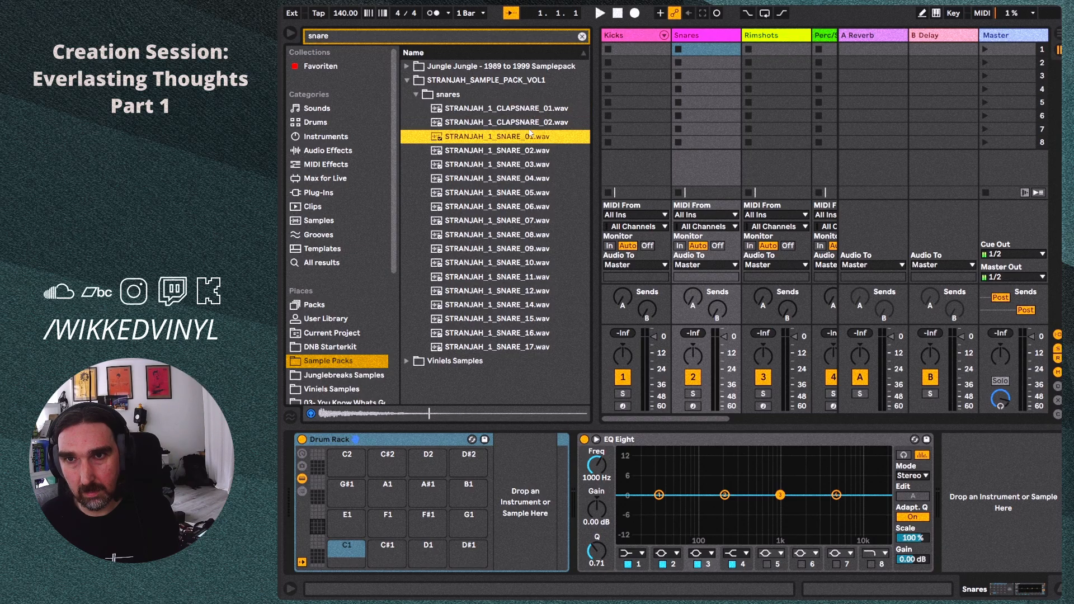
pyautogui.click(526, 127)
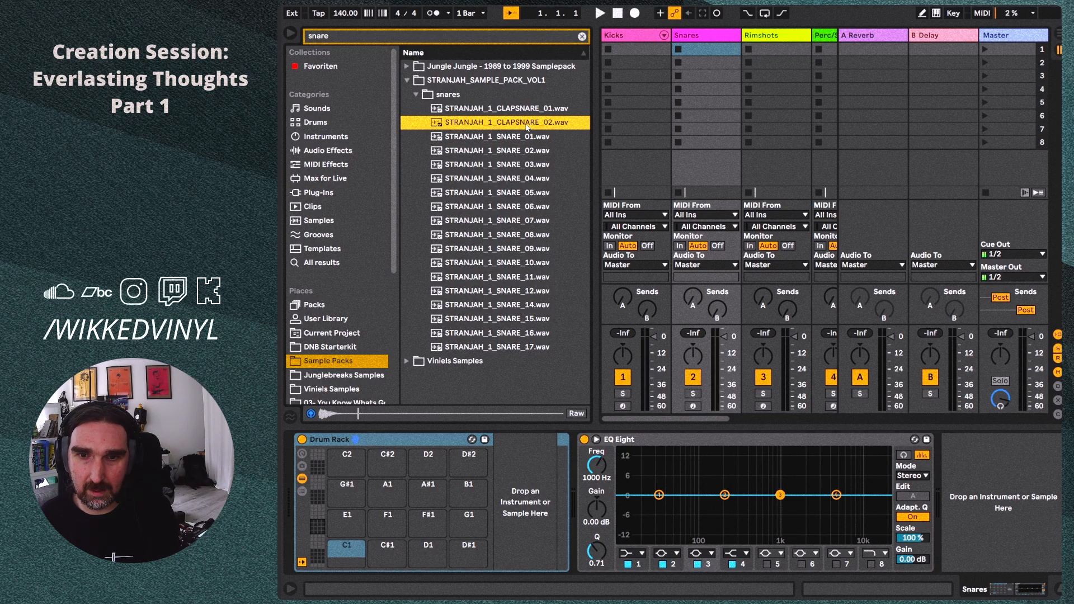
pyautogui.moveTo(526, 126); pyautogui.dragTo(339, 557)
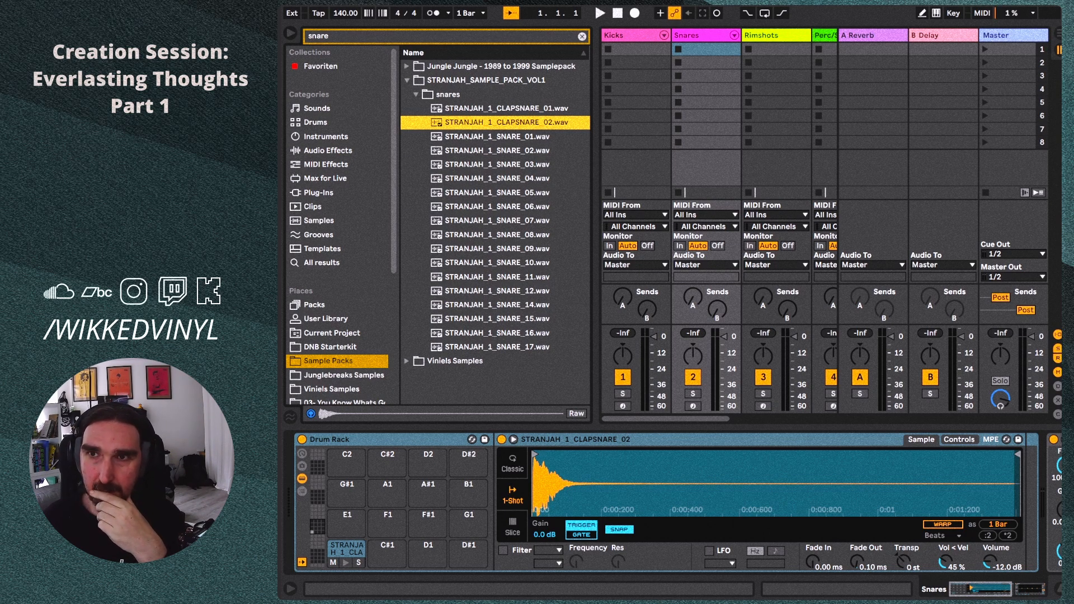
# Search all samples for "rim" and audition the rim sounds from Rim 808 to Rim Bedroom SP.
pyautogui.hotkey('ctrl', 'f')
pyautogui.write('rim')
pyautogui.click(461, 178)
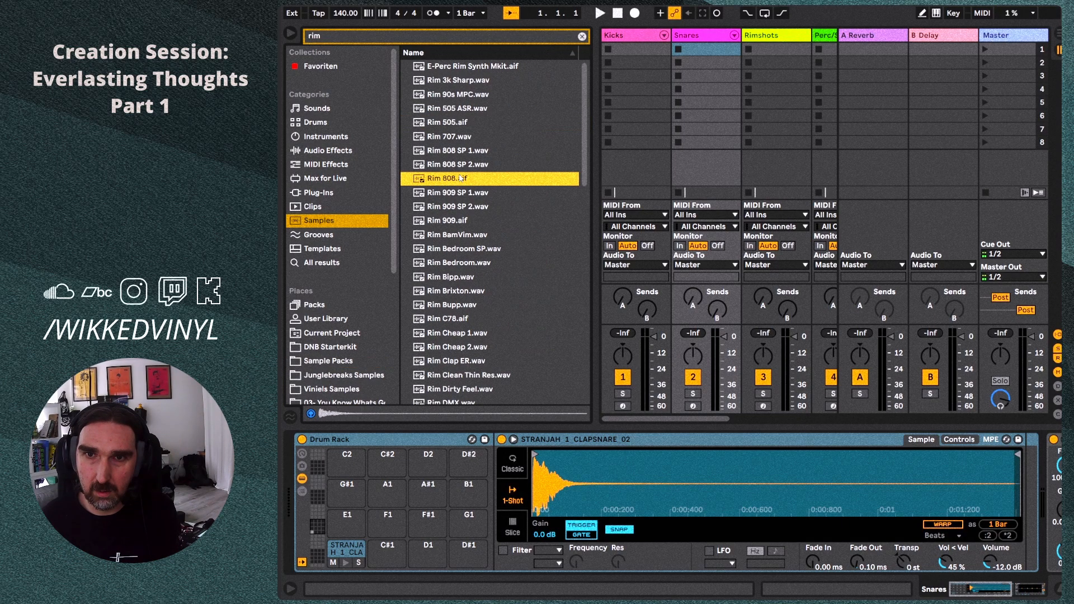
pyautogui.click(460, 192)
pyautogui.click(459, 207)
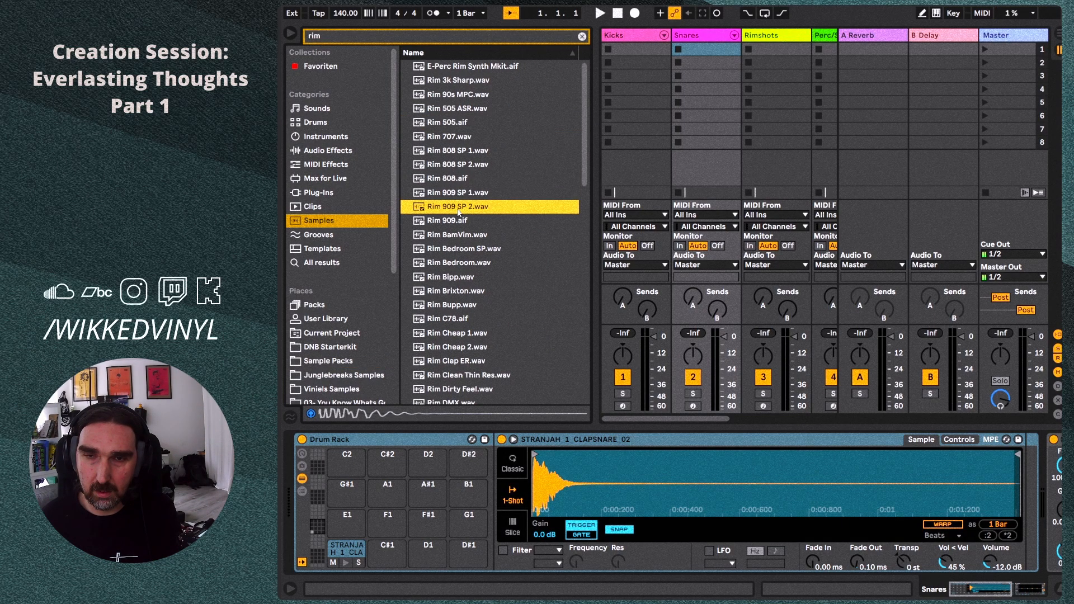
pyautogui.click(459, 221)
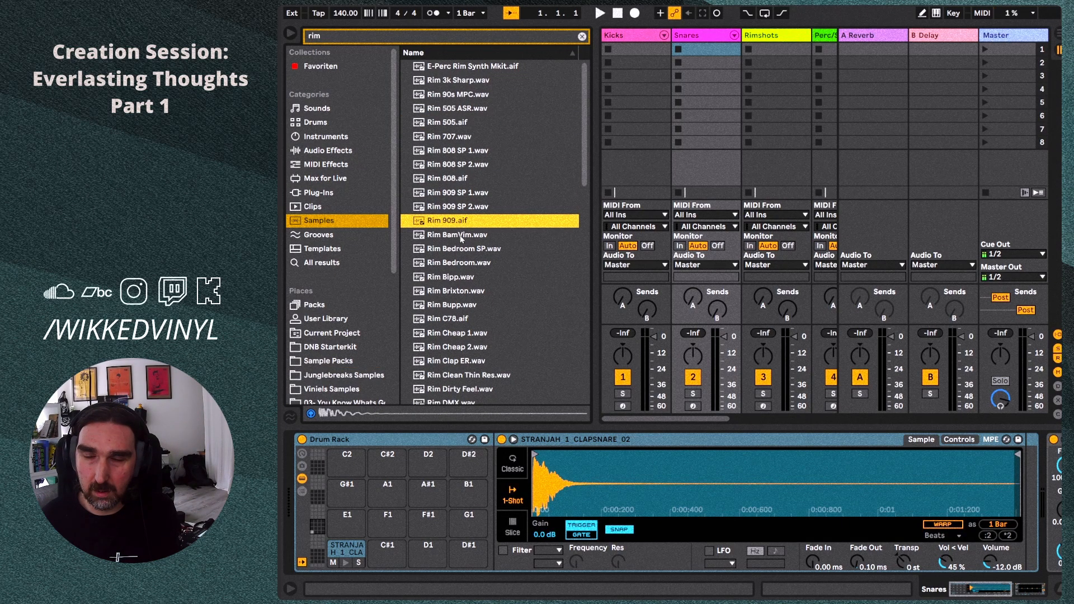
pyautogui.click(460, 236)
pyautogui.press('Down')
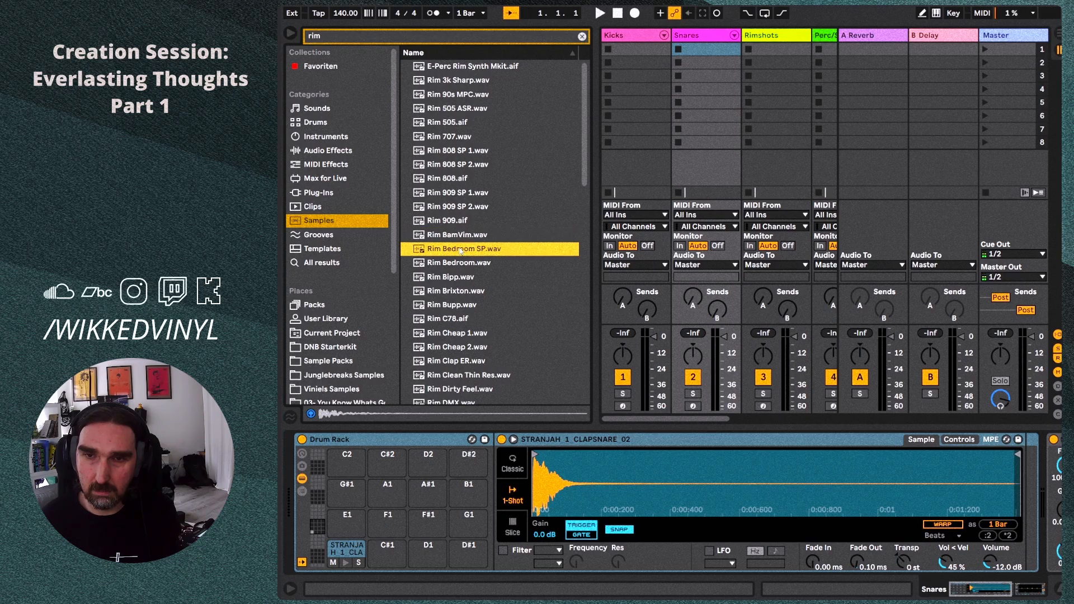
pyautogui.click(467, 237)
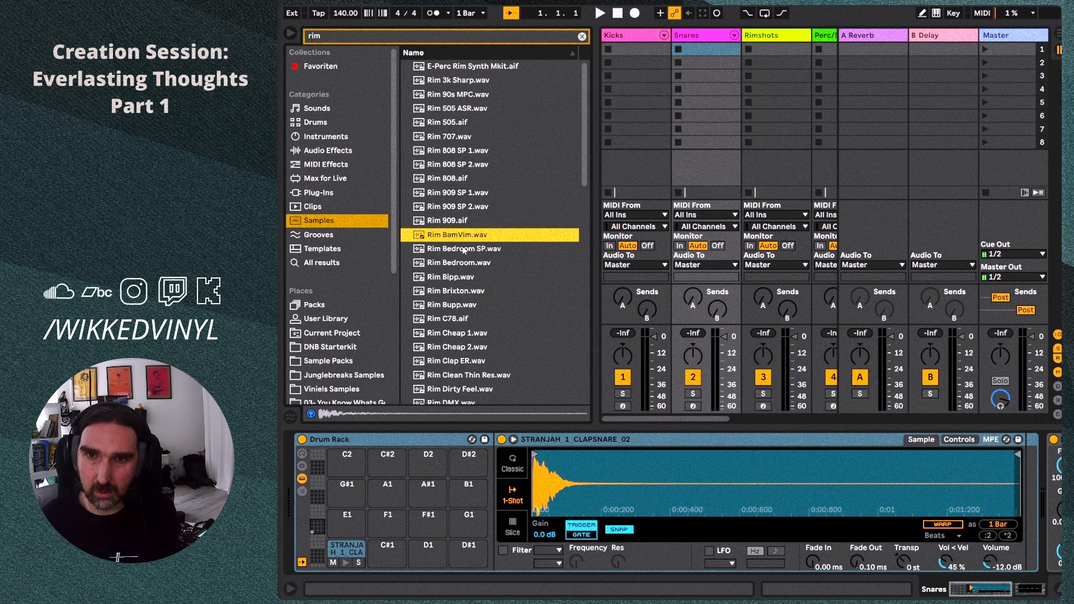
pyautogui.press('Down')
# Load Rim Bedroom SP and Rim Bedroom together into the Rimshots track's Drum Rack, starting at pad C1.
pyautogui.click(781, 40)
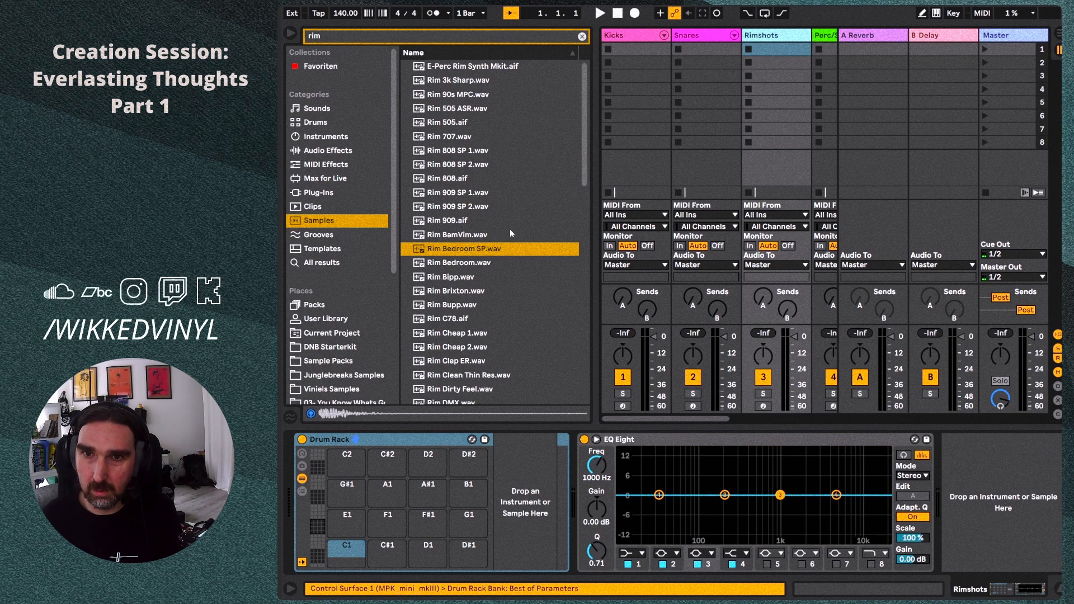
pyautogui.keyDown('shift'); pyautogui.click(466, 264); pyautogui.keyUp('shift')
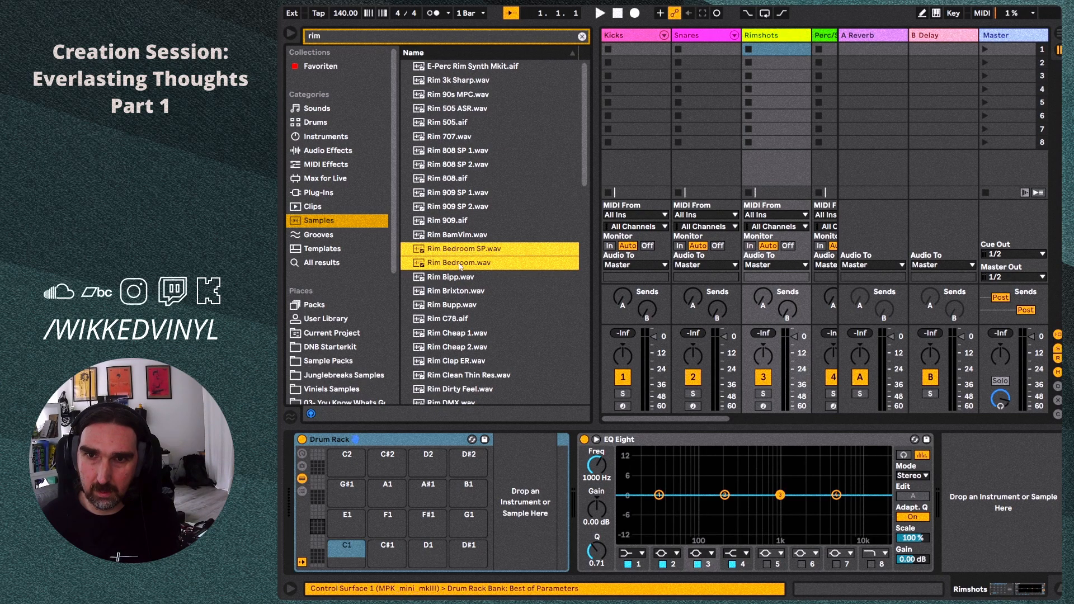
pyautogui.moveTo(465, 264); pyautogui.dragTo(354, 557)
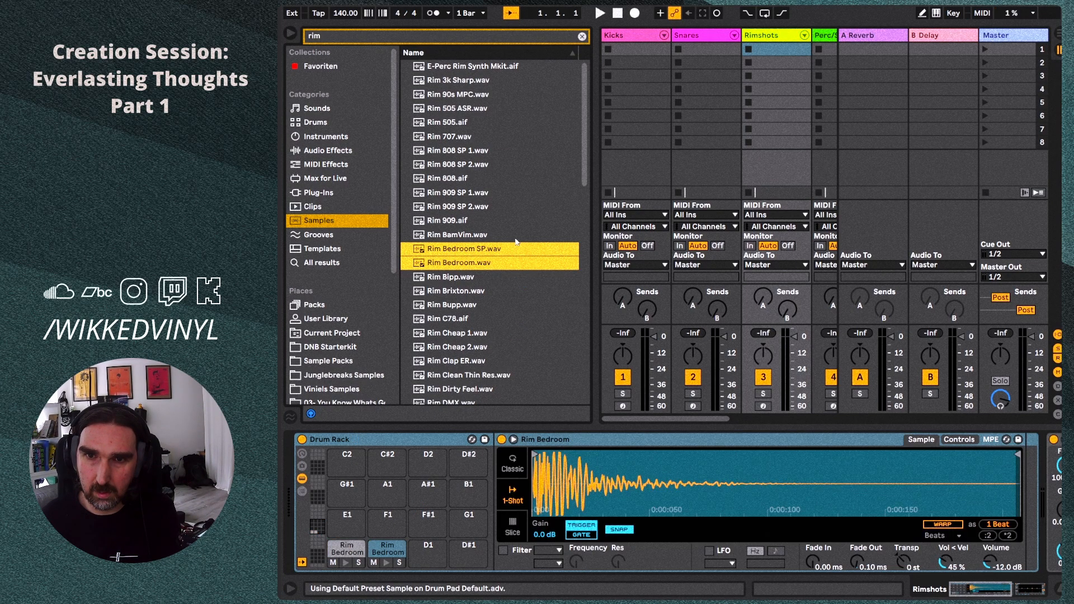
# Load Rim BamVim onto pad D1 of the Rimshots Drum Rack.
pyautogui.click(453, 240)
pyautogui.moveTo(456, 237); pyautogui.dragTo(428, 553)
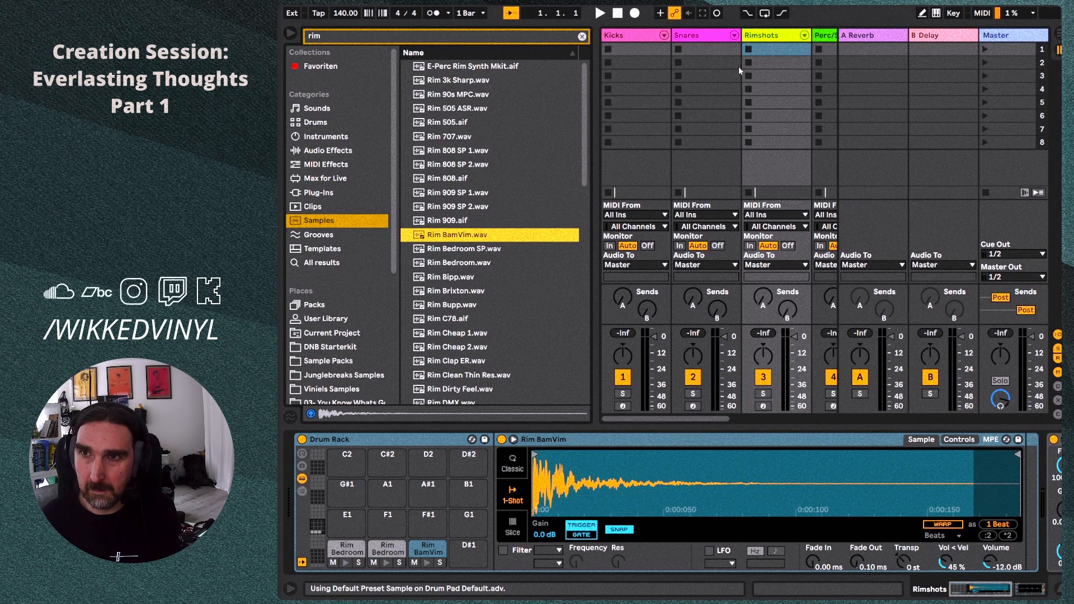
# Create a MIDI clip in the Kicks track's first slot and duplicate its loop to two bars.
pyautogui.click(630, 50)
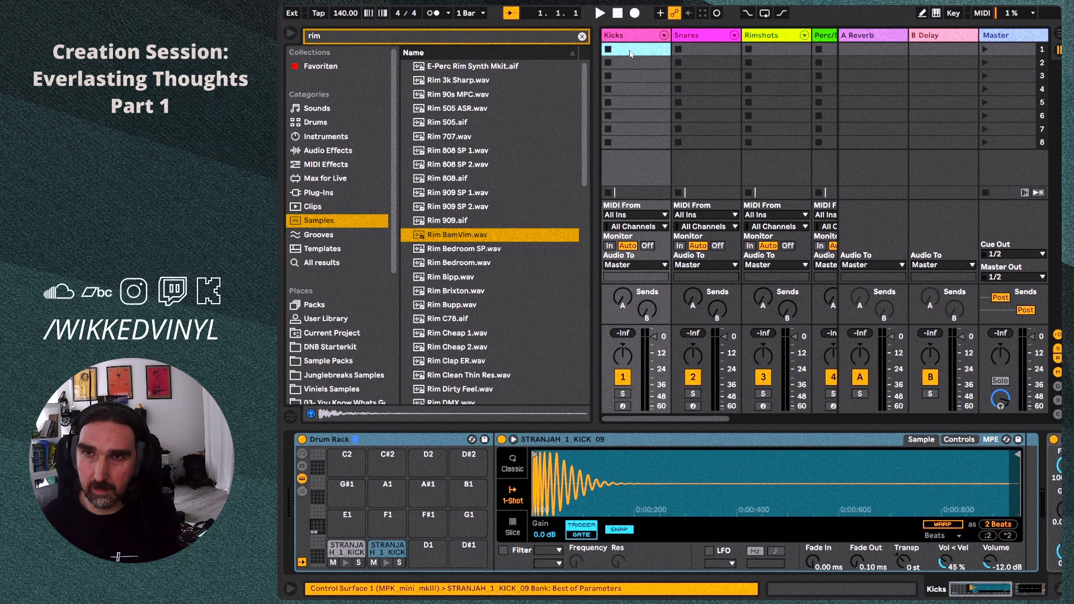
pyautogui.doubleClick(631, 50)
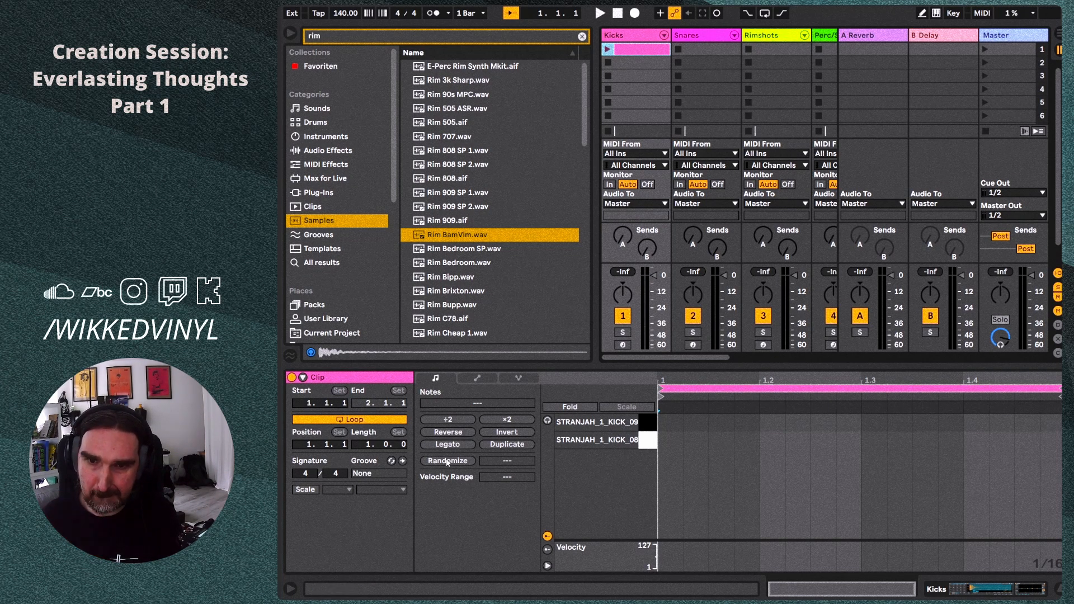
pyautogui.click(519, 446)
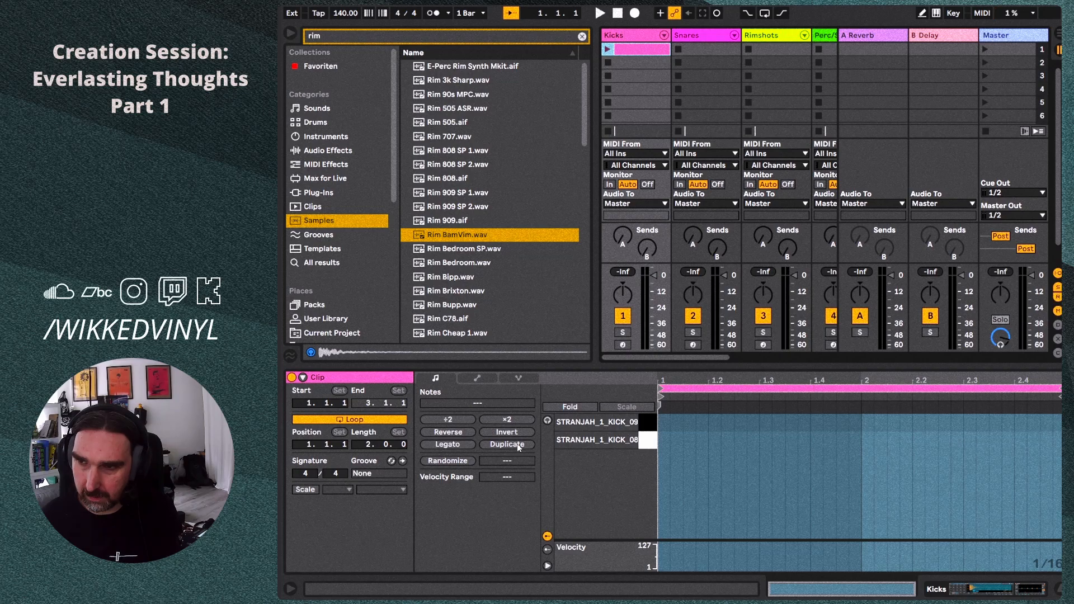
pyautogui.hotkey('ctrl', 'a')
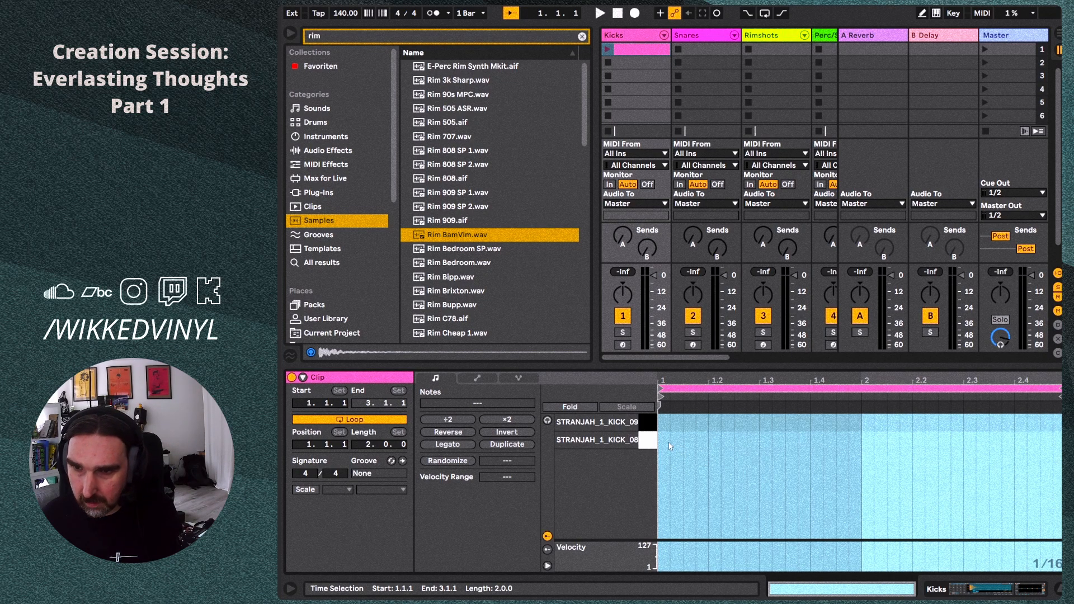
# Place STRANJAH_1_KICK_08 notes at 1.1, 1.3 and 1.4 in the kick clip and play it back.
pyautogui.click(666, 445)
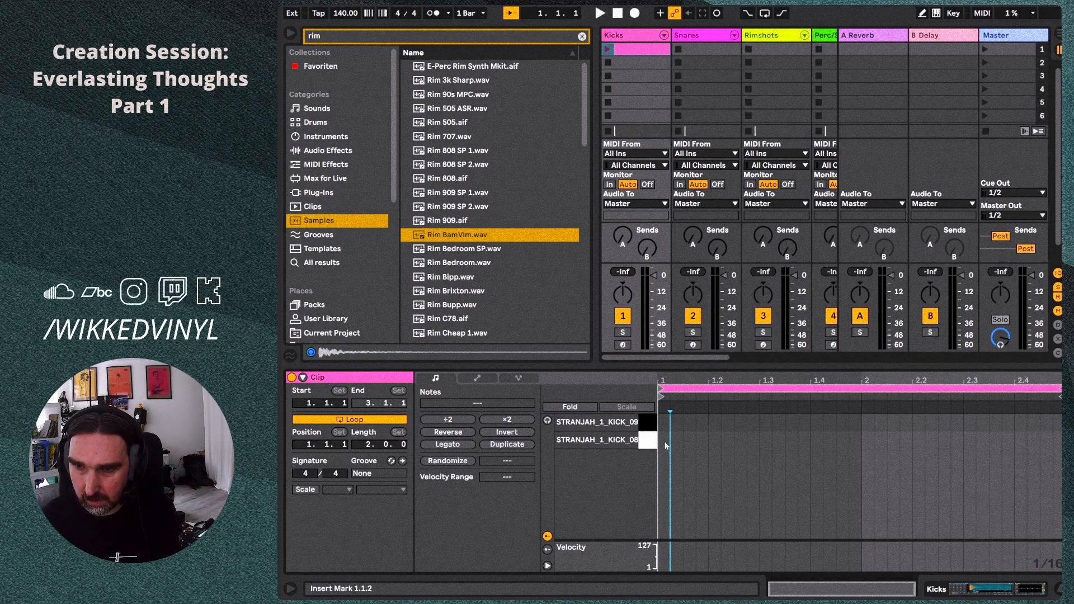
pyautogui.doubleClick(664, 441)
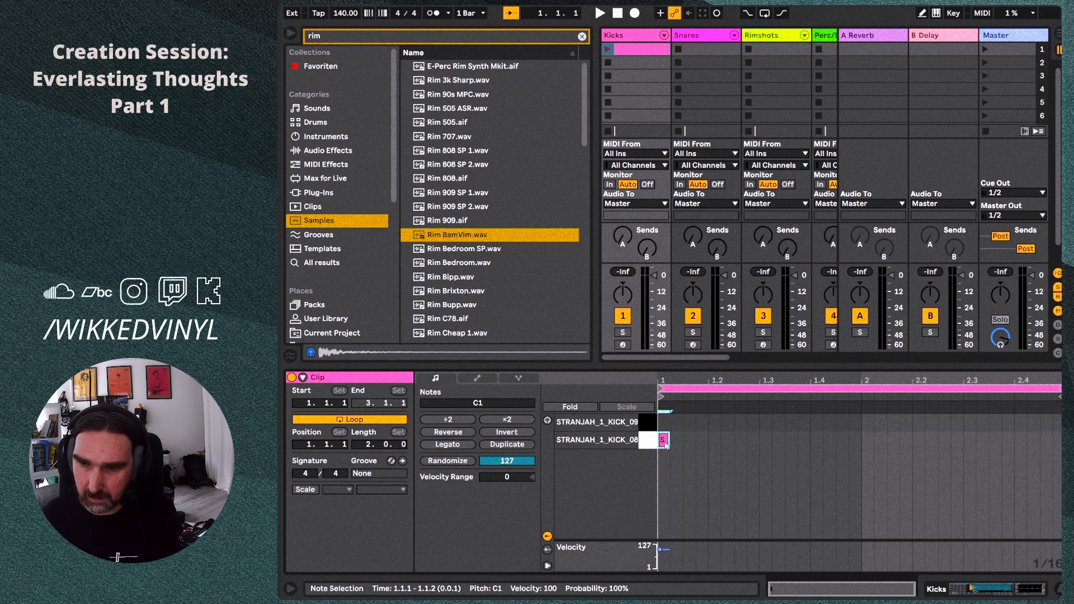
pyautogui.doubleClick(710, 440)
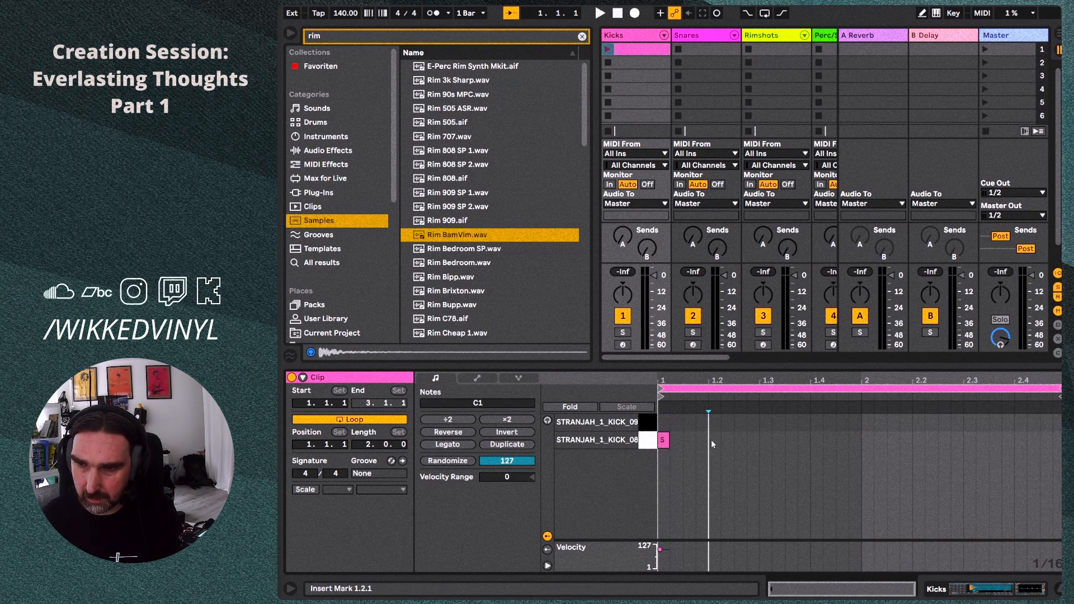
pyautogui.doubleClick(815, 441)
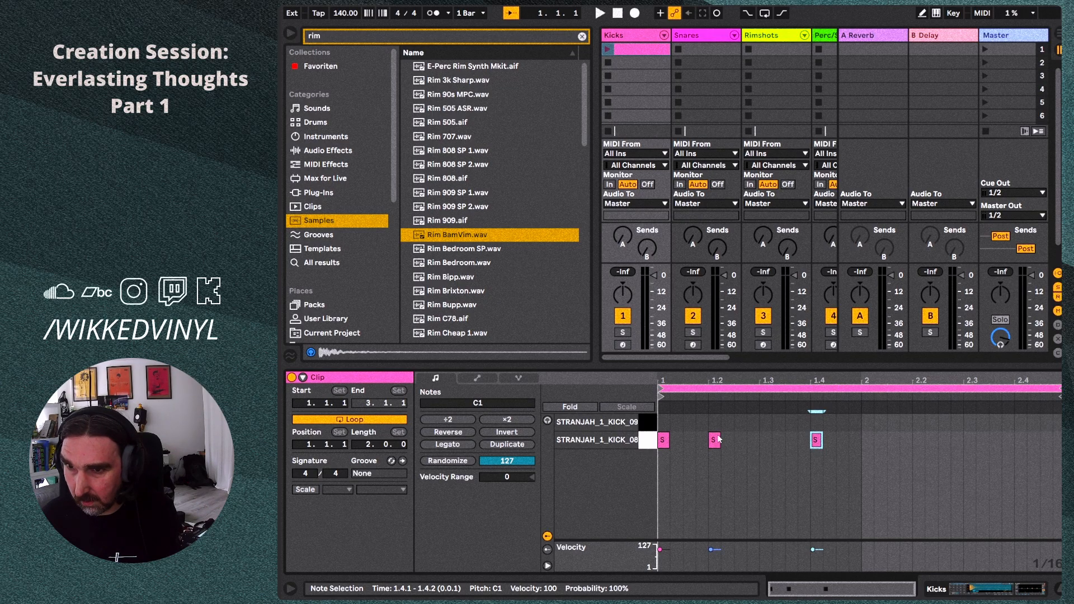
pyautogui.moveTo(714, 440); pyautogui.dragTo(765, 440)
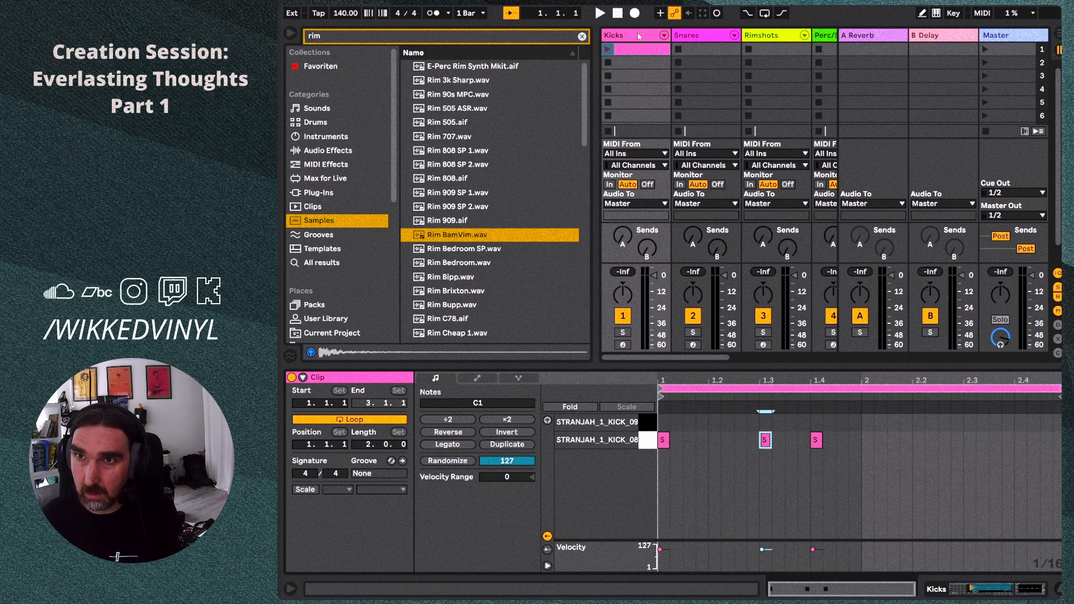
pyautogui.click(608, 50)
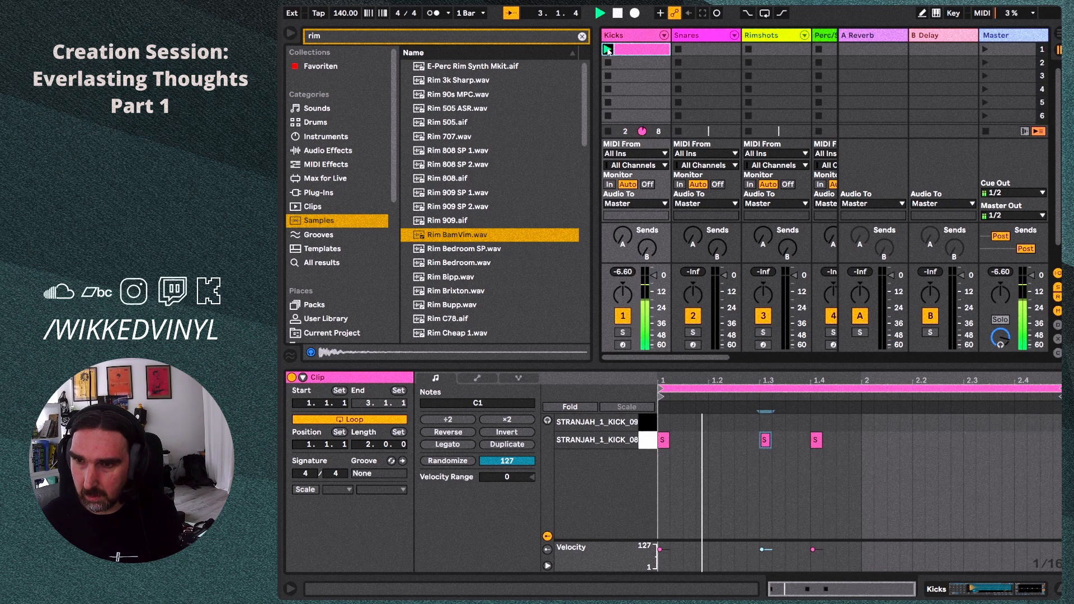
pyautogui.press('space')
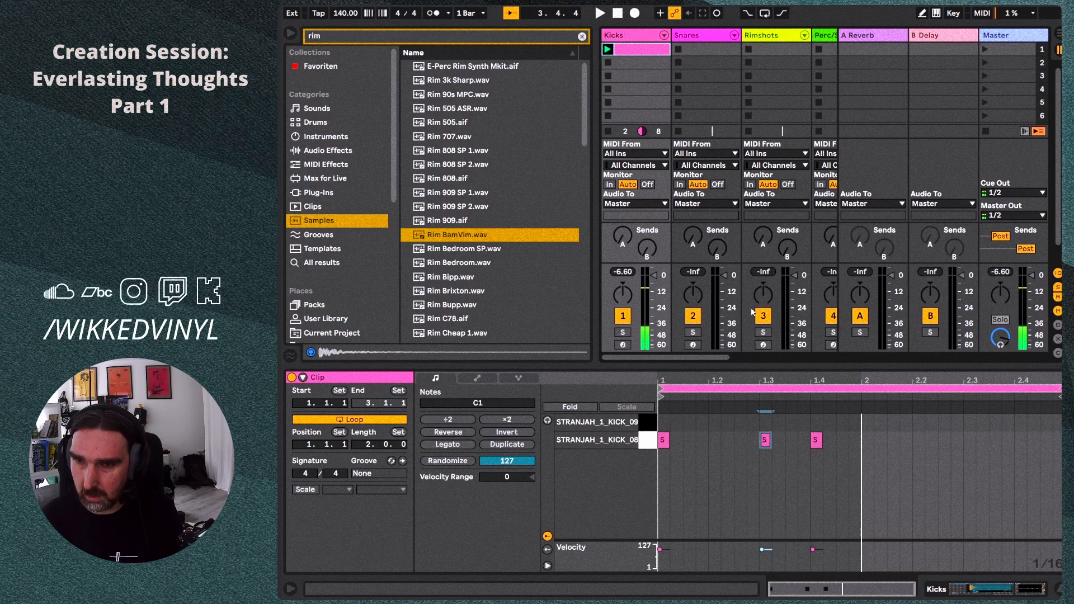
# Layer STRANJAH_1_KICK_09 notes over the existing kicks at 1.1, 1.3 and 1.4, and listen to the layered pattern.
pyautogui.click(662, 423)
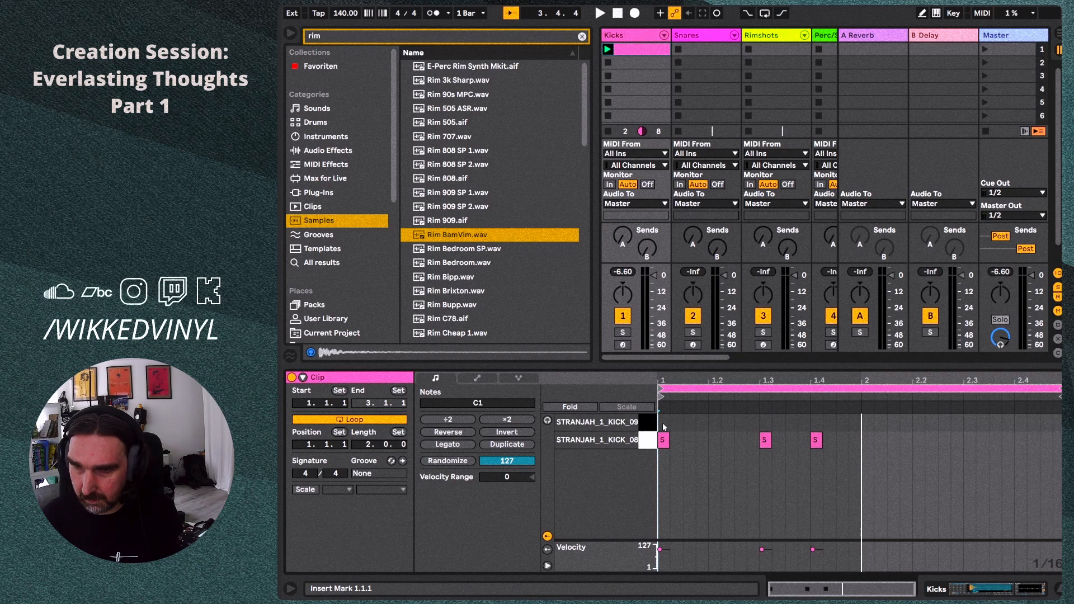
pyautogui.doubleClick(662, 422)
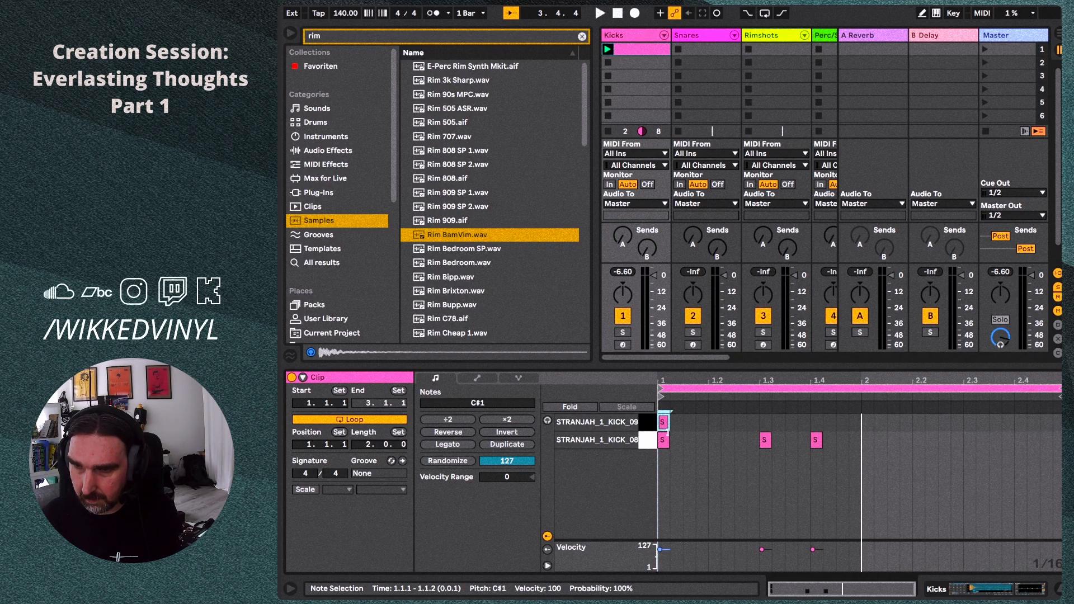
pyautogui.doubleClick(764, 423)
pyautogui.doubleClick(816, 423)
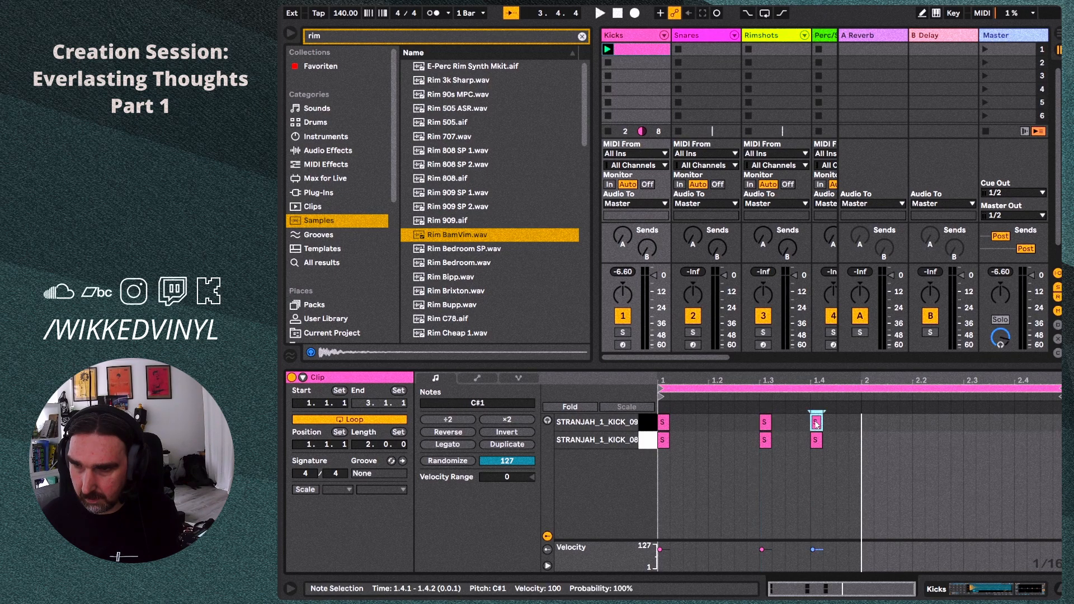
pyautogui.press('space')
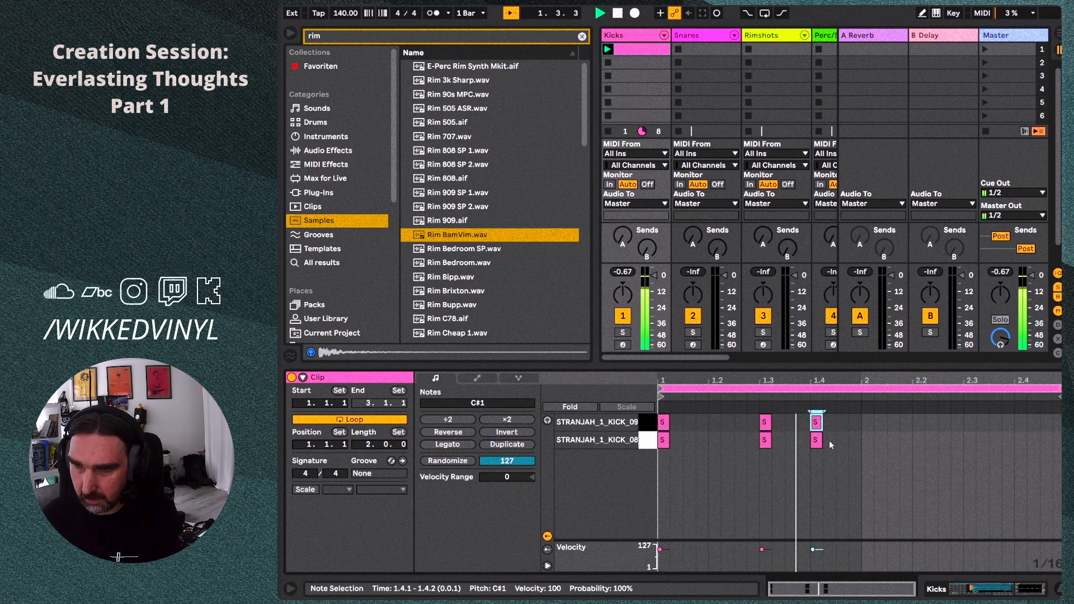
pyautogui.press('space')
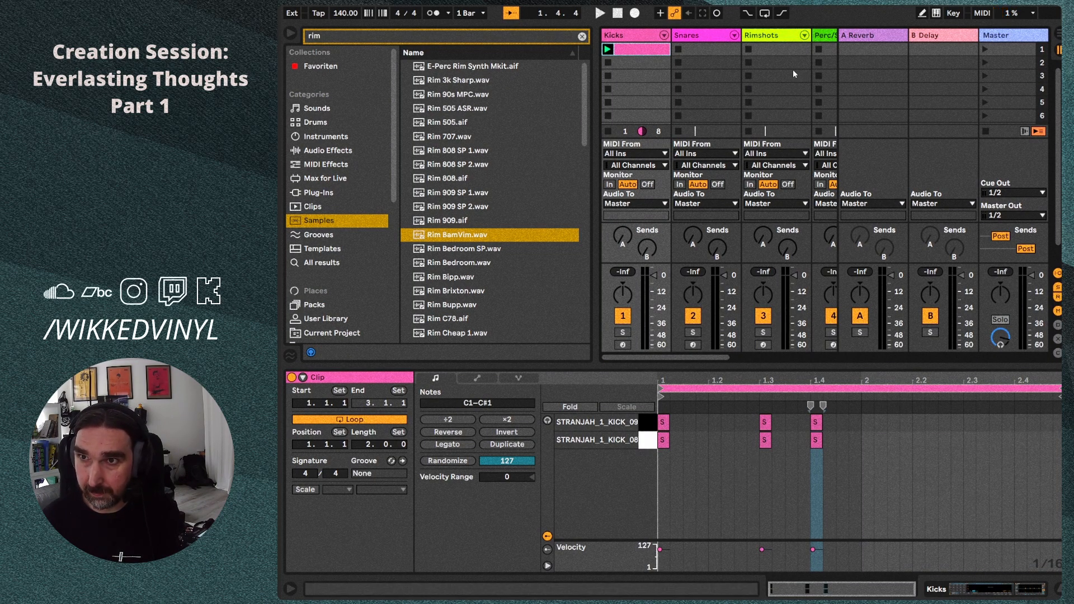
# Move the layered kicks from 1.3 to 1.2 and from 1.4 to 1.3, and paste another pair at 1.4.
pyautogui.click(734, 429)
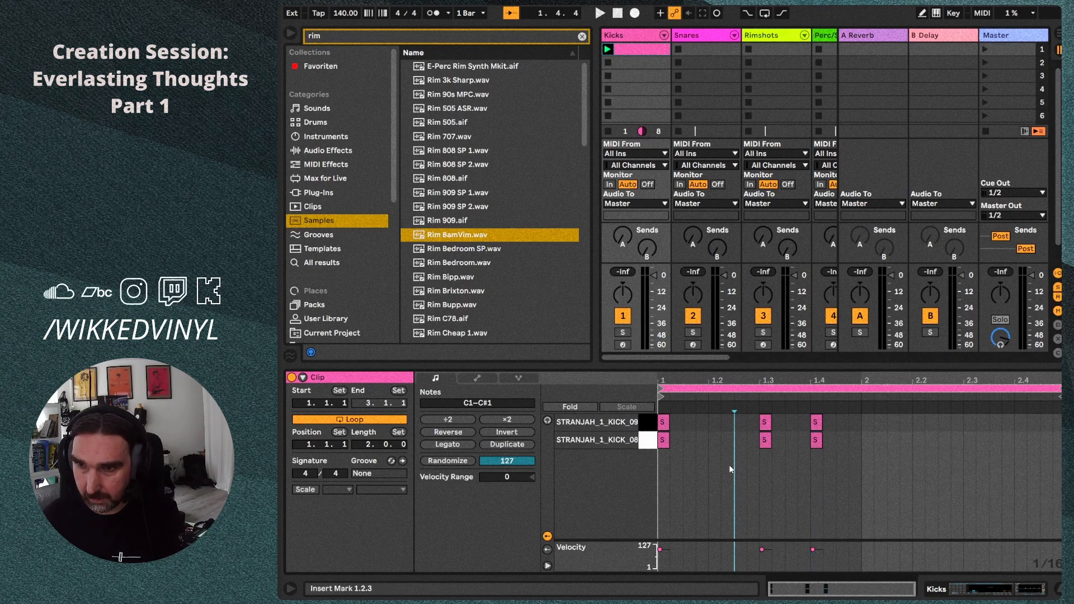
pyautogui.click(765, 421)
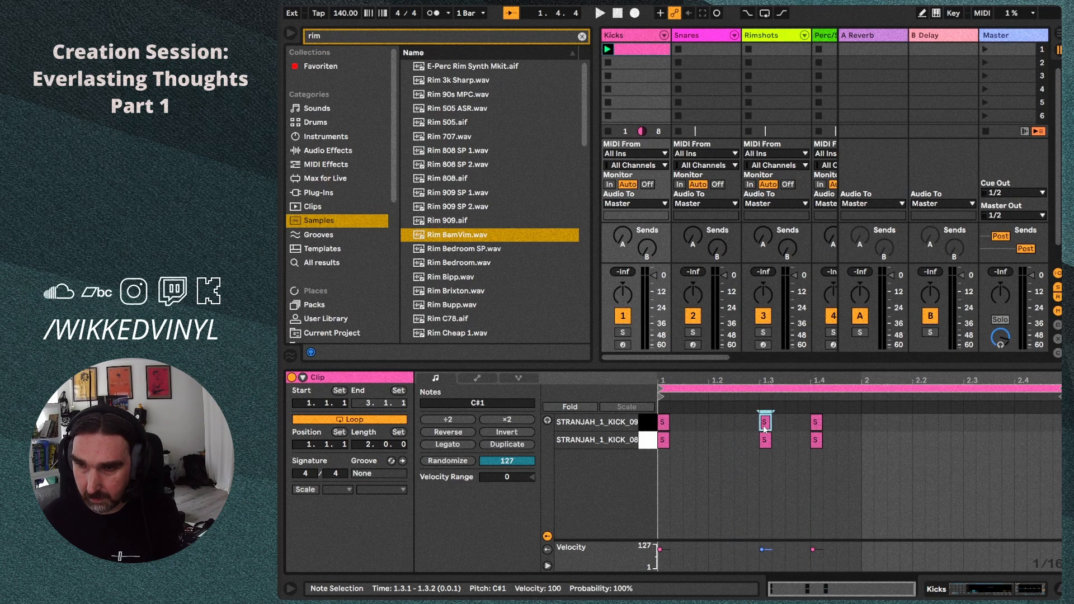
pyautogui.moveTo(765, 426); pyautogui.dragTo(715, 441)
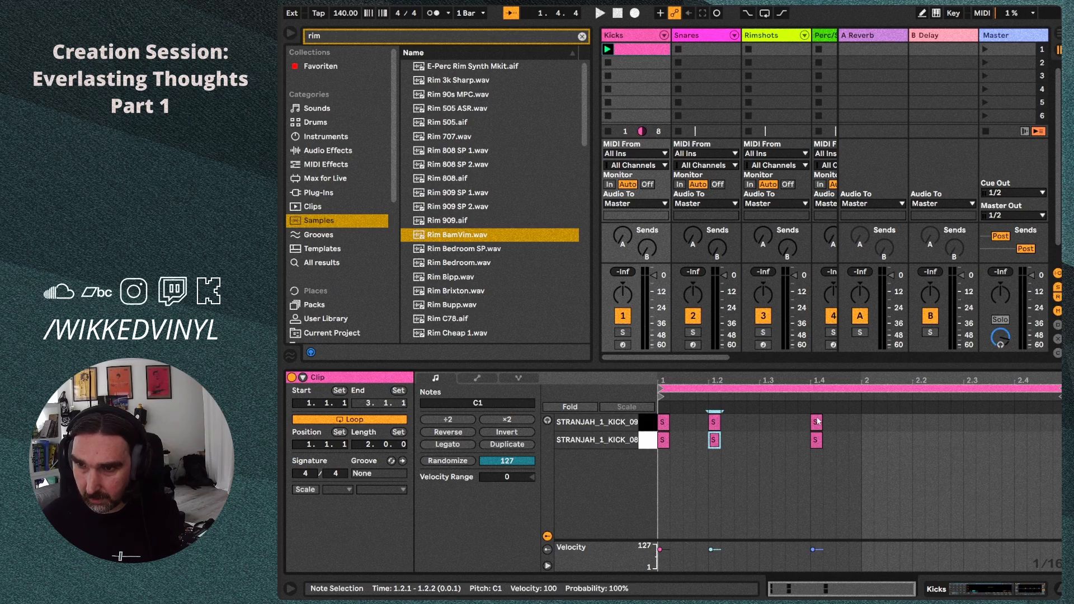
pyautogui.moveTo(817, 422); pyautogui.dragTo(760, 453)
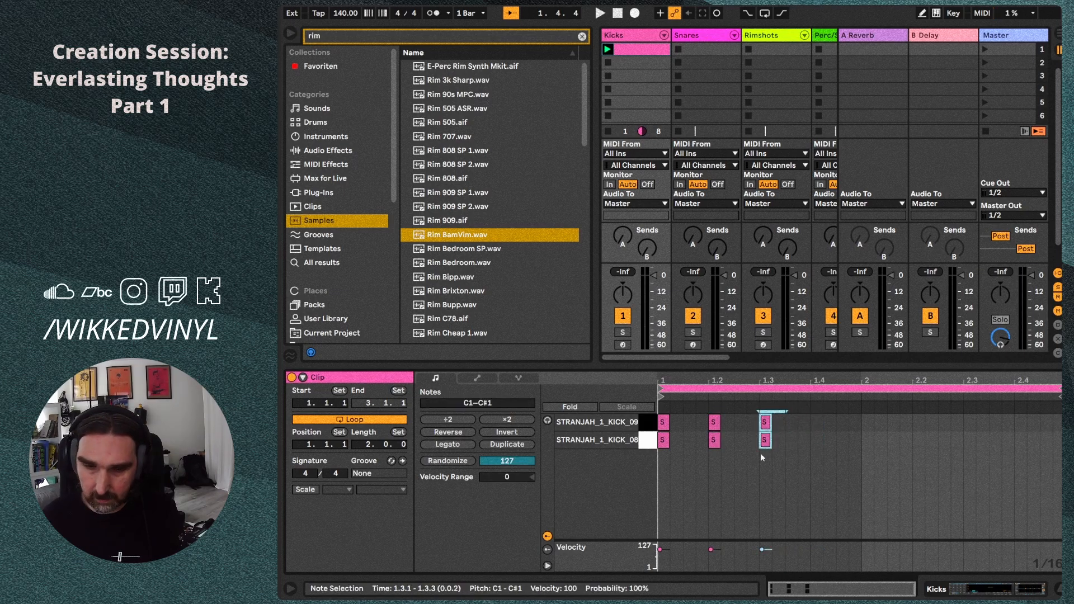
pyautogui.click(812, 426)
pyautogui.hotkey('ctrl', 'v')
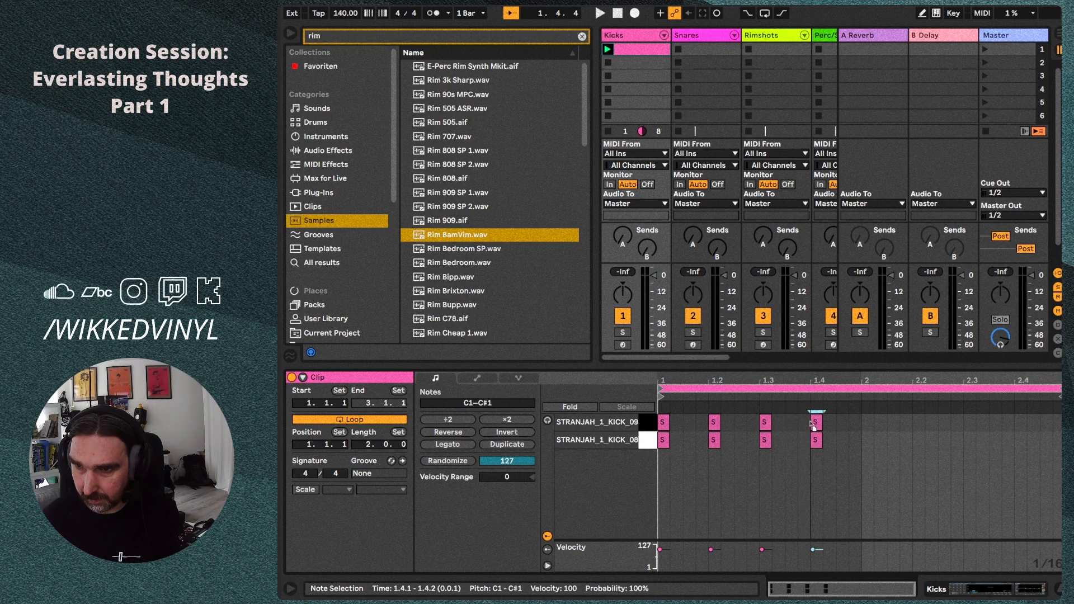
# Duplicate the four layered kicks into bar two, shift the copies to start at 2.1, and play the clip.
pyautogui.moveTo(840, 410); pyautogui.dragTo(657, 505)
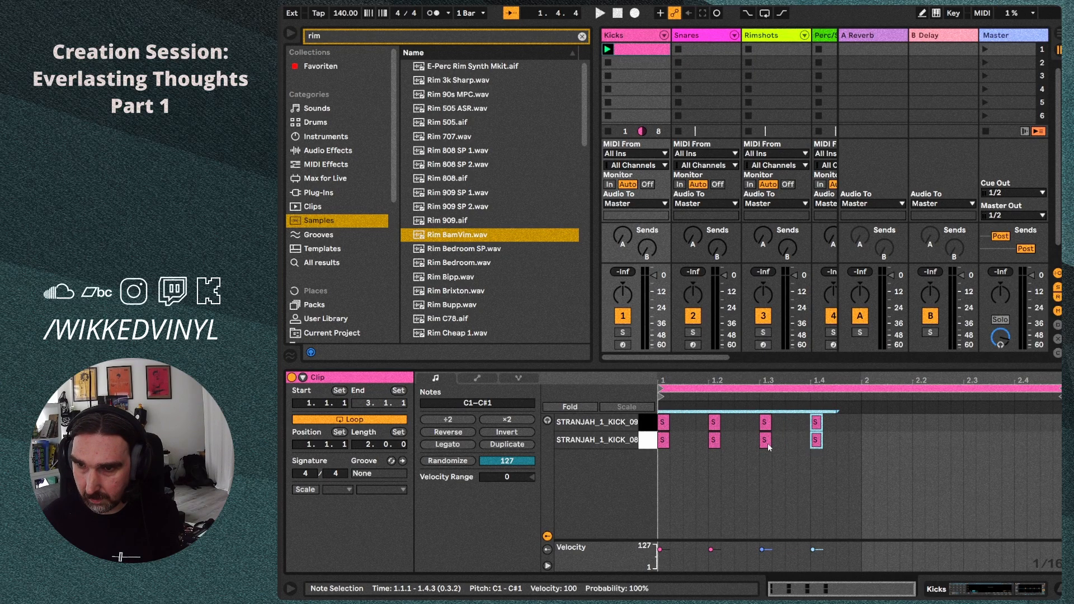
pyautogui.click(787, 454)
pyautogui.moveTo(836, 411); pyautogui.dragTo(660, 469)
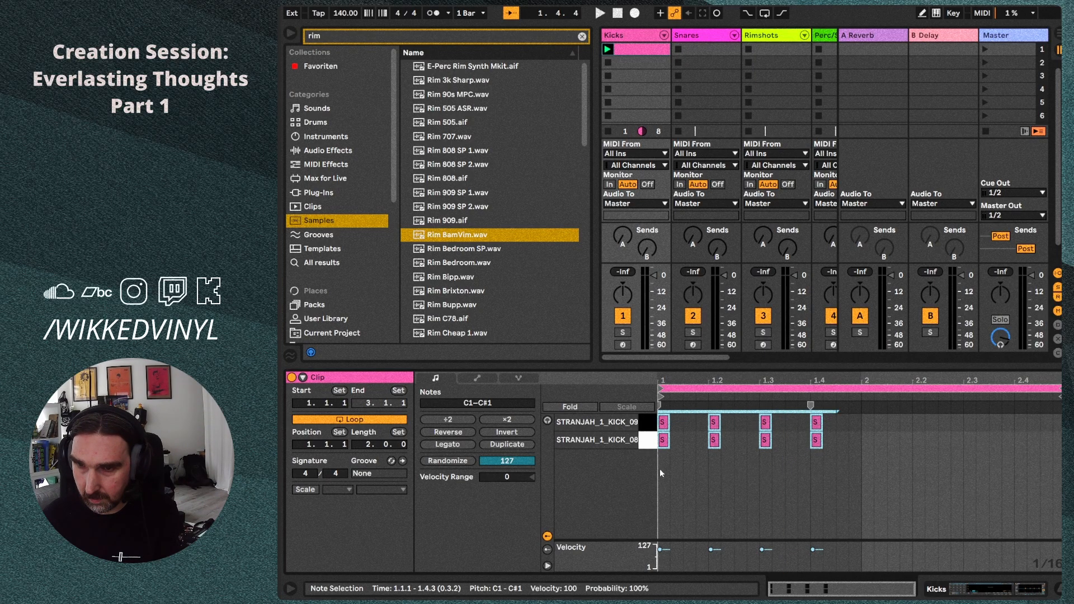
pyautogui.hotkey('ctrl', 'd')
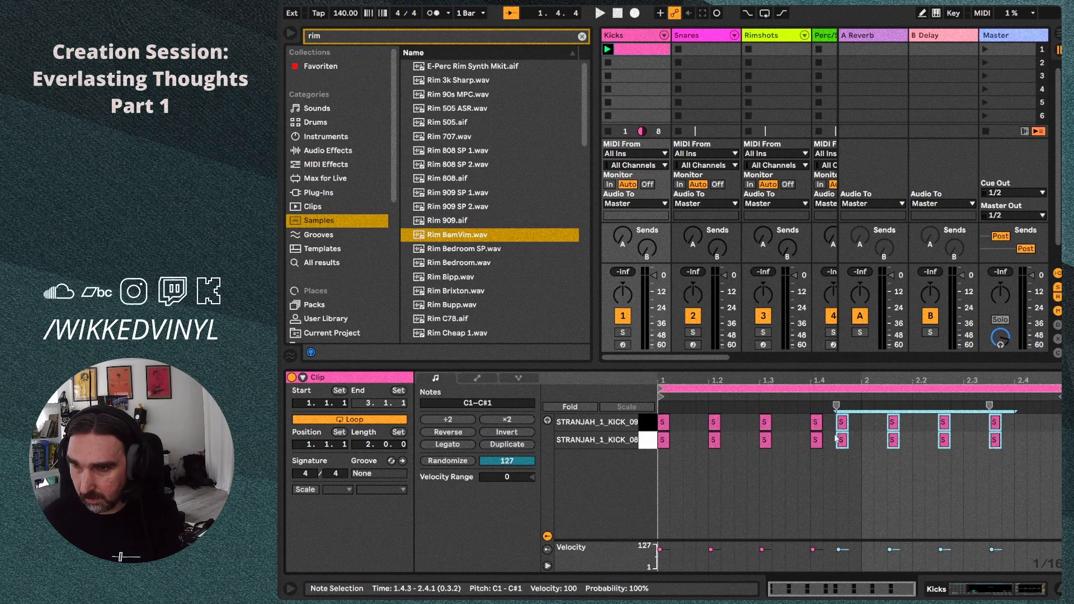
pyautogui.moveTo(843, 425); pyautogui.dragTo(868, 425)
pyautogui.click(785, 475)
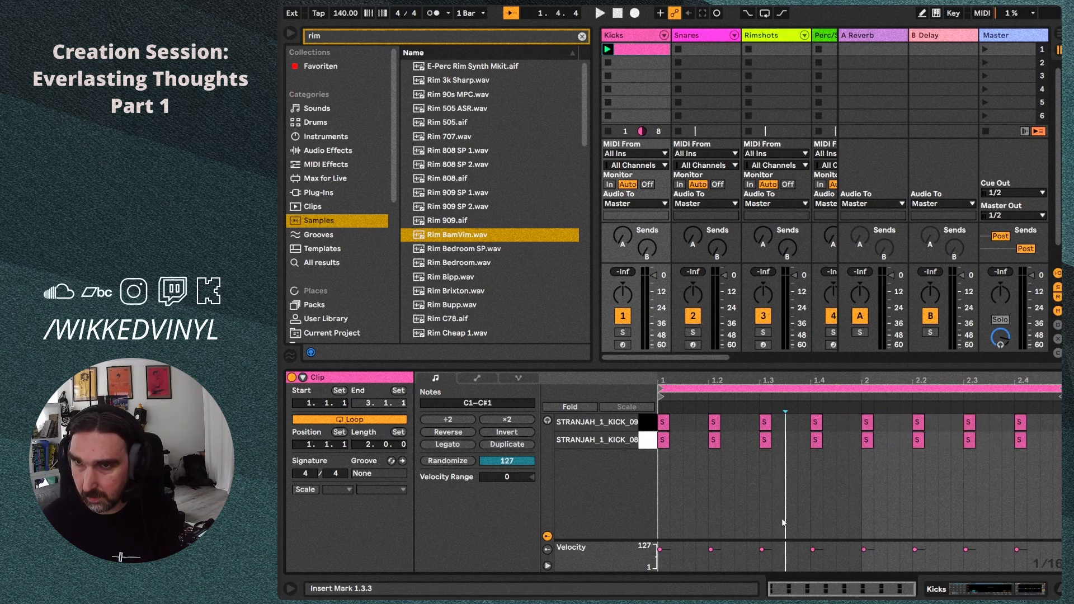
pyautogui.press('space')
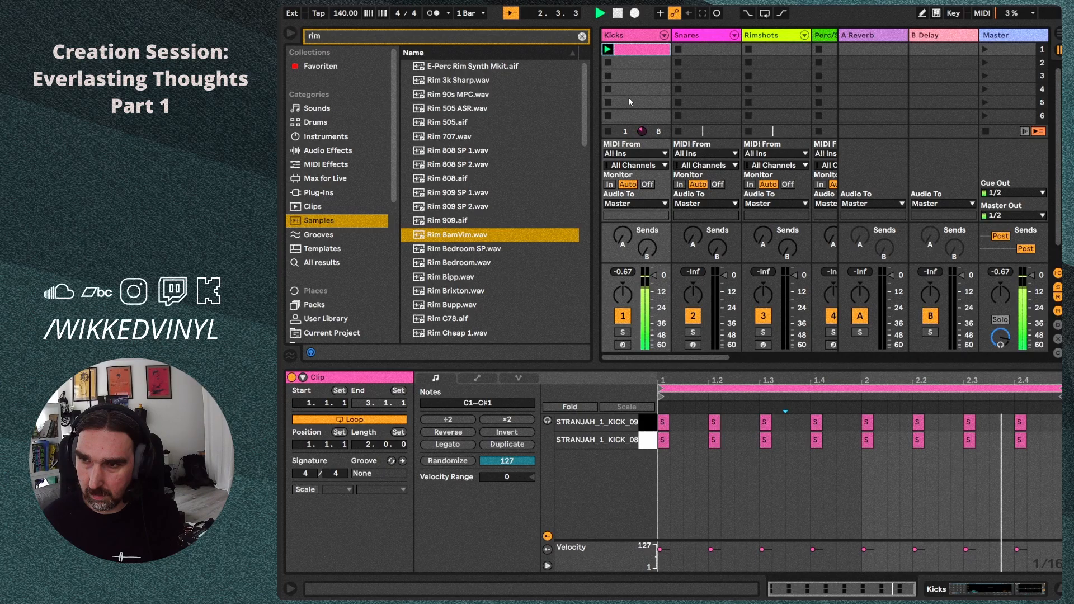
pyautogui.press('space')
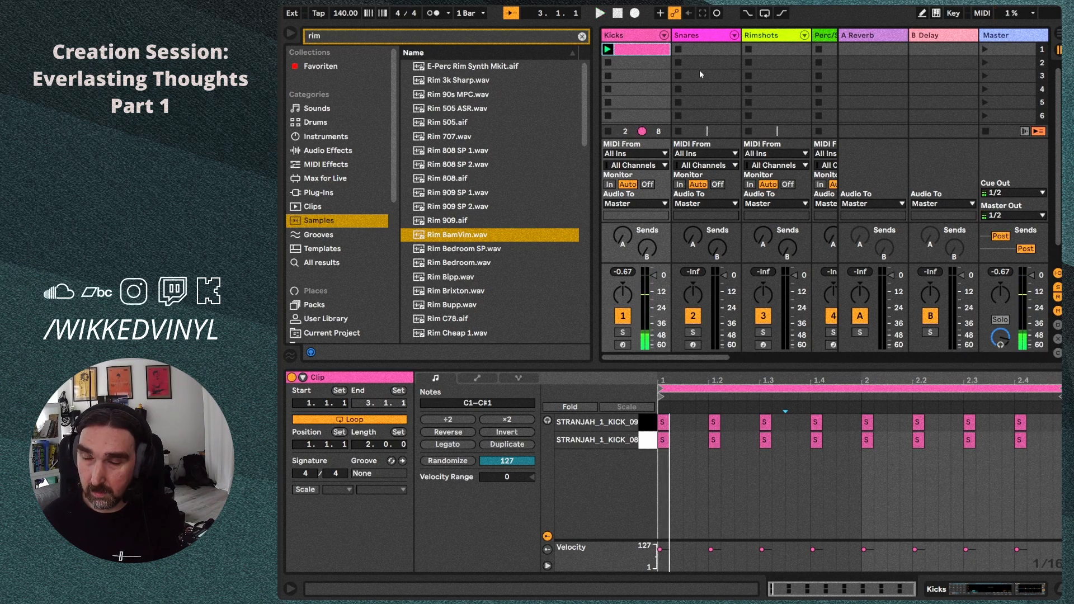
# Create a clip in the Rimshots track's first slot with a Rim Bedroom note at 1.3, and play it alongside the kicks.
pyautogui.click(771, 49)
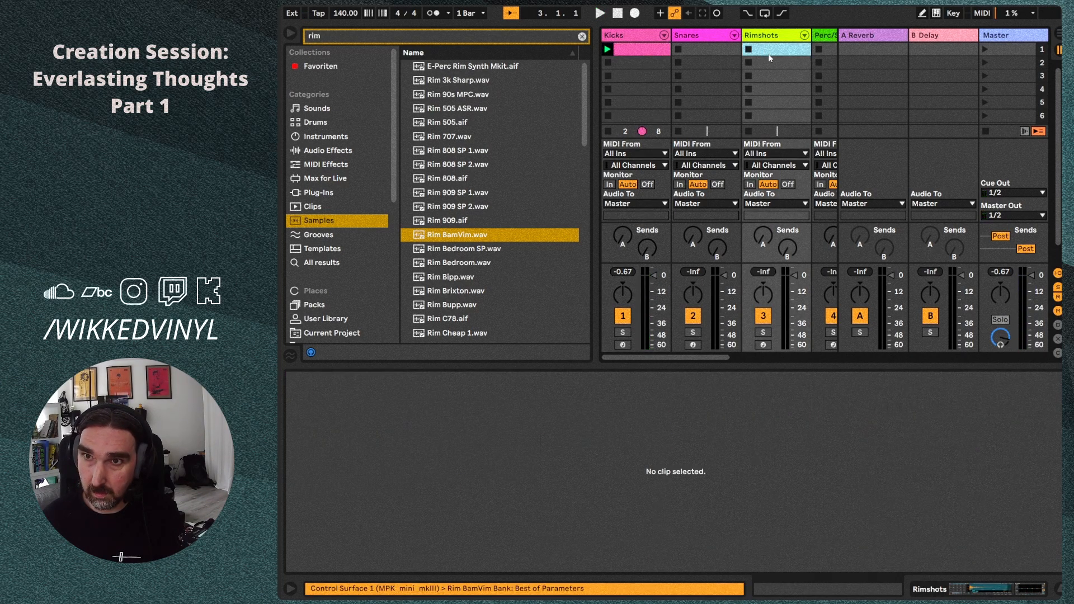
pyautogui.doubleClick(771, 49)
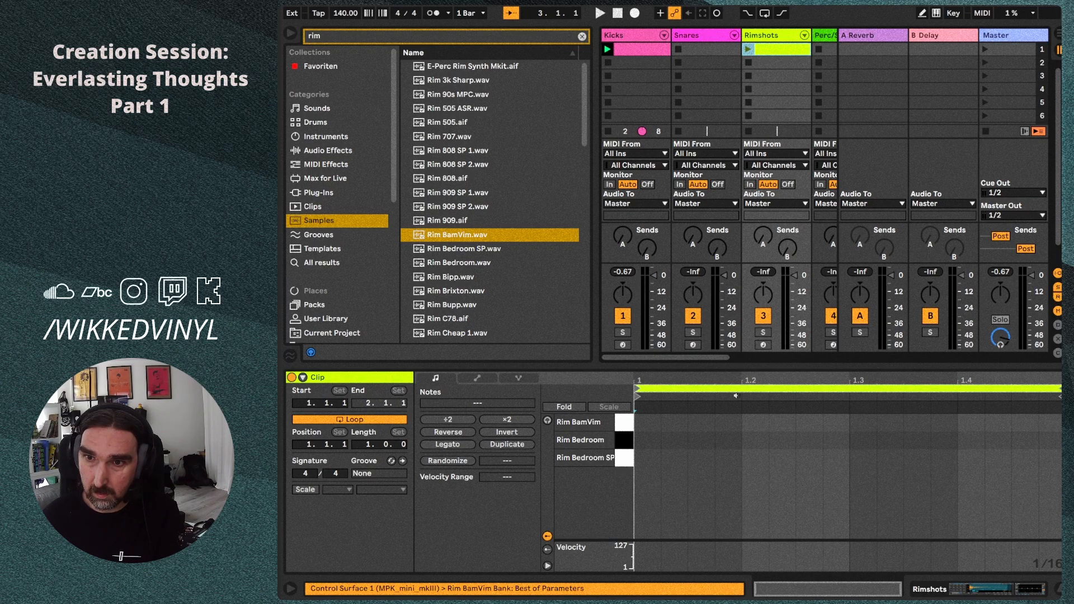
pyautogui.doubleClick(858, 441)
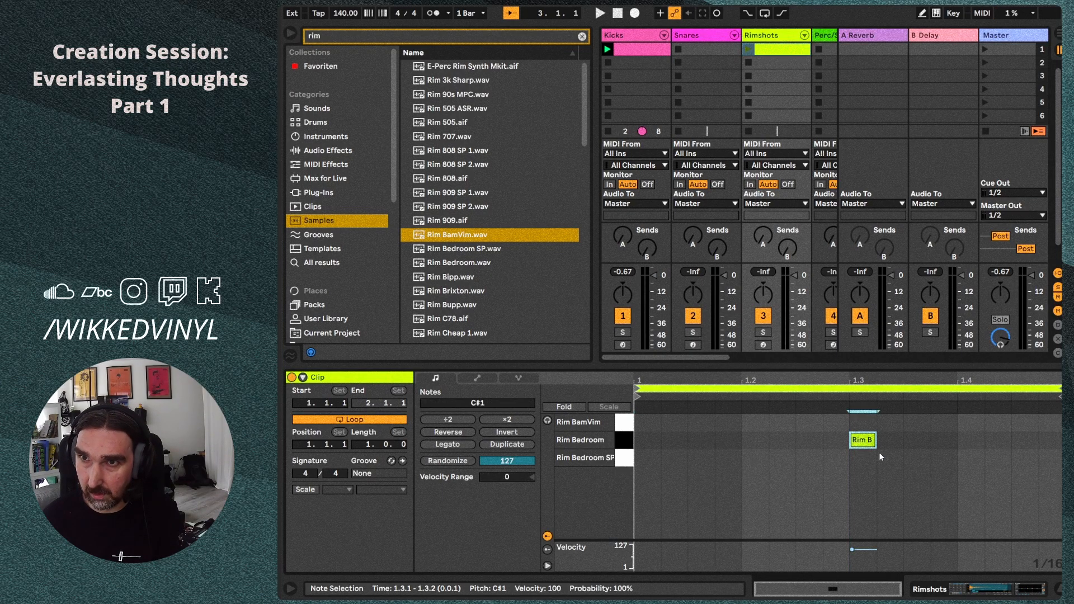
pyautogui.click(891, 484)
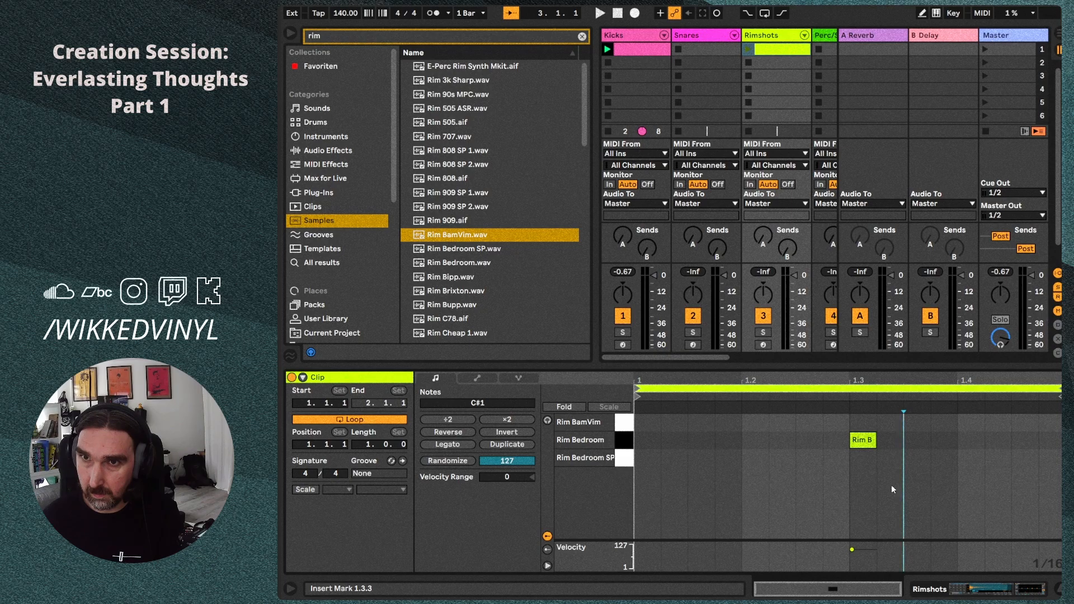
pyautogui.press('space')
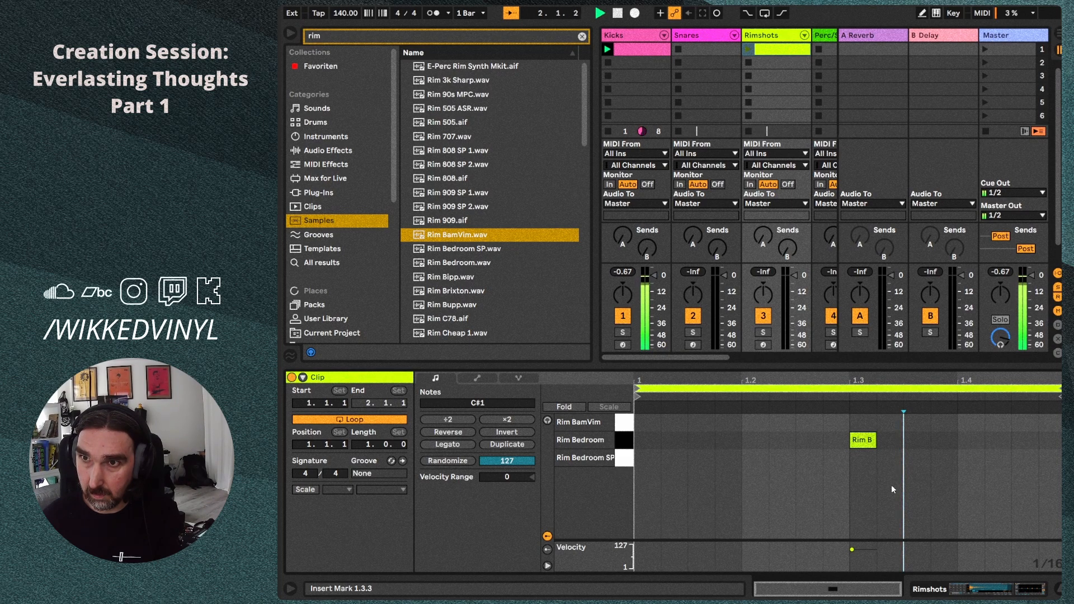
pyautogui.press('space')
pyautogui.click(749, 50)
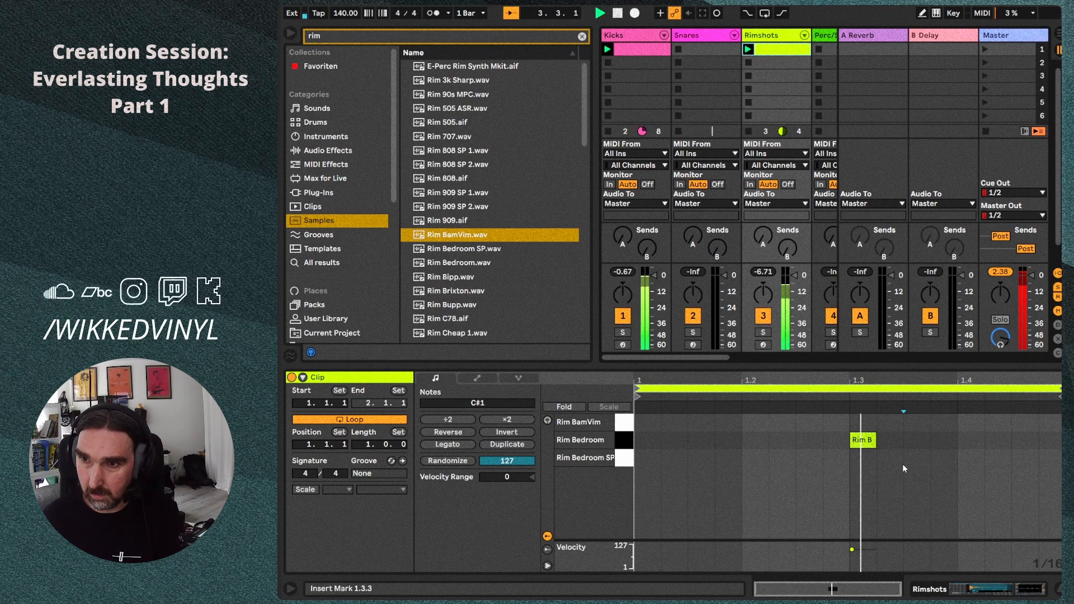
# Replace the Rim Bedroom note at 1.3 with a Rim Bedroom SP note.
pyautogui.click(856, 458)
pyautogui.doubleClick(856, 459)
pyautogui.doubleClick(874, 440)
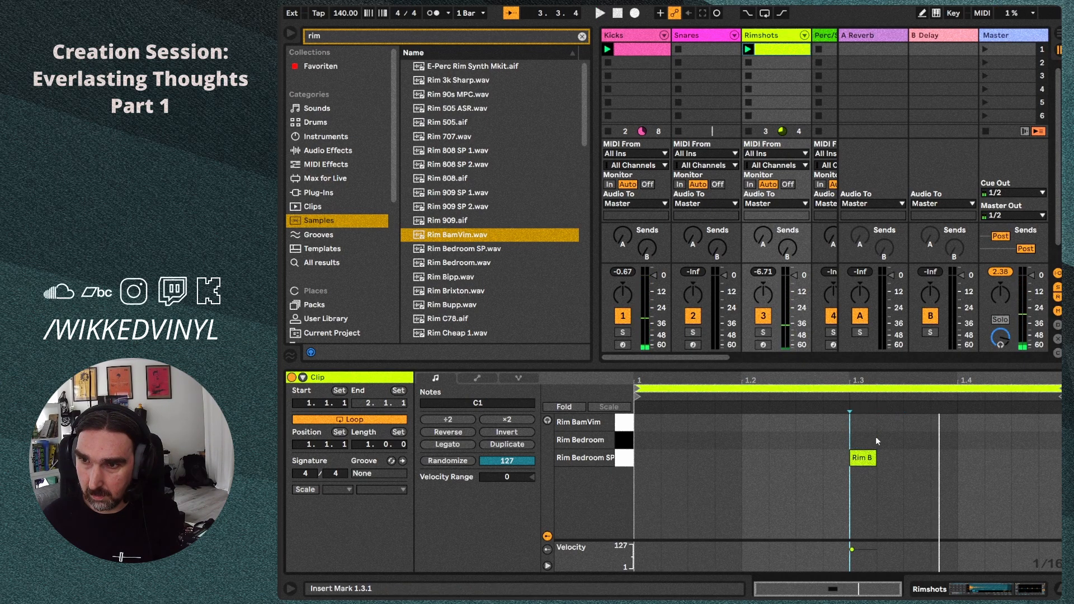
# Replace the Rim Bedroom SP note at 1.3 with a Rim BamVim note and play the loop.
pyautogui.press('space')
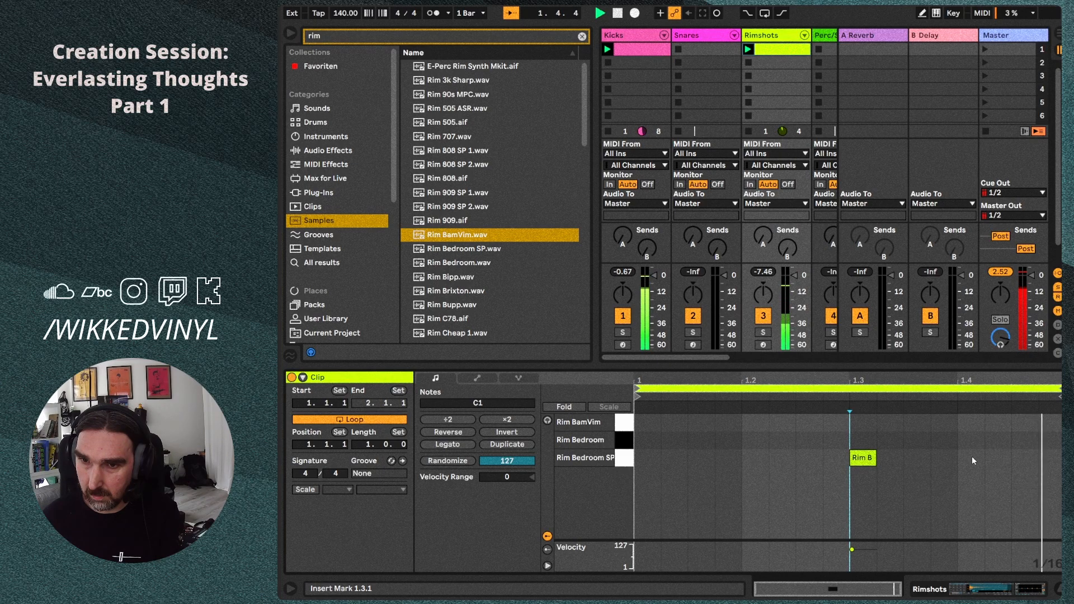
pyautogui.press('space')
pyautogui.doubleClick(860, 423)
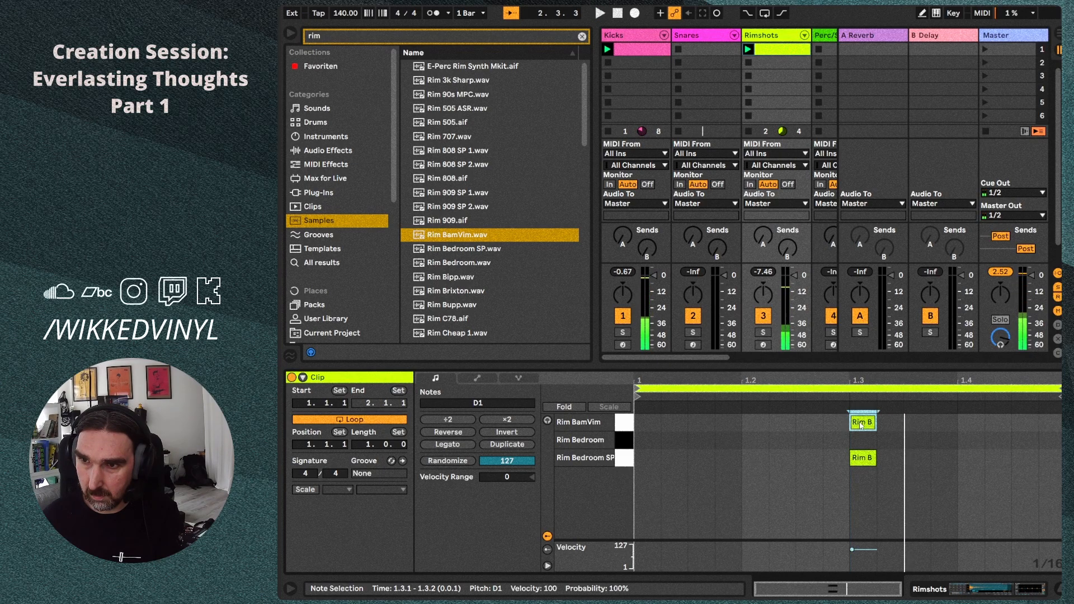
pyautogui.doubleClick(861, 458)
pyautogui.press('space')
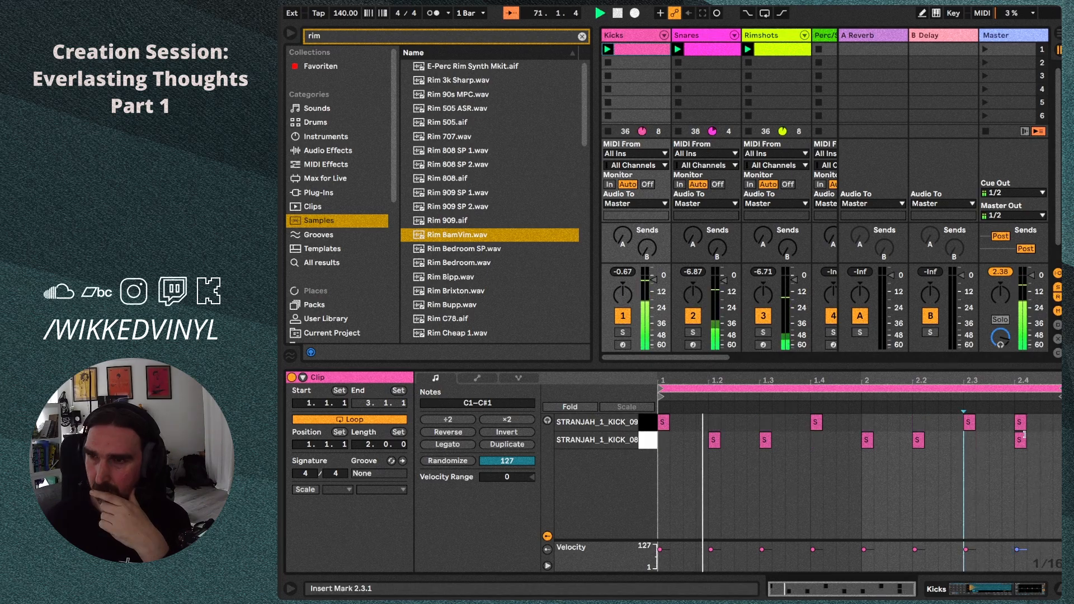
# Remove the STRANJAH_1_KICK_08 note at 2.4 from the Kicks clip.
pyautogui.doubleClick(1020, 440)
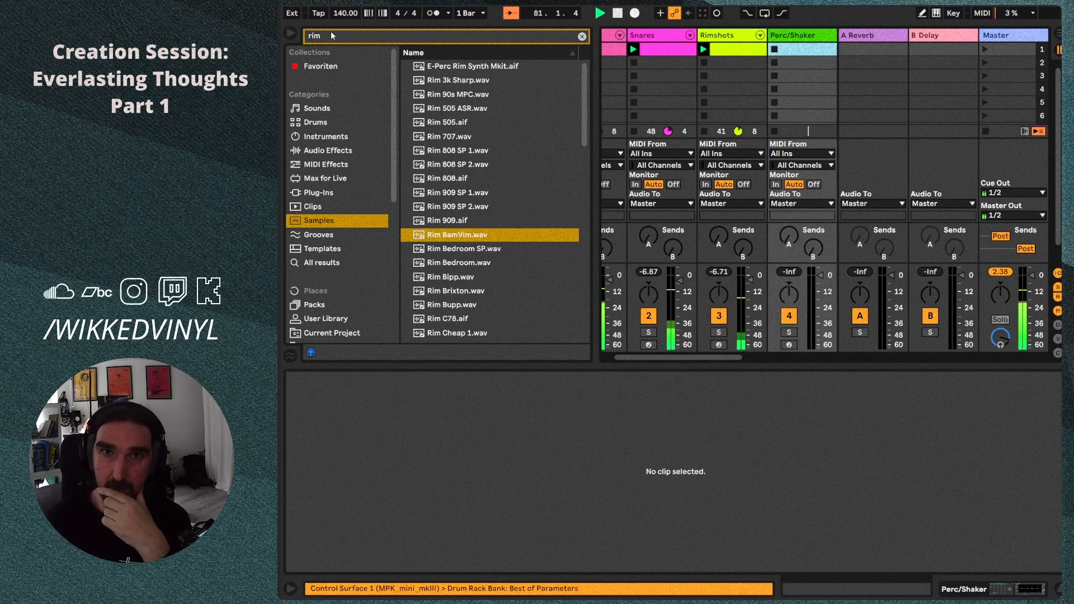
# Search the samples for "shak" and select Shaker A1.aif for the Perc/Shaker track.
pyautogui.hotkey('ctrl', 'f')
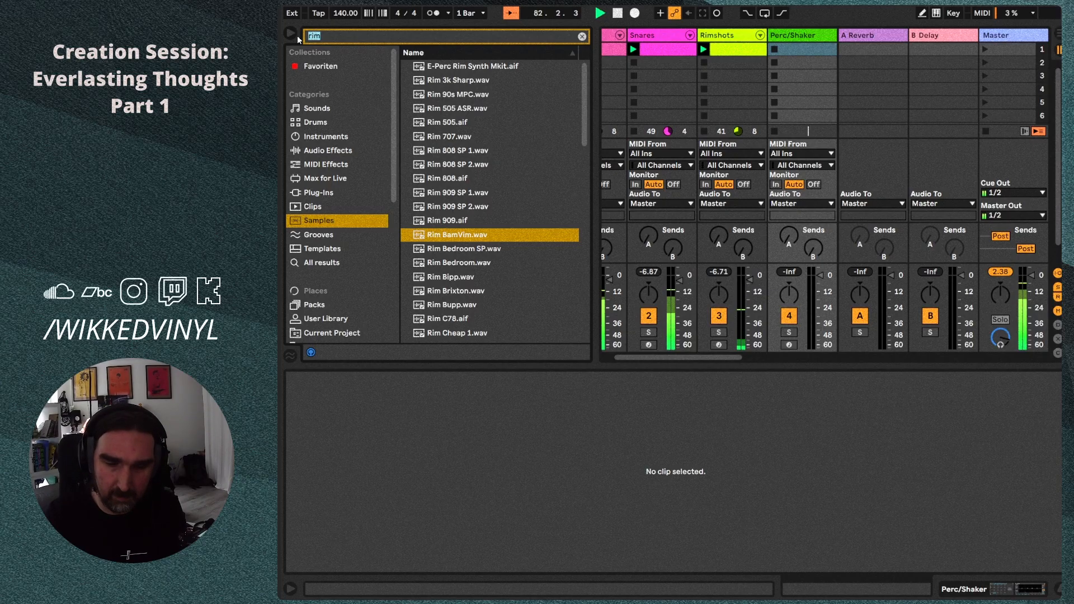
pyautogui.write('shak')
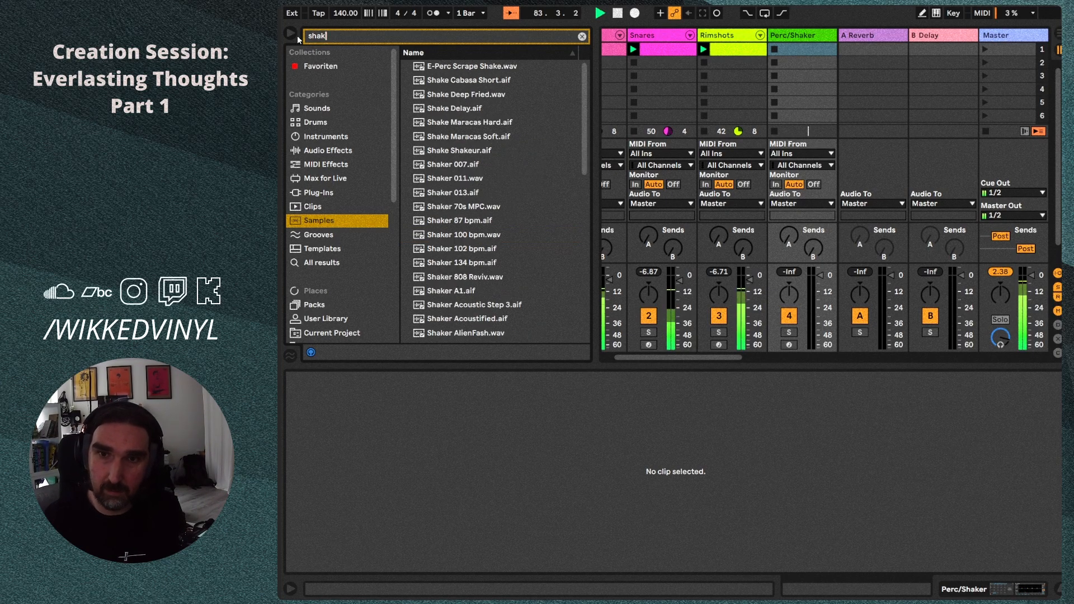
pyautogui.click(496, 294)
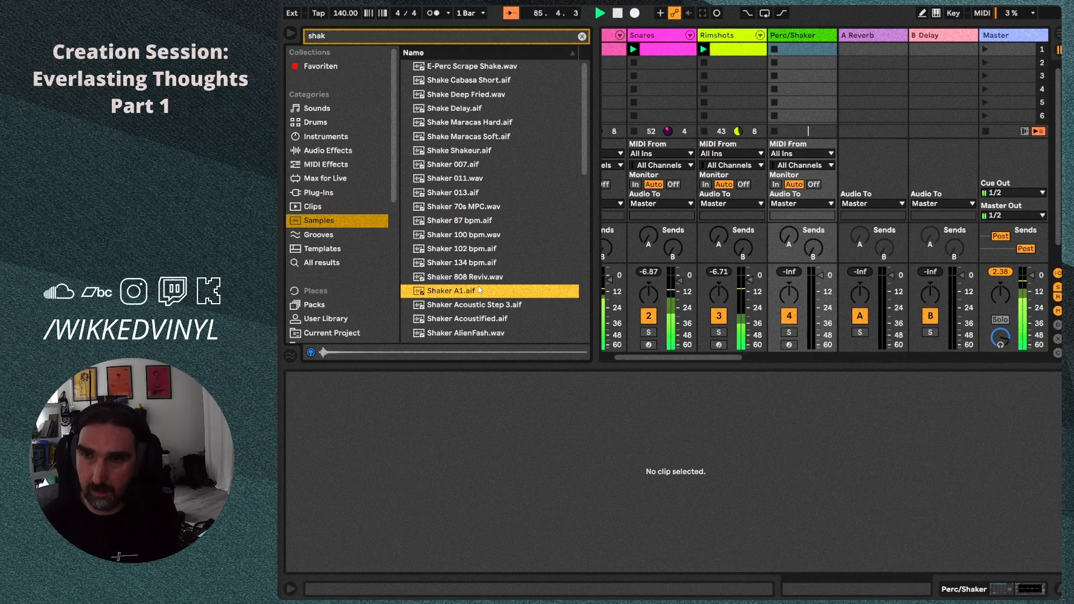
# Create a clip in the Perc/Shaker track's first slot with a Shaker A1 note at 1.1.3, and launch it.
pyautogui.click(732, 48)
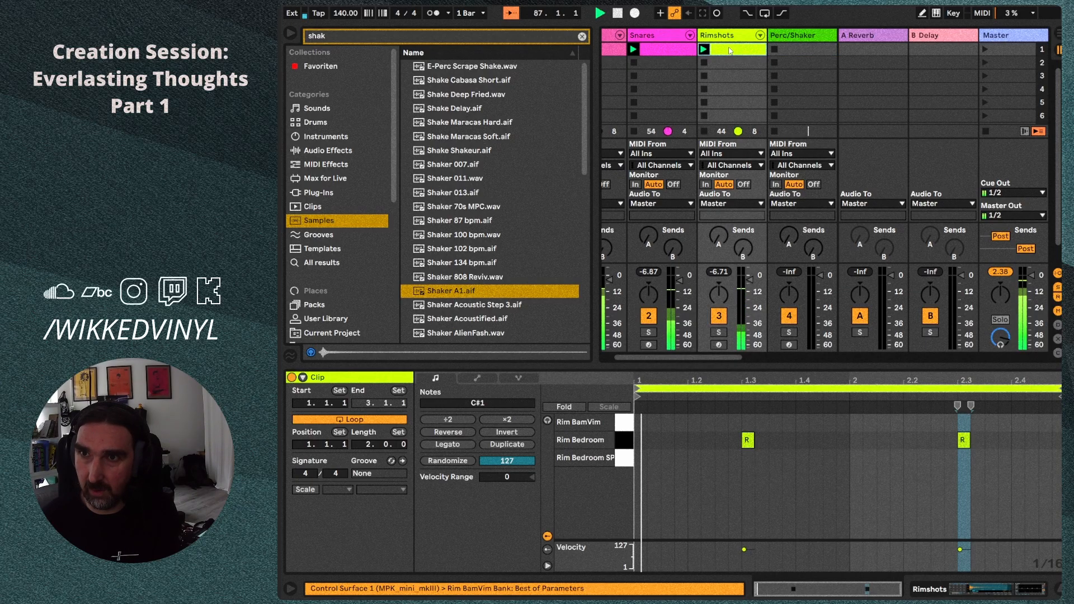
pyautogui.doubleClick(803, 49)
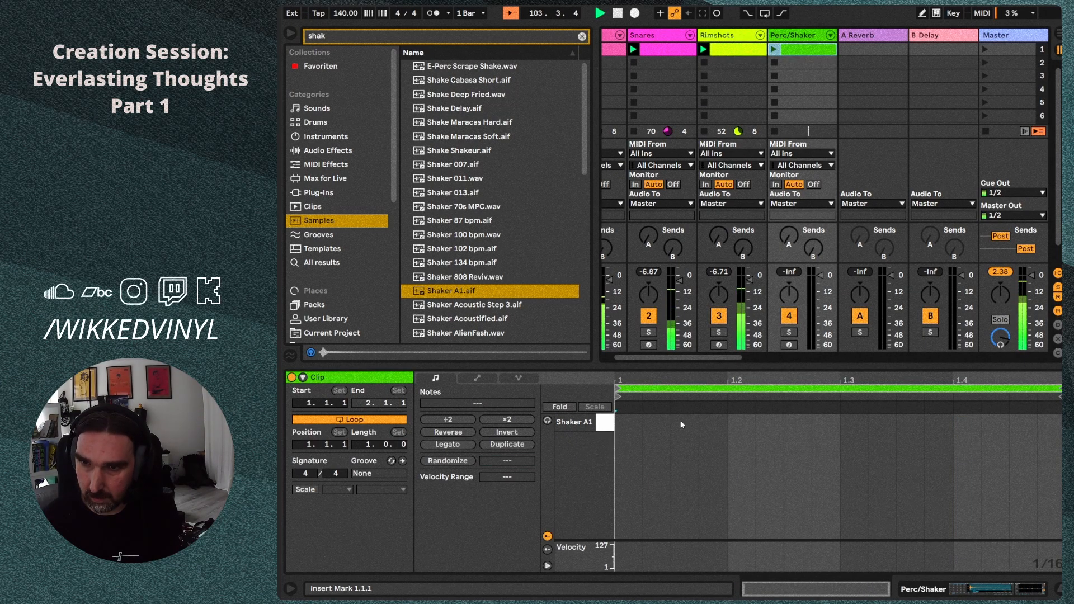
pyautogui.doubleClick(681, 424)
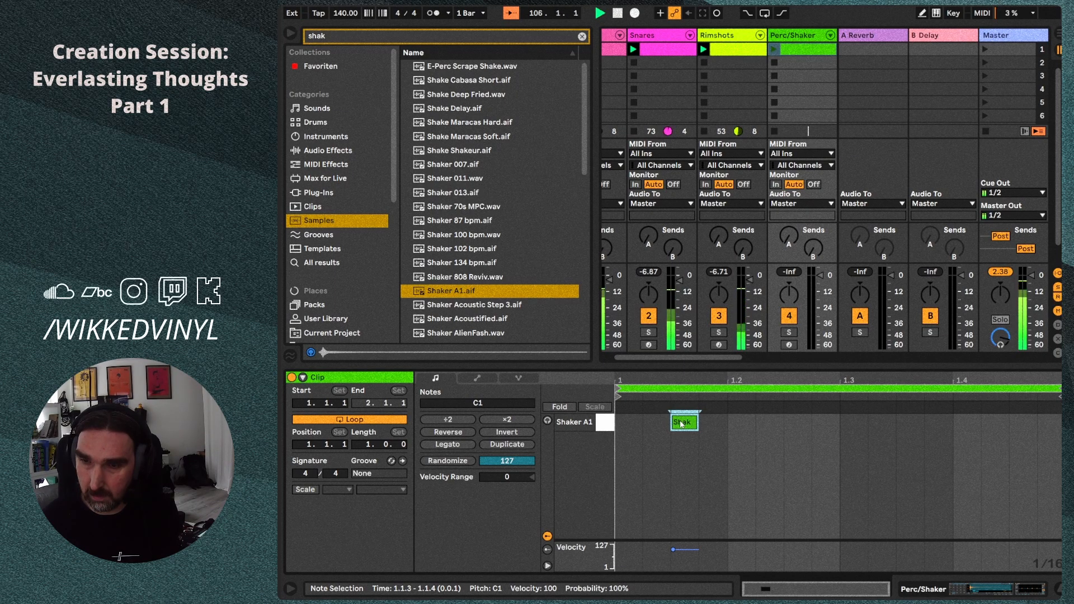
pyautogui.click(776, 51)
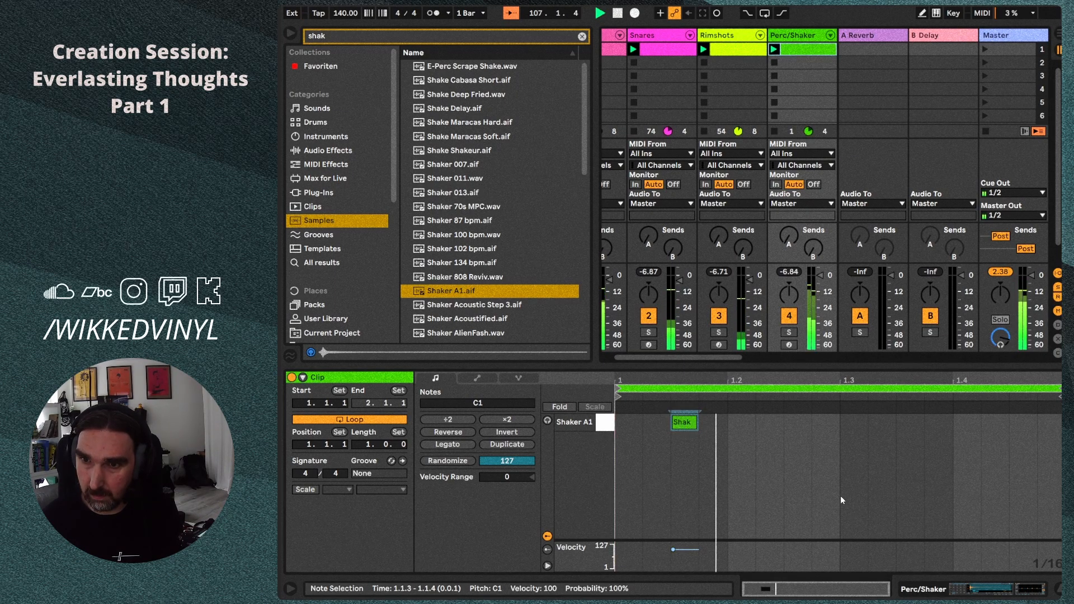
# Move the Shaker A1 note to 1.2 and add further shaker notes at 1.3 and 1.3.3.
pyautogui.moveTo(674, 426)
pyautogui.mouseDown()
pyautogui.moveTo(758, 427)
pyautogui.moveTo(731, 428)
pyautogui.mouseUp()
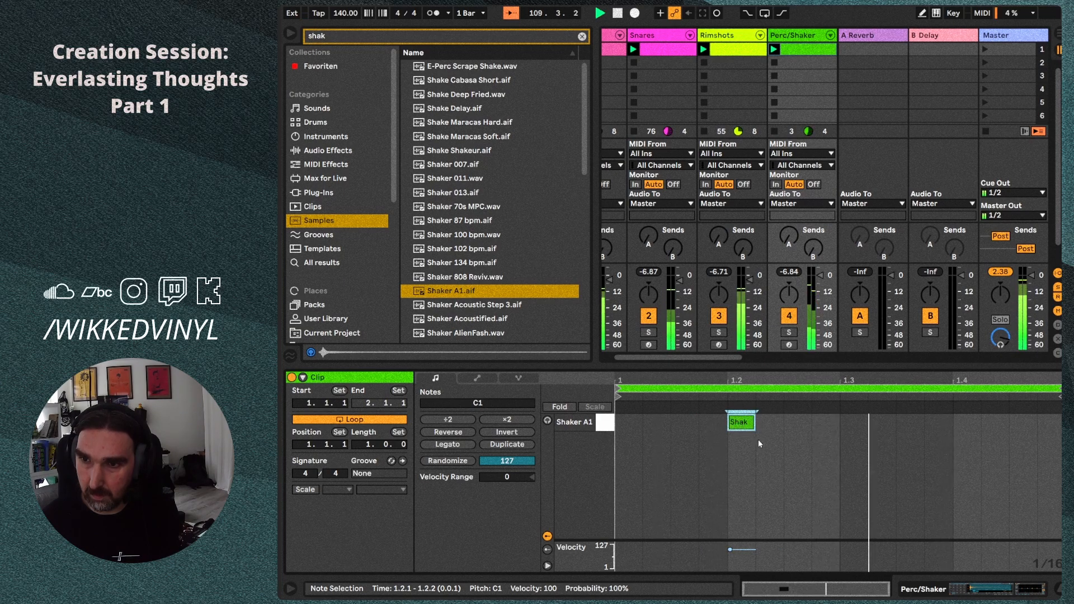
pyautogui.doubleClick(853, 423)
pyautogui.click(884, 420)
pyautogui.doubleClick(884, 420)
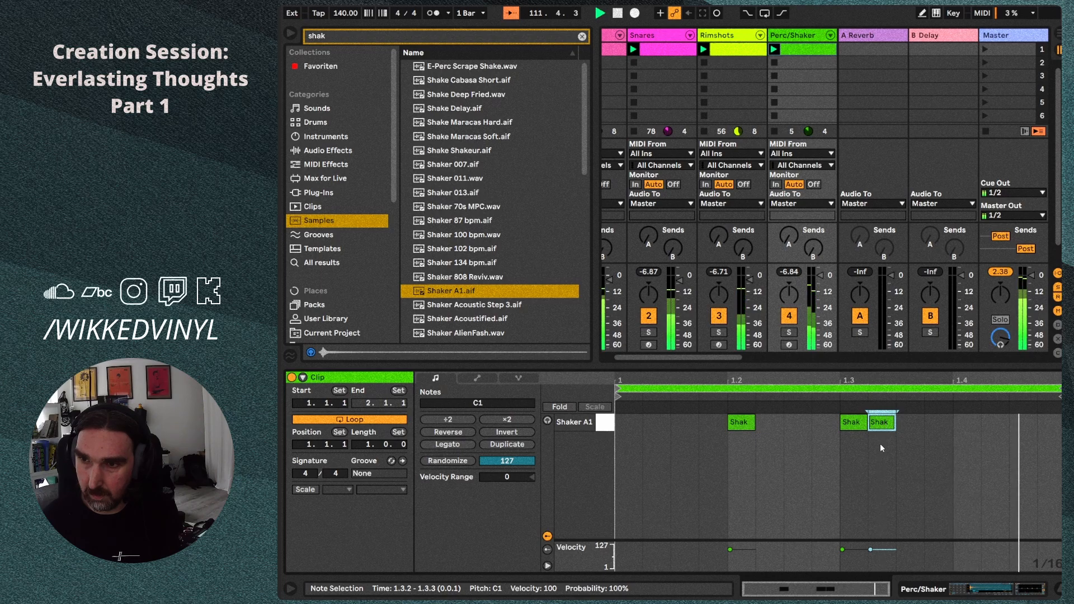
pyautogui.moveTo(884, 424); pyautogui.dragTo(912, 424)
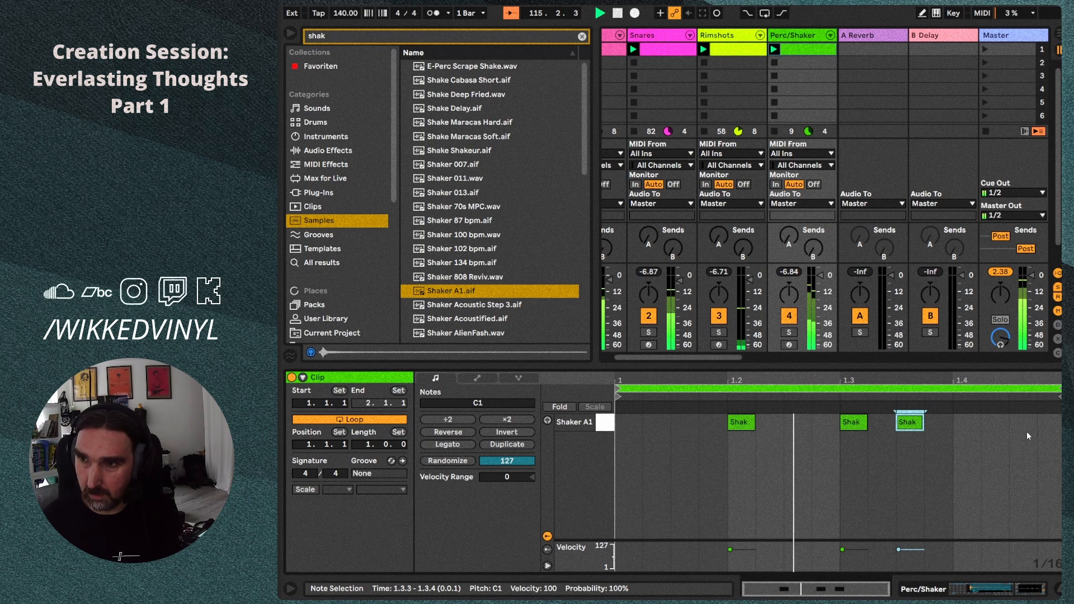
# Add Shaker A1 notes at 1.4.3, 1.1.1 and 1.1.2 in the Perc/Shaker clip.
pyautogui.doubleClick(997, 423)
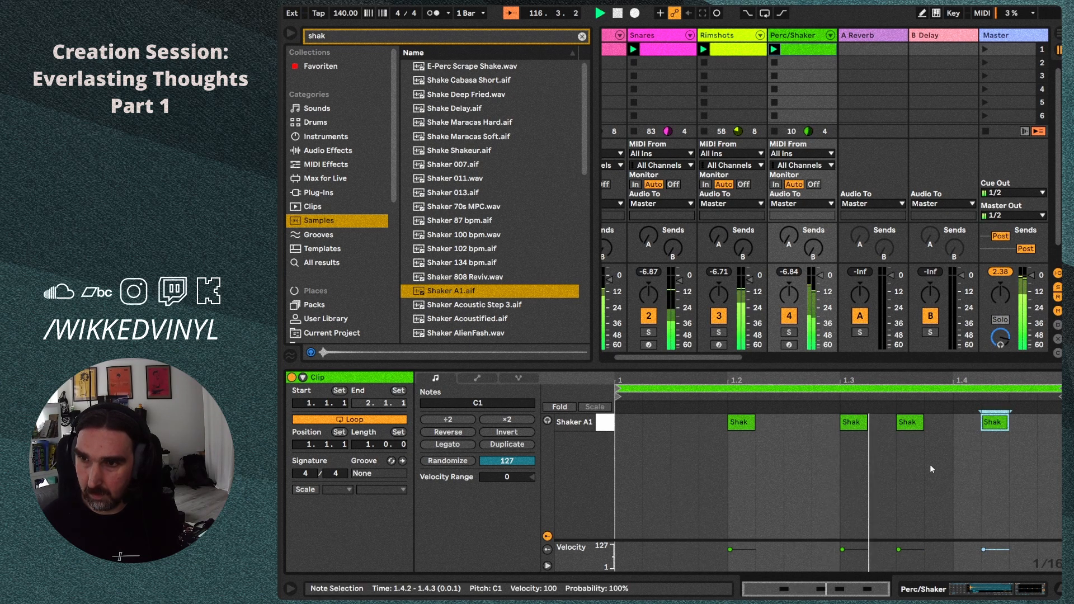
pyautogui.moveTo(994, 423); pyautogui.dragTo(1021, 425)
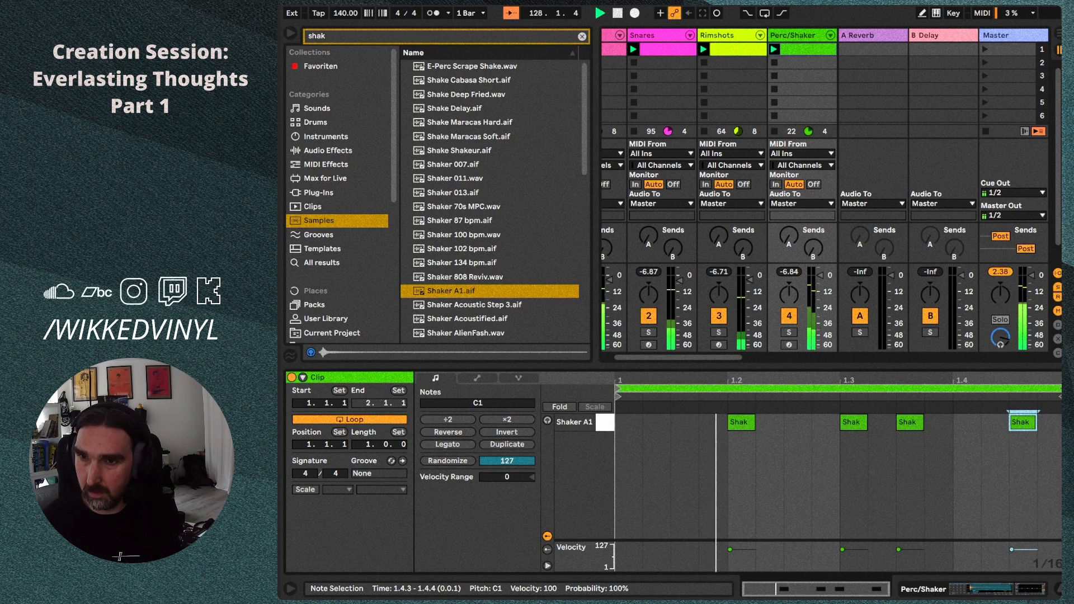
pyautogui.doubleClick(626, 422)
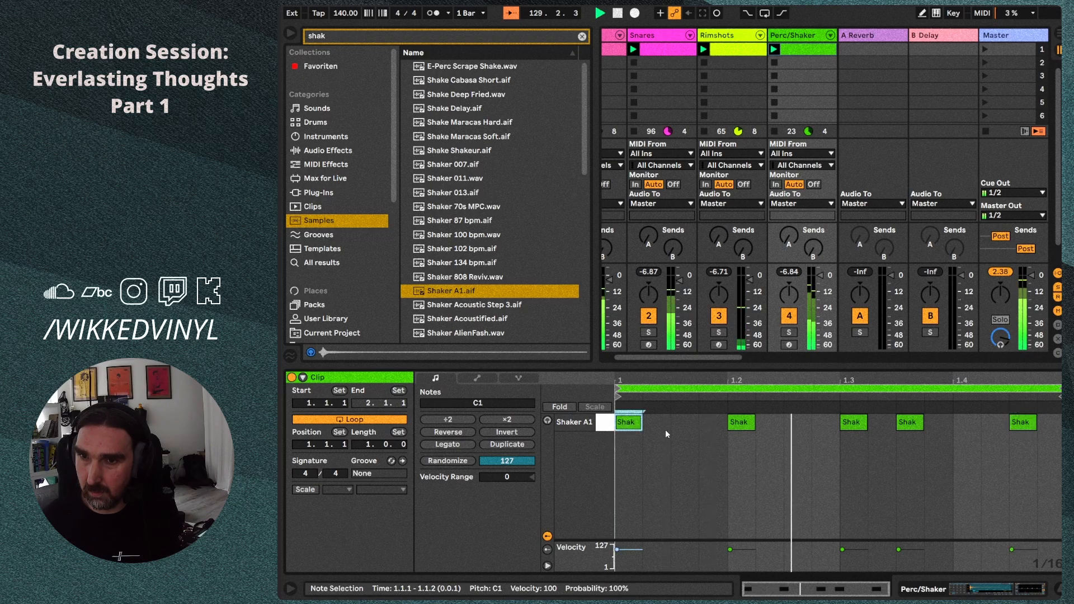
pyautogui.doubleClick(654, 422)
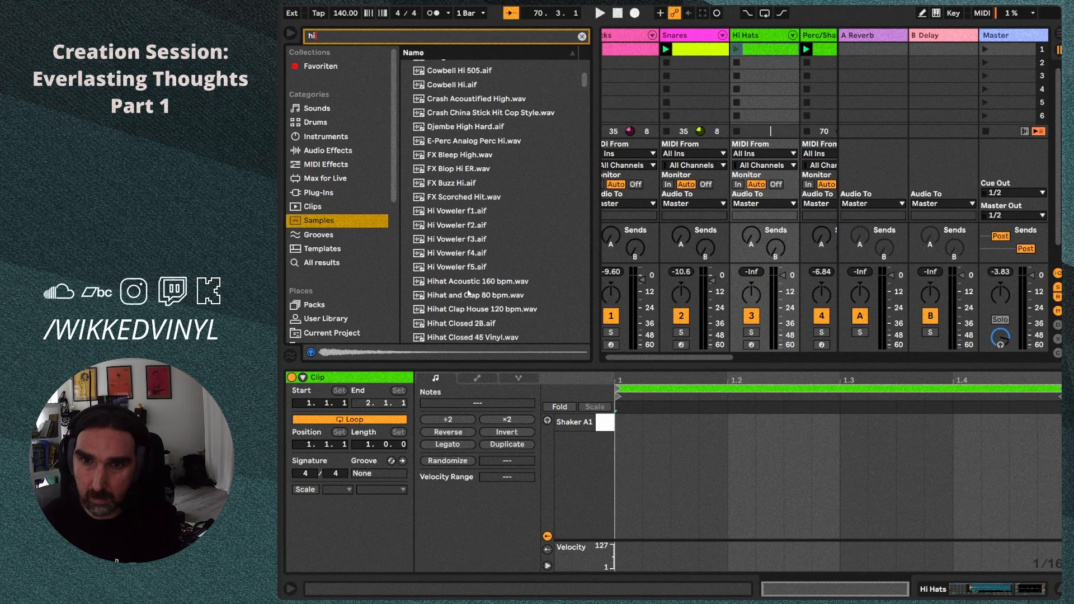
# Preview the samples from Hi Voweler f5 through the hi-hat loops to Hihat Closed 45 Vinyl.
pyautogui.click(472, 268)
pyautogui.click(478, 280)
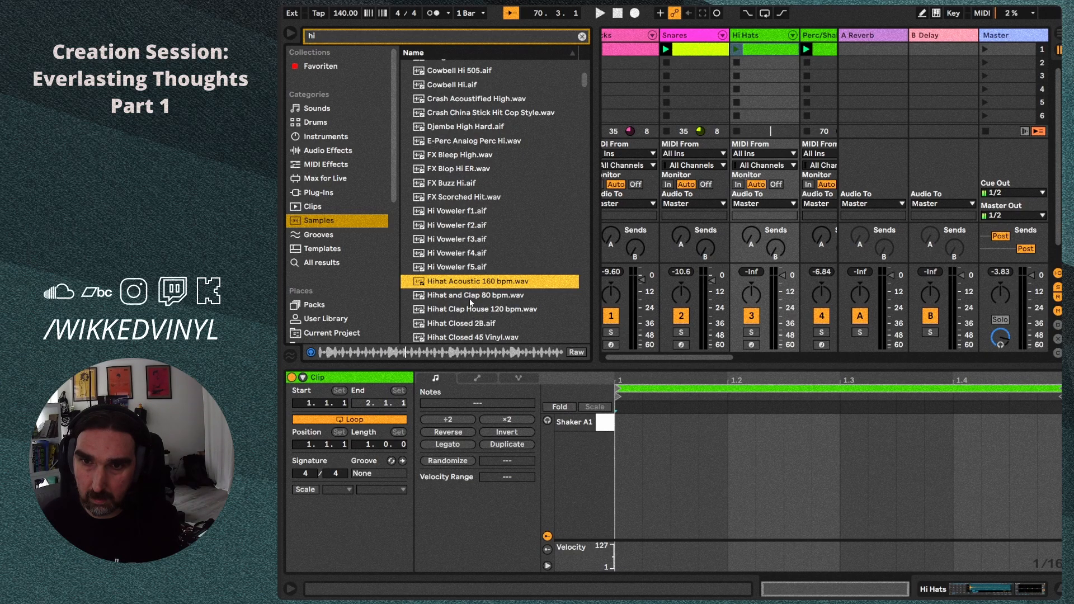
pyautogui.click(471, 301)
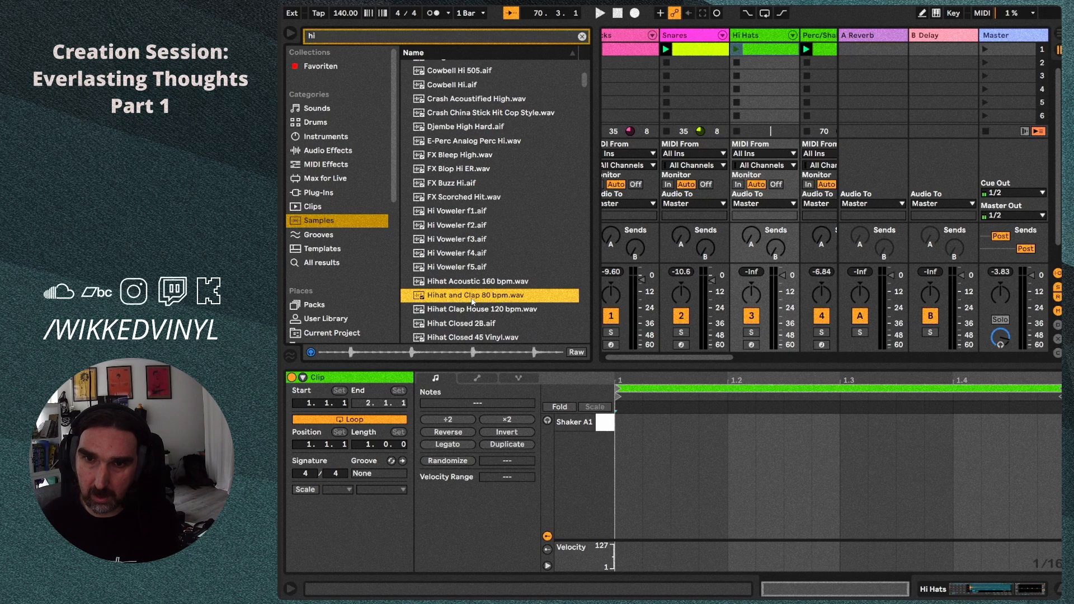
pyautogui.click(475, 311)
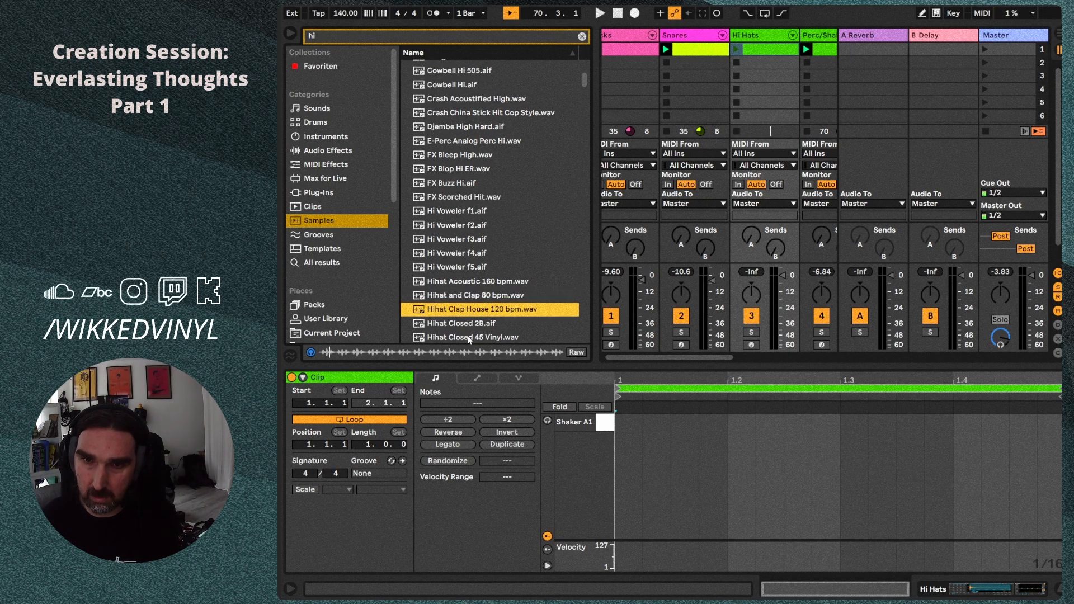
pyautogui.click(467, 324)
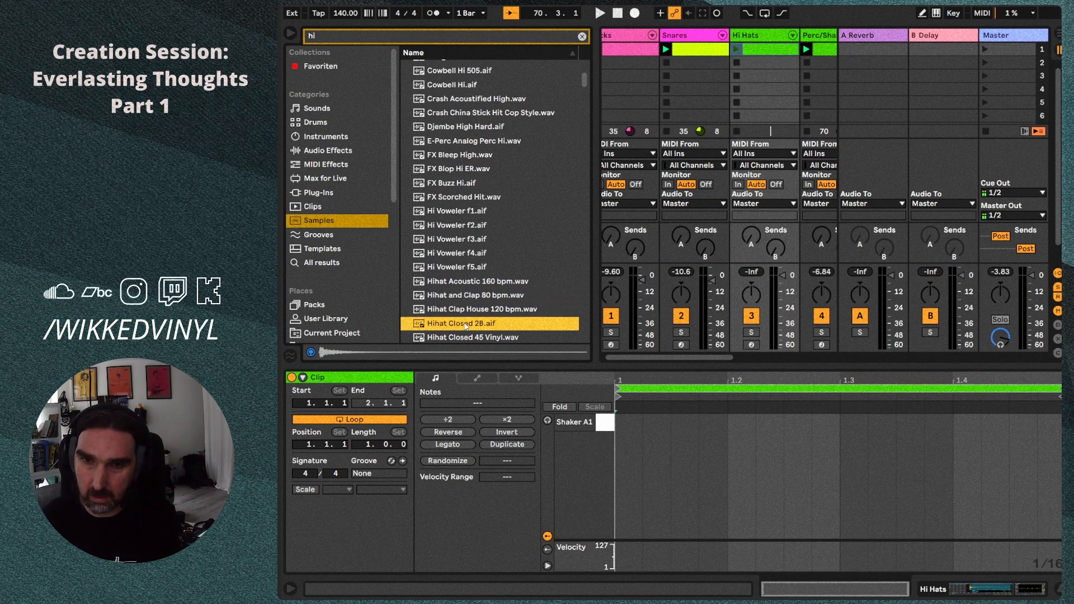
pyautogui.click(468, 340)
# Preview the Hihat Closed 56 TL, 505 ASR, 80s UK Disco Vinyl, 505, 707 and 45 Vinyl samples.
pyautogui.scroll(-3, 476, 330)
pyautogui.click(507, 292)
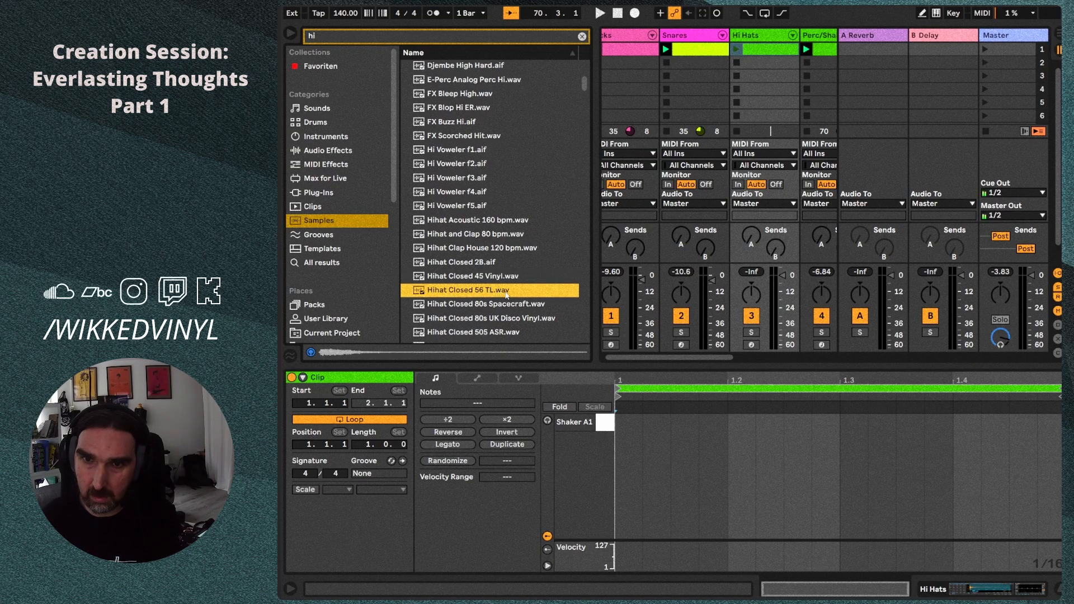
pyautogui.click(498, 333)
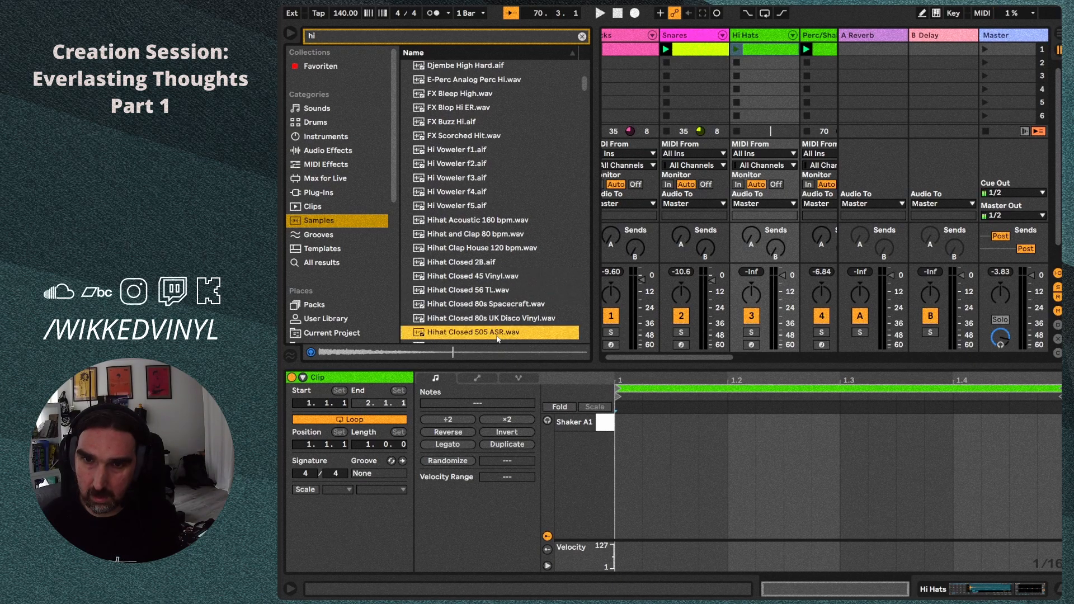
pyautogui.click(507, 319)
pyautogui.scroll(-3, 508, 318)
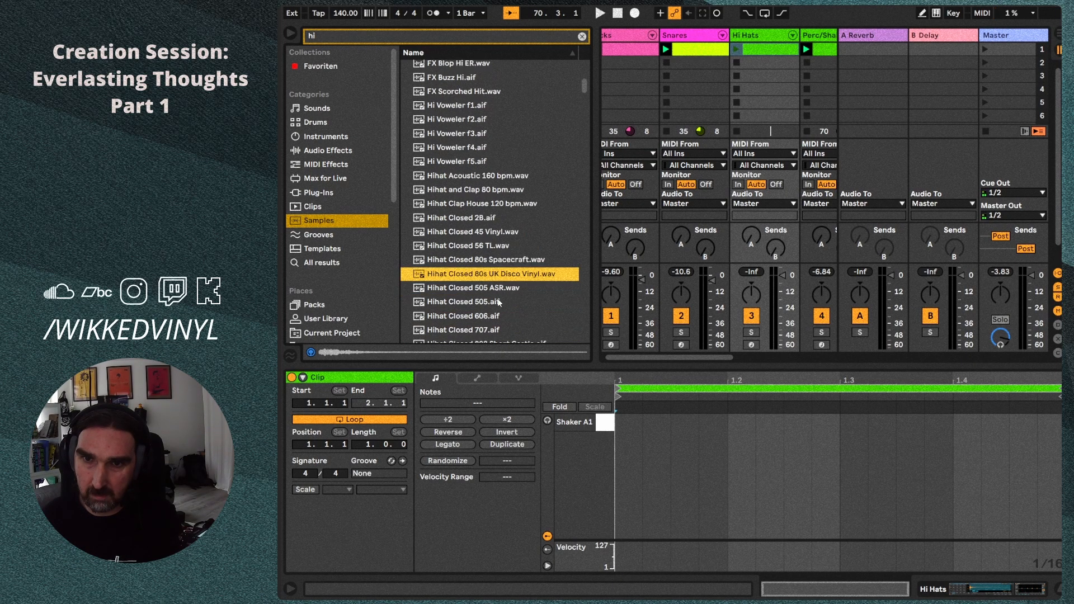
pyautogui.click(500, 302)
pyautogui.click(485, 332)
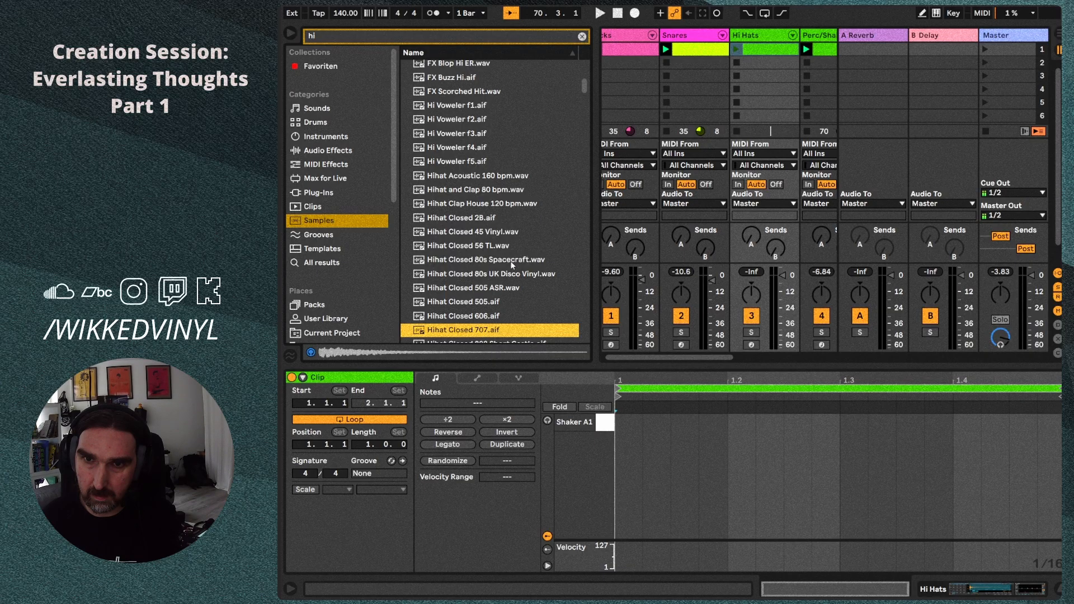
pyautogui.click(508, 237)
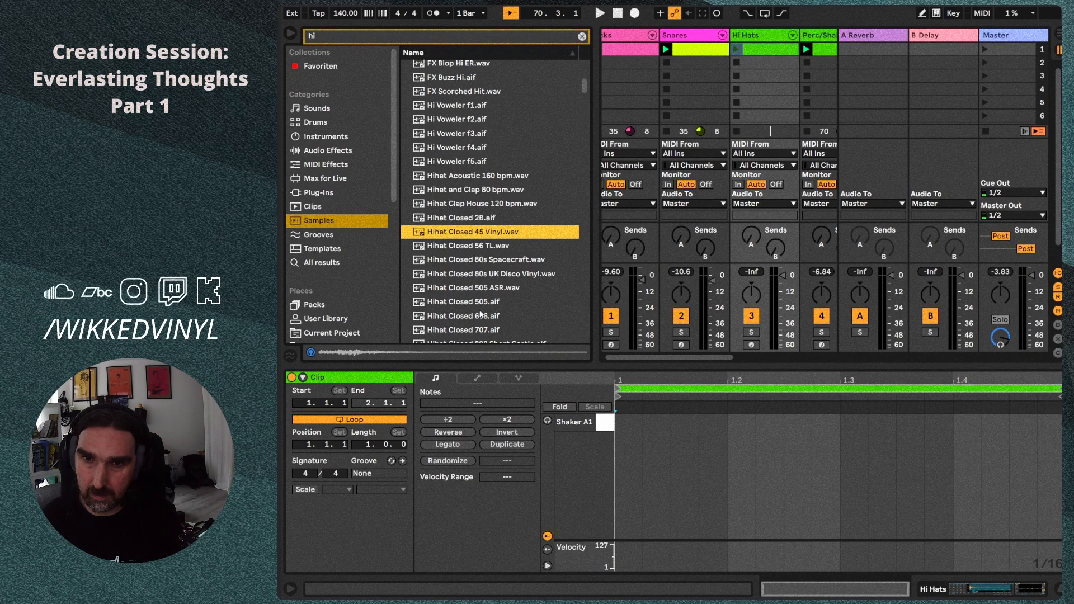
# Compare the Hihat Closed 808 and Hihat Closed 909 samples by previewing them alternately.
pyautogui.scroll(-3, 480, 315)
pyautogui.click(480, 273)
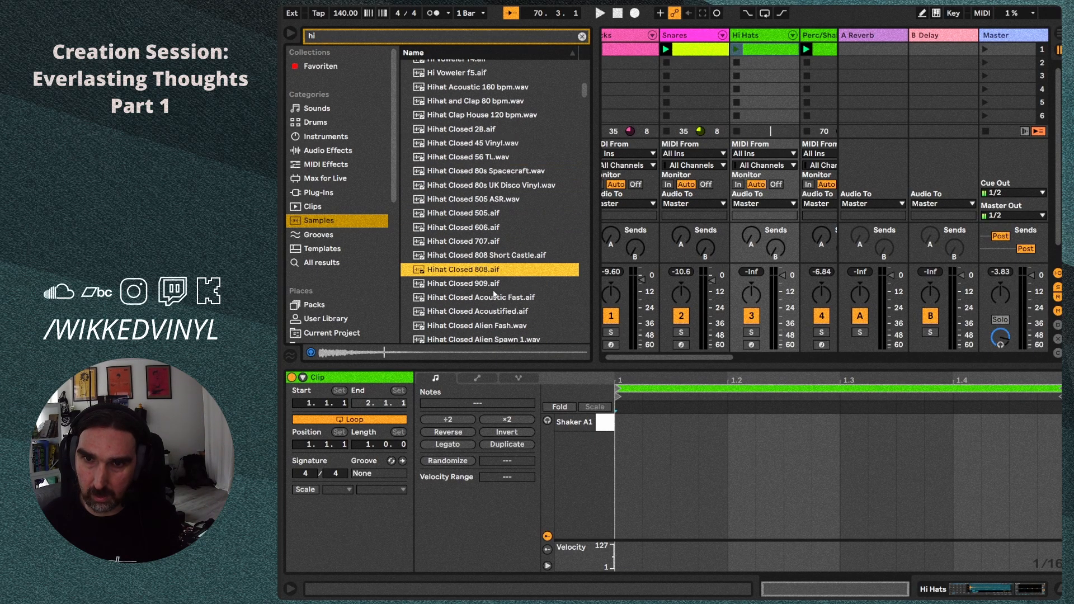
pyautogui.click(485, 284)
pyautogui.click(494, 274)
pyautogui.click(483, 283)
# Preview the Hihat Closed Analogy, Beats 102 bpm and Beyond samples.
pyautogui.scroll(-3, 544, 267)
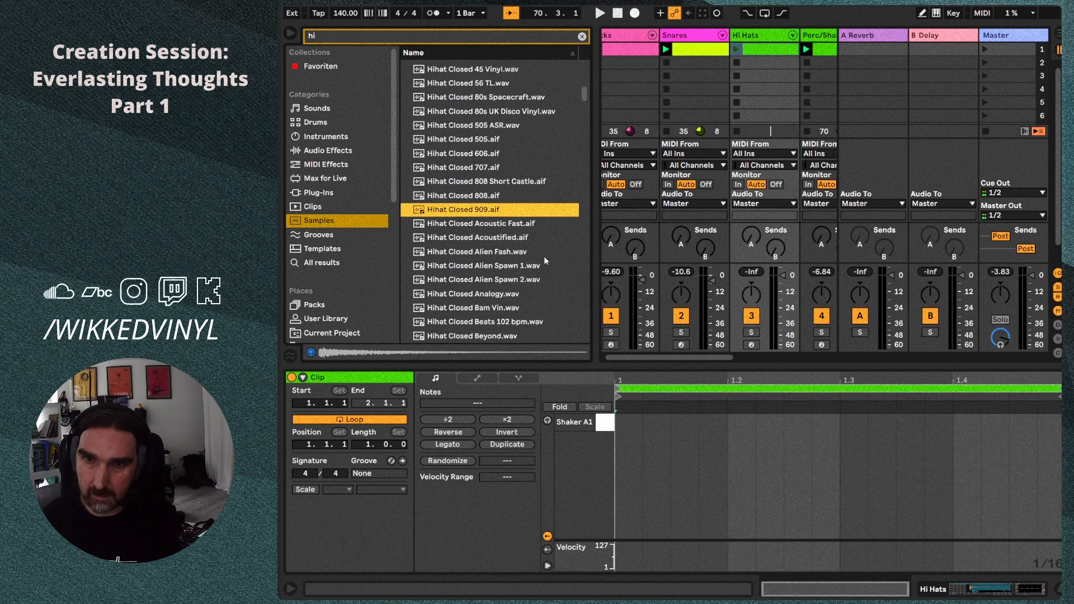
pyautogui.scroll(-1, 545, 260)
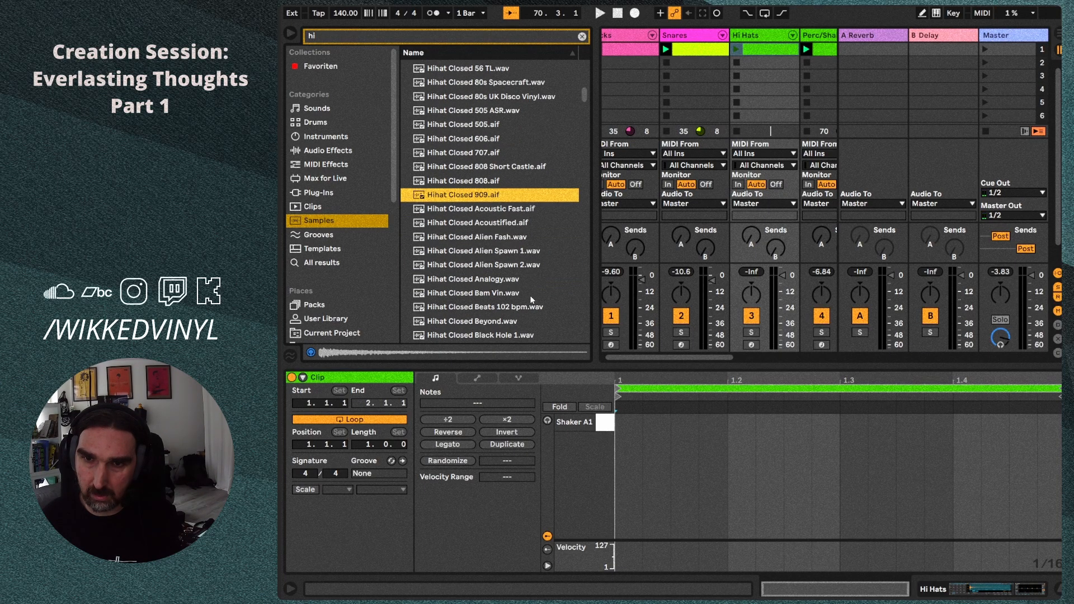
pyautogui.click(510, 281)
pyautogui.scroll(-2, 511, 286)
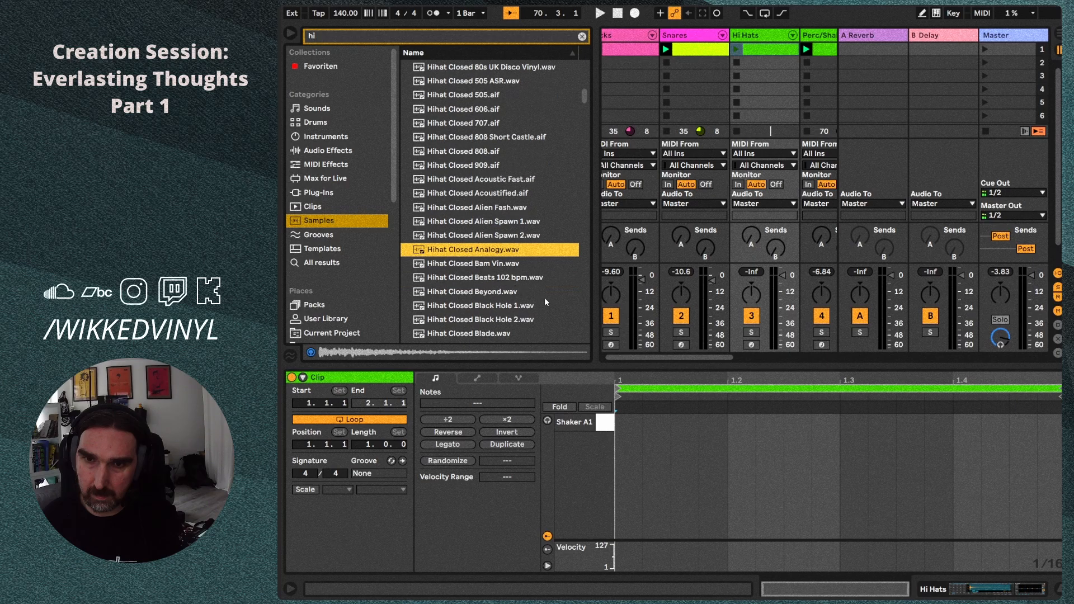
pyautogui.click(497, 282)
pyautogui.click(511, 292)
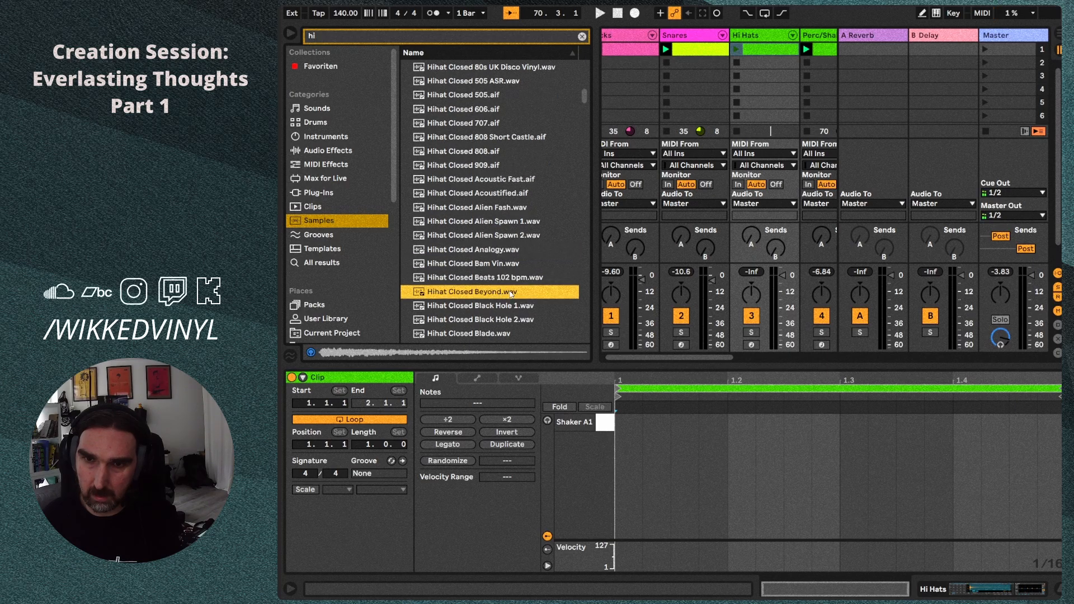
# Compare Hihat Closed Black Hole 1 and 2, and load Black Hole 1 into the Hi Hats track's Drum Rack.
pyautogui.press('Down')
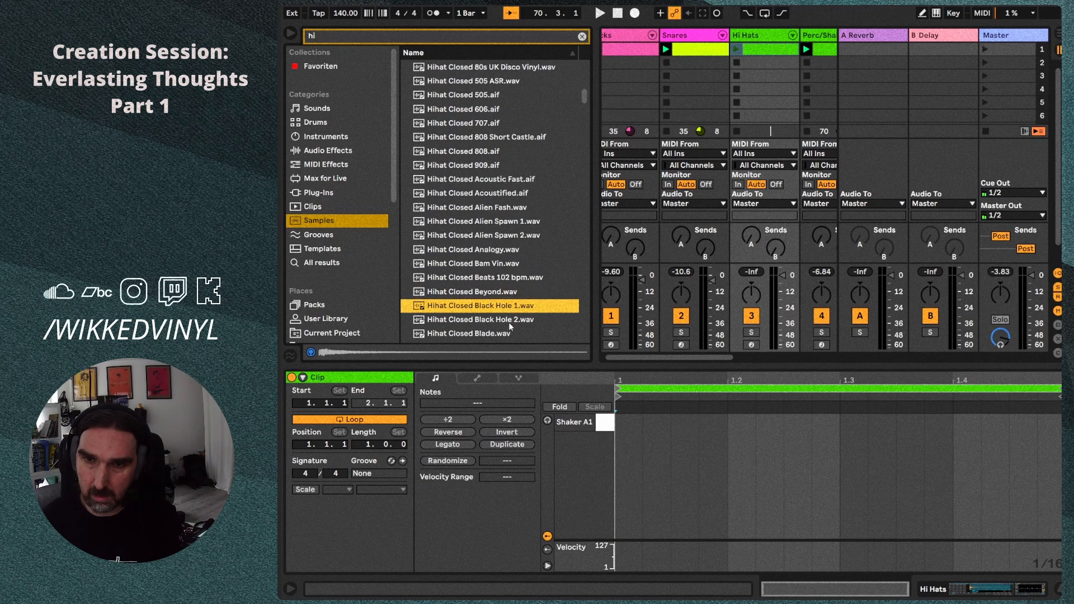
pyautogui.click(511, 323)
pyautogui.click(515, 309)
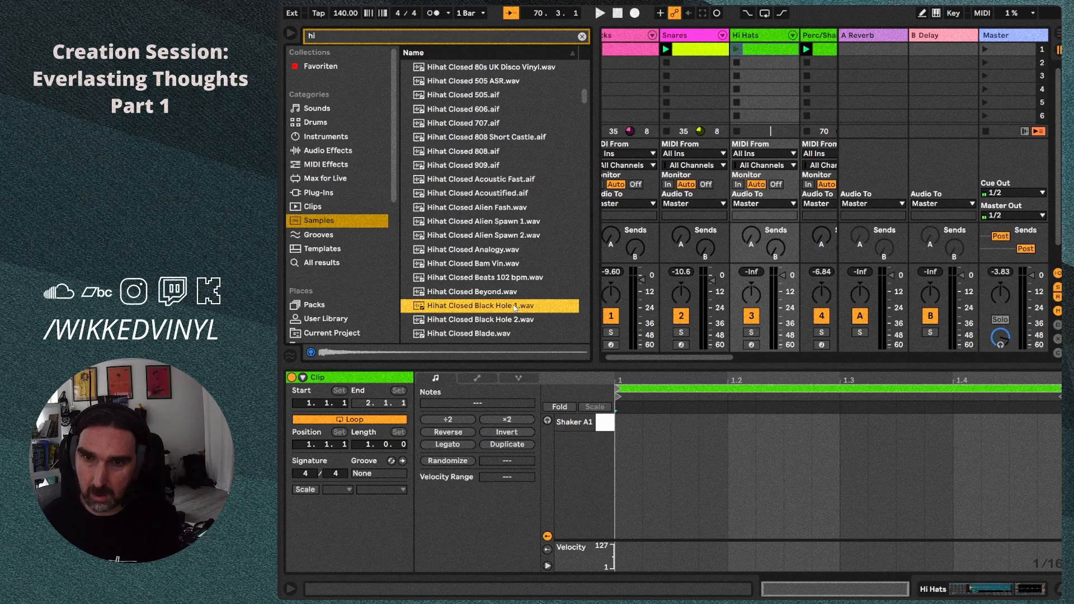
pyautogui.doubleClick(509, 309)
pyautogui.click(495, 322)
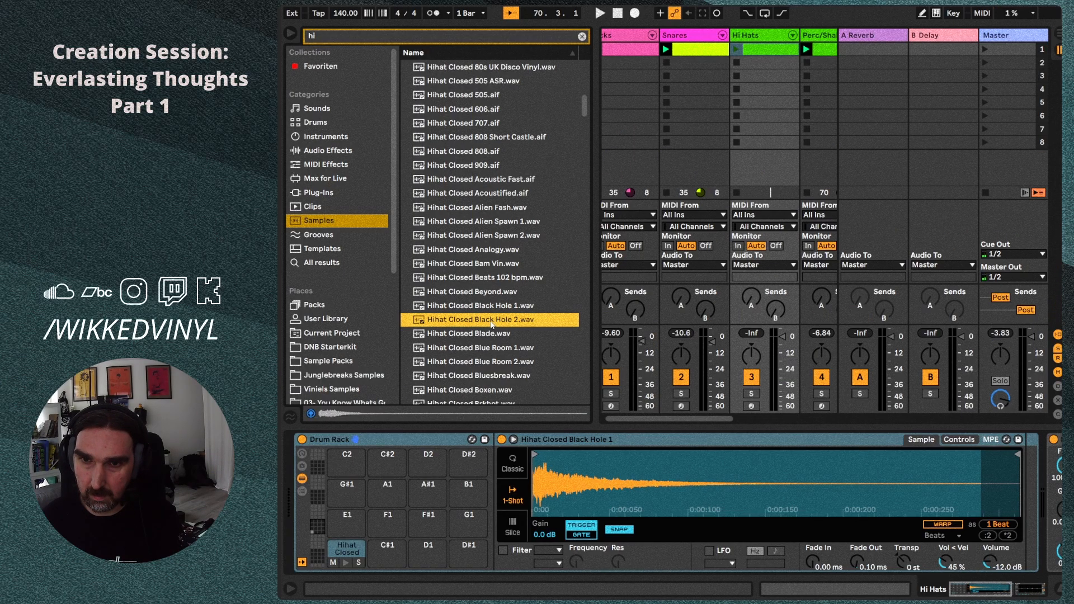
# Load Hihat Closed Black Hole 2 onto pad C#1 of the Hi Hats Drum Rack and create a MIDI clip in the track's first slot.
pyautogui.click(476, 334)
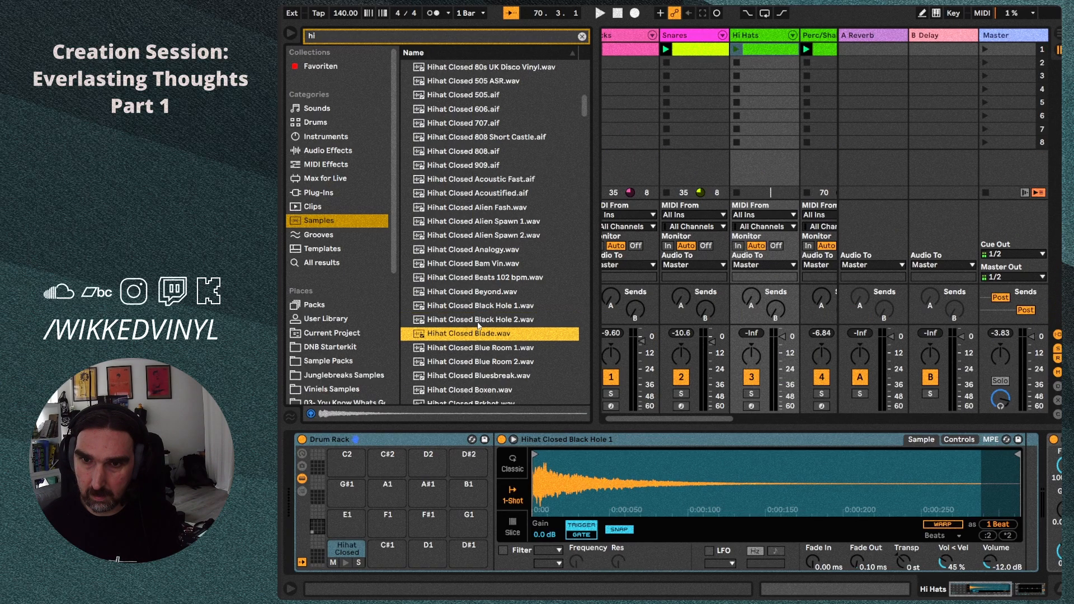
pyautogui.click(478, 322)
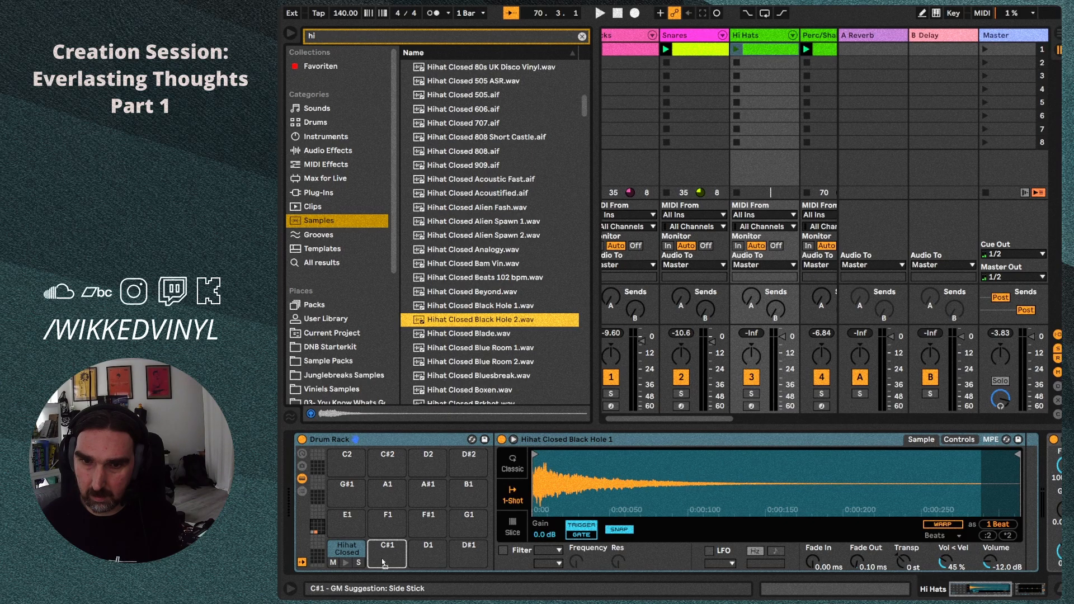
pyautogui.moveTo(389, 556); pyautogui.dragTo(393, 561)
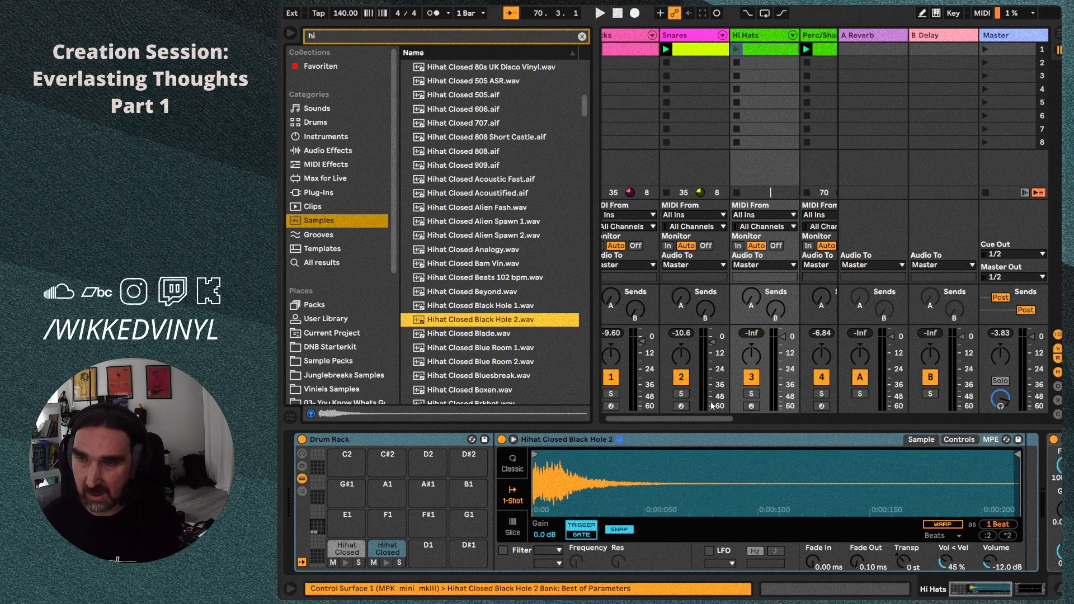
pyautogui.doubleClick(765, 49)
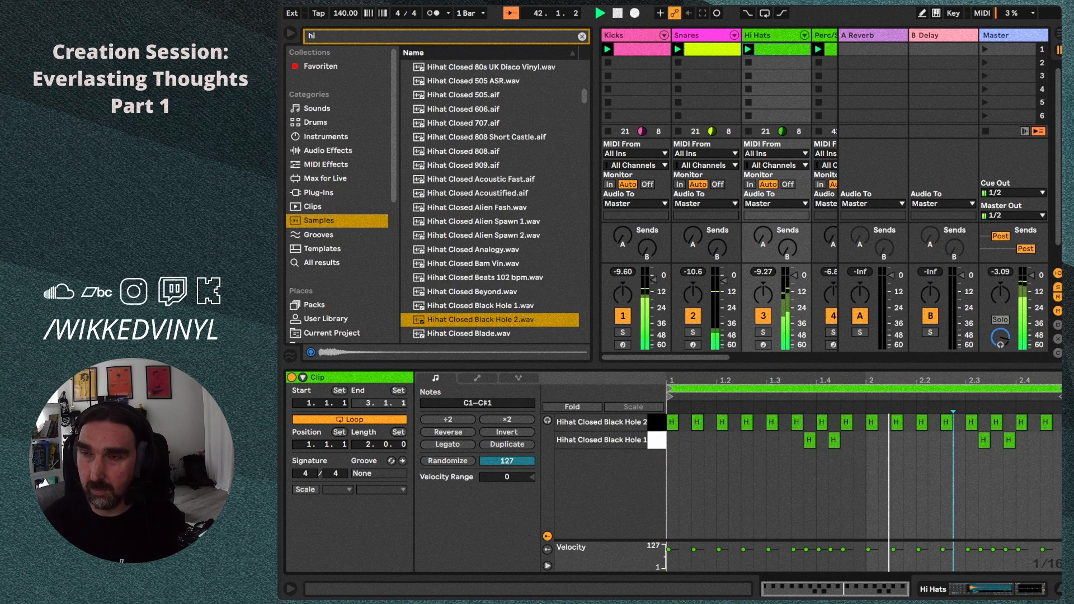
# Search the sample library for "cow" and stop the playback.
pyautogui.press('super+f')
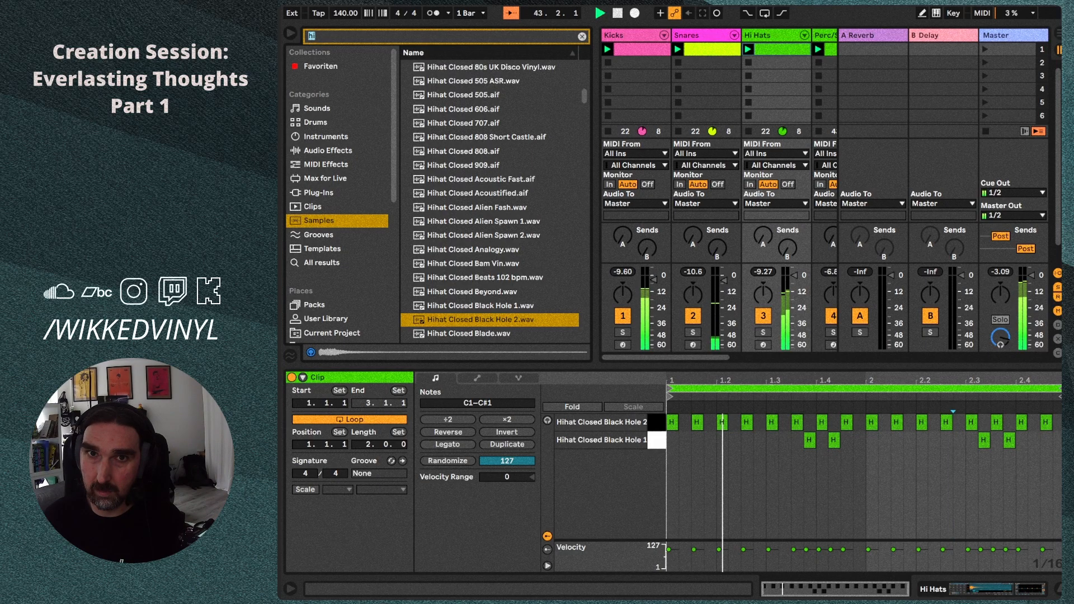
pyautogui.write('co')
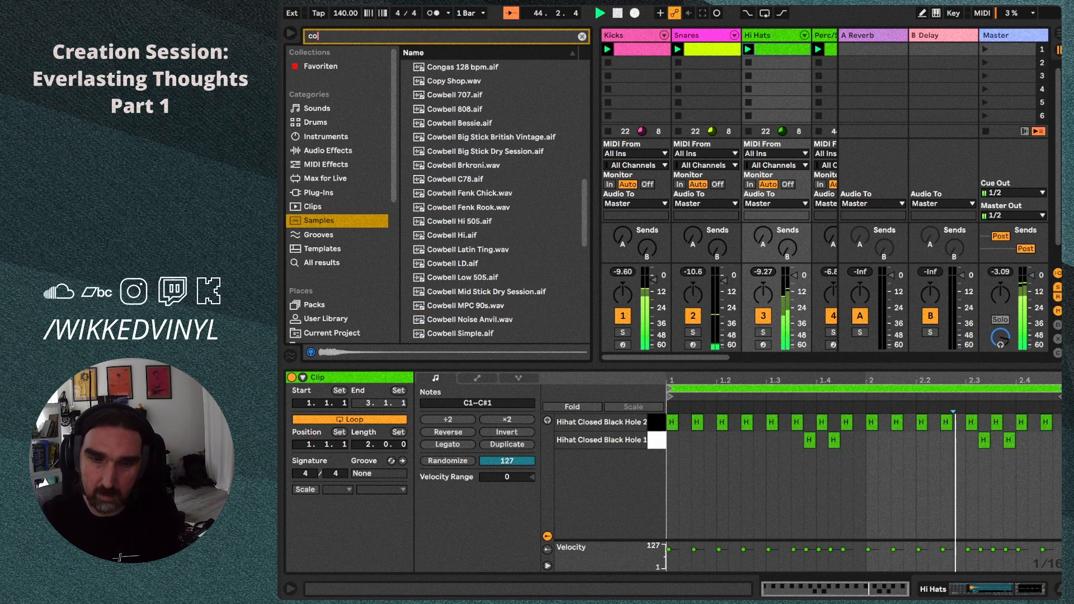
pyautogui.write('w')
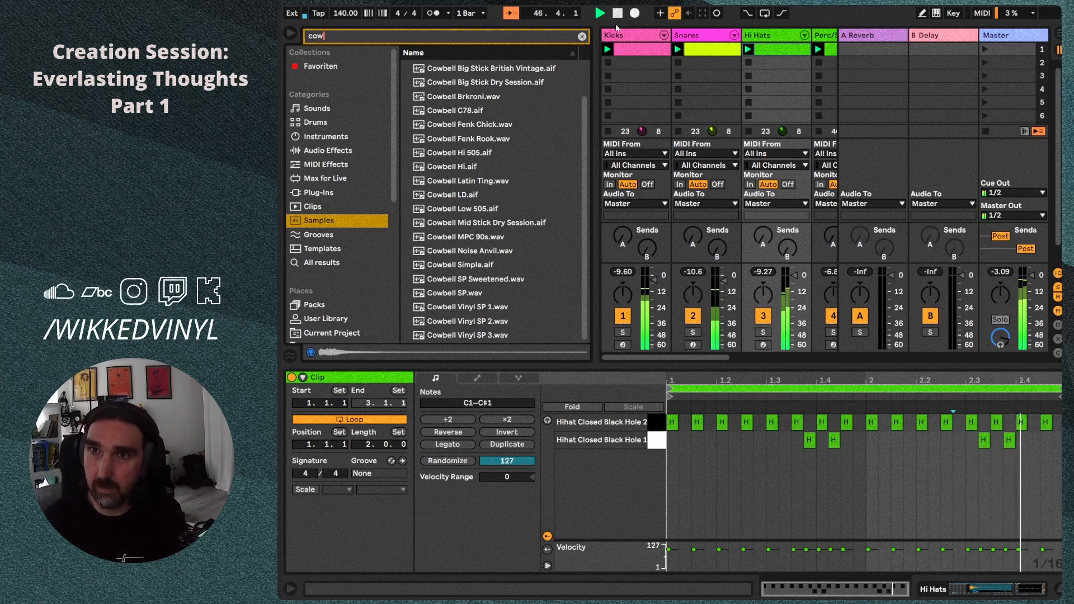
pyautogui.click(618, 13)
# Preview the Cowbell Latin Ting, LD, Hi, Low 505, MPC 90s and Mid Stick Dry Session samples.
pyautogui.click(476, 180)
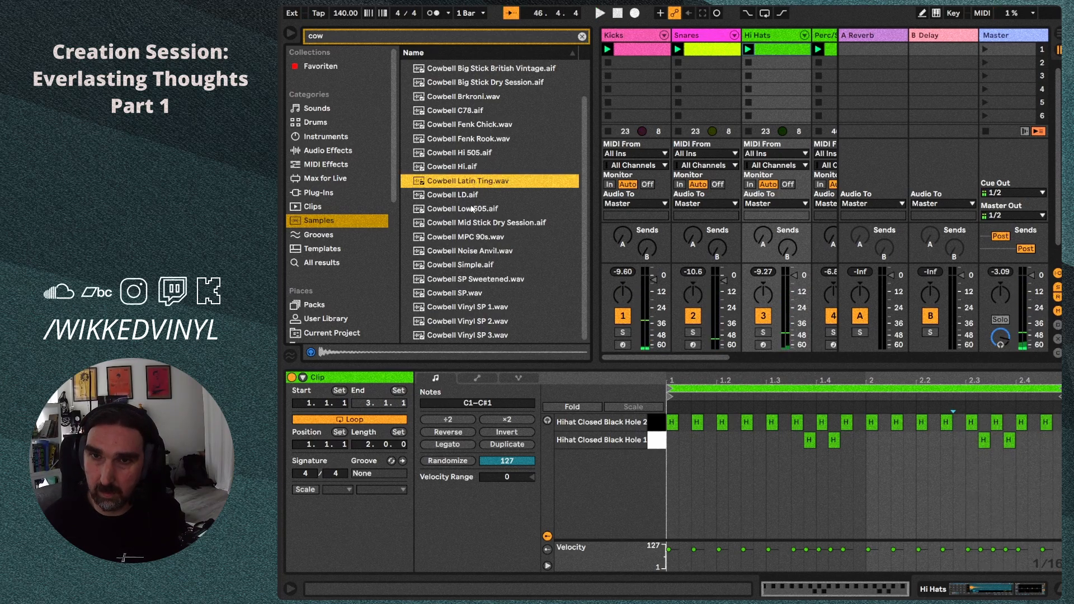
pyautogui.click(471, 196)
pyautogui.click(480, 179)
pyautogui.click(827, 42)
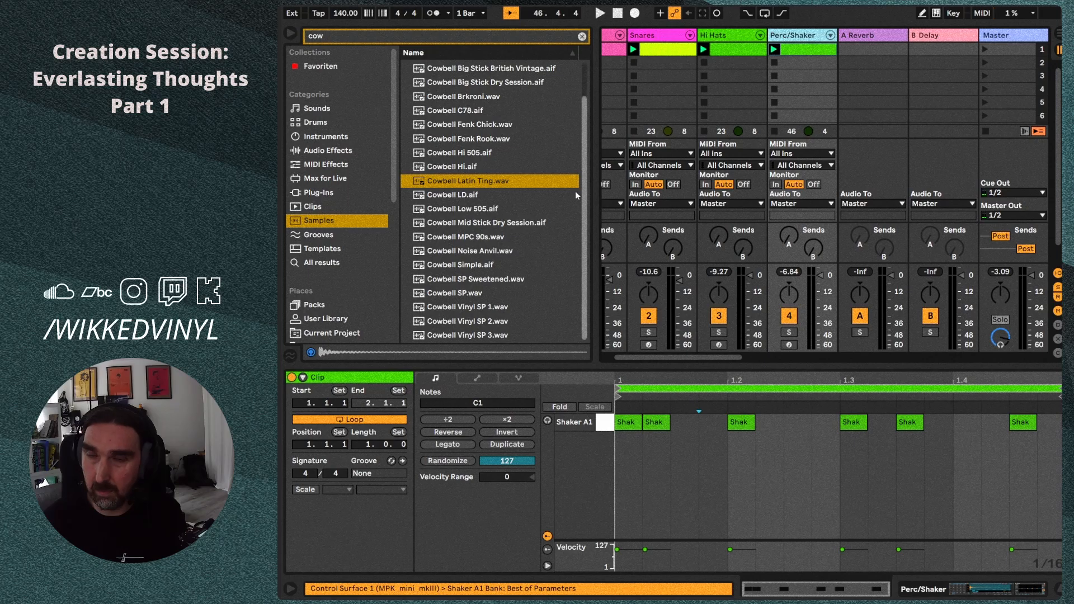
pyautogui.click(462, 168)
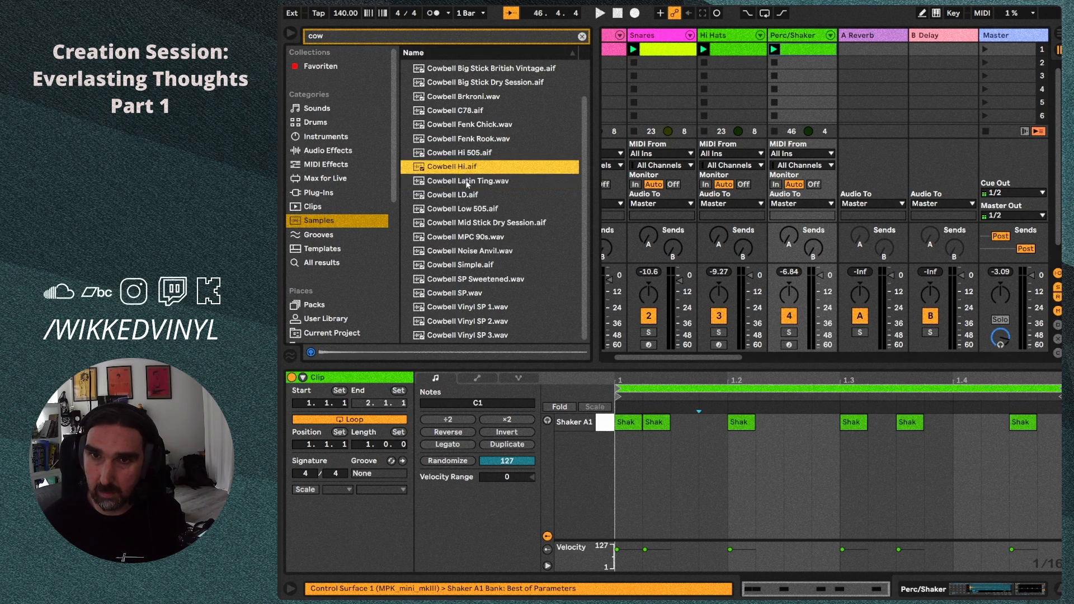
pyautogui.click(468, 182)
pyautogui.press('Down')
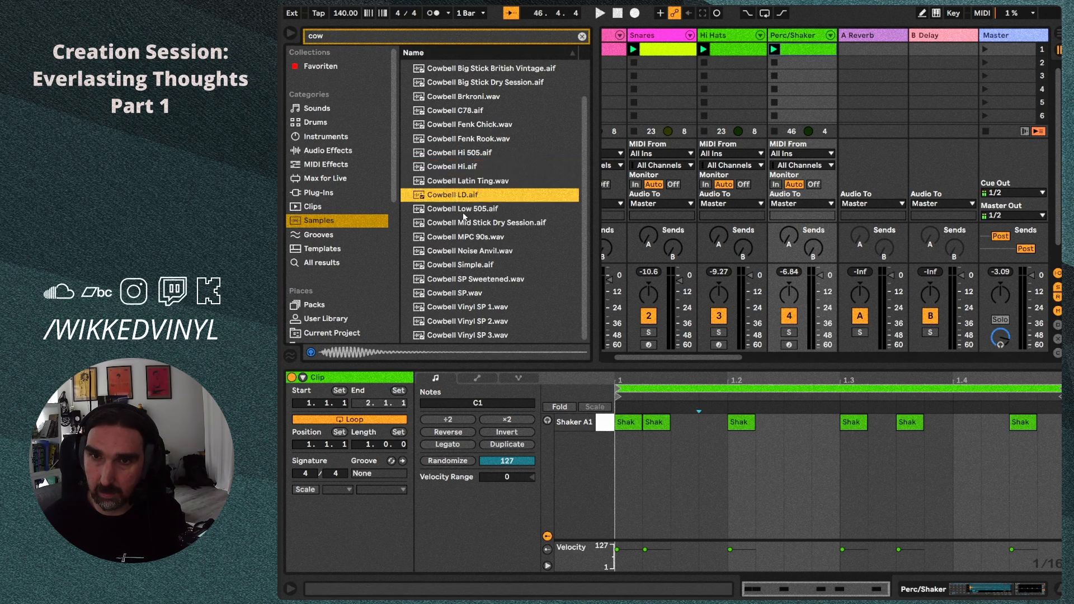
pyautogui.press('Down')
pyautogui.click(471, 237)
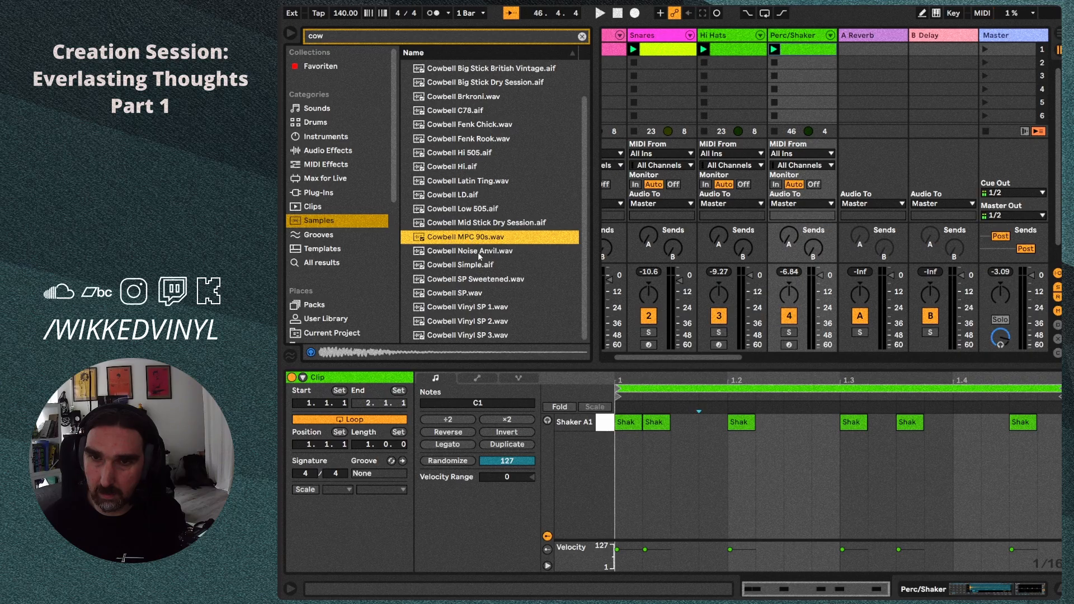
pyautogui.press('Up')
pyautogui.press('Up')
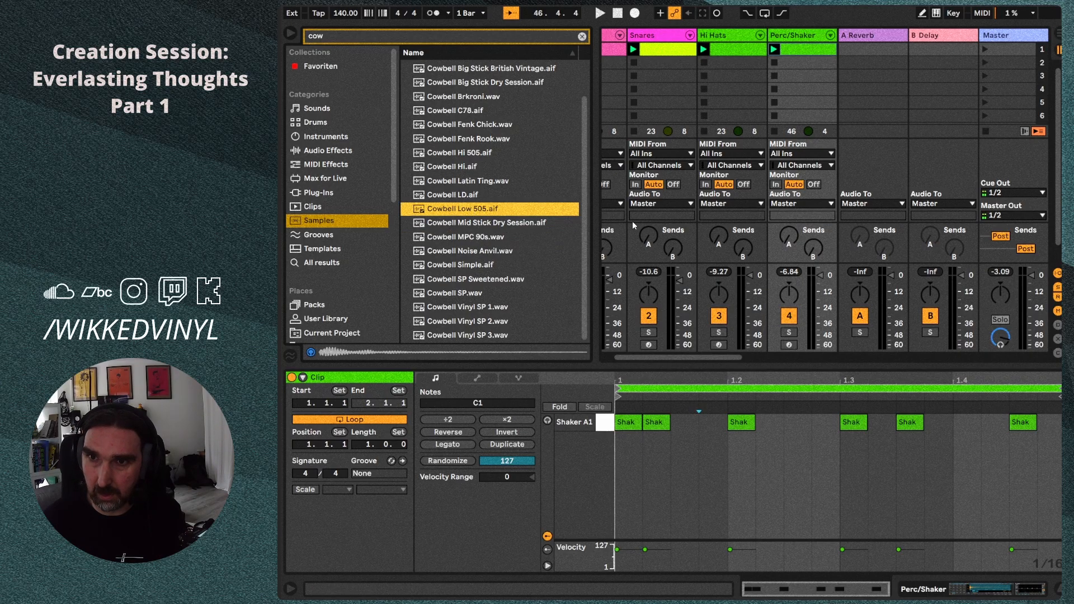
# Load the Cowbell Low 505 sample onto pad C#1 of the Perc/Shaker track's Drum Rack.
pyautogui.click(804, 35)
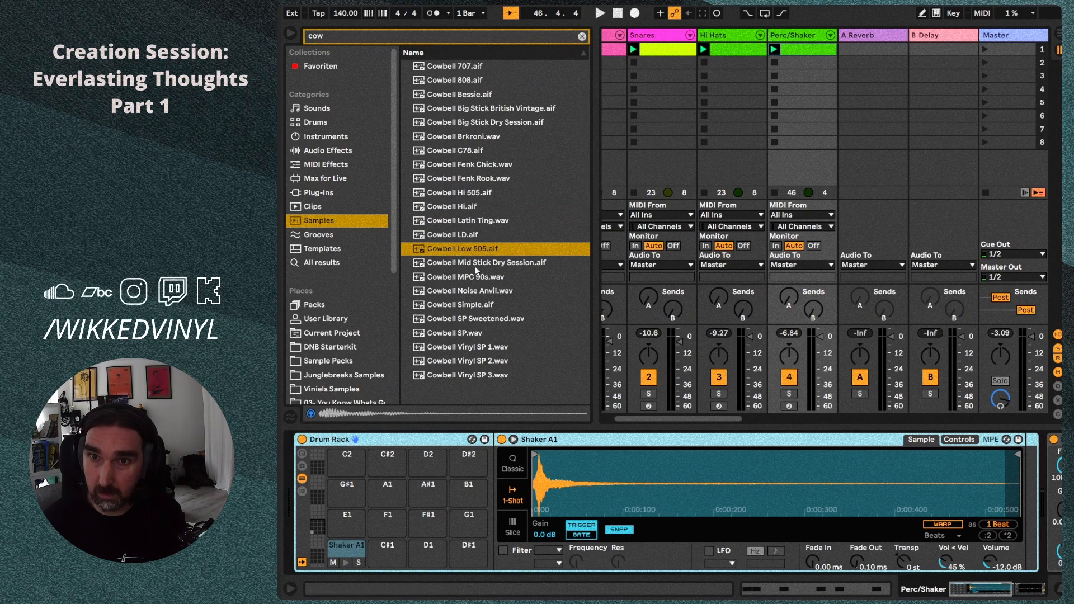
pyautogui.click(464, 249)
pyautogui.moveTo(389, 575); pyautogui.dragTo(389, 570)
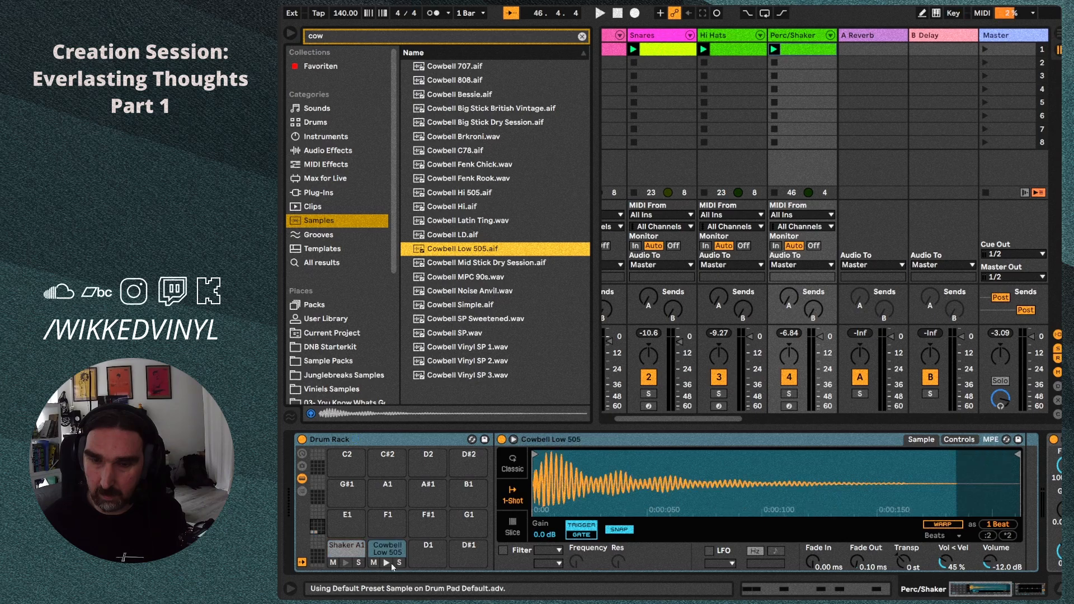
pyautogui.click(795, 39)
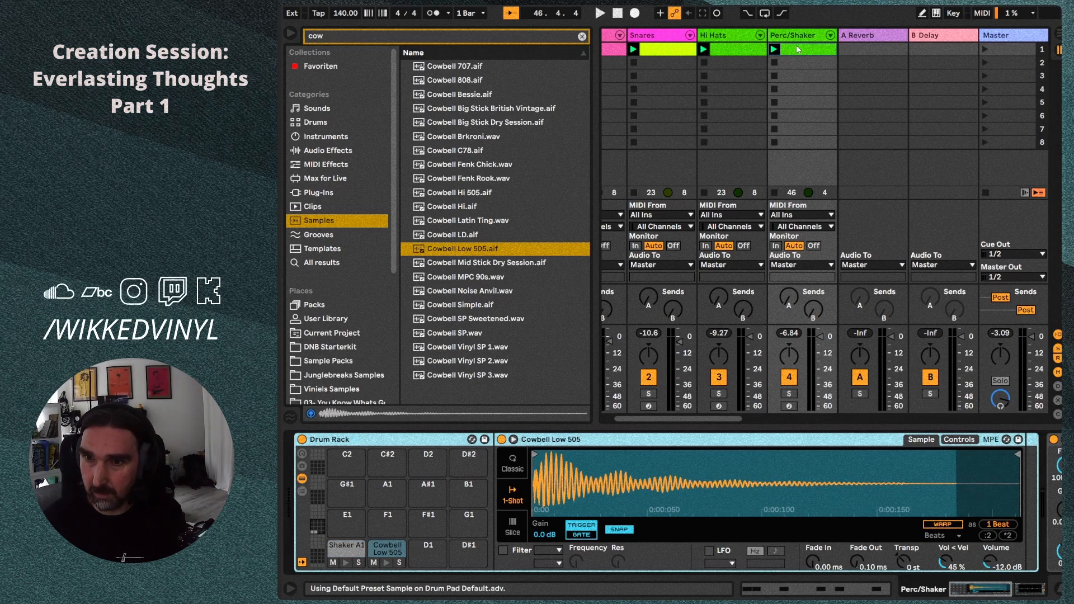
# Add cowbell notes at 1.1.3, 1.1.4, 1.2.4, 1.3.3, 1.3.4 and 1.4.4 in the Perc/Shaker clip, and audition the pattern.
pyautogui.doubleClick(799, 49)
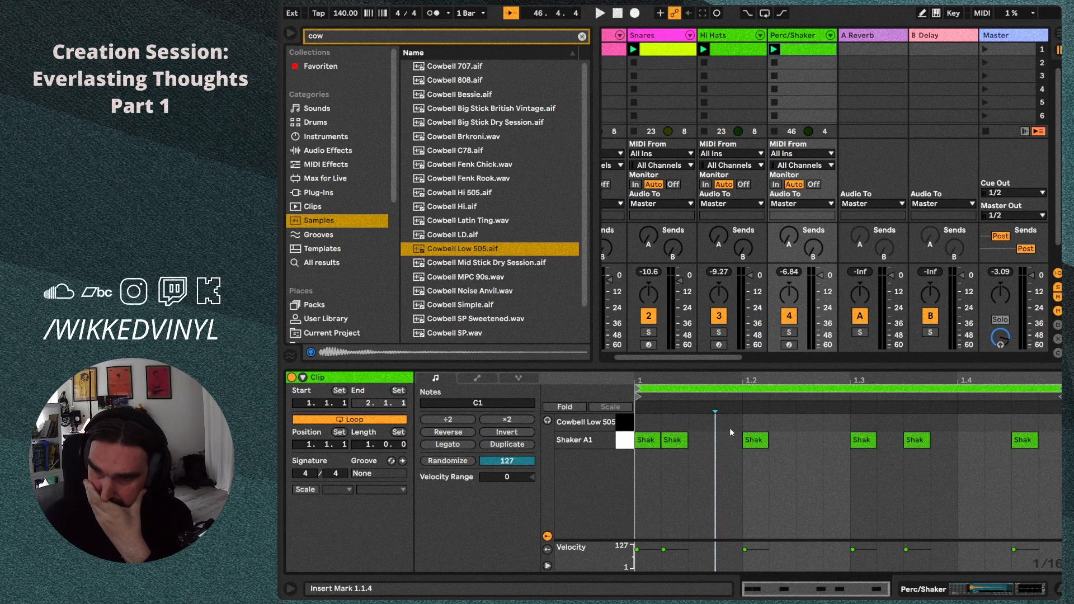
pyautogui.doubleClick(700, 421)
pyautogui.doubleClick(724, 421)
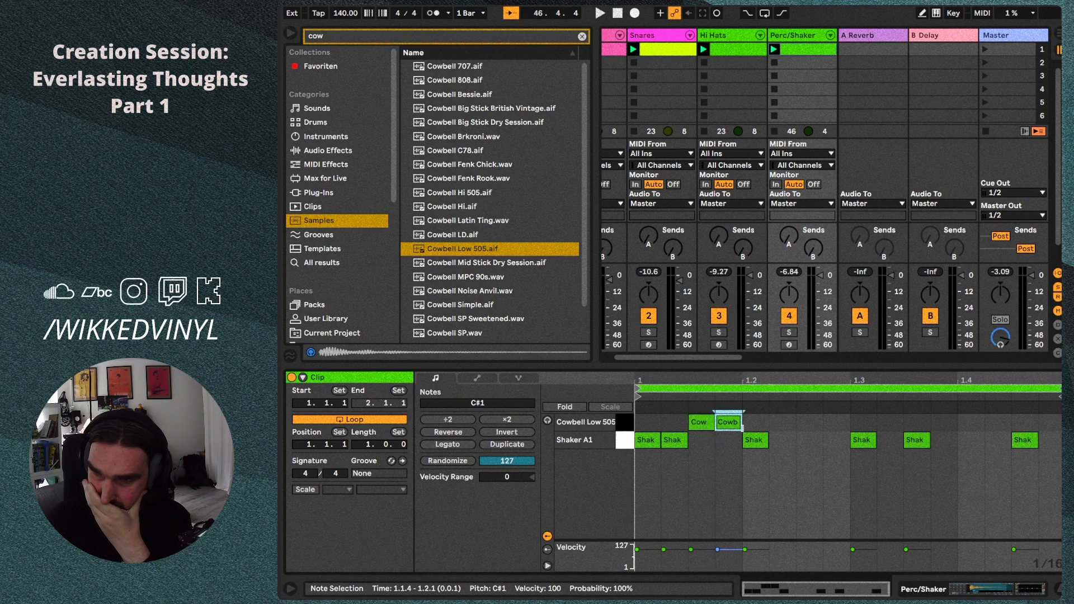
pyautogui.doubleClick(838, 421)
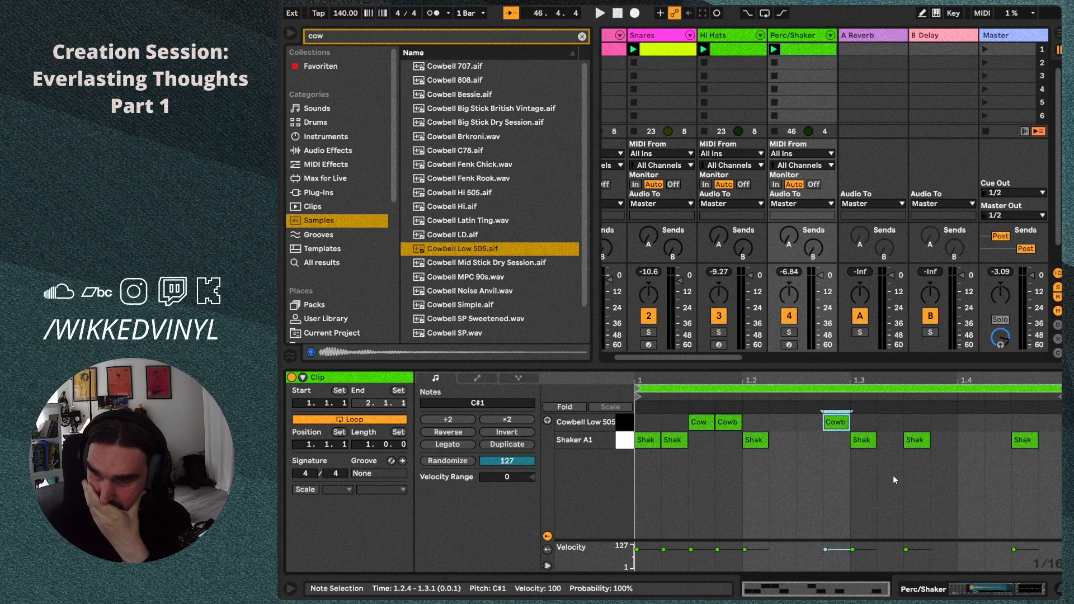
pyautogui.doubleClick(918, 422)
pyautogui.doubleClick(943, 426)
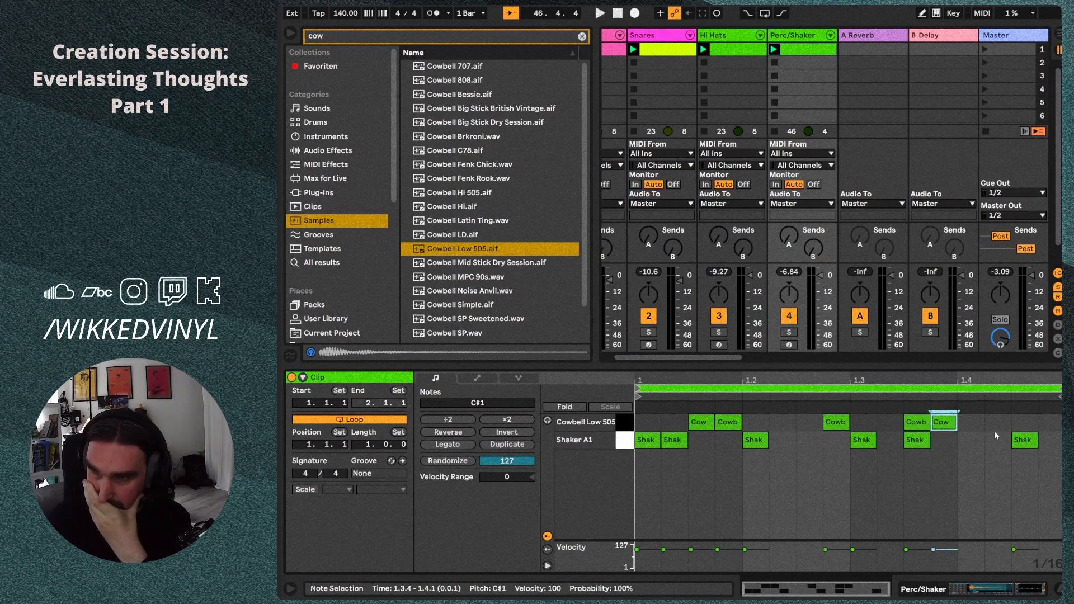
pyautogui.doubleClick(1048, 424)
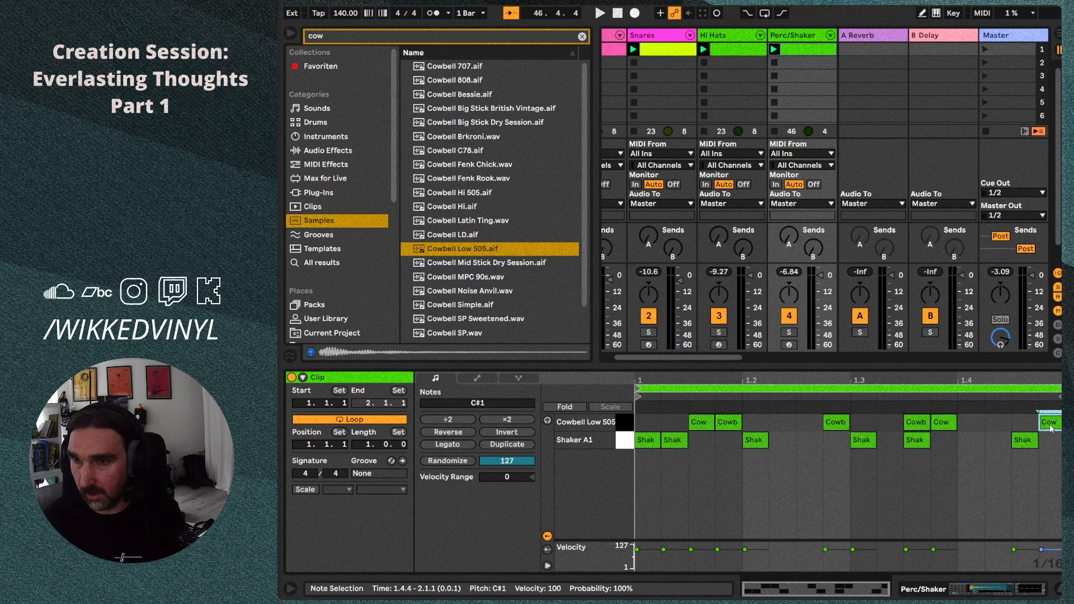
pyautogui.press('space')
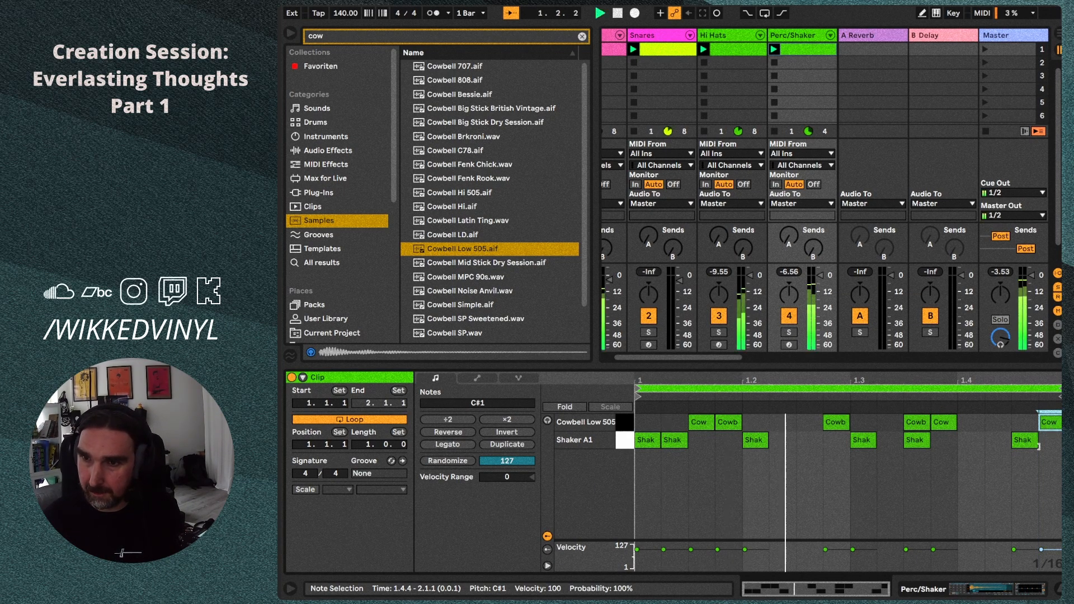
pyautogui.press('space')
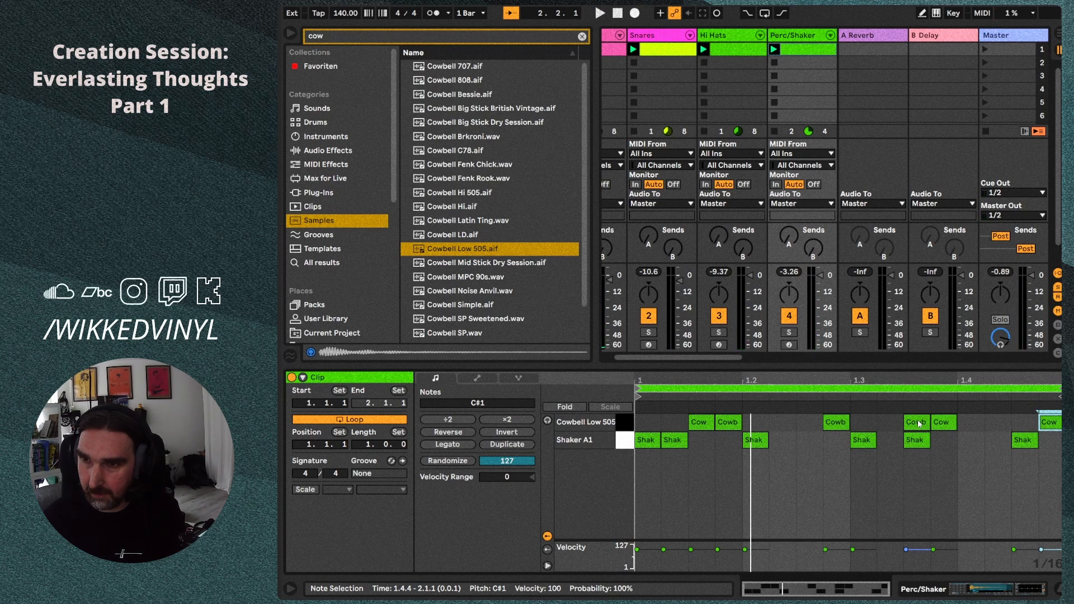
# Delete the cowbell note at 1.3.3 and move the one at 1.3.4 to 1.3.2.
pyautogui.doubleClick(919, 424)
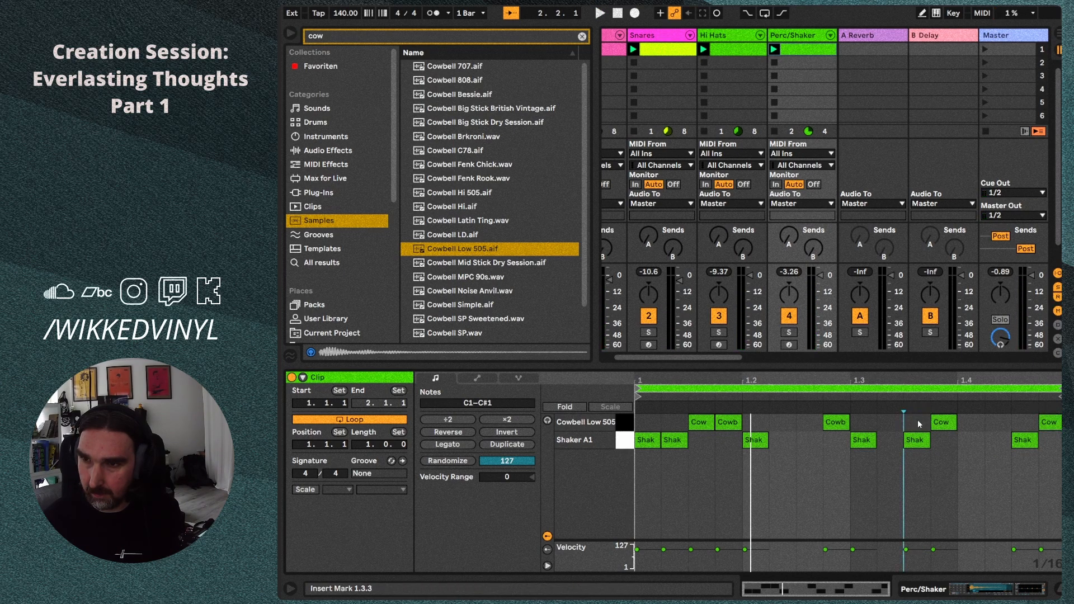
pyautogui.press('space')
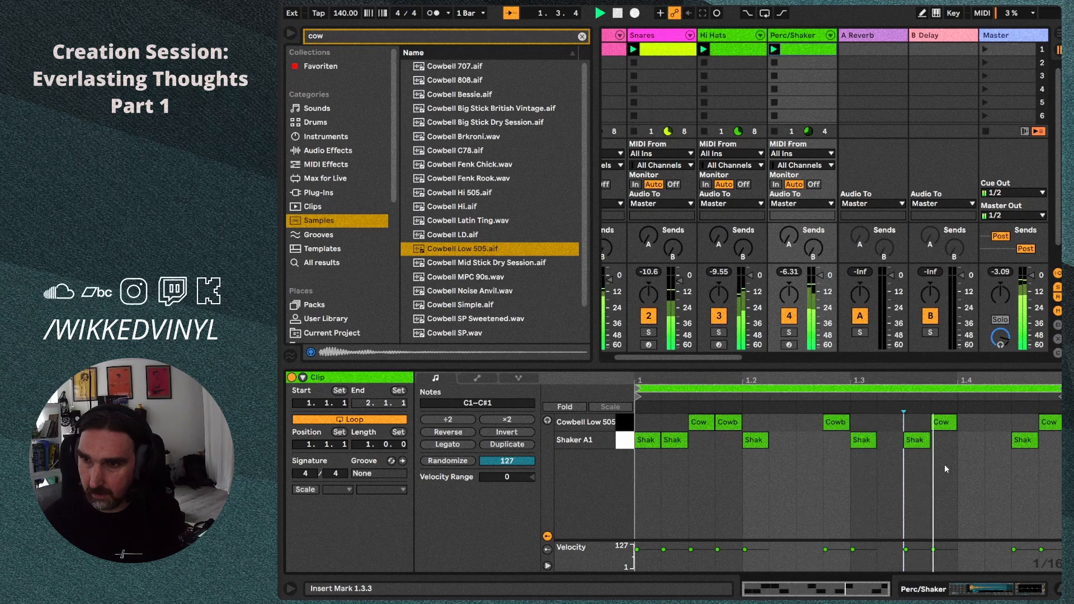
pyautogui.press('space')
pyautogui.click(940, 424)
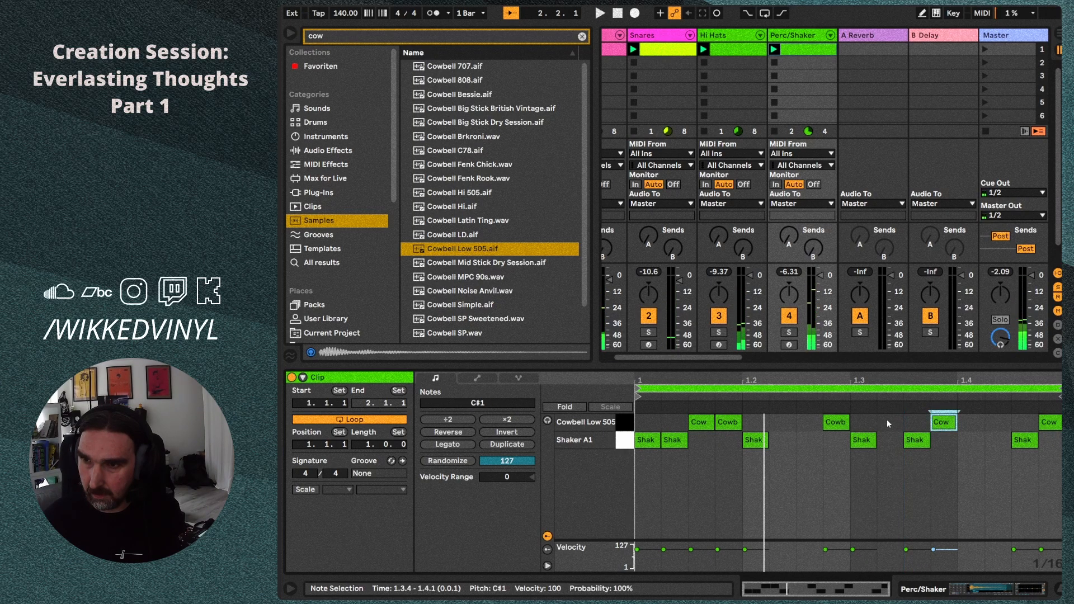
pyautogui.moveTo(940, 424); pyautogui.dragTo(887, 423)
# Replace the cowbell note at 1.4.4 with notes at 1.4.1 and 1.4.2, and audition the pattern.
pyautogui.click(1049, 423)
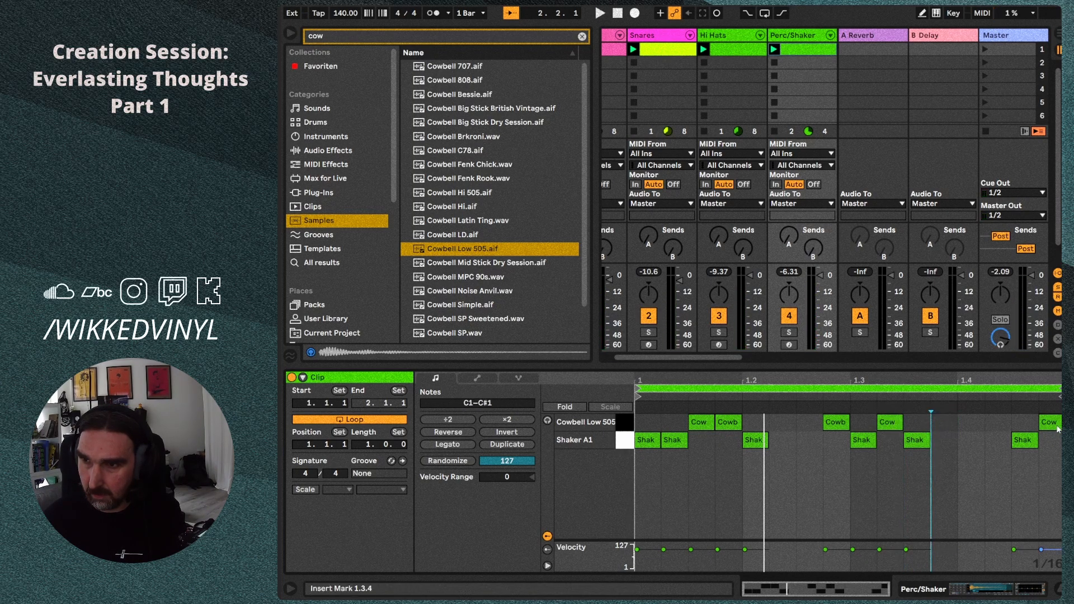
pyautogui.press('Delete')
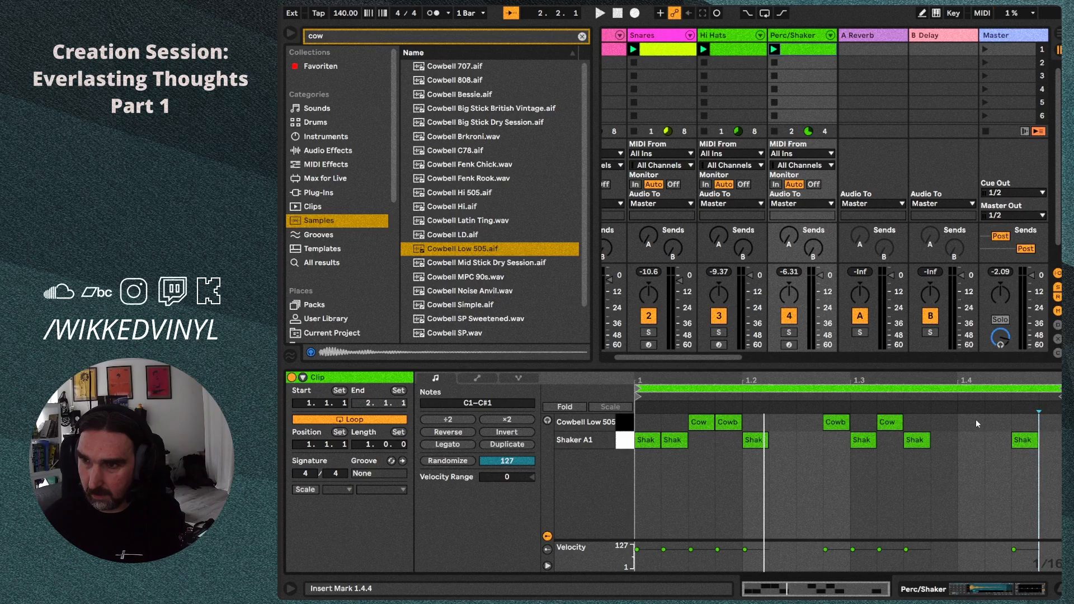
pyautogui.doubleClick(973, 422)
pyautogui.doubleClick(999, 422)
pyautogui.press('space')
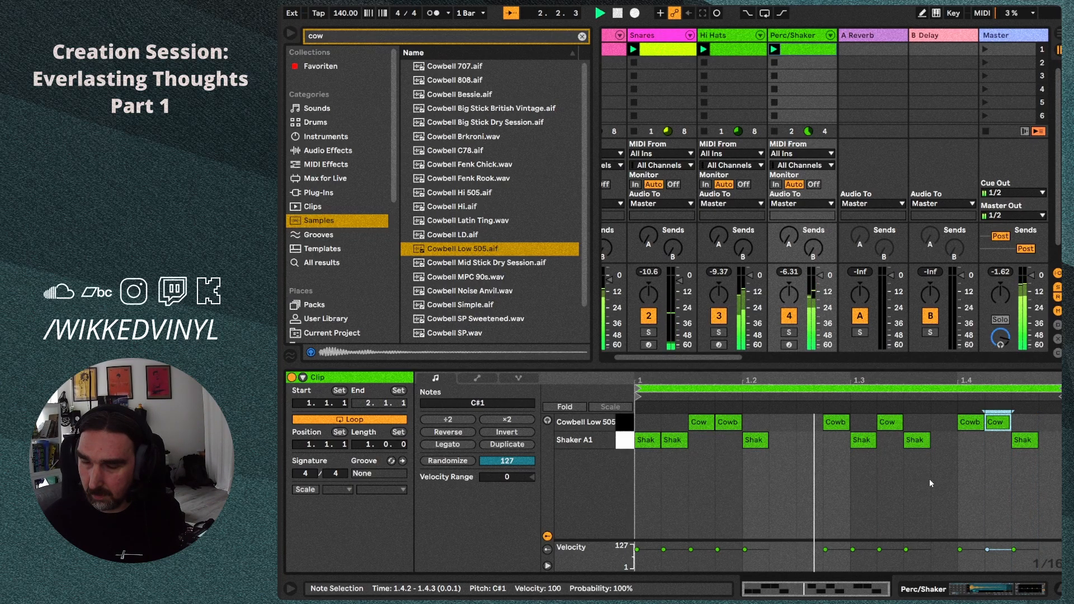
pyautogui.click(930, 481)
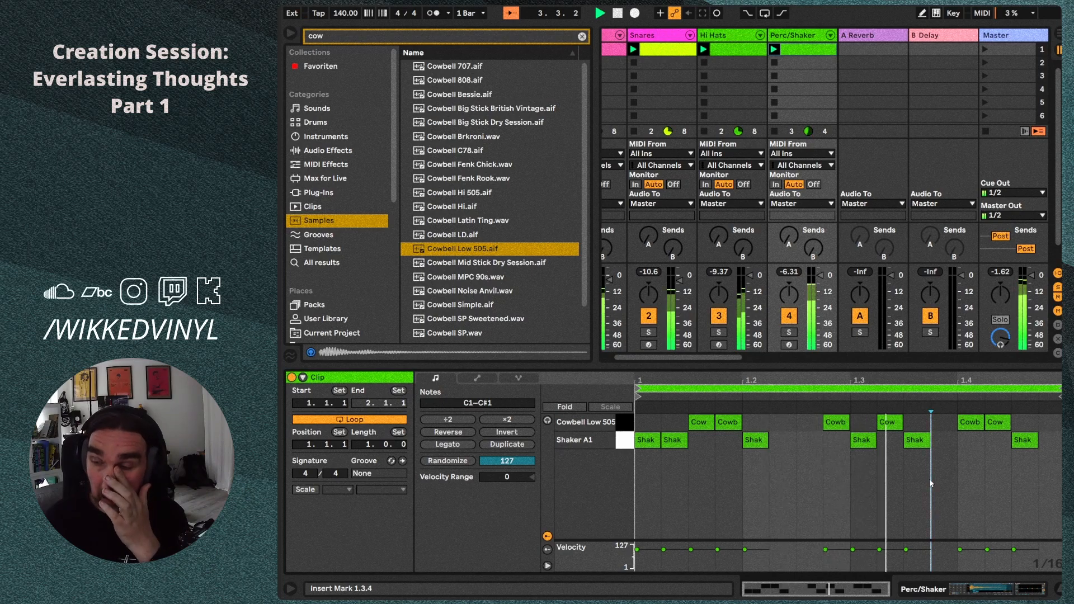
pyautogui.press('space')
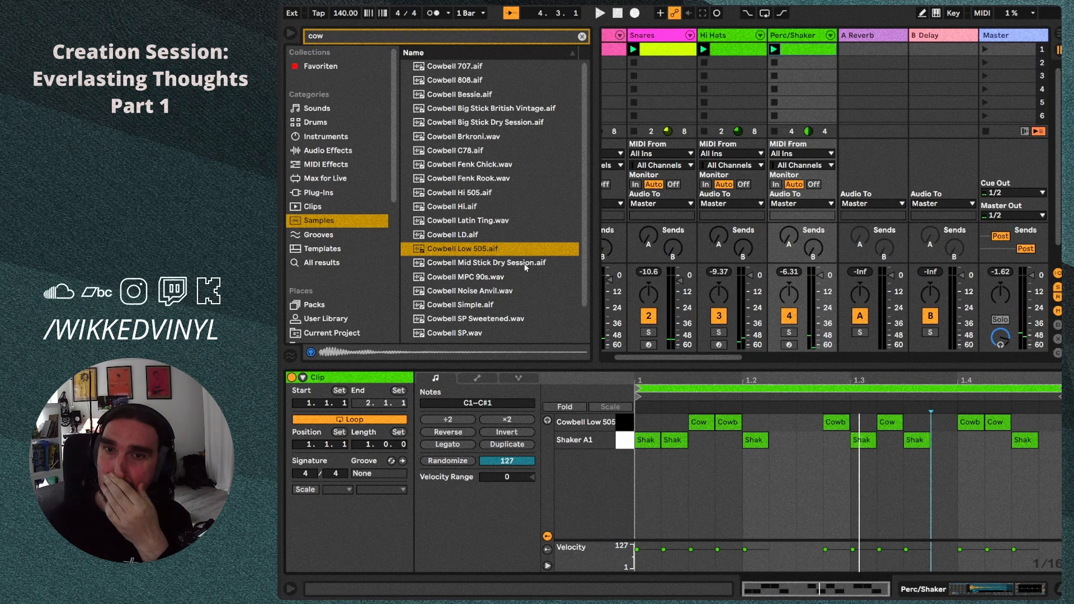
# Replace the cowbell sample on pad C#1 of the Perc/Shaker Drum Rack with Cowbell LD and audition the beat.
pyautogui.click(488, 291)
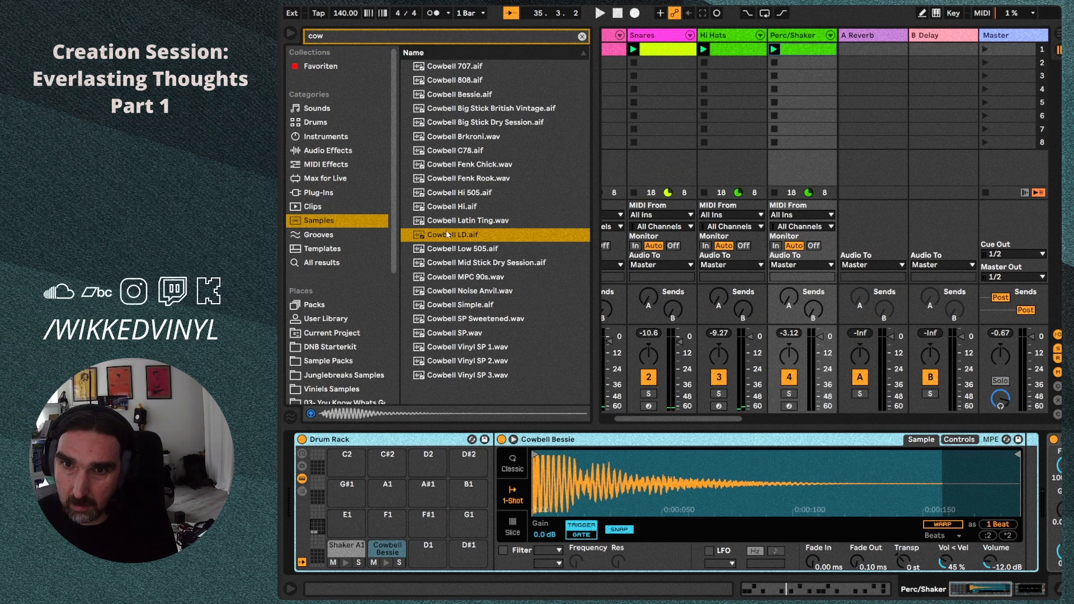
pyautogui.click(448, 235)
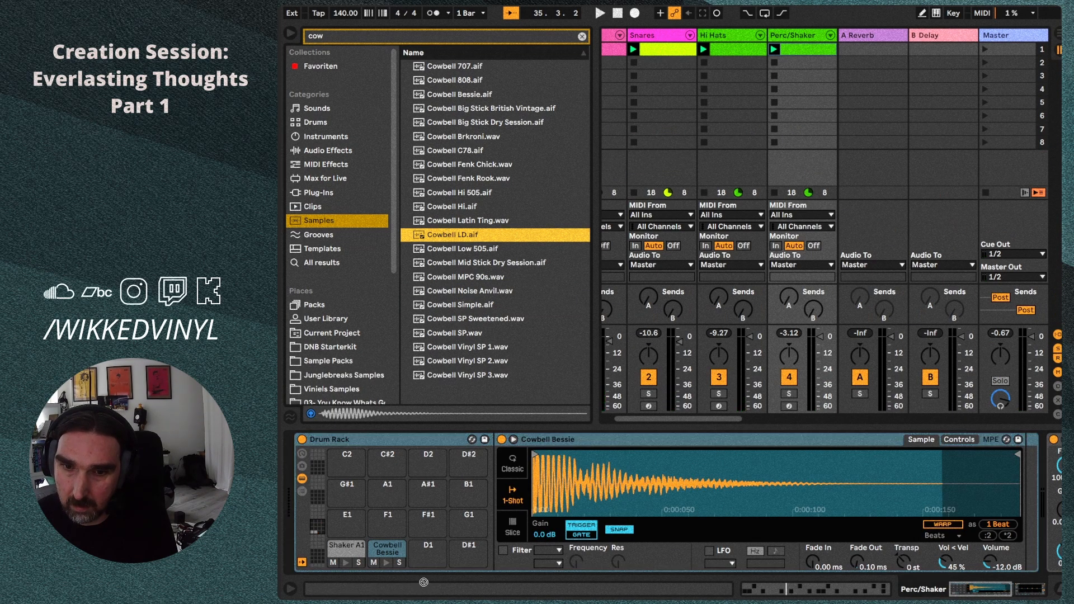
pyautogui.press('Return')
pyautogui.press('space')
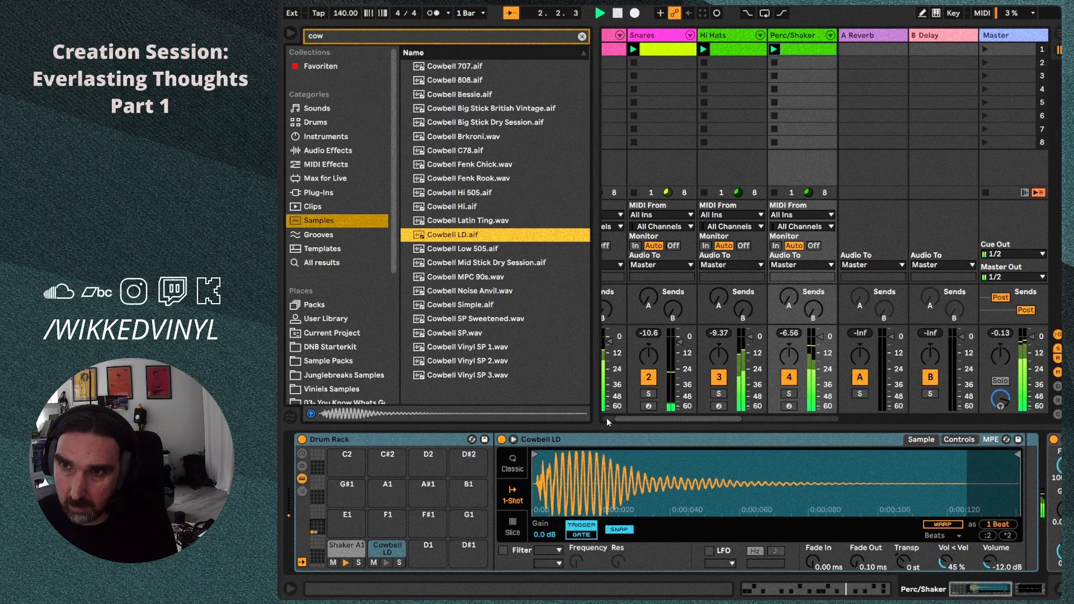
pyautogui.press('space')
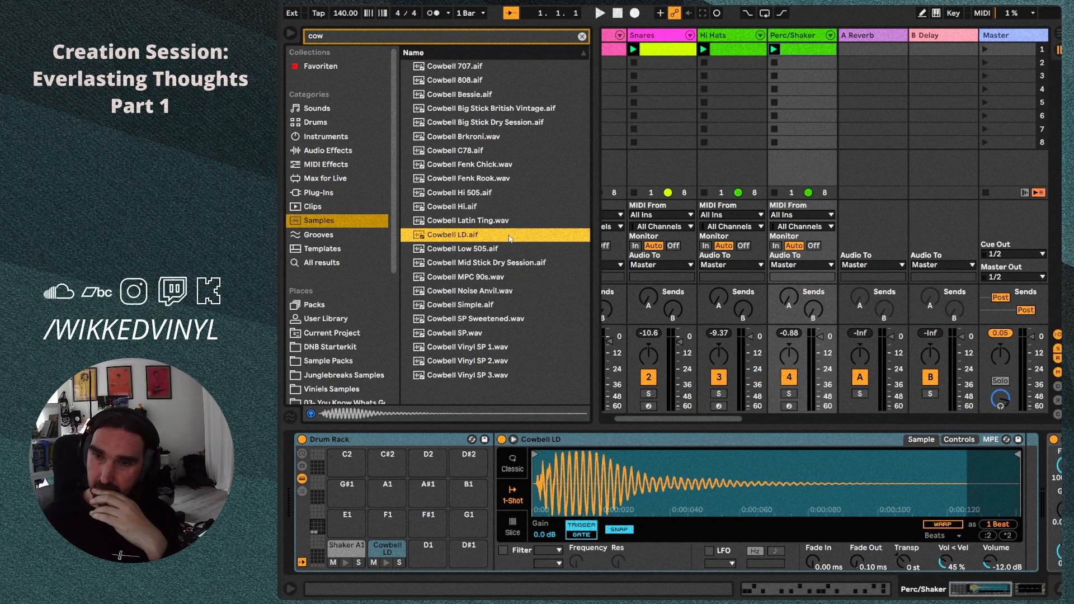
# Audition the Wavetable organ presets Organ Angry, Retro Harmonic and Transistor Series, and load Organ Transistor Series onto the Skank track.
pyautogui.click(484, 283)
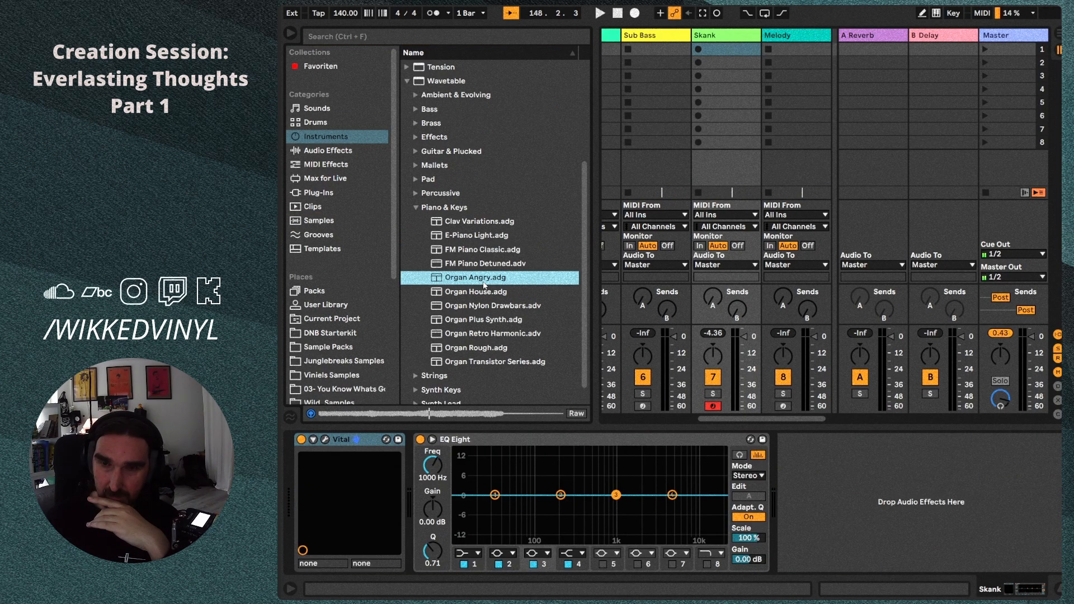
pyautogui.click(490, 325)
pyautogui.click(490, 335)
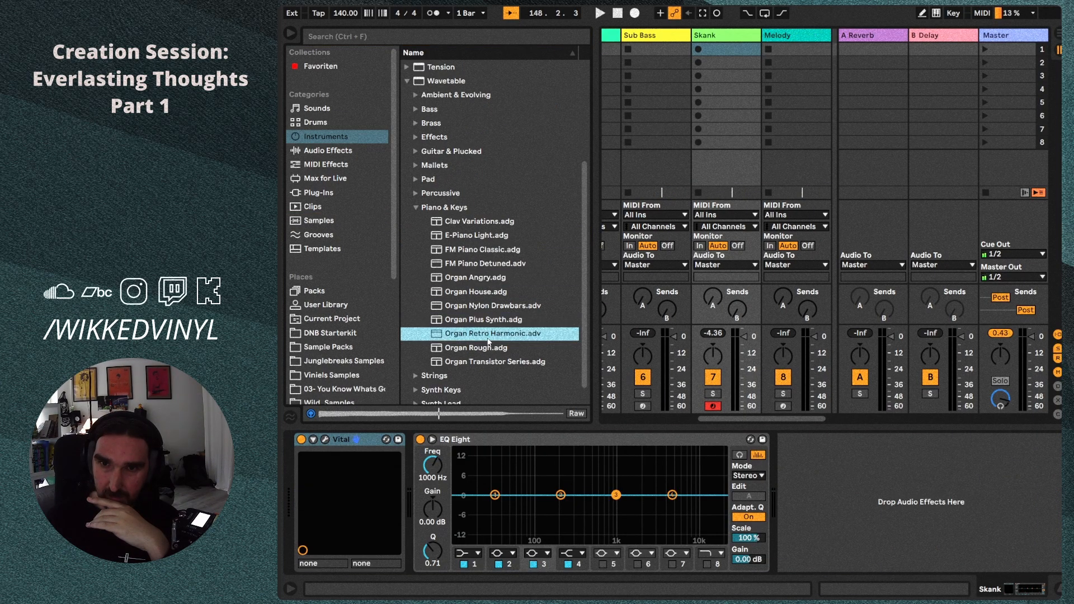
pyautogui.click(490, 375)
pyautogui.click(492, 364)
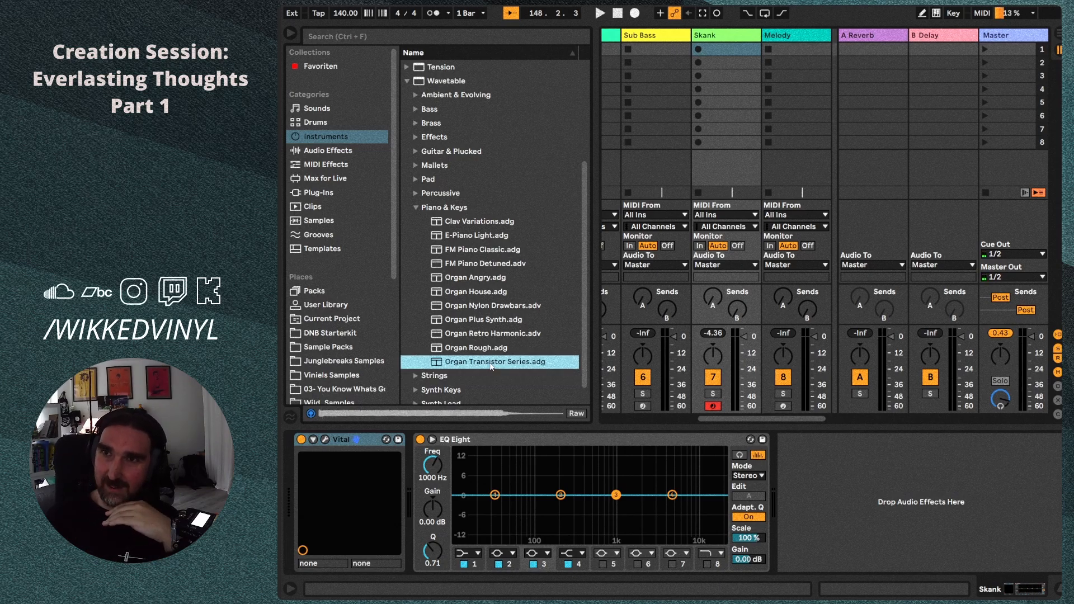
pyautogui.click(718, 39)
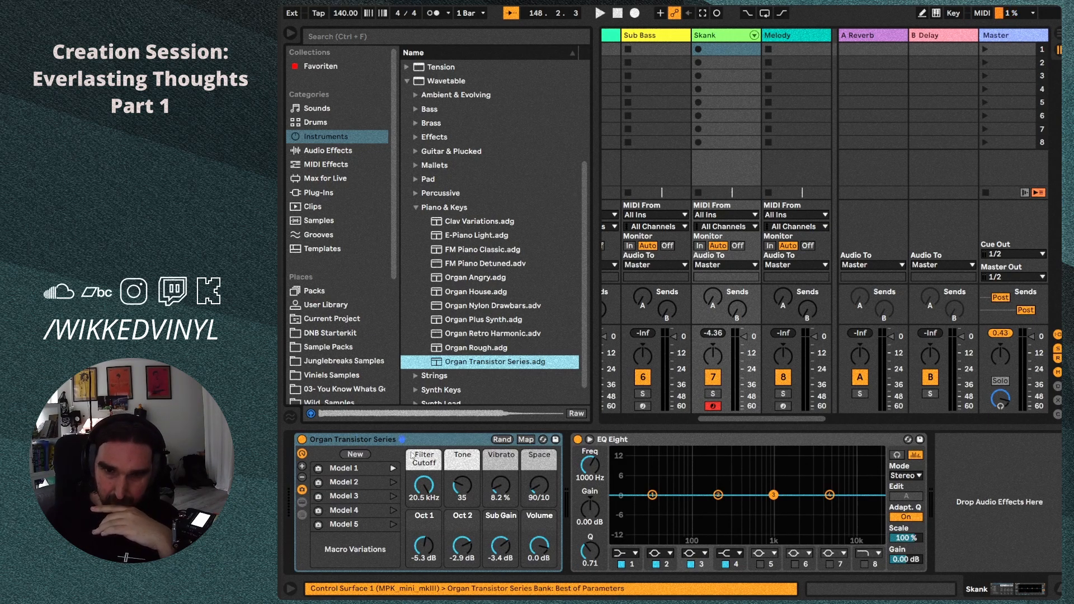
# Compare the Model 2 and Model 1 macro variations of Organ Transistor Series, and reset the playback position to the song start.
pyautogui.click(393, 483)
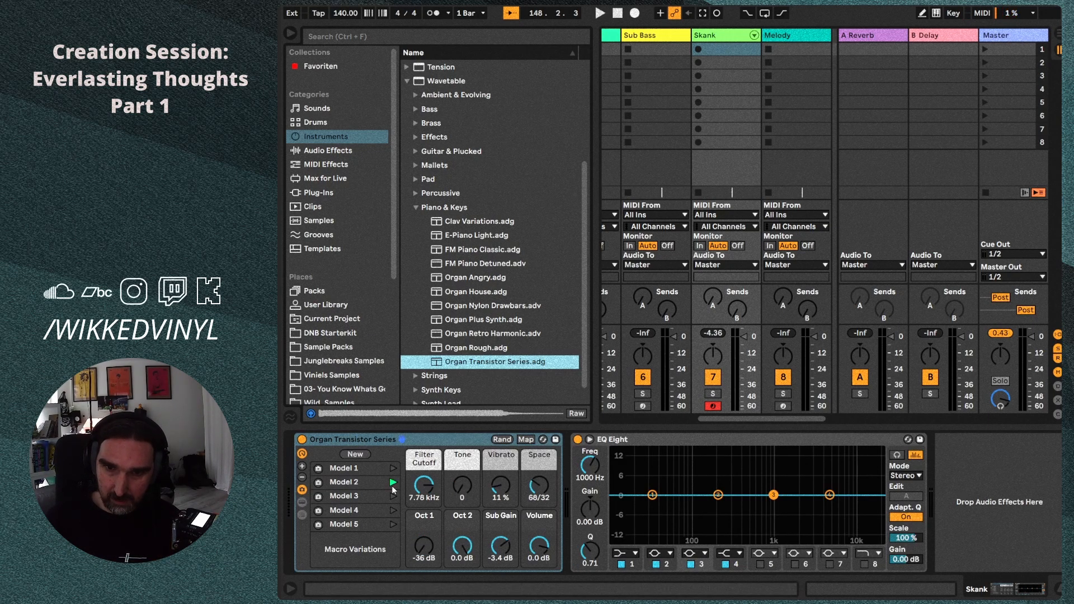
pyautogui.click(394, 469)
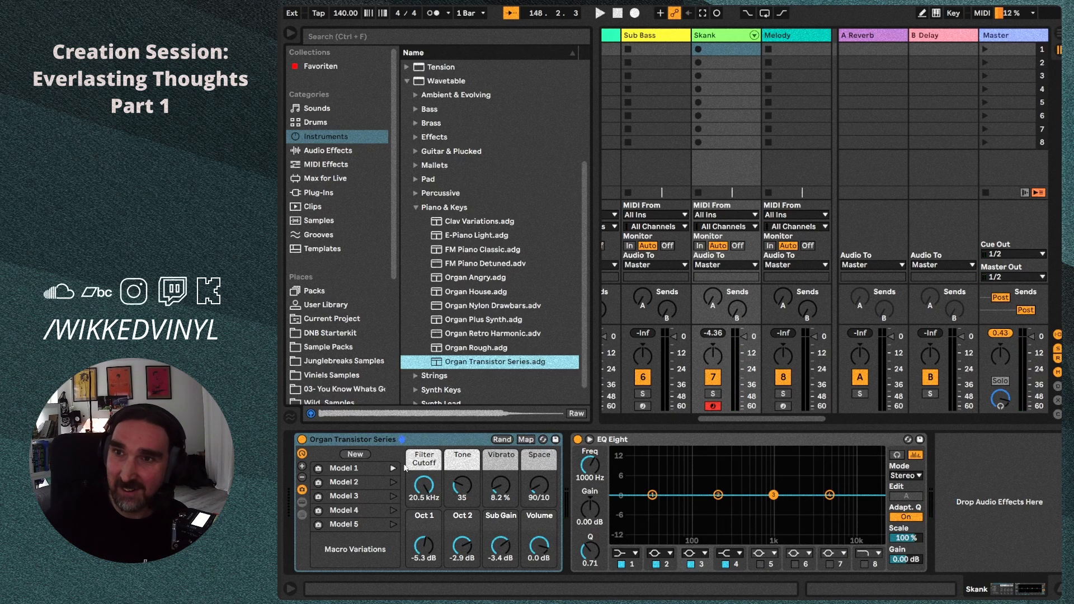
pyautogui.click(616, 14)
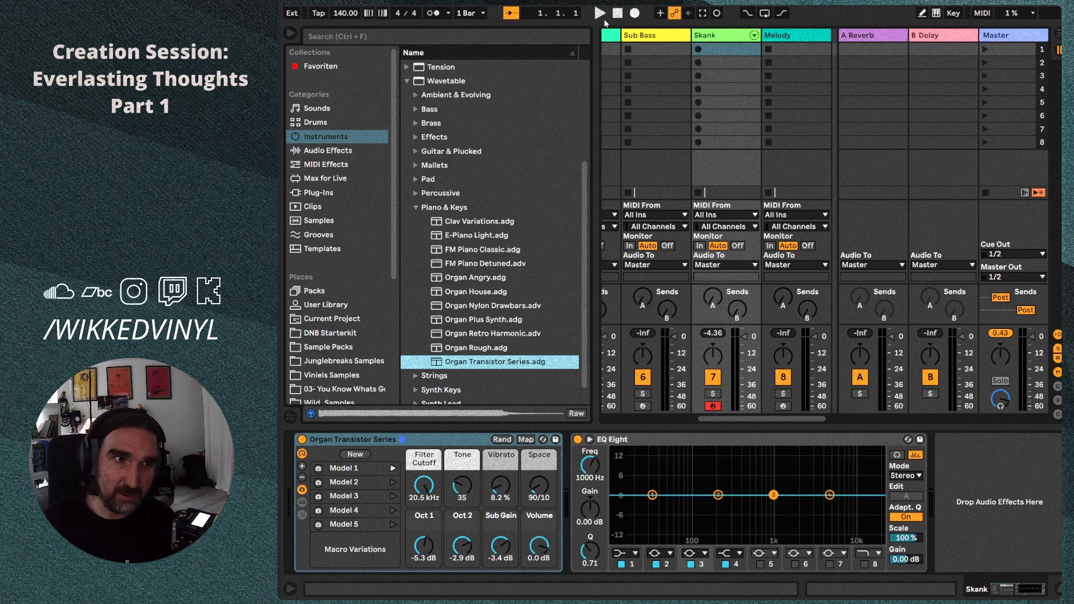
pyautogui.click(605, 15)
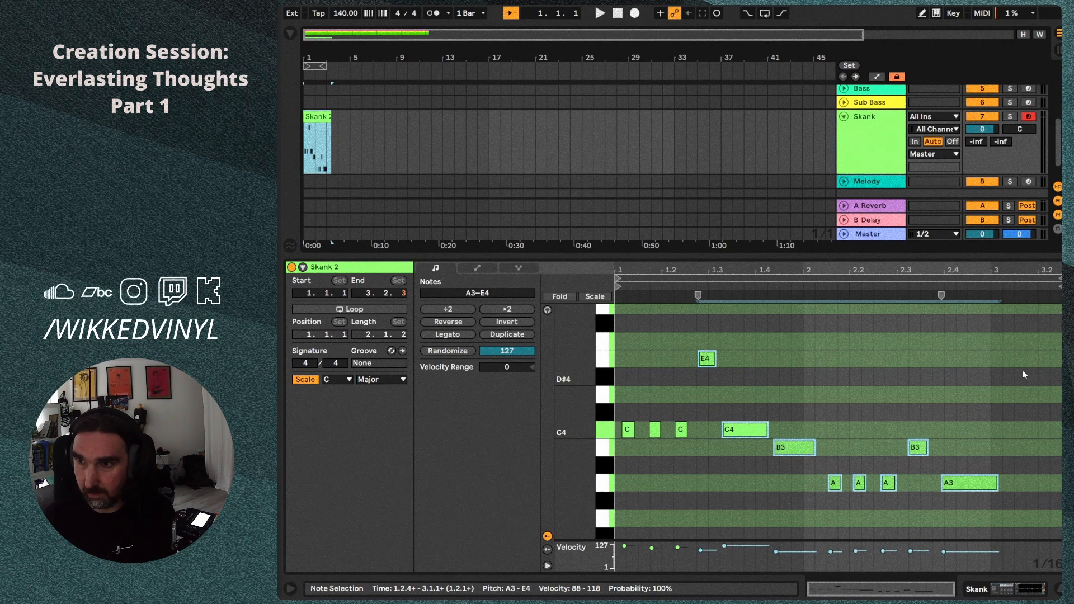
# Shift all recorded notes in the Skank 2 clip earlier so the first one starts at 1.1.1, and audition the clip.
pyautogui.moveTo(1020, 387); pyautogui.dragTo(845, 549)
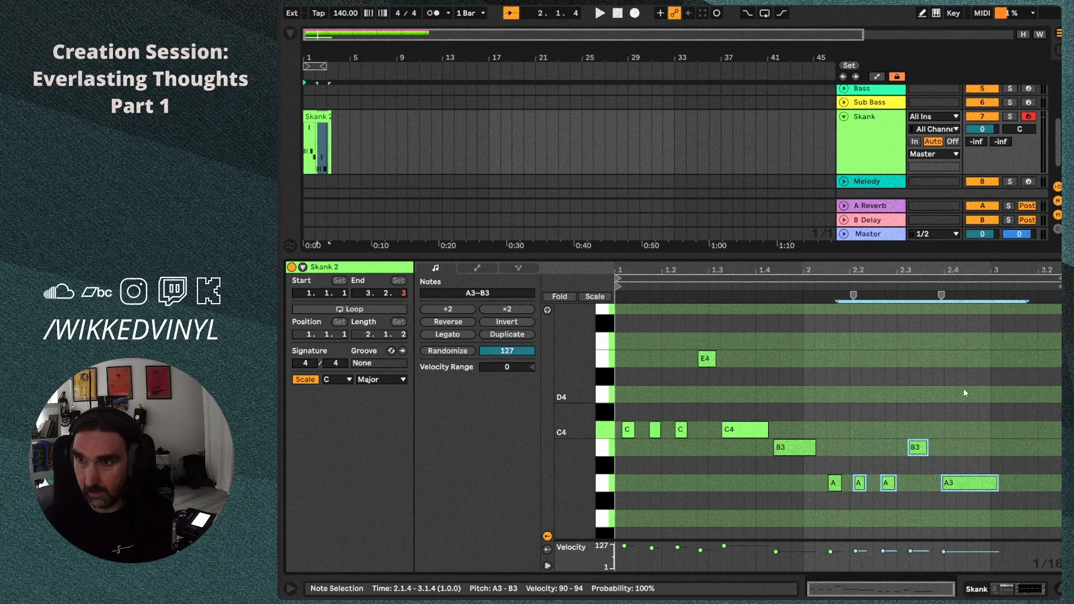
pyautogui.moveTo(1025, 338); pyautogui.dragTo(639, 508)
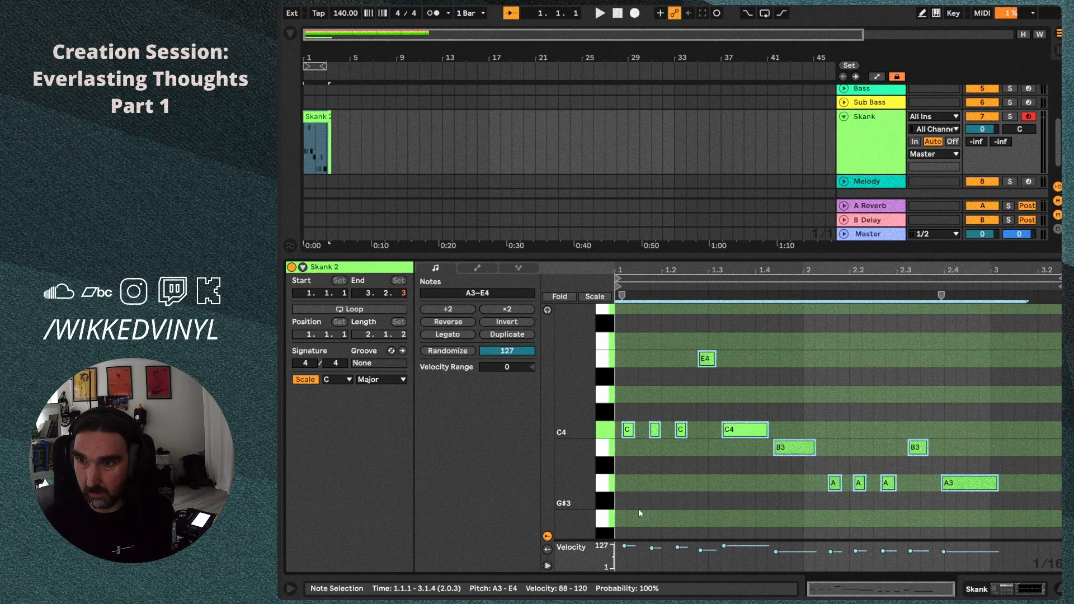
pyautogui.hotkey('alt', 'Left')
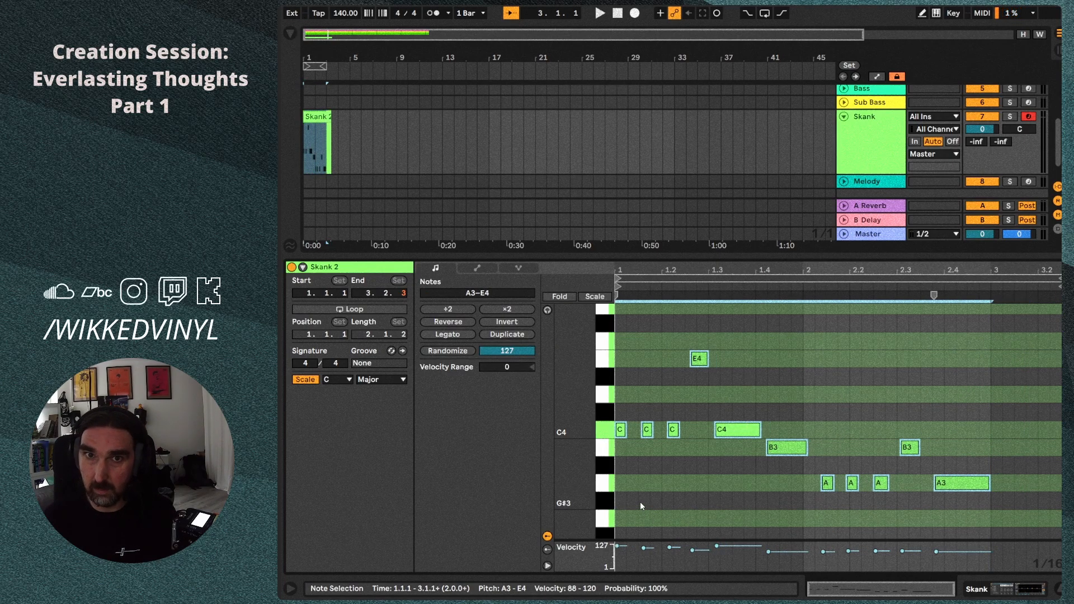
pyautogui.press('space')
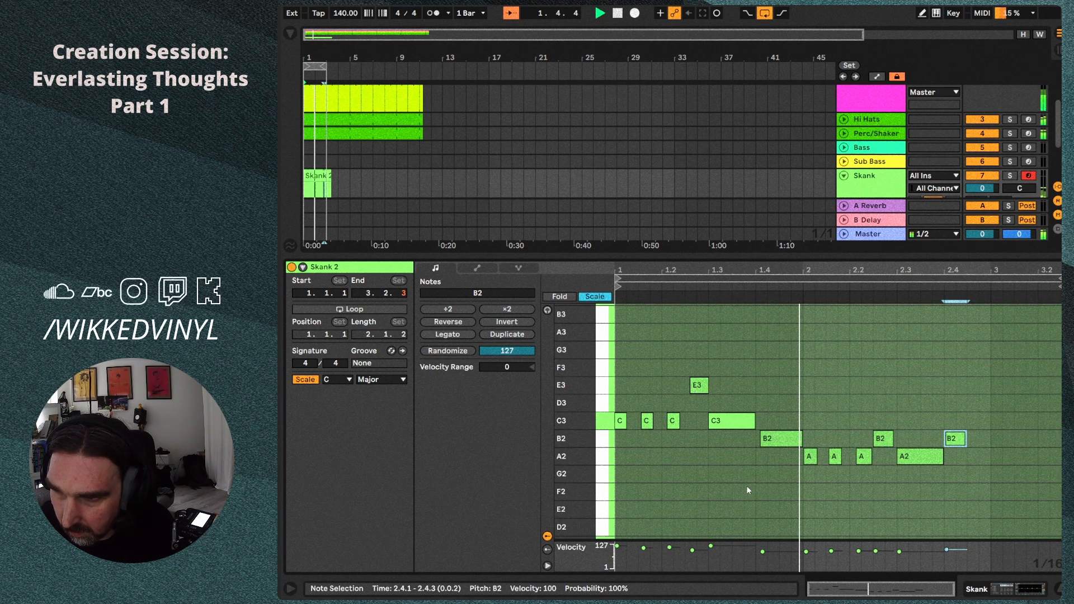
# Replace the E4 note at 2.4.1 with a G4 note and add an E4 note at 2.4.3 in the Skank 2 clip.
pyautogui.scroll(2, 747, 485)
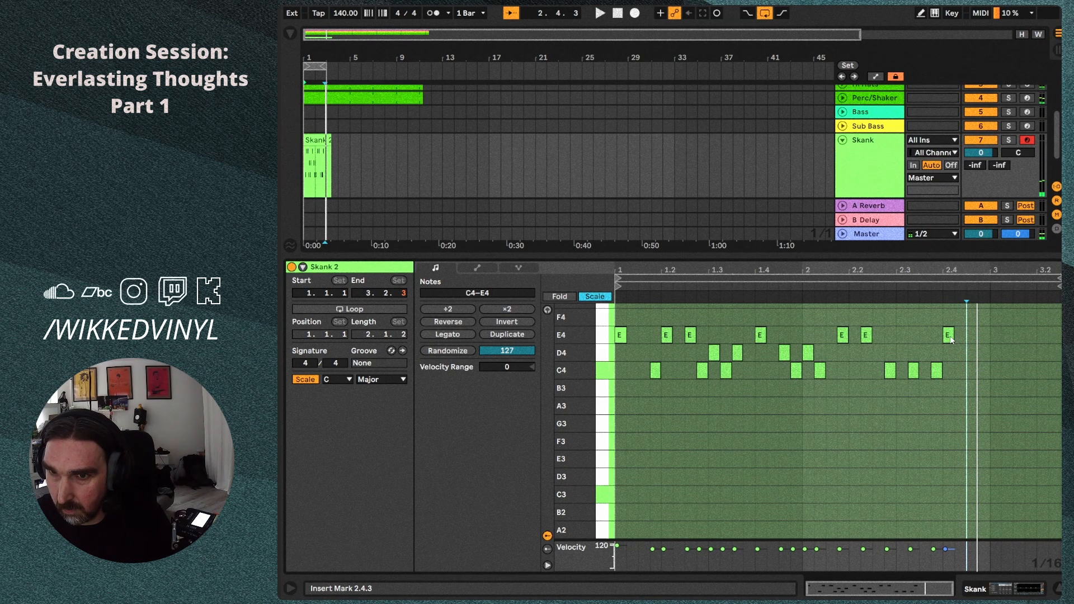
pyautogui.scroll(2, 951, 339)
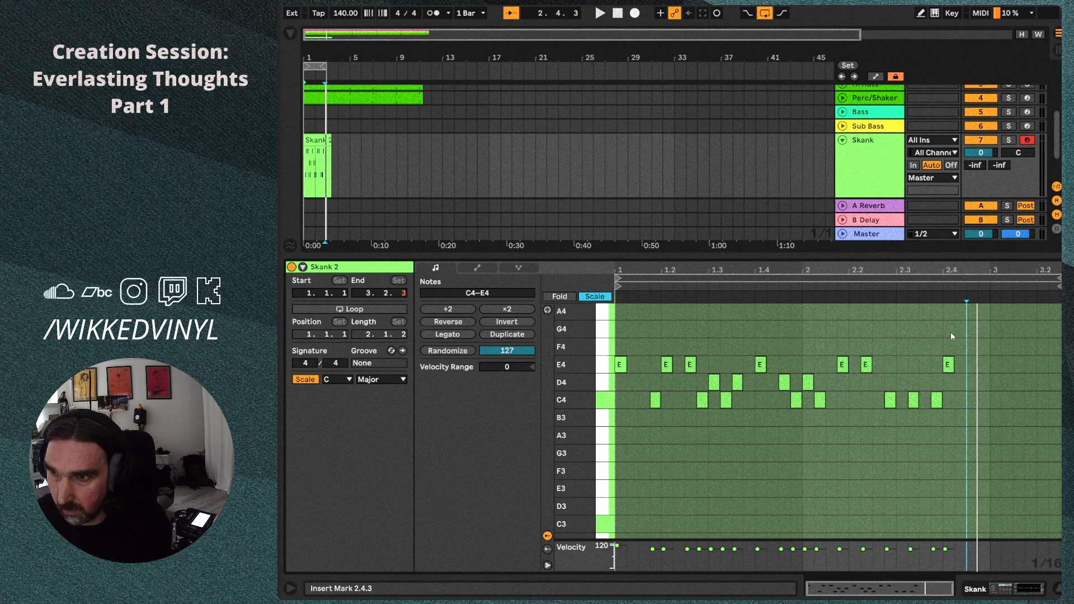
pyautogui.doubleClick(951, 336)
pyautogui.doubleClick(949, 369)
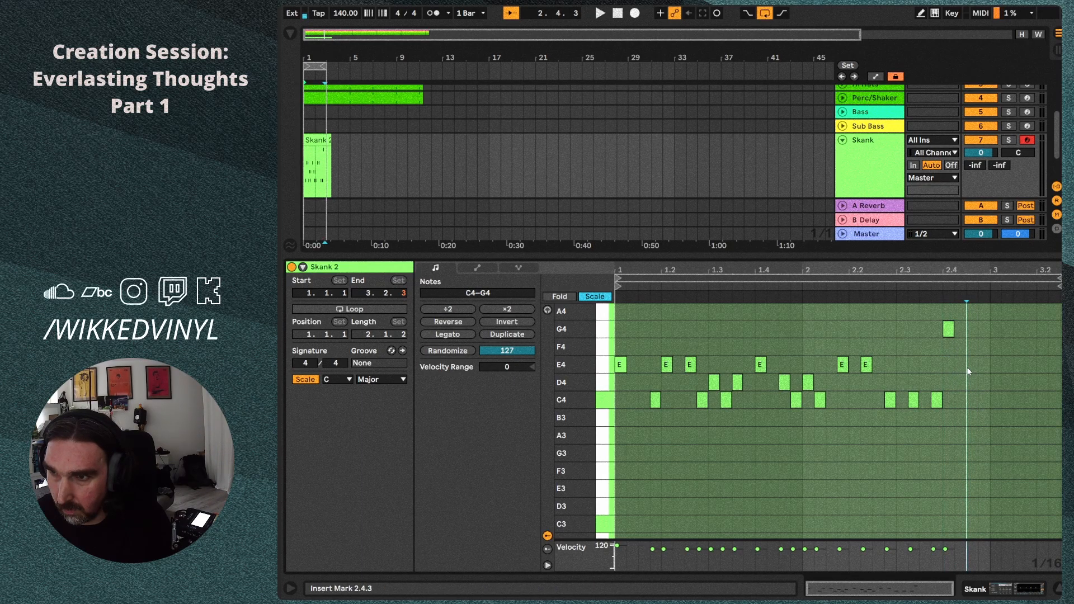
pyautogui.doubleClick(970, 368)
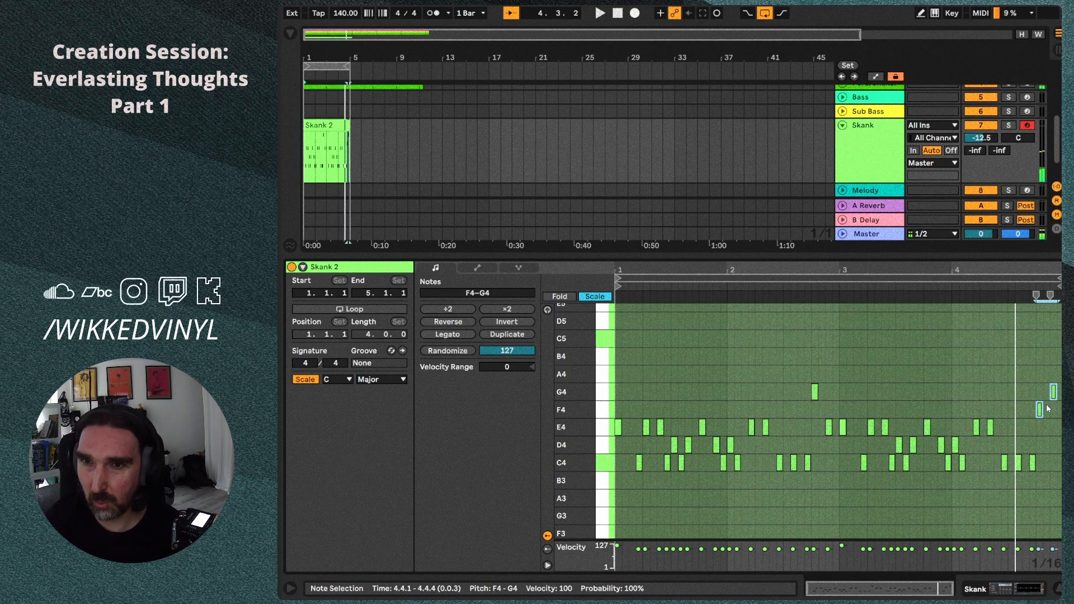
# Collapse the Skank track, expand and select the Bass track, and start playback.
pyautogui.click(843, 125)
pyautogui.scroll(2, 844, 114)
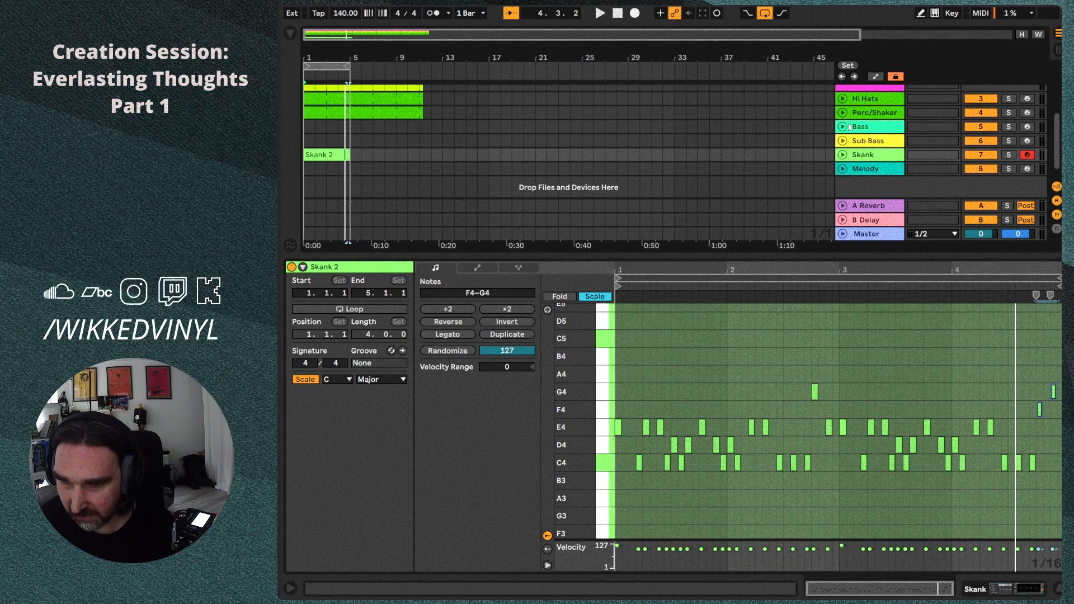
pyautogui.click(842, 127)
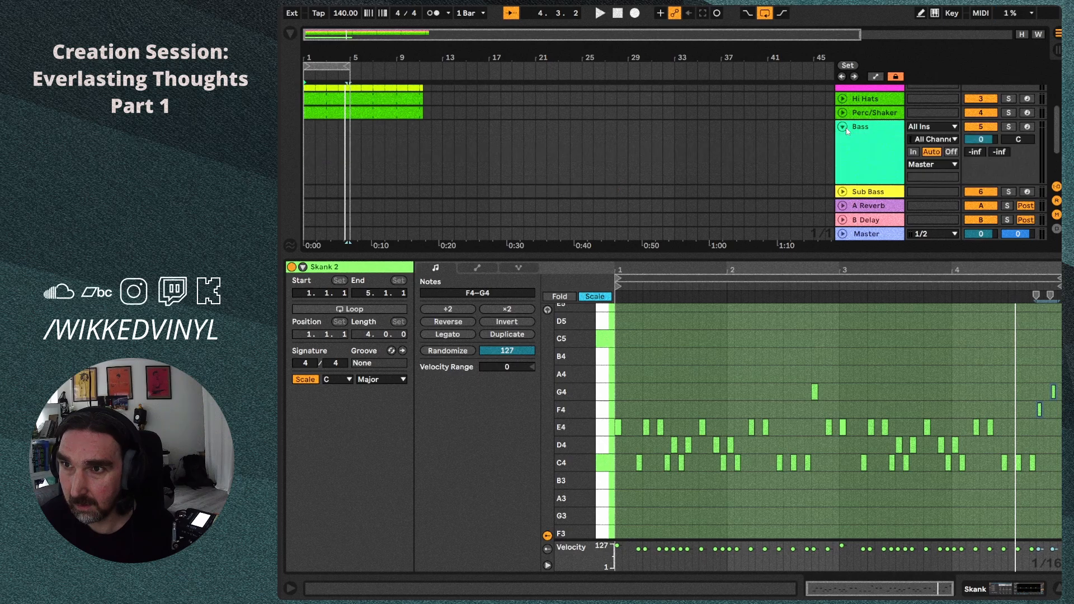
pyautogui.click(867, 134)
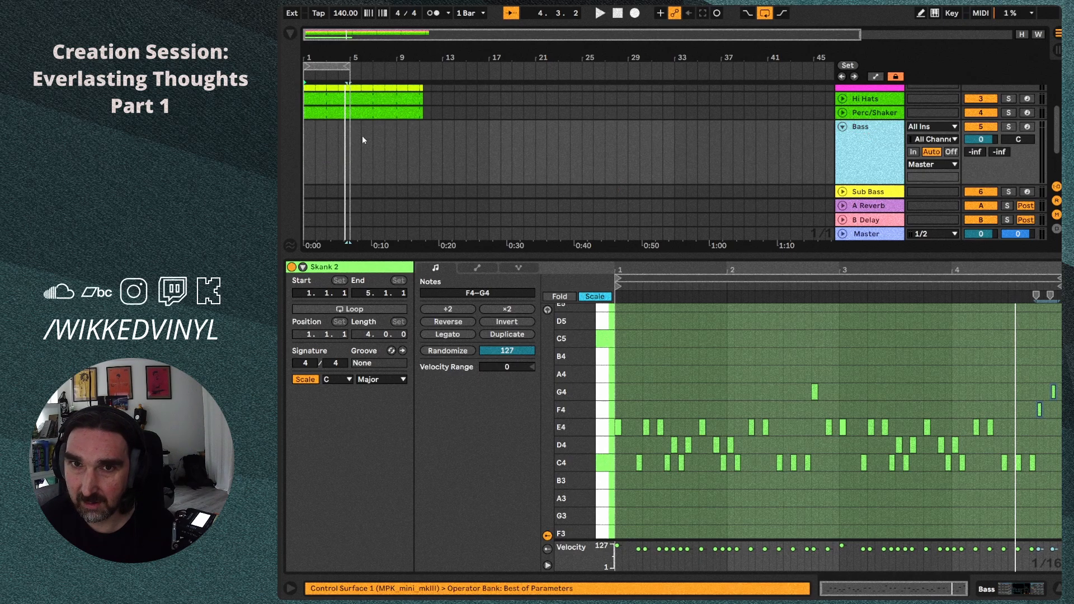
pyautogui.press('space')
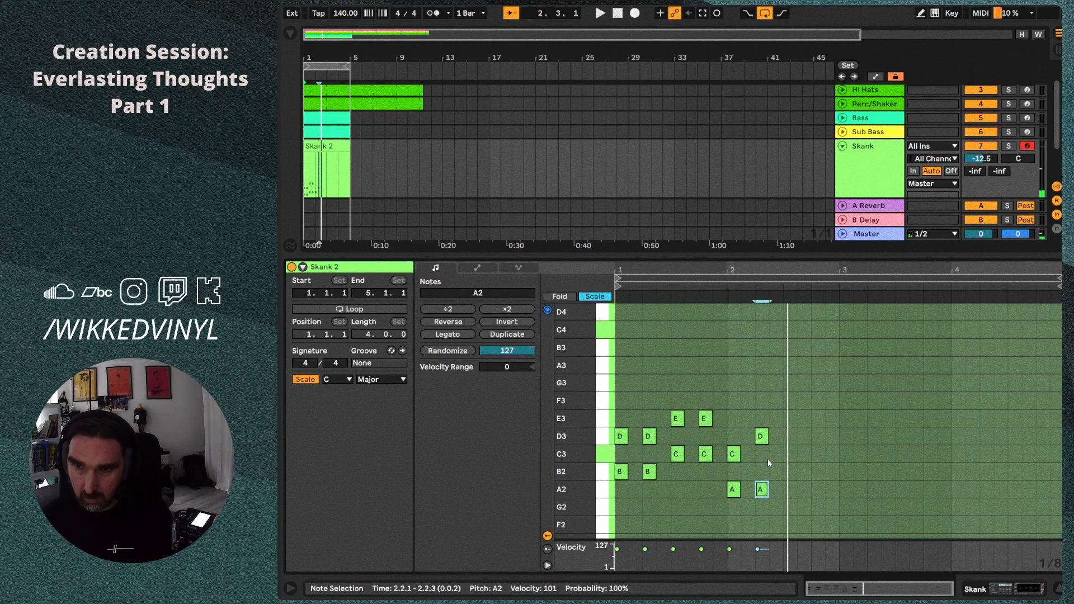
# Narrow the grid to 1/16, shorten all chord notes in the Skank 2 clip into short stabs, and audition them.
pyautogui.moveTo(768, 459); pyautogui.dragTo(677, 514)
pyautogui.click(642, 445)
pyautogui.hotkey('ctrl', 'a')
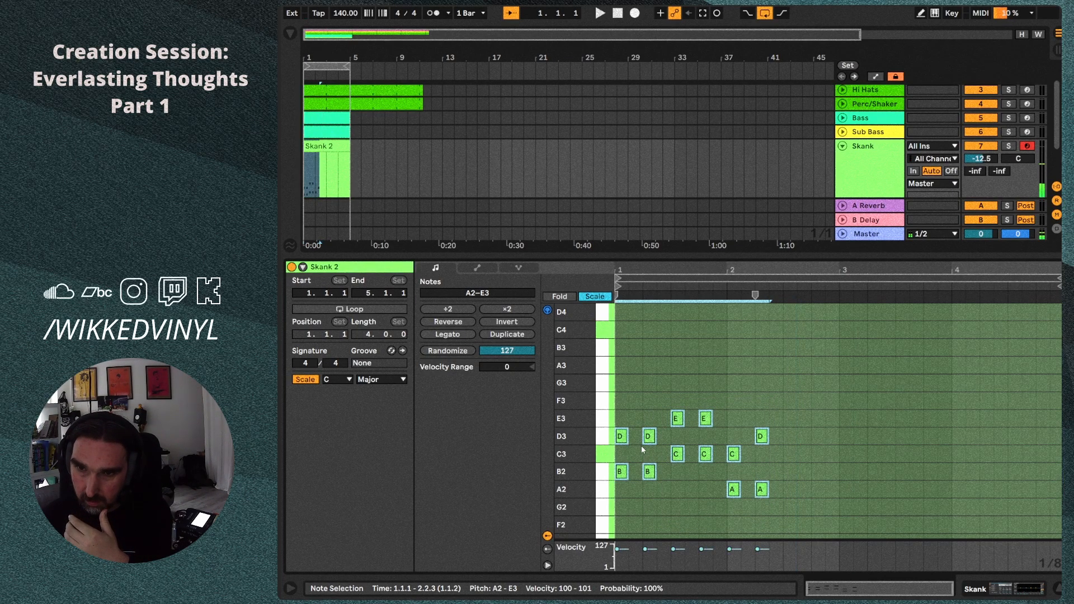
pyautogui.hotkey('ctrl', '1')
pyautogui.moveTo(656, 438); pyautogui.dragTo(647, 439)
pyautogui.press('space')
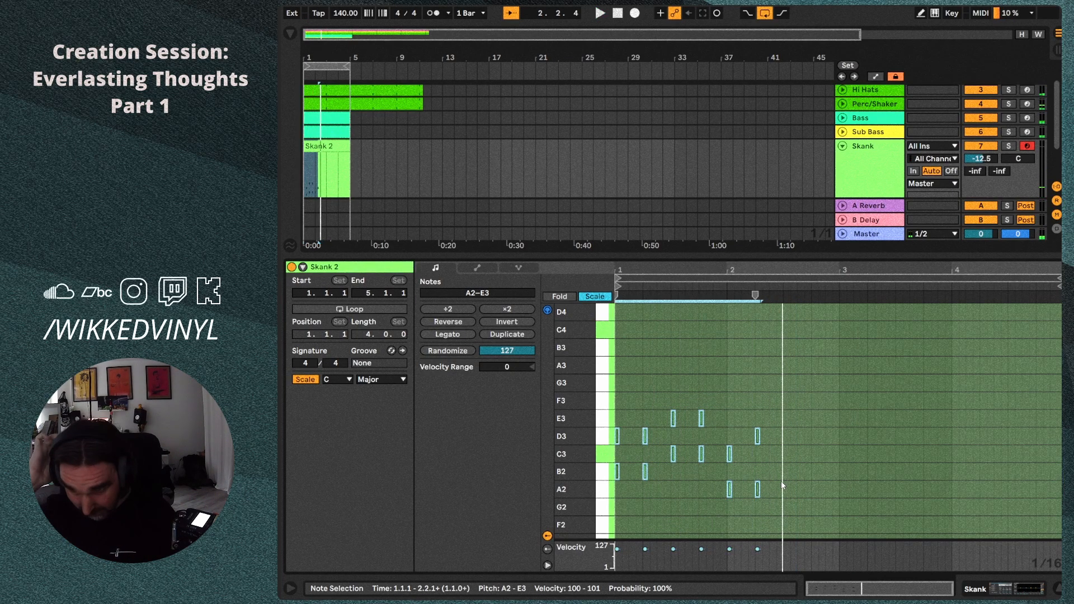
# Lower the D3 note at 2.2.1 to C3 and add C3–E3 chords at 2.2.3 and 2.3.4 in the Skank 2 clip.
pyautogui.moveTo(782, 484); pyautogui.dragTo(760, 506)
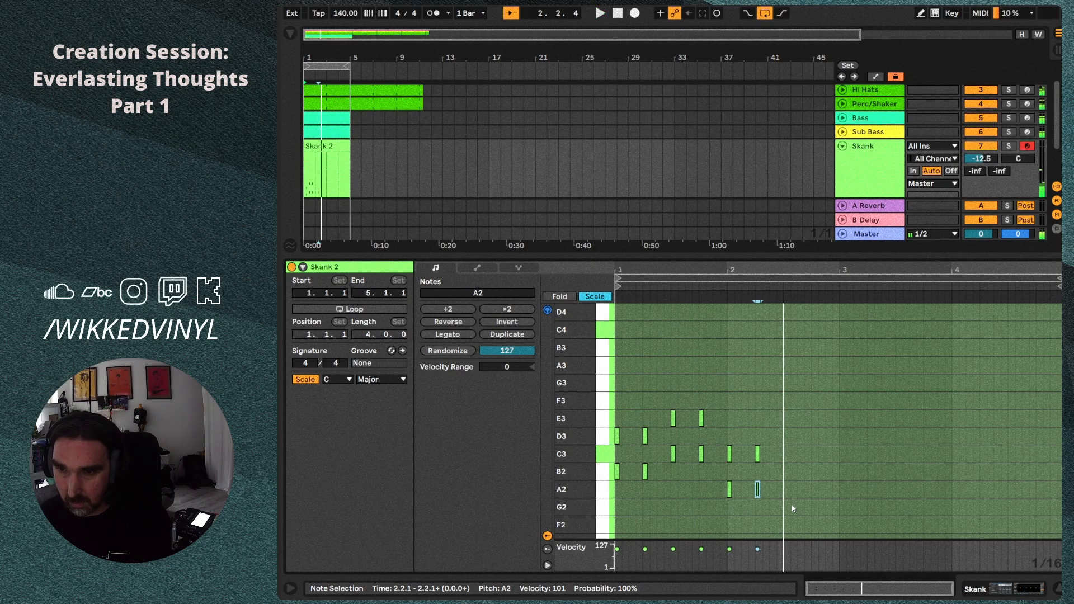
pyautogui.doubleClick(773, 436)
pyautogui.hotkey('ctrl', 'd')
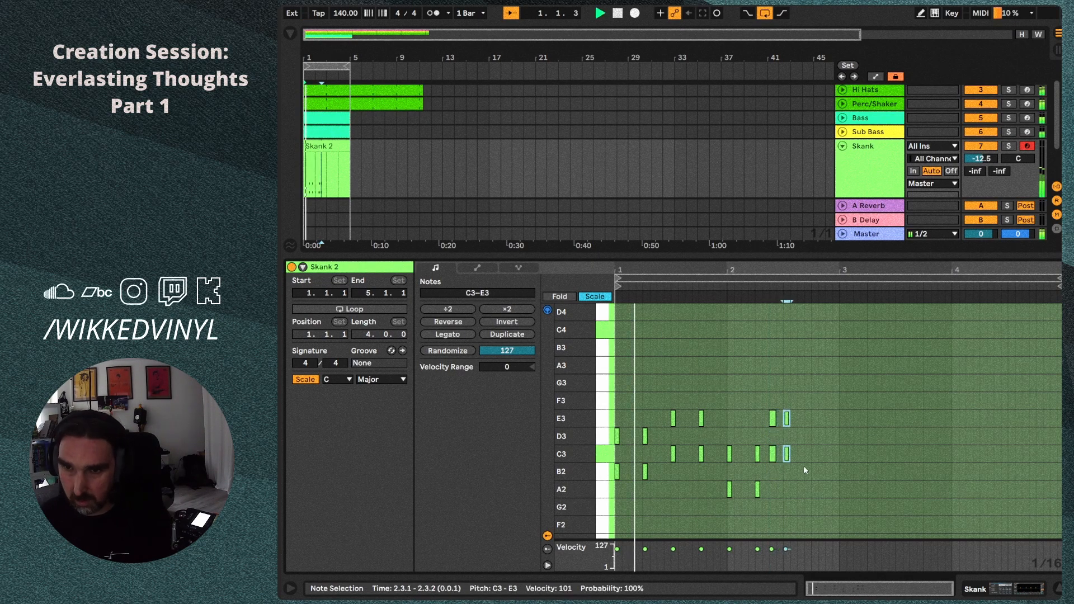
pyautogui.moveTo(776, 460); pyautogui.dragTo(781, 460)
pyautogui.hotkey('ctrl', 'z')
pyautogui.press('Right')
pyautogui.press('Right')
pyautogui.press('Right')
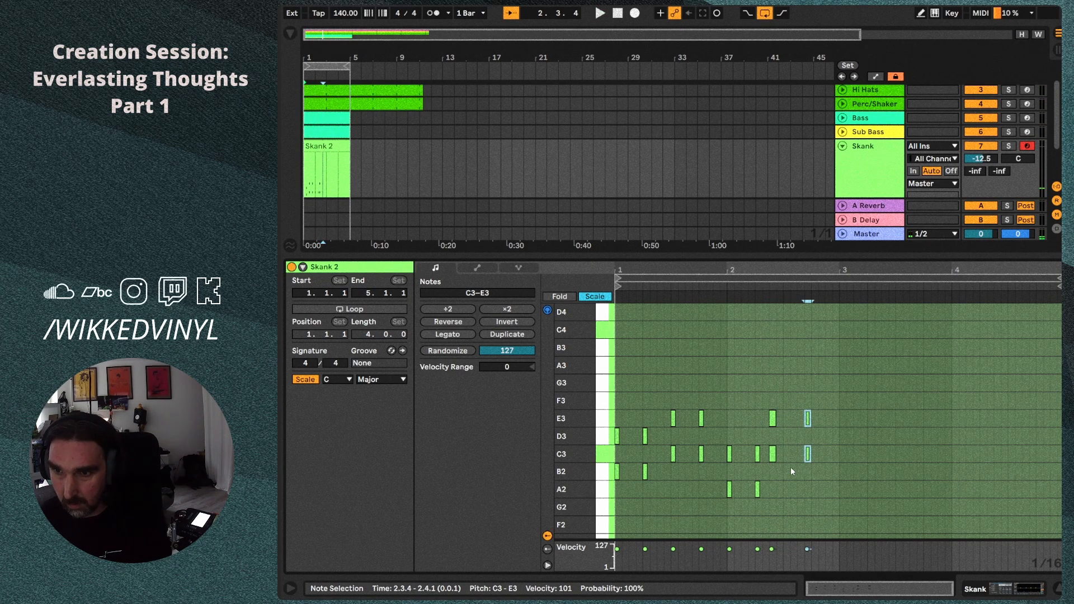
# Lengthen the C3–E3 chord at 2.2.3 to three sixteenths and follow it with B2–D3 at 2.3.3, A2–C3 at 2.4.1 and B2–D3 at 2.4.2.
pyautogui.moveTo(822, 411); pyautogui.dragTo(798, 474)
pyautogui.press('Down')
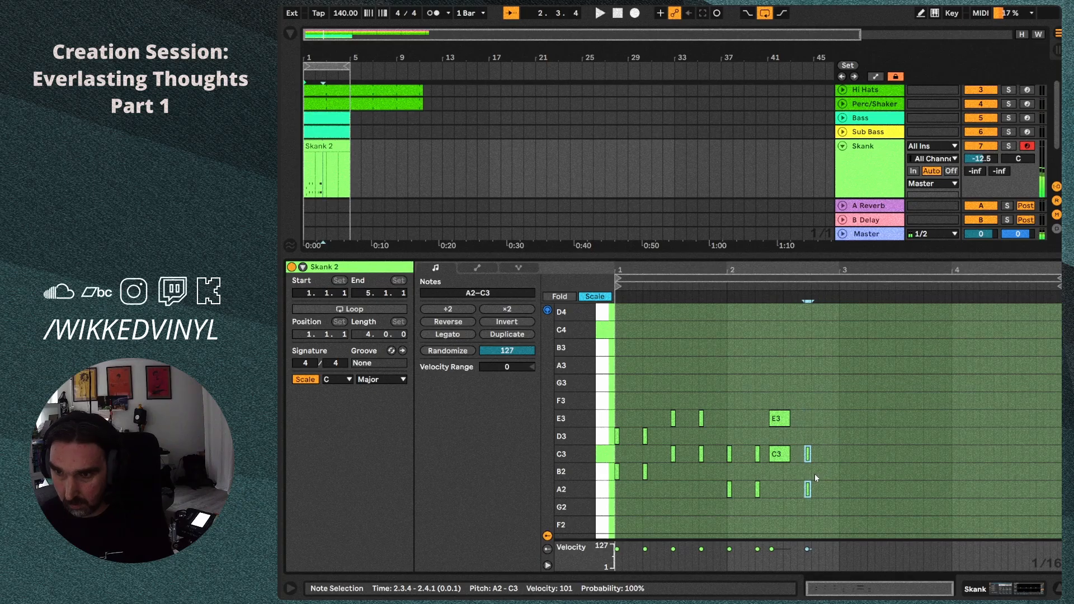
pyautogui.press('Left')
pyautogui.hotkey('ctrl', 'd')
pyautogui.press('Down')
pyautogui.press('Right')
pyautogui.hotkey('ctrl', 'd')
pyautogui.press('Up')
pyautogui.press('space')
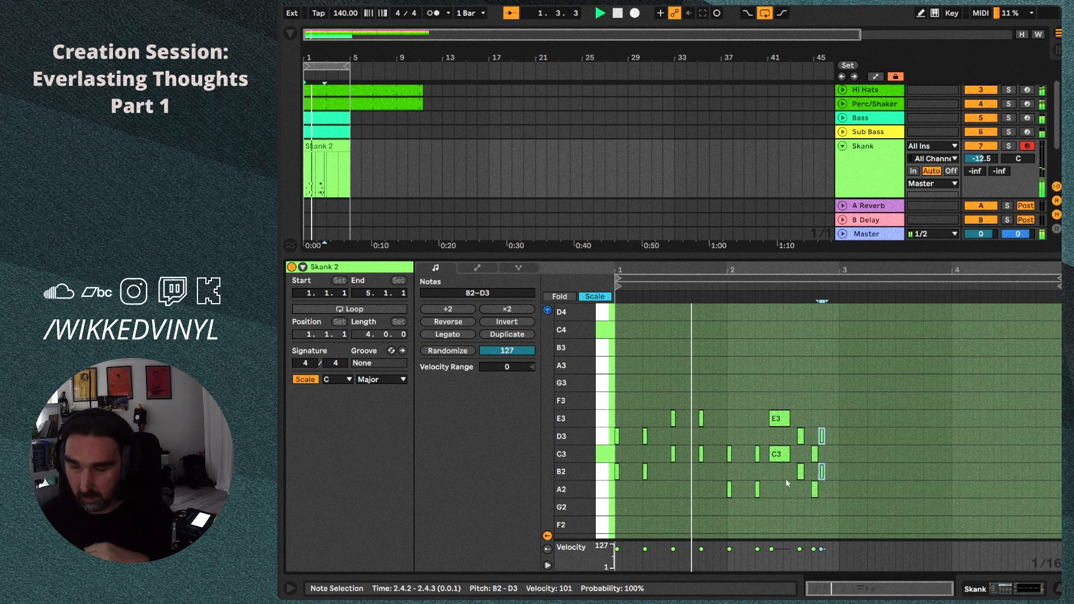
# Move the last B2–D3 chord to 2.4.3 and extend both of its notes to the end of bar 2.
pyautogui.press('Right')
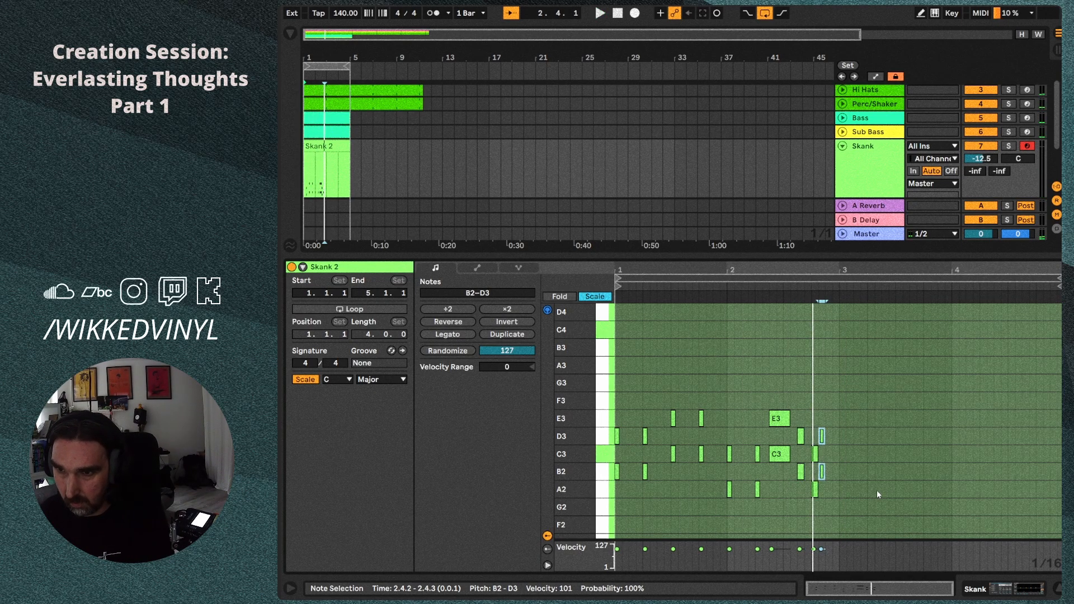
pyautogui.click(888, 470)
pyautogui.moveTo(830, 472); pyautogui.dragTo(853, 472)
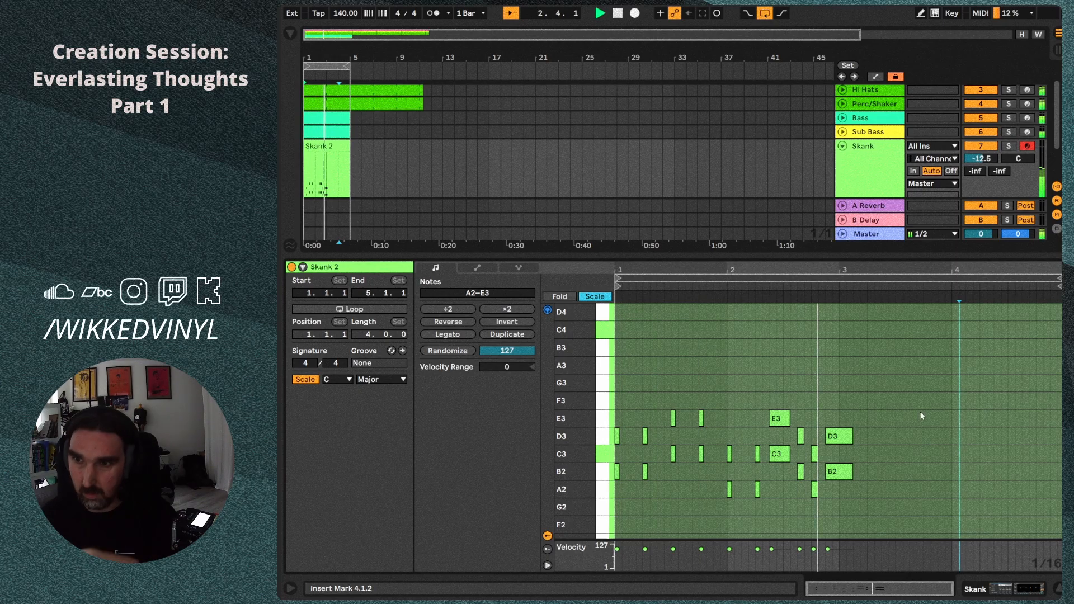
pyautogui.moveTo(830, 436)
pyautogui.mouseDown()
pyautogui.moveTo(853, 437)
pyautogui.moveTo(839, 437)
pyautogui.mouseUp()
pyautogui.moveTo(851, 472); pyautogui.dragTo(839, 472)
pyautogui.click(889, 402)
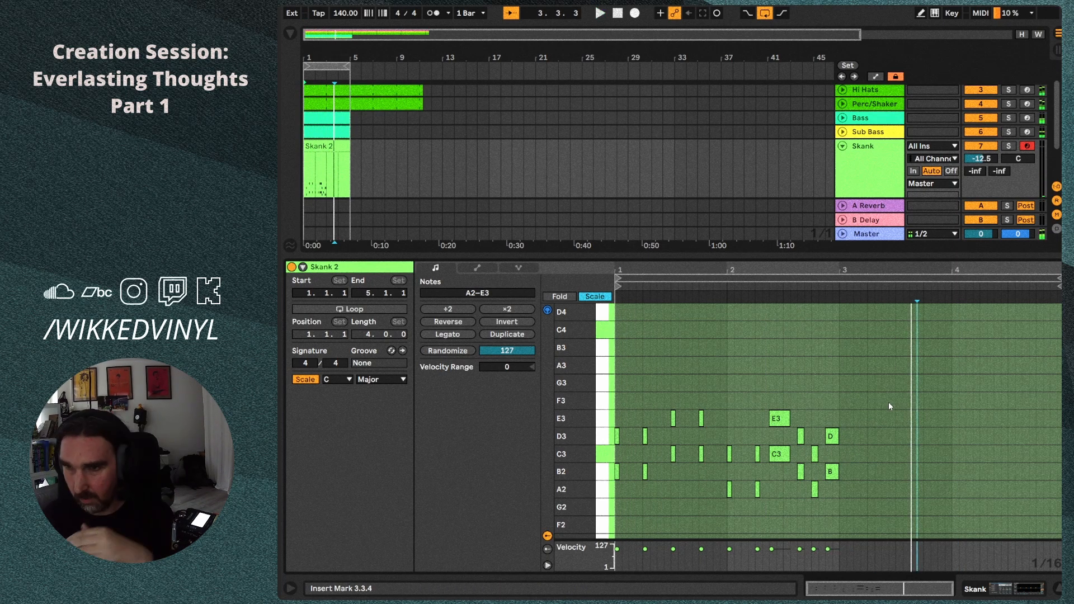
# Lengthen the short chord notes from 1.1.1 to 2.2.1 slightly in the Skank 2 clip.
pyautogui.moveTo(628, 388); pyautogui.dragTo(763, 488)
pyautogui.press('z')
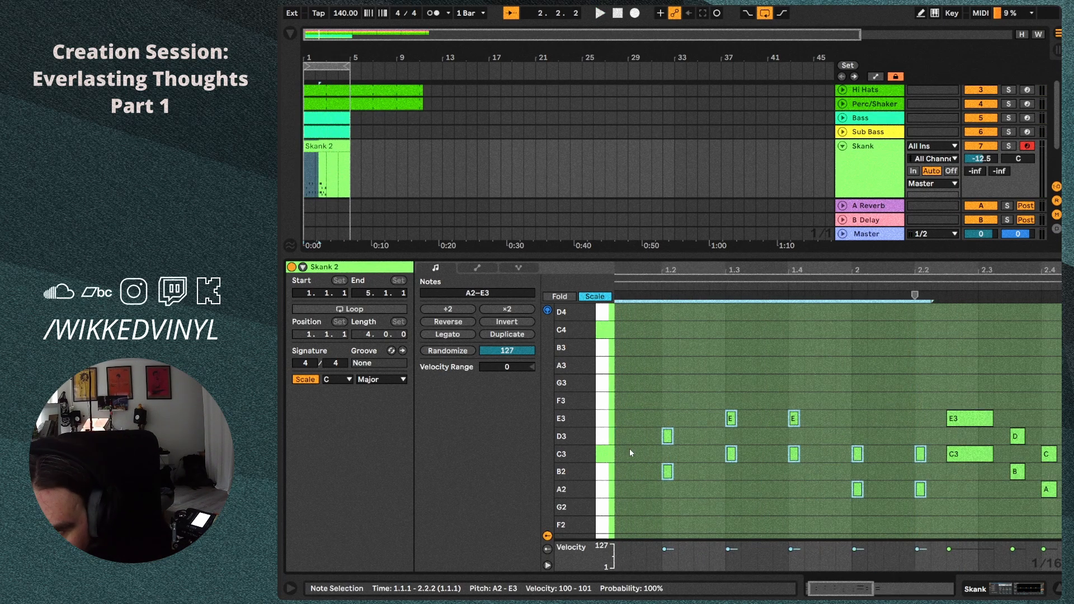
pyautogui.click(696, 460)
pyautogui.press('z')
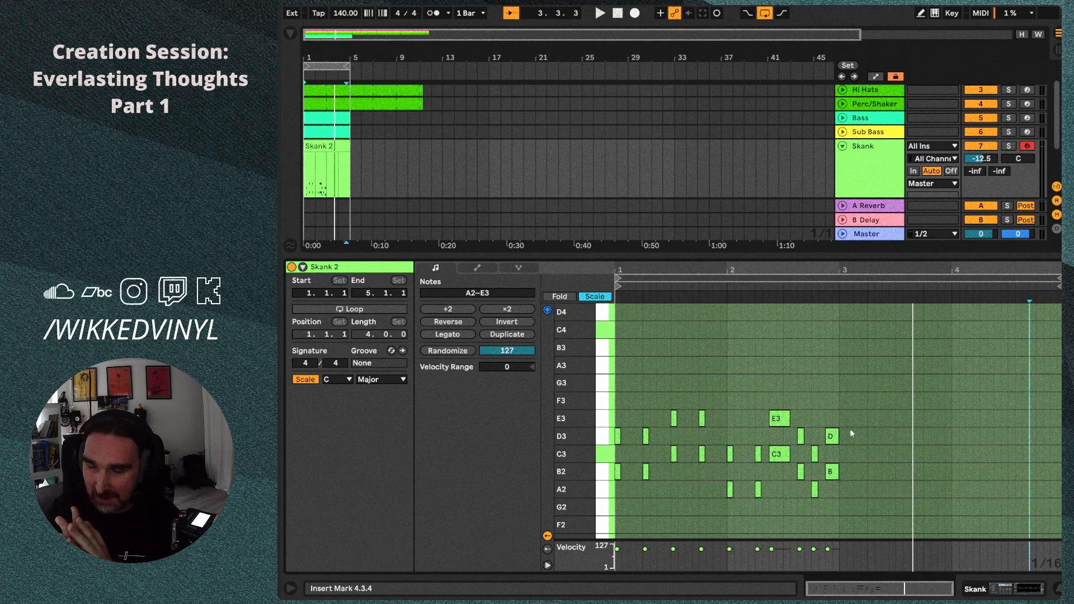
# Copy the four chords of bar 1 in the Skank 2 clip to bar 3, starting at 3.1.1.
pyautogui.moveTo(617, 399); pyautogui.dragTo(714, 489)
pyautogui.hotkey('ctrl', 'c')
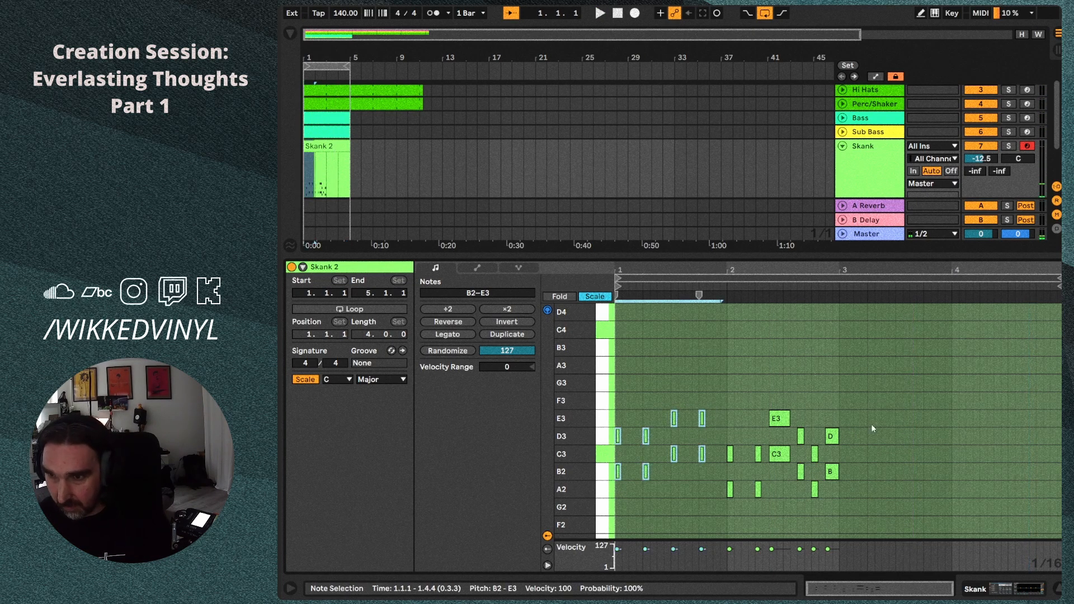
pyautogui.click(842, 424)
pyautogui.hotkey('ctrl', 'v')
pyautogui.click(909, 493)
# Move the B2–D3 chord at 3.1.1 to 3.1.3 and raise the chord at 3.2.1 to C3–E3.
pyautogui.moveTo(857, 420); pyautogui.dragTo(841, 488)
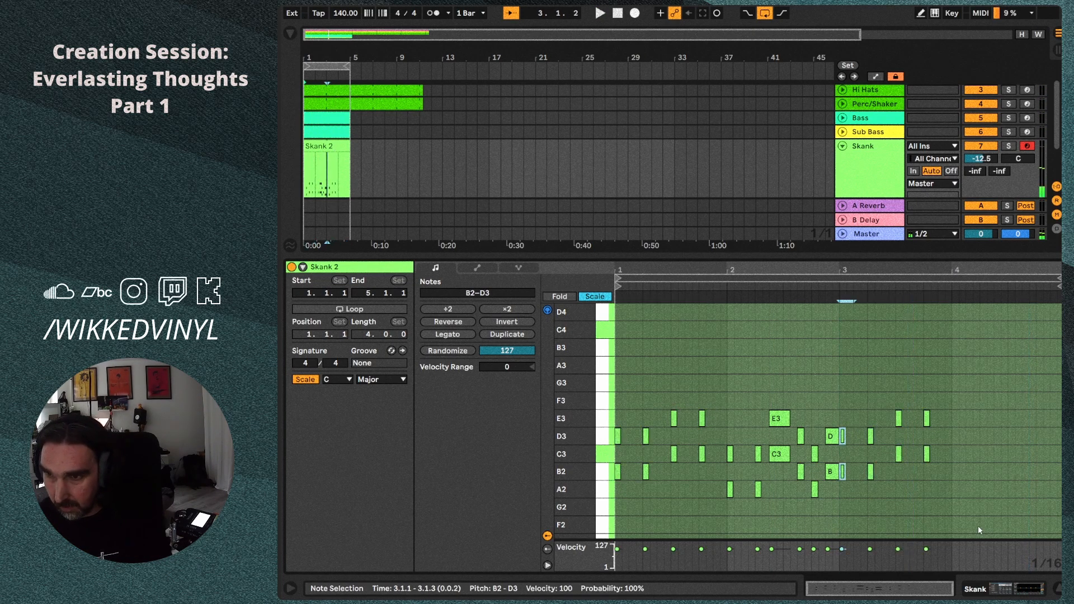
pyautogui.press('Right')
pyautogui.press('Right')
pyautogui.moveTo(882, 425); pyautogui.dragTo(864, 489)
pyautogui.press('Up')
# Lower the C3–E3 chord at 3.3.1 to B2–D3, move it to 3.2.3 and duplicate it directly behind itself.
pyautogui.moveTo(889, 407); pyautogui.dragTo(912, 492)
pyautogui.press('Down')
pyautogui.press('Left')
pyautogui.press('Left')
pyautogui.hotkey('ctrl', 'd')
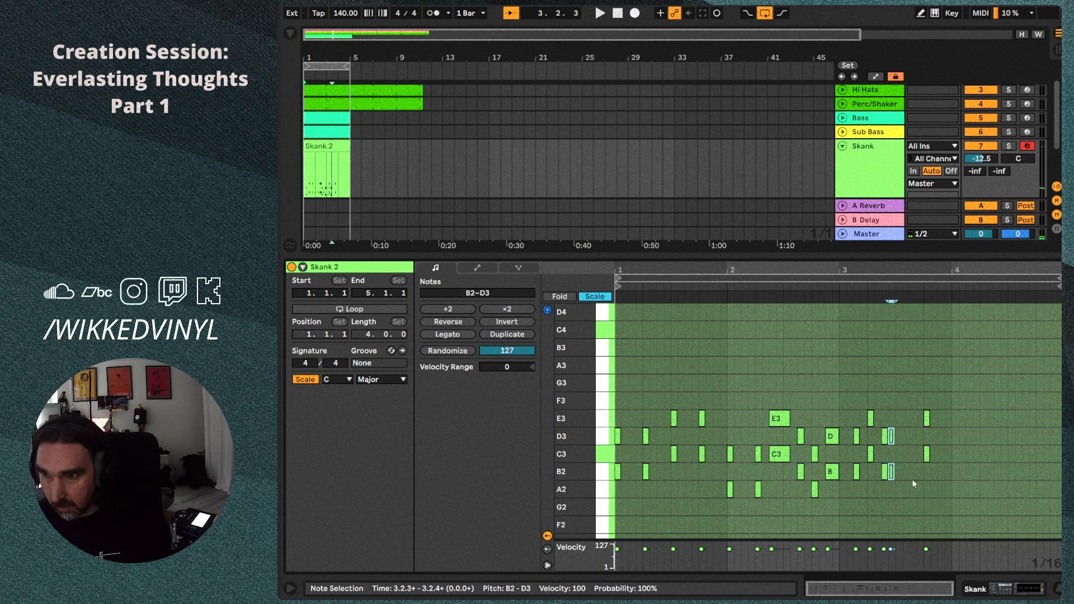
# Move the copied B2–D3 chord to 3.3.1 in the Skank 2 clip, and duplicate it as a C3–E3 chord at 3.3.3.
pyautogui.press('Right')
pyautogui.hotkey('ctrl', 'd')
pyautogui.press('Up')
pyautogui.press('Right')
pyautogui.click(962, 455)
pyautogui.press('space')
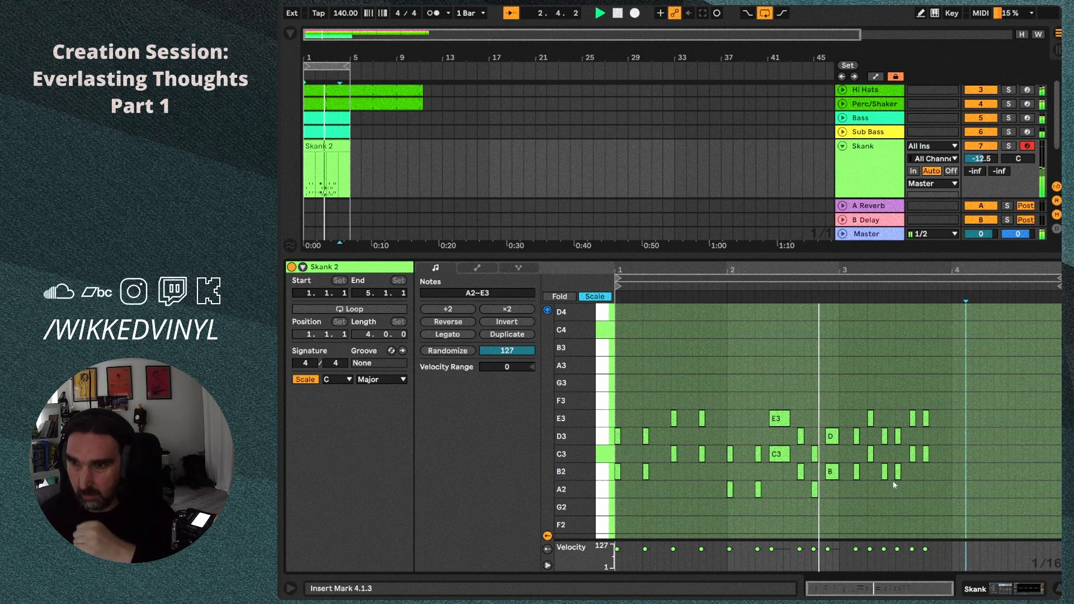
# Lower the chord at 3.3.1 to A2–C3, raise the chord at 3.4.1 to D3–F3, and play the result.
pyautogui.press('Down')
pyautogui.moveTo(891, 414); pyautogui.dragTo(933, 460)
pyautogui.press('Up')
pyautogui.click(961, 459)
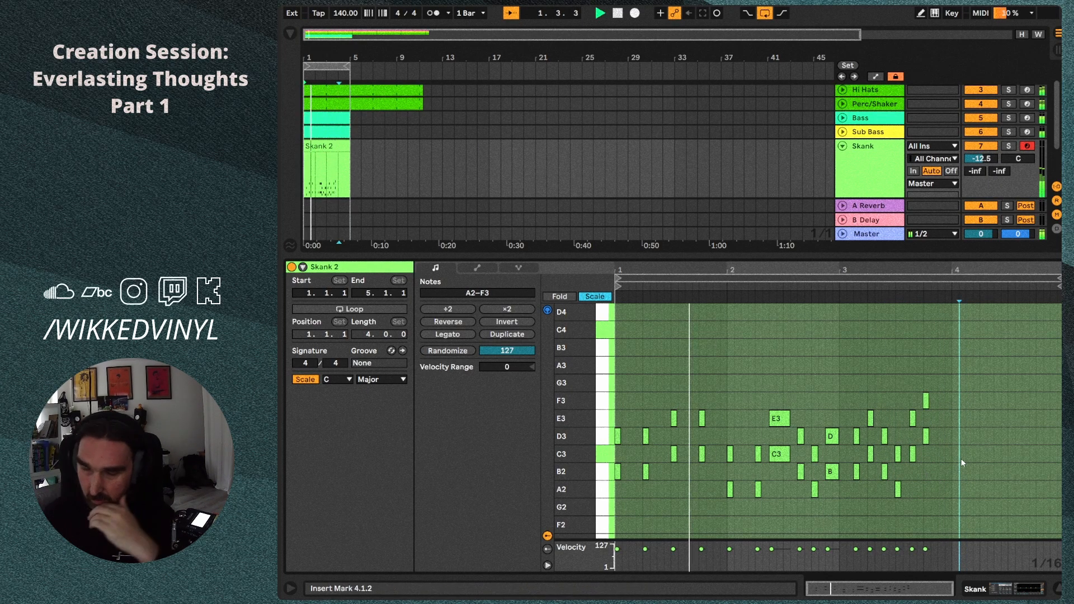
pyautogui.press('space')
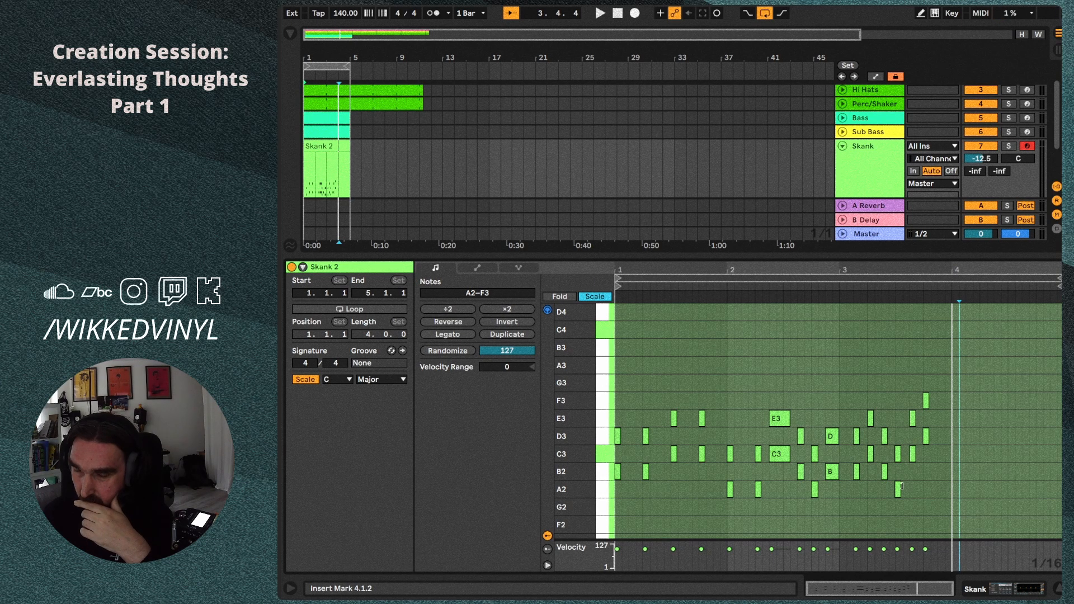
pyautogui.click(968, 456)
pyautogui.press('space')
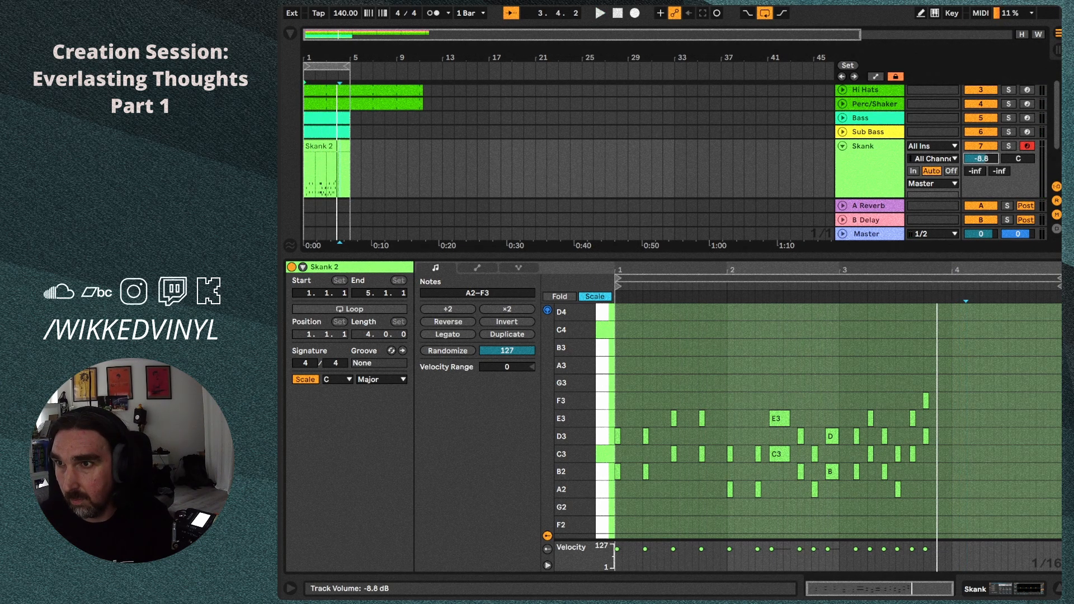
pyautogui.press('space')
# Draw single short notes from 3.4.3 to 4.2.3 in the Skank 2 clip: D3, D3, E3, C3, C3, D3, C3.
pyautogui.doubleClick(942, 436)
pyautogui.doubleClick(955, 436)
pyautogui.doubleClick(962, 419)
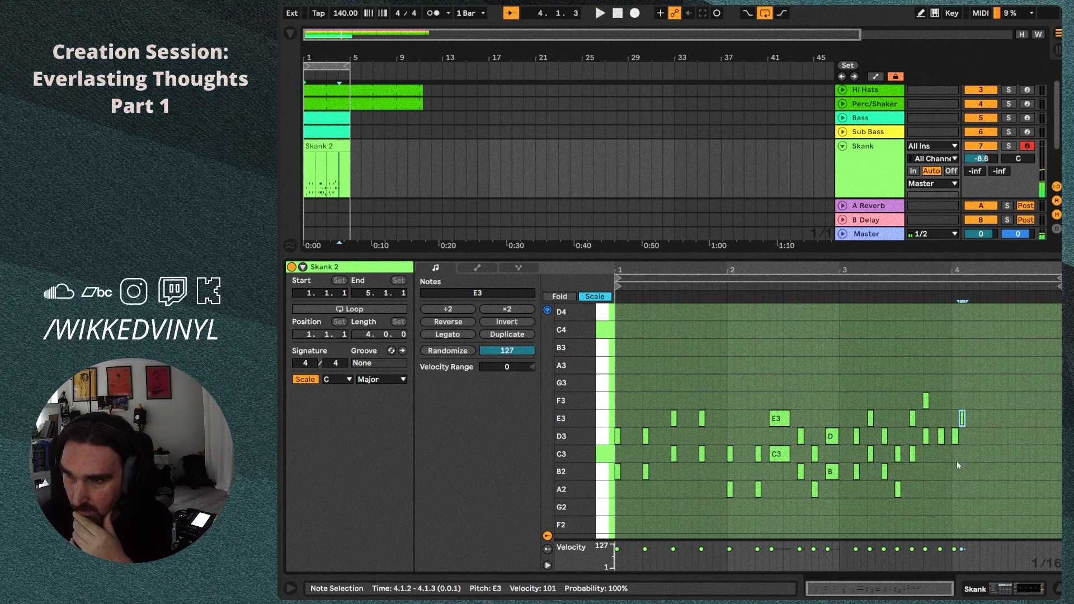
pyautogui.doubleClick(969, 455)
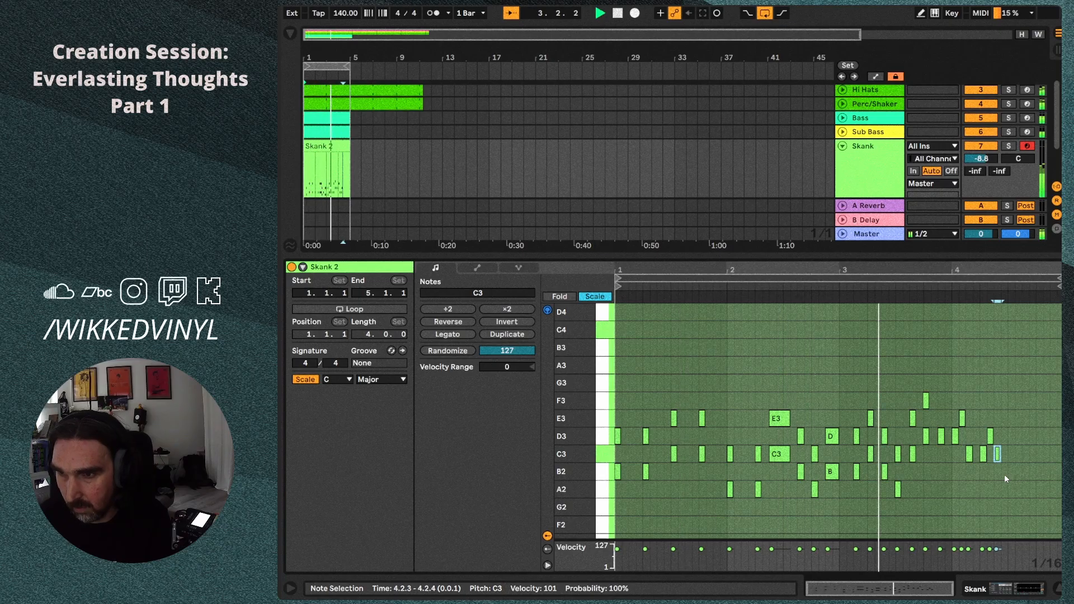
# Draw single short notes in the second half of bar 4: B2 at 4.3.2, C3 at 4.3.4 and B2 at 4.4.2.
pyautogui.doubleClick(1018, 454)
pyautogui.doubleClick(1033, 455)
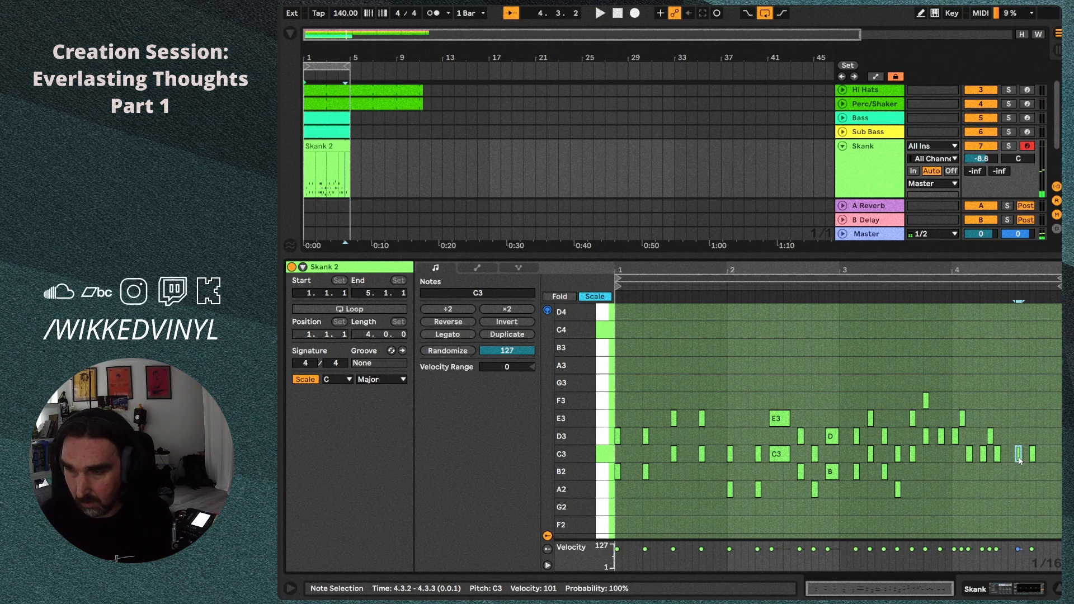
pyautogui.press('Down')
pyautogui.doubleClick(1047, 472)
pyautogui.click(1005, 376)
pyautogui.press('space')
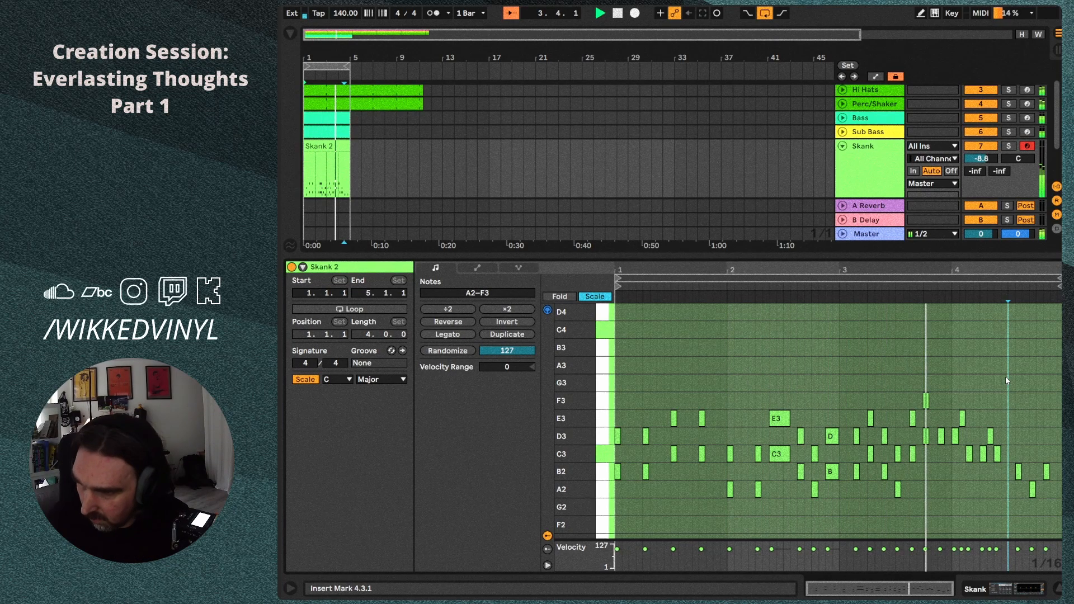
pyautogui.doubleClick(1033, 454)
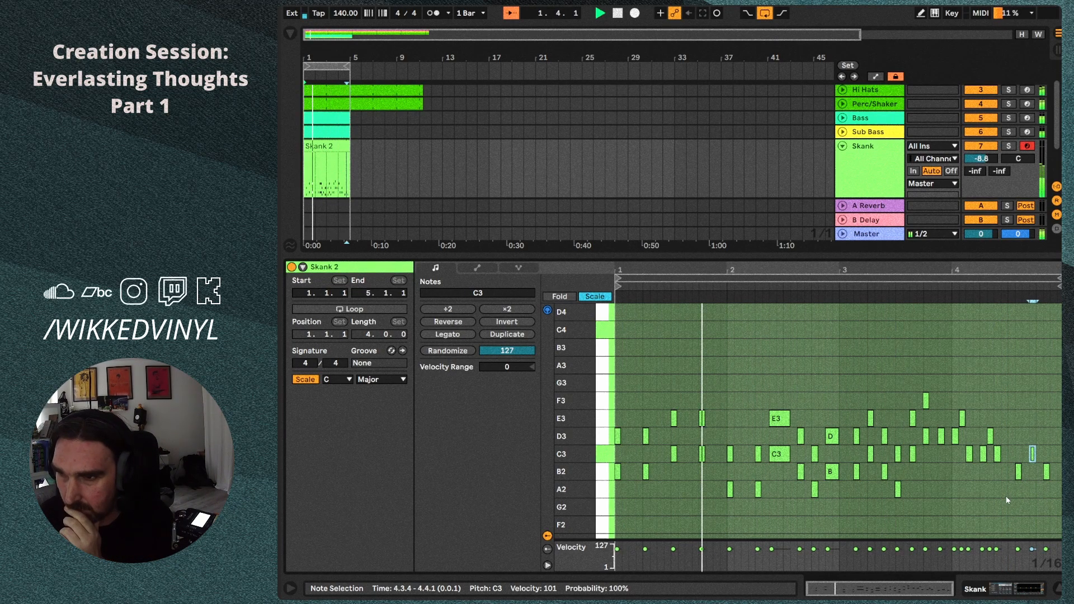
# Add harmony notes B2 at 3.4.3, F3 at 4.1.1, G3 at 4.1.2, E3 at 4.1.3, A2 at 4.2.1 and G3 at 4.2.2.
pyautogui.doubleClick(941, 471)
pyautogui.doubleClick(955, 400)
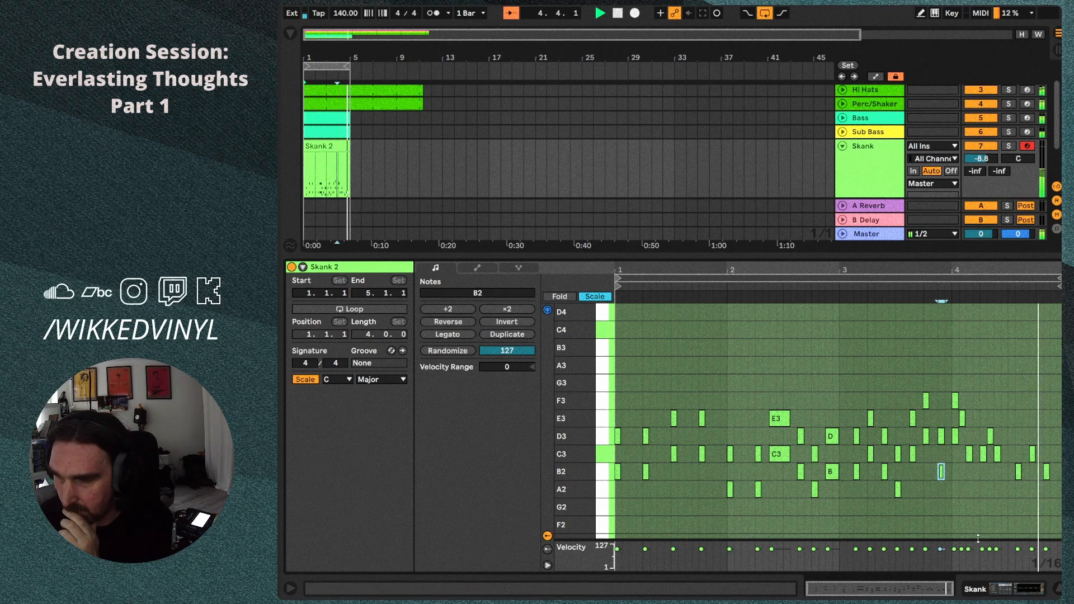
pyautogui.click(964, 390)
pyautogui.doubleClick(962, 382)
pyautogui.doubleClick(969, 418)
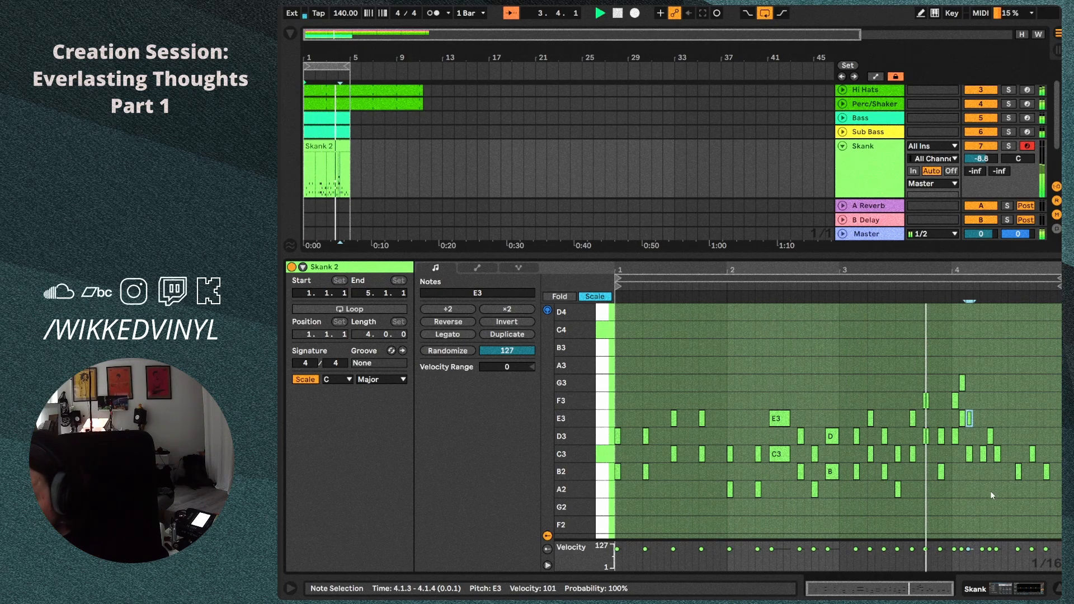
pyautogui.doubleClick(983, 490)
pyautogui.doubleClick(991, 383)
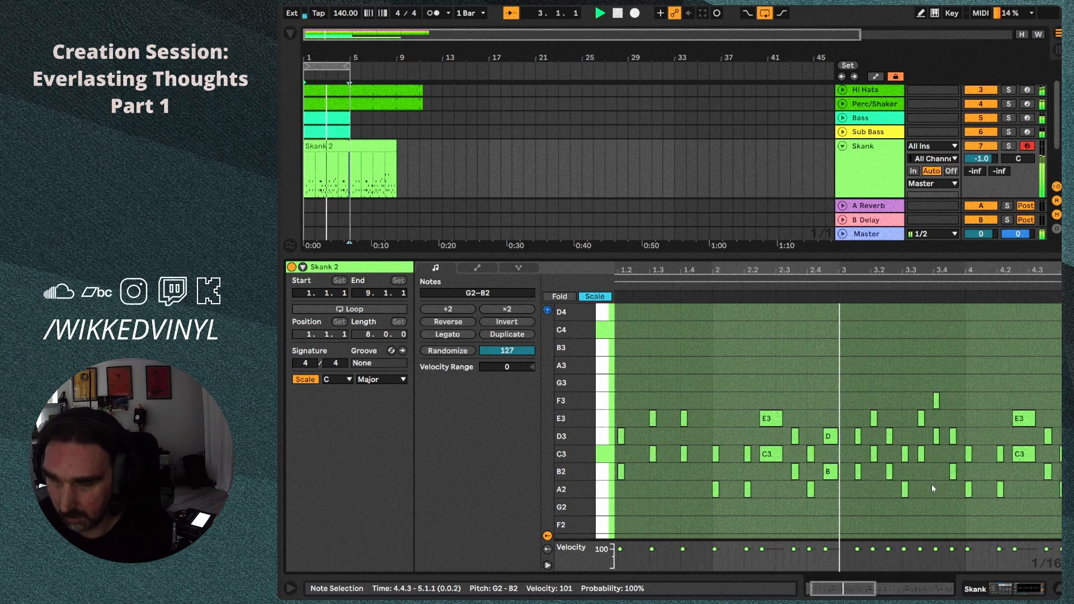
# Stop playback and move the four chords between 4.2.1 and 4.4.1 two sixteenths earlier in the Skank 2 clip.
pyautogui.press('space')
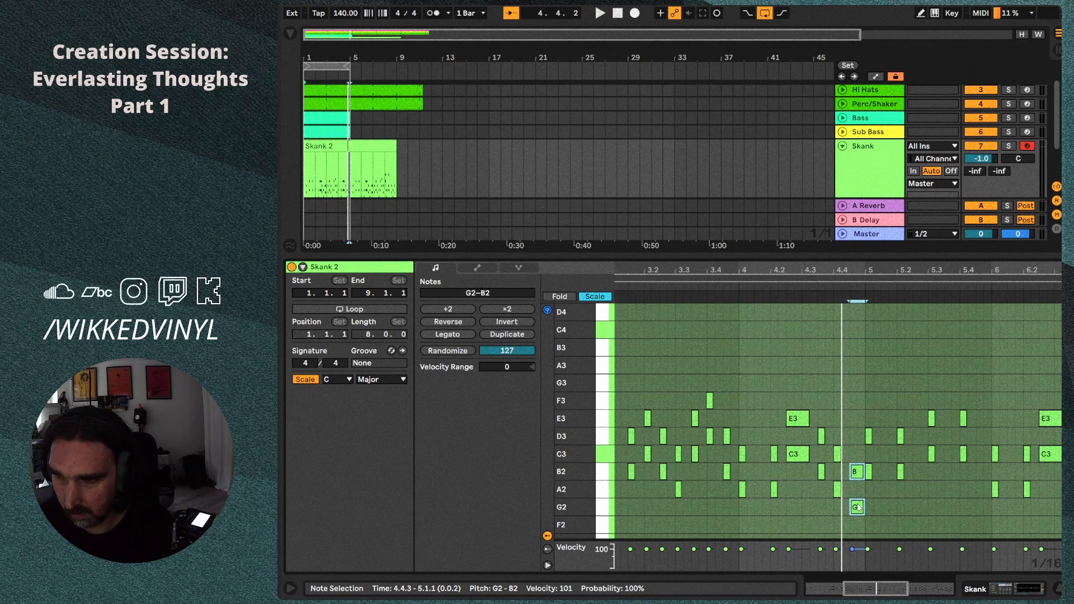
pyautogui.moveTo(767, 396); pyautogui.dragTo(822, 494)
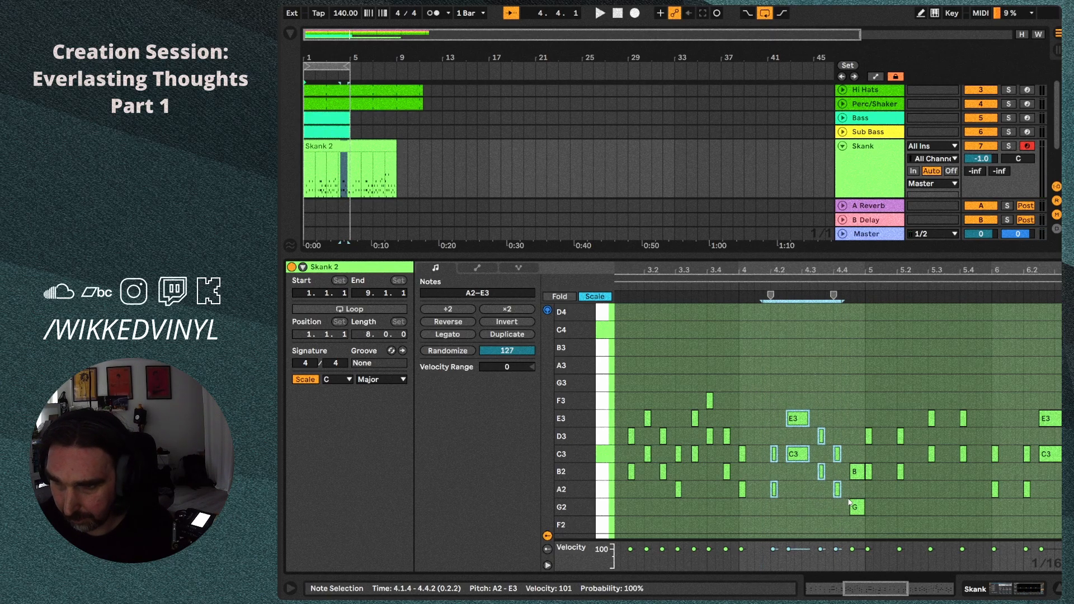
pyautogui.press('Left')
pyautogui.press('Left')
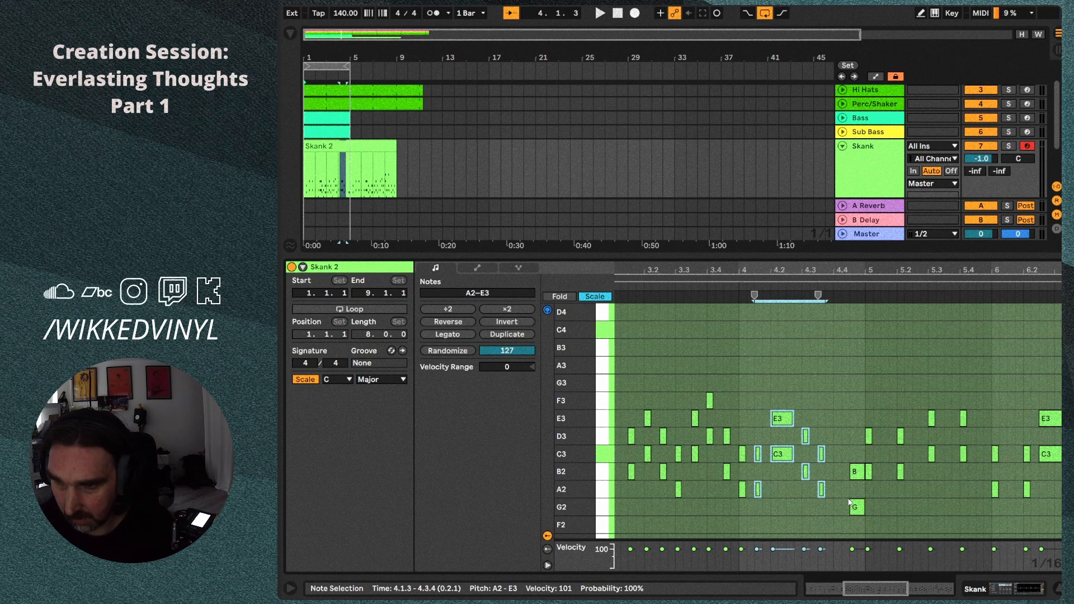
pyautogui.click(906, 488)
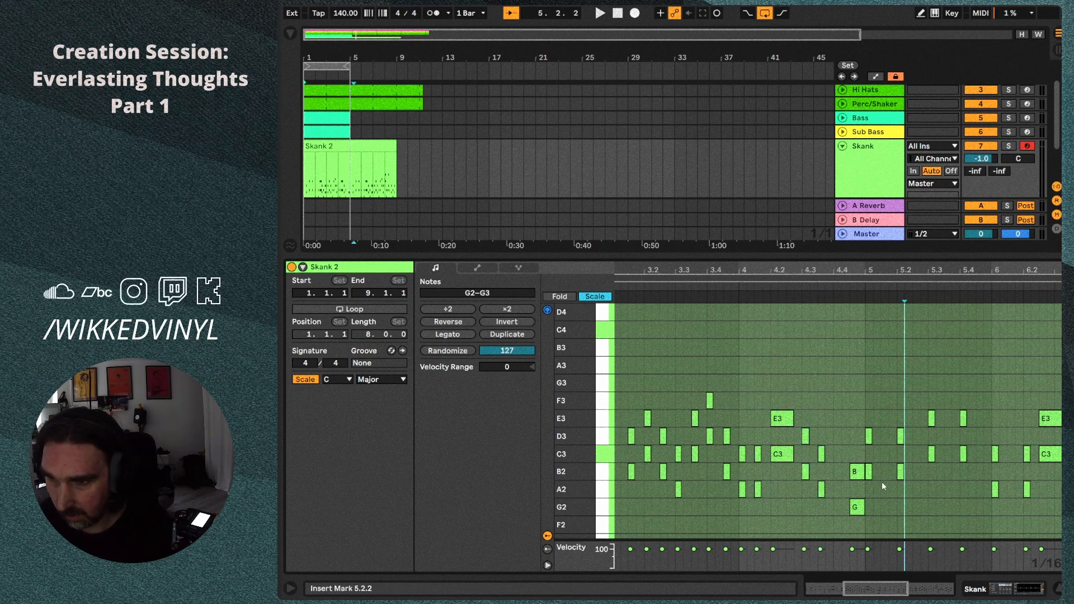
# Extend the start of the final G2–B2 chord of bar 4 back to 4.4.1 and play the part.
pyautogui.moveTo(842, 463); pyautogui.dragTo(862, 515)
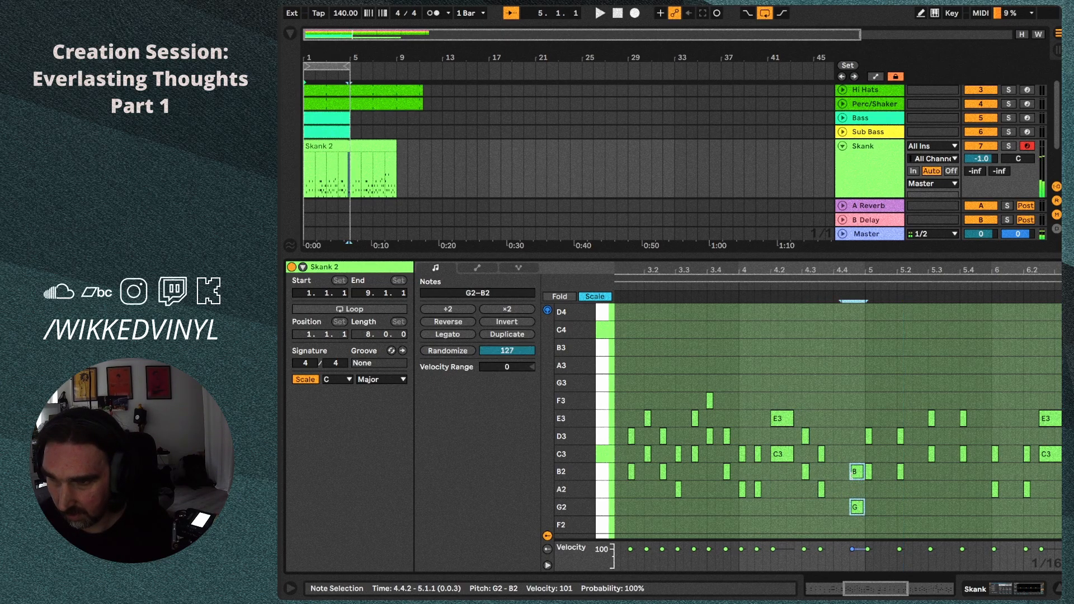
pyautogui.moveTo(843, 478); pyautogui.dragTo(831, 479)
pyautogui.click(931, 496)
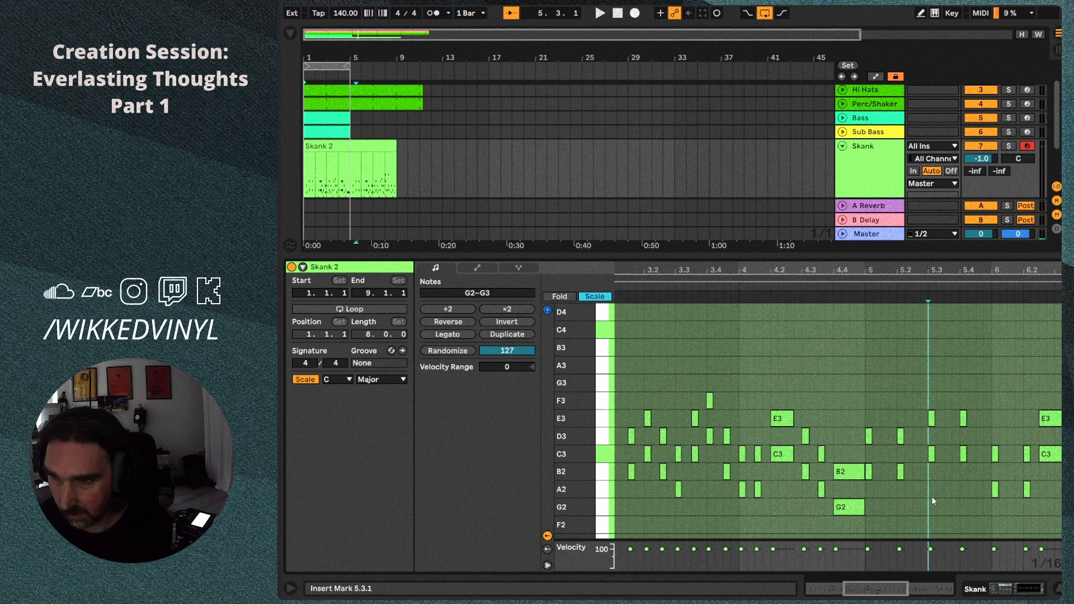
pyautogui.press('space')
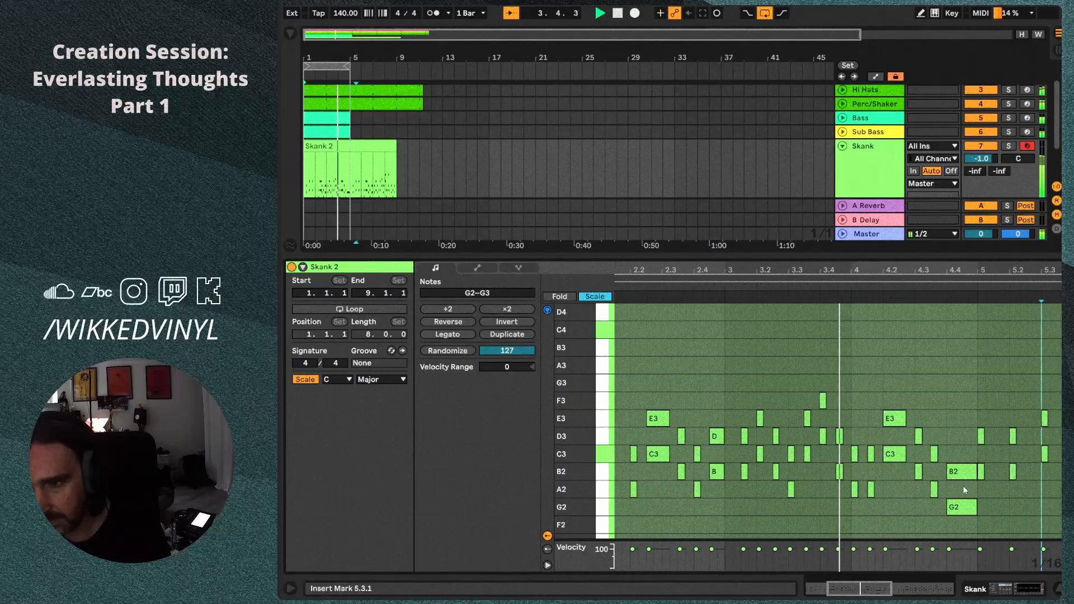
# Loop the arrangement over the eight-bar Skank 2 clip and mute the Kicks, Snares, Hi Hats and Perc/Shaker tracks.
pyautogui.click(370, 146)
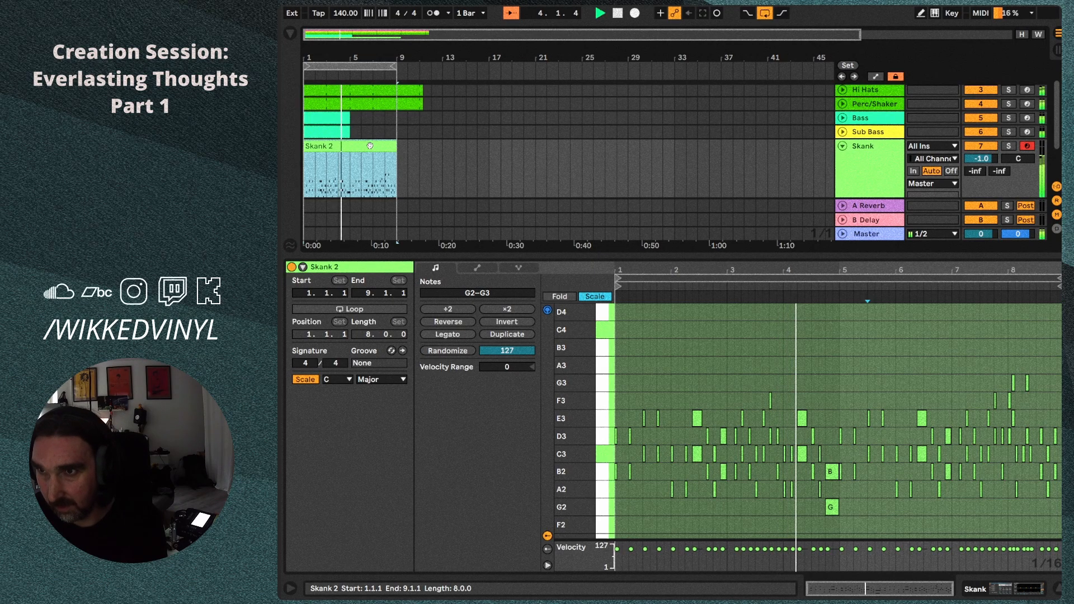
pyautogui.scroll(2, 998, 192)
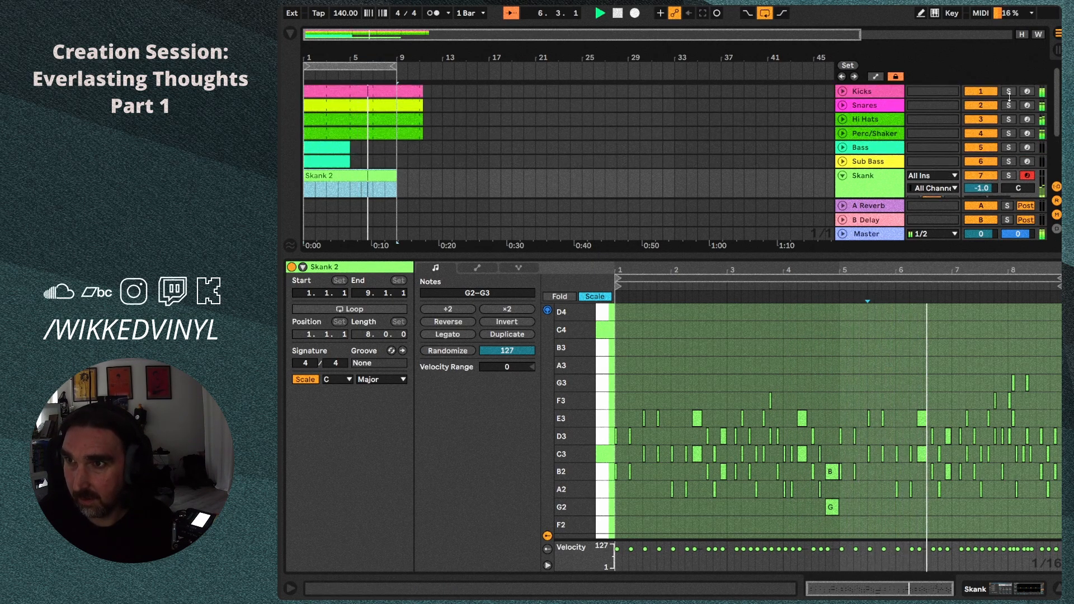
pyautogui.click(980, 91)
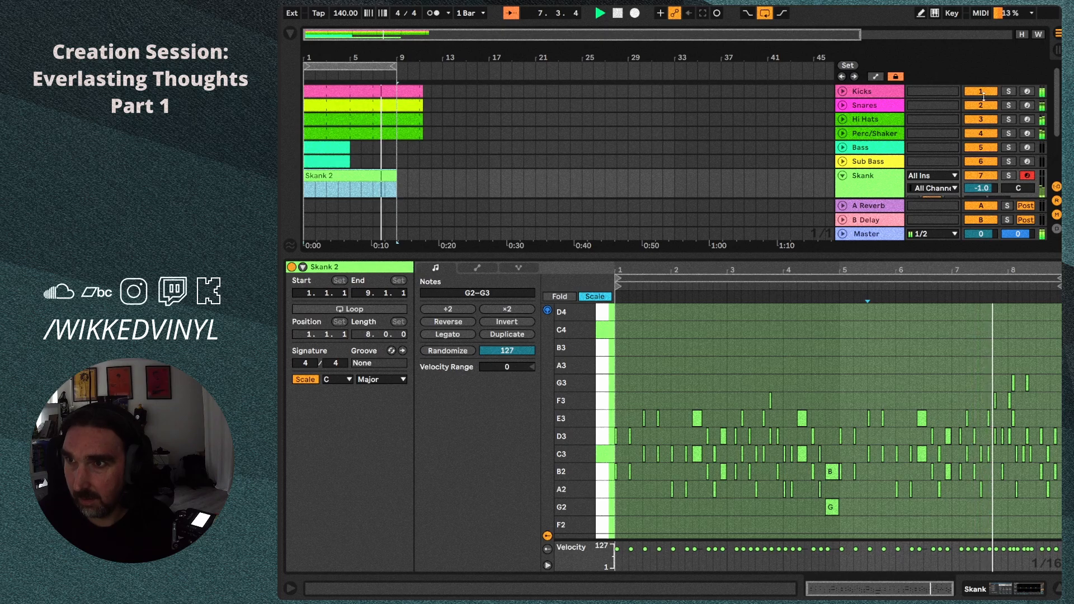
pyautogui.click(980, 105)
pyautogui.click(981, 119)
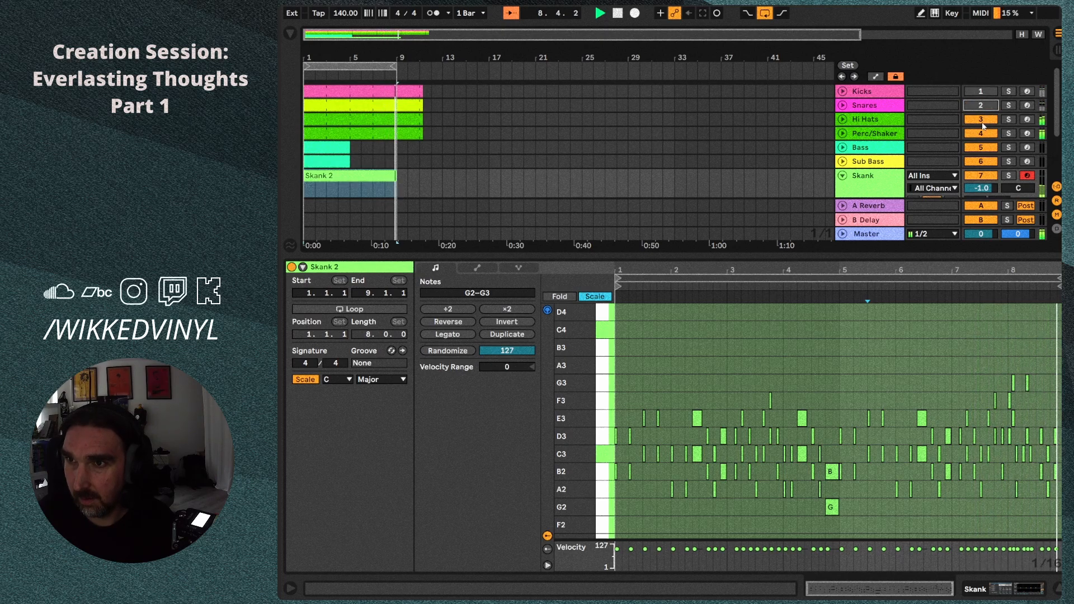
pyautogui.click(980, 133)
pyautogui.press('space')
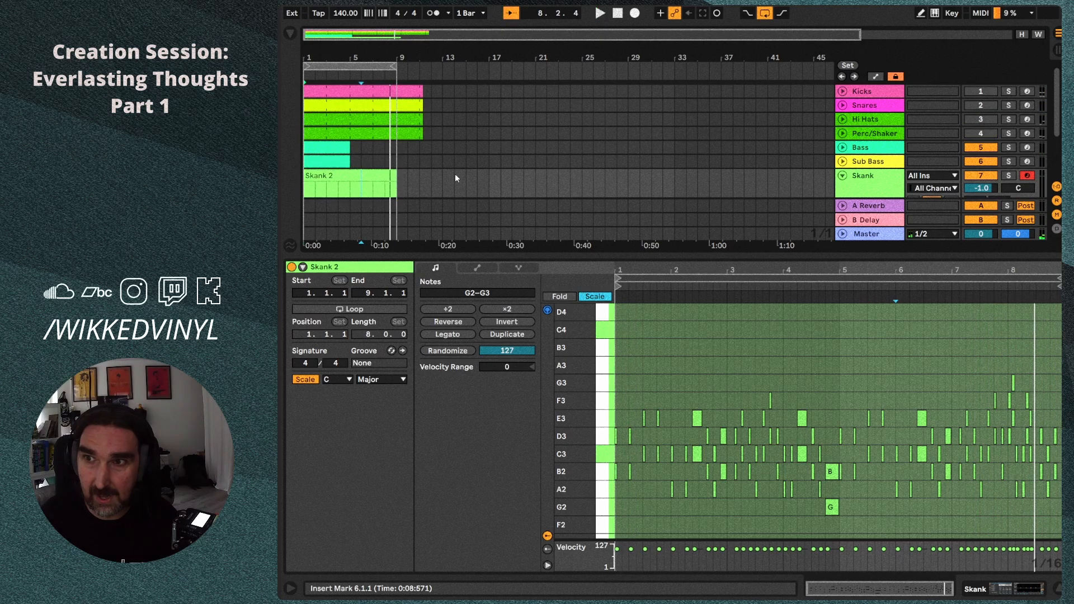
# Duplicate the four-bar Bass and Sub Bass clips directly behind themselves so both tracks reach bar 9.
pyautogui.click(334, 146)
pyautogui.keyDown('shift'); pyautogui.click(343, 161); pyautogui.keyUp('shift')
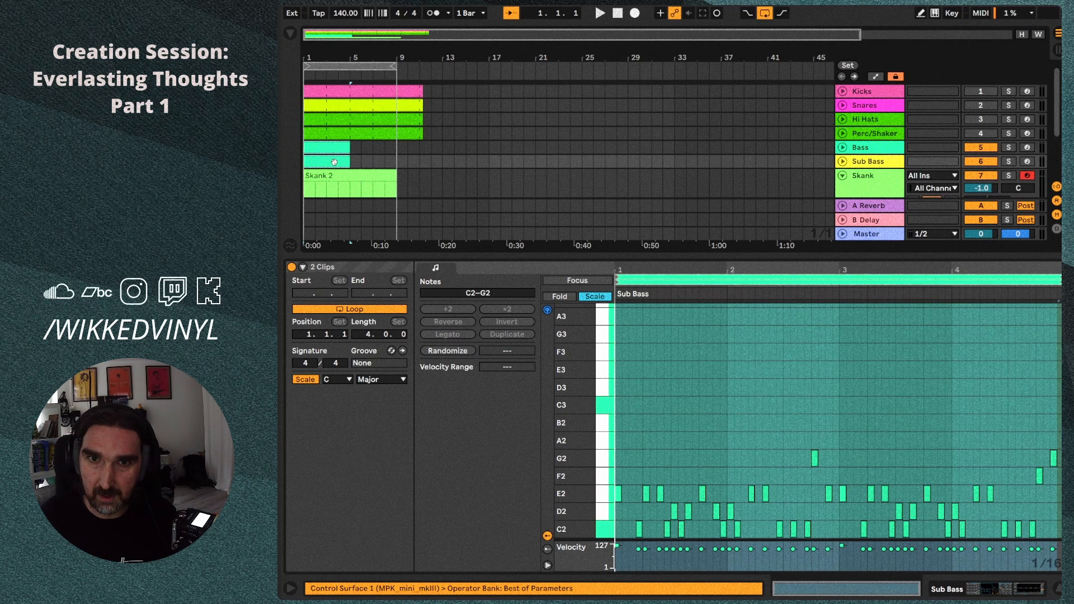
pyautogui.hotkey('ctrl', 'd')
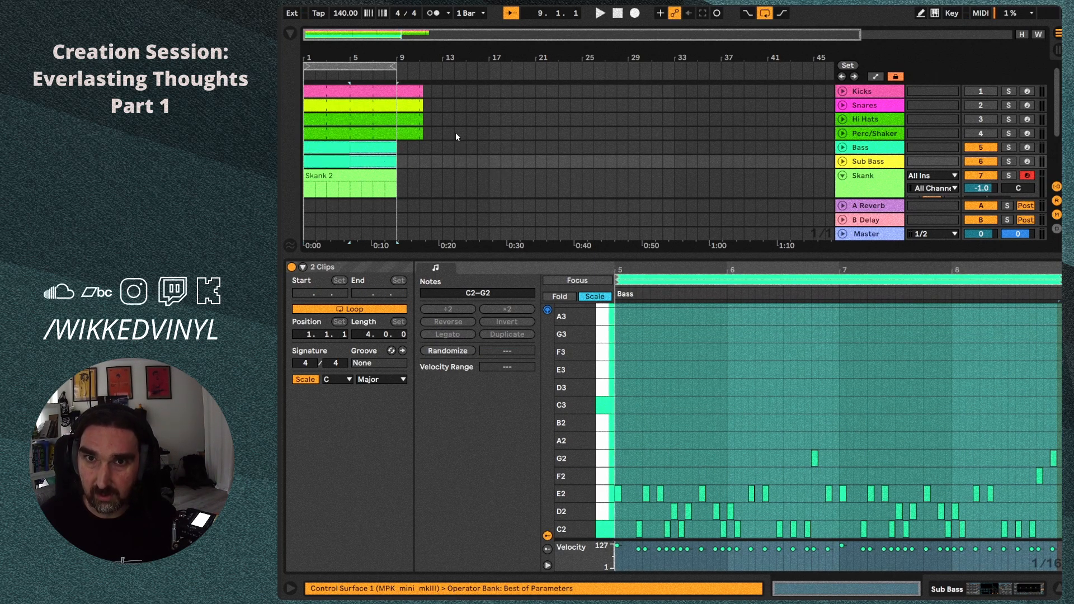
pyautogui.press('space')
pyautogui.click(502, 144)
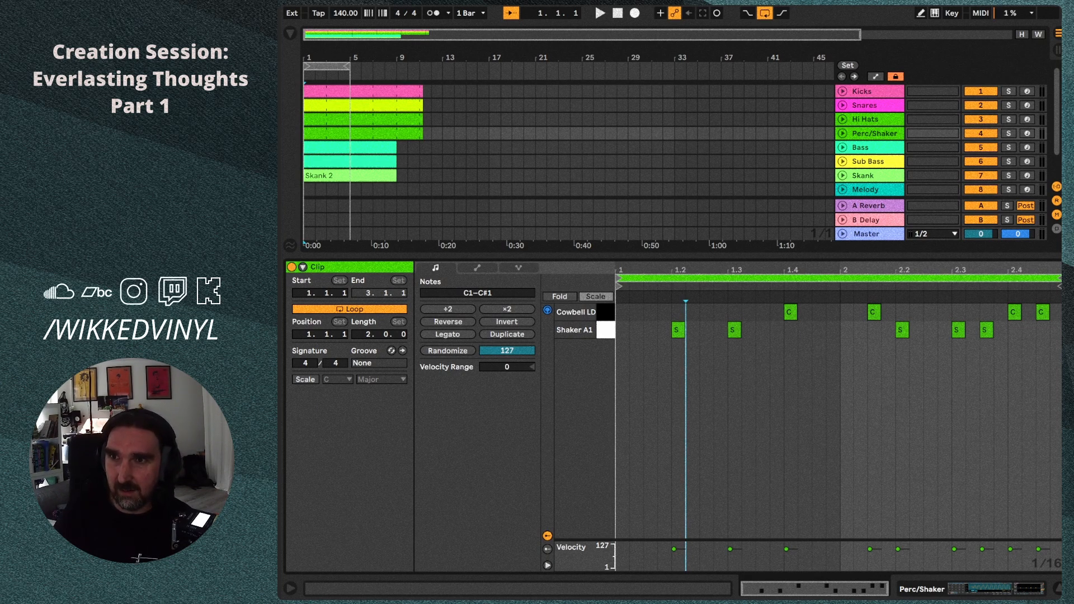
# Unfold the Skank track and set the arrangement loop to the eight bars of the Skank 2 clip.
pyautogui.click(843, 176)
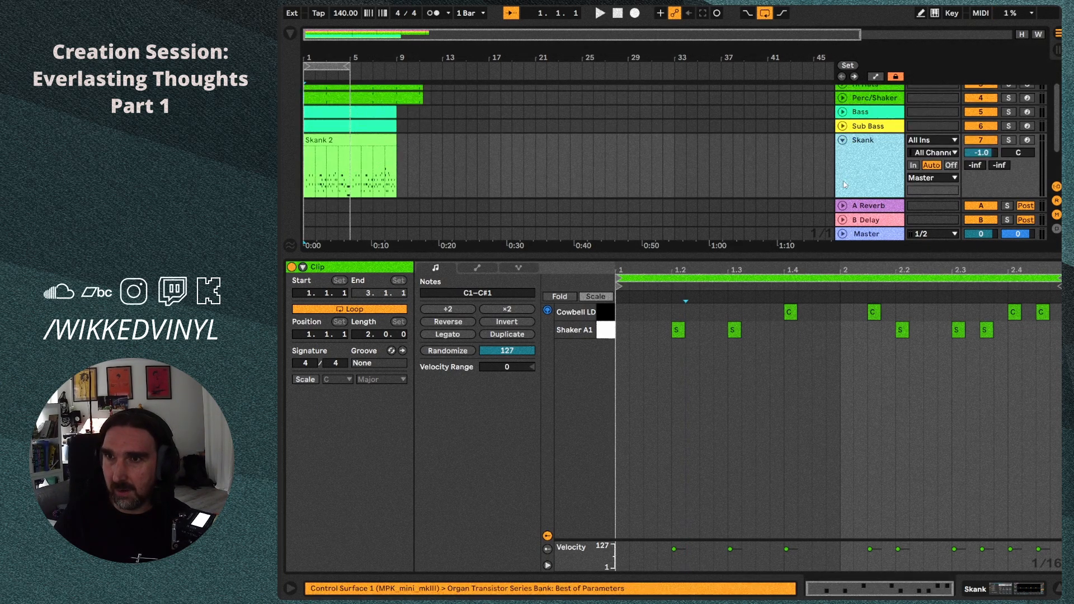
pyautogui.click(326, 141)
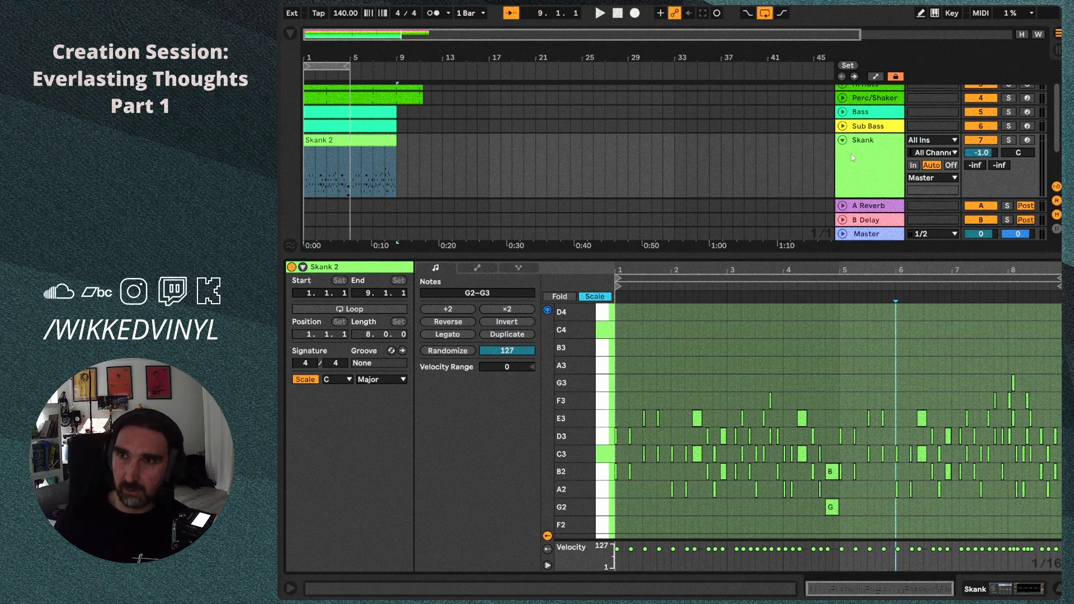
pyautogui.hotkey('ctrl', 'z')
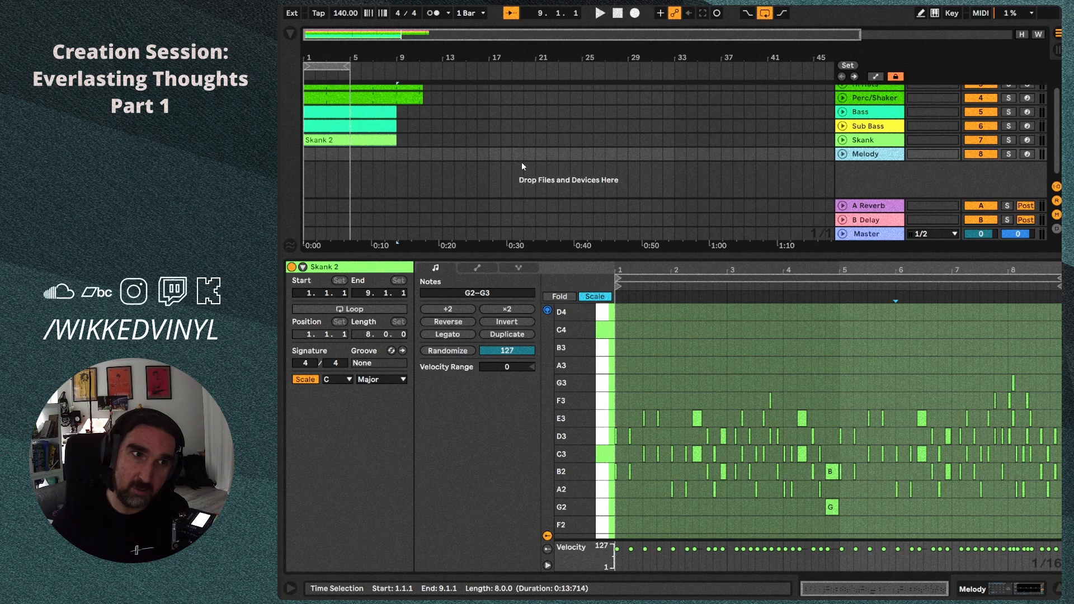
pyautogui.click(376, 144)
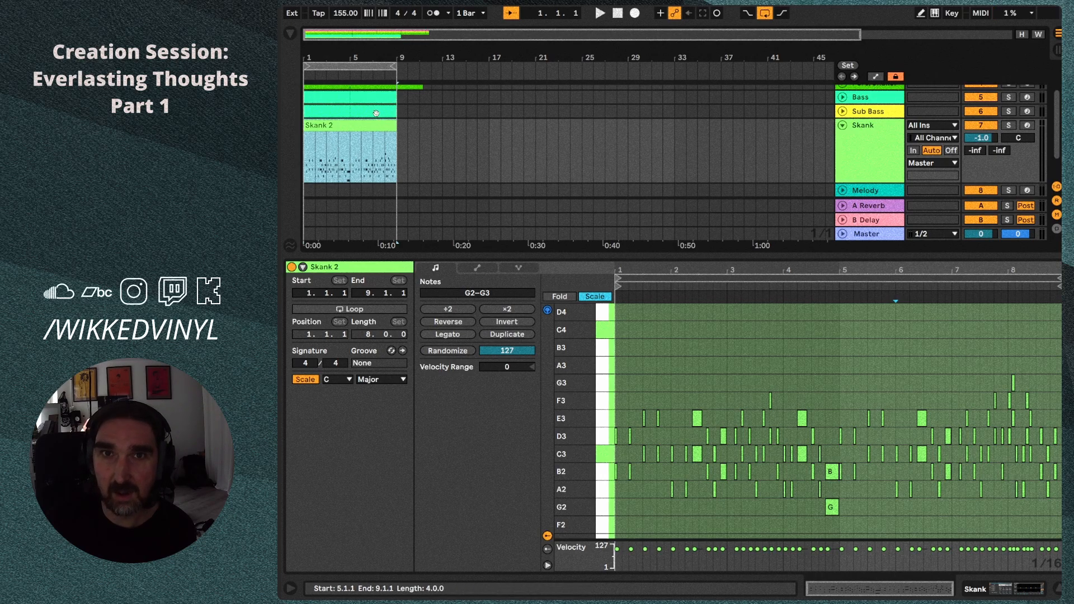
# Show the browser, enlarge its area, collapse Wavetable's Piano & Keys presets and expand the Synth Rhythmic presets.
pyautogui.click(291, 34)
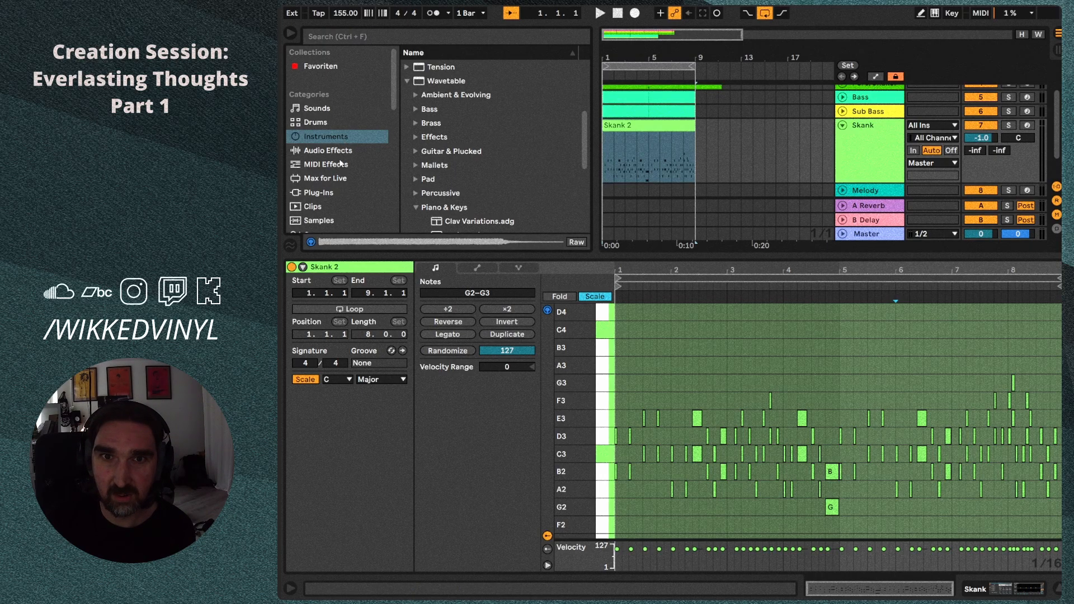
pyautogui.moveTo(393, 105)
pyautogui.mouseDown()
pyautogui.moveTo(394, 131)
pyautogui.moveTo(400, 122)
pyautogui.mouseUp()
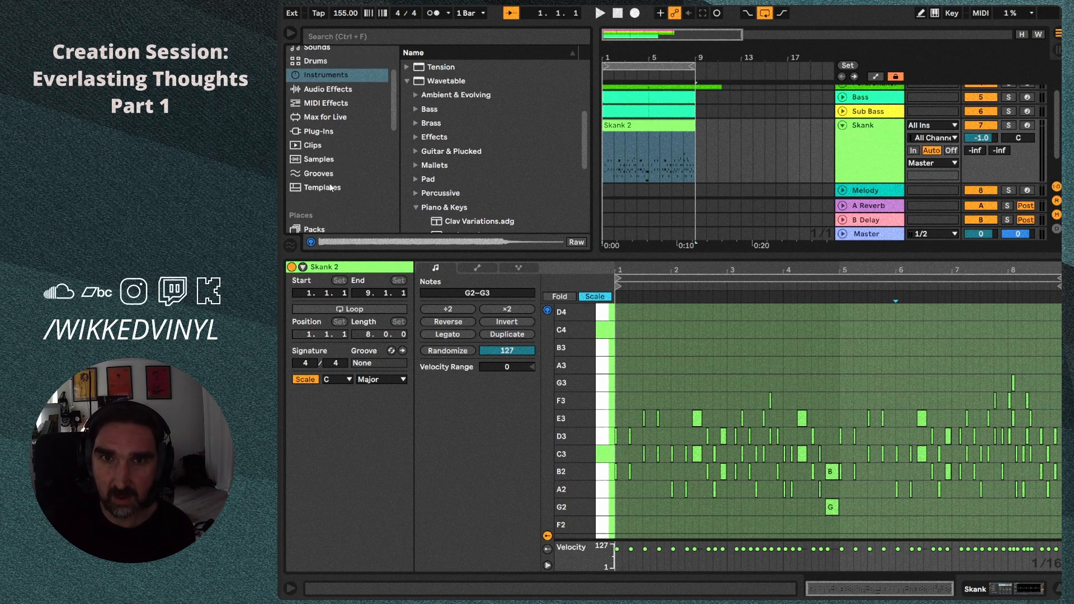
pyautogui.scroll(2, 347, 148)
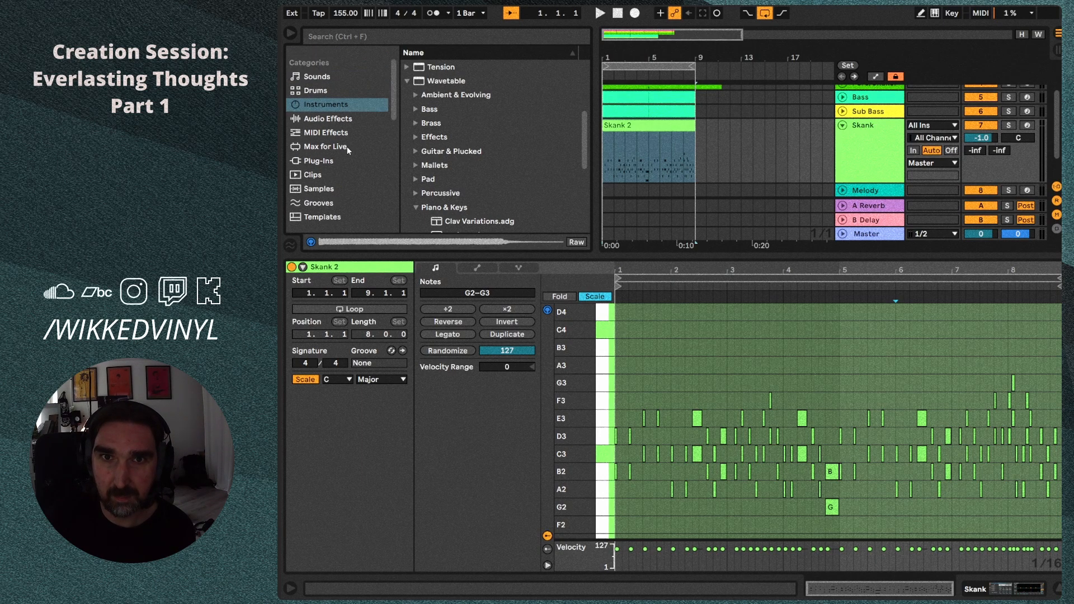
pyautogui.click(415, 207)
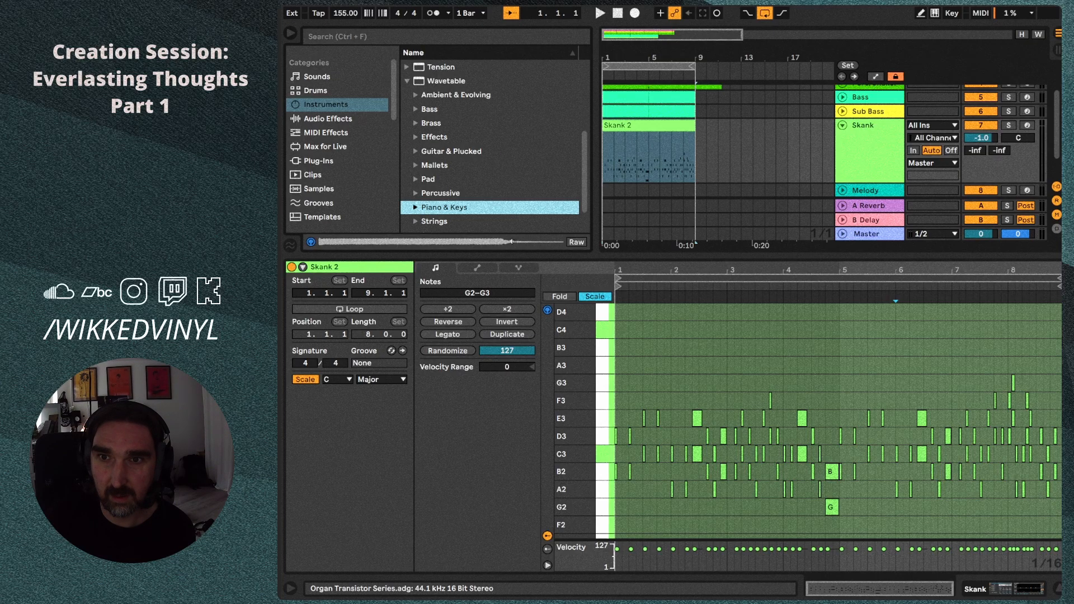
pyautogui.moveTo(541, 255); pyautogui.dragTo(555, 375)
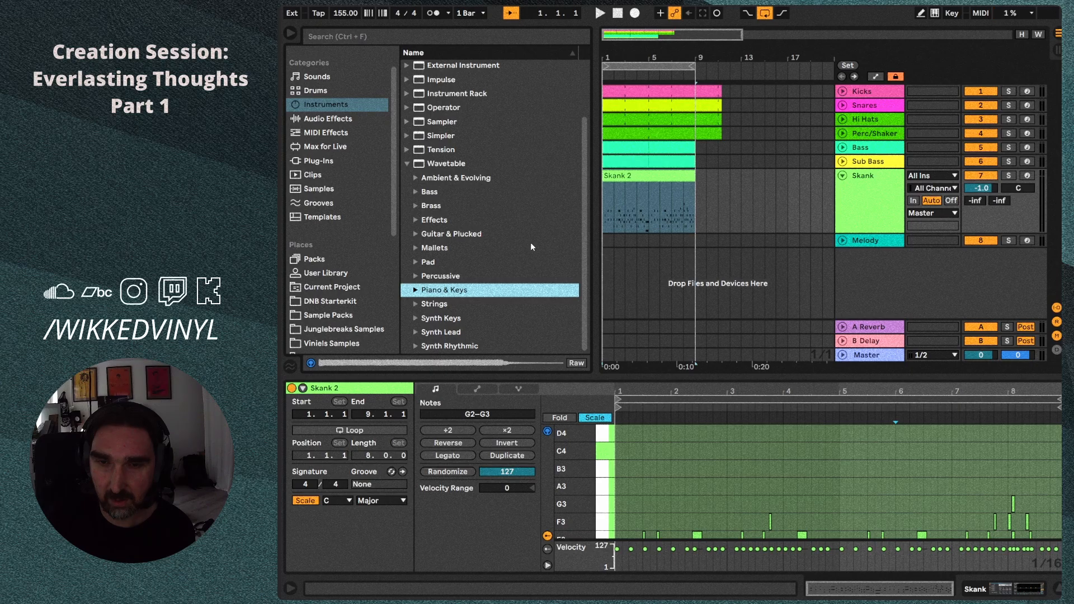
pyautogui.click(420, 346)
pyautogui.scroll(-5, 502, 307)
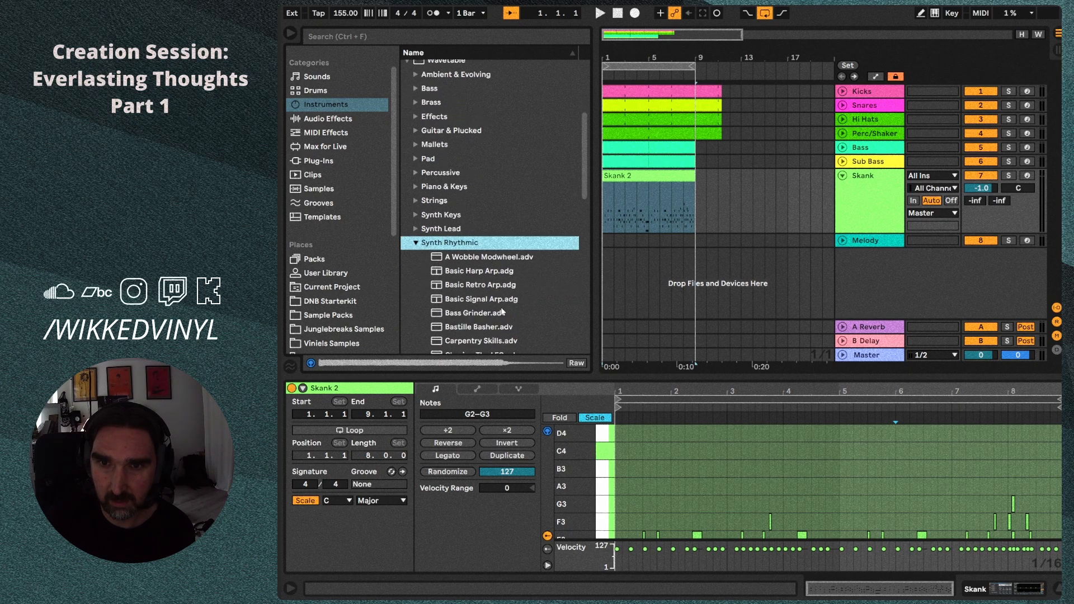
pyautogui.scroll(-3, 524, 269)
pyautogui.scroll(2, 355, 122)
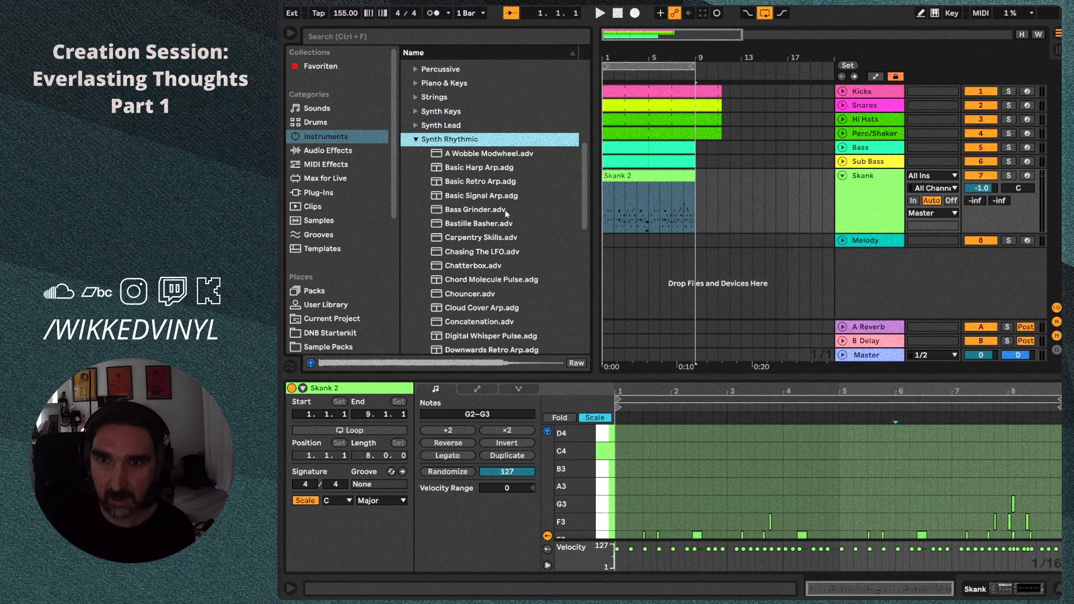
# Preview Synth Rhythmic presets between Basic Harp Arp and Felixian Pluck Arp, including Bass Grinder, Chatterbox, Cloud Cover Arp, Eurythmical Arp and Face Melter.
pyautogui.click(493, 170)
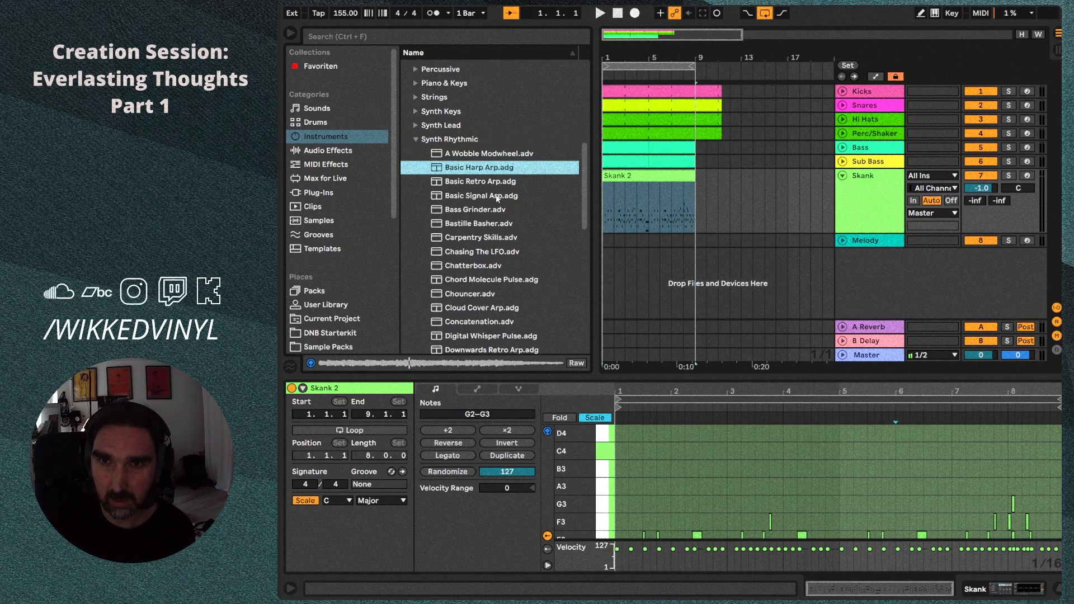
pyautogui.click(487, 214)
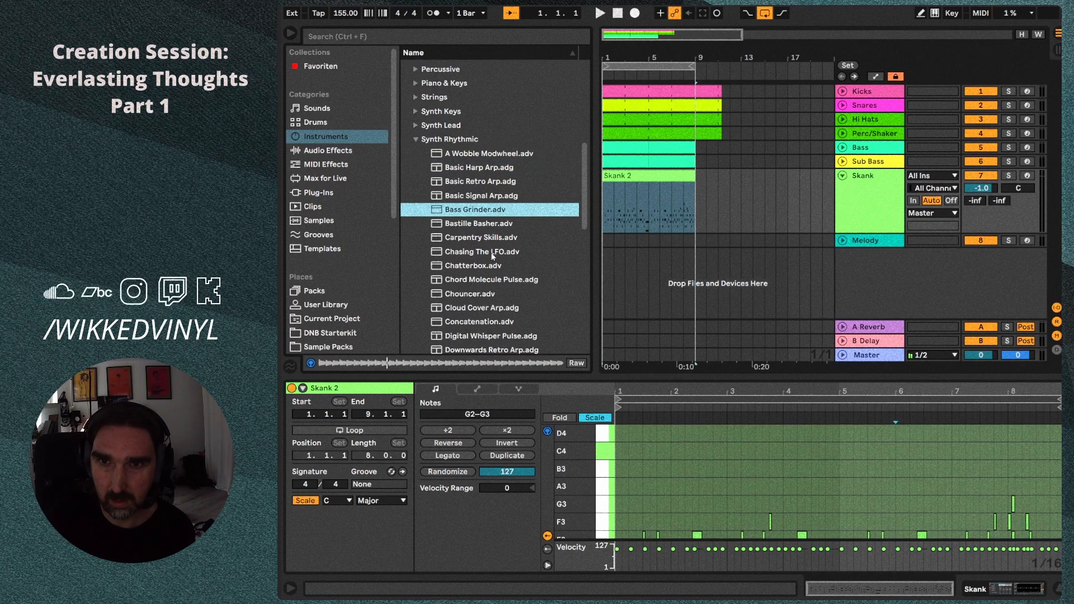
pyautogui.click(485, 272)
pyautogui.click(490, 310)
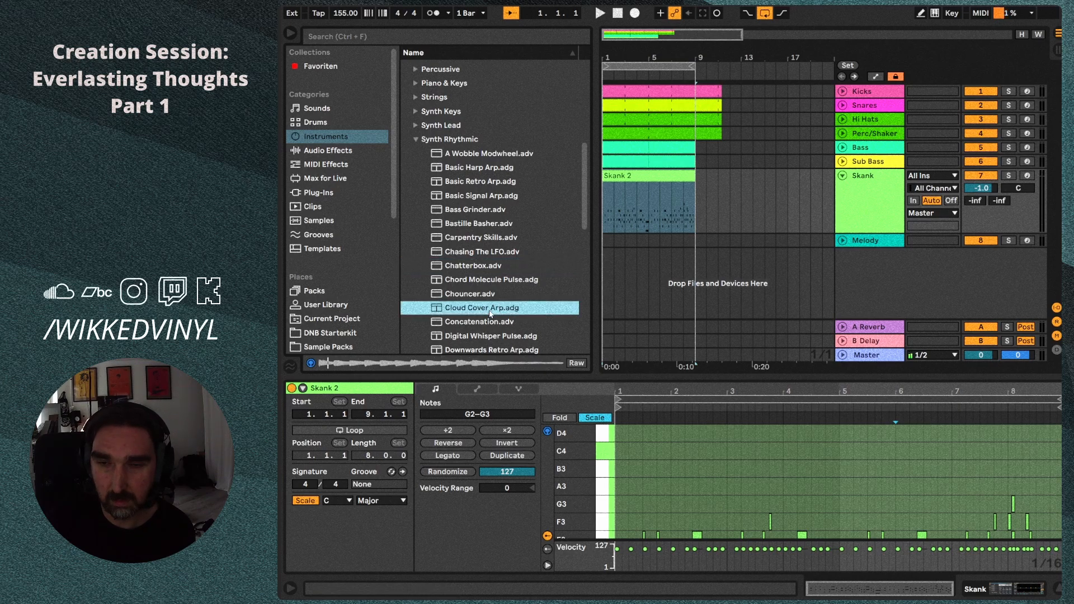
pyautogui.scroll(-3, 490, 314)
pyautogui.click(501, 321)
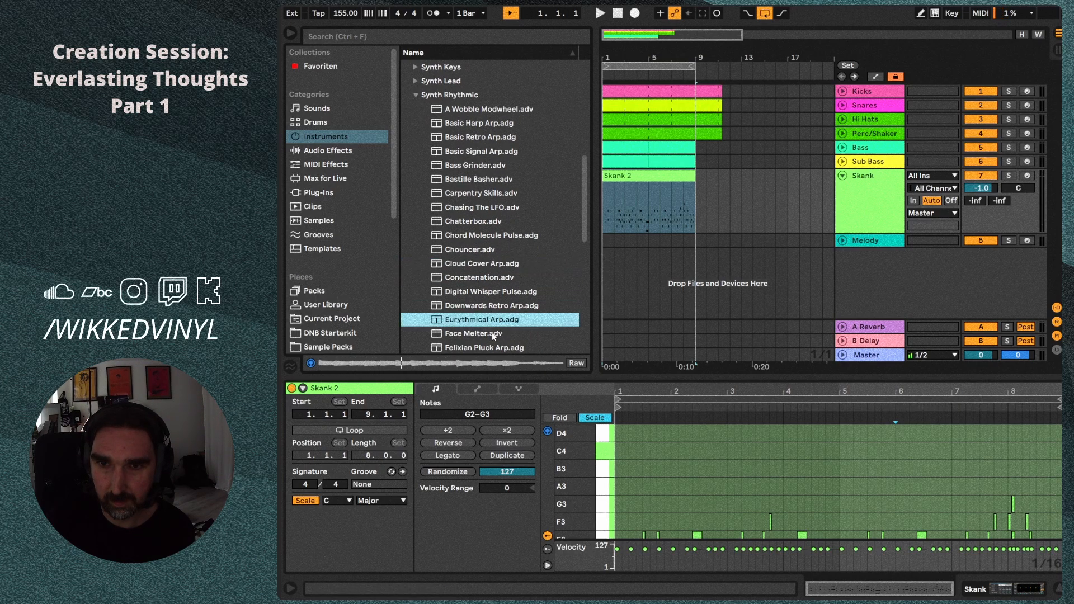
pyautogui.click(493, 335)
pyautogui.scroll(-2, 501, 324)
pyautogui.click(502, 320)
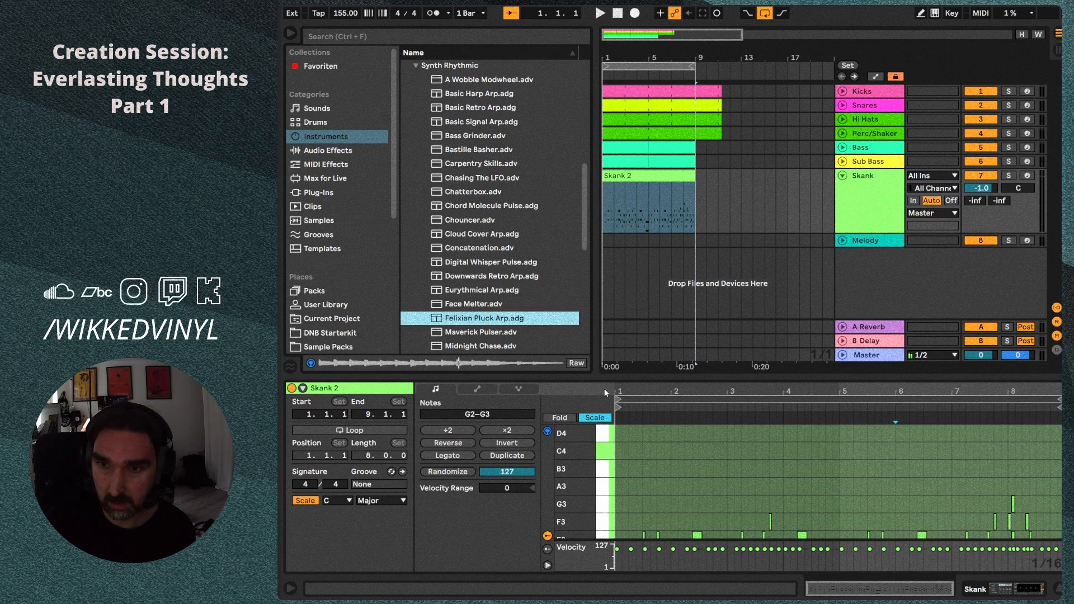
# Preview the Midnight Chase, Neo Post Acid, Neuro Pulse Bass and Pulsing Organ Synth presets.
pyautogui.scroll(-2, 519, 317)
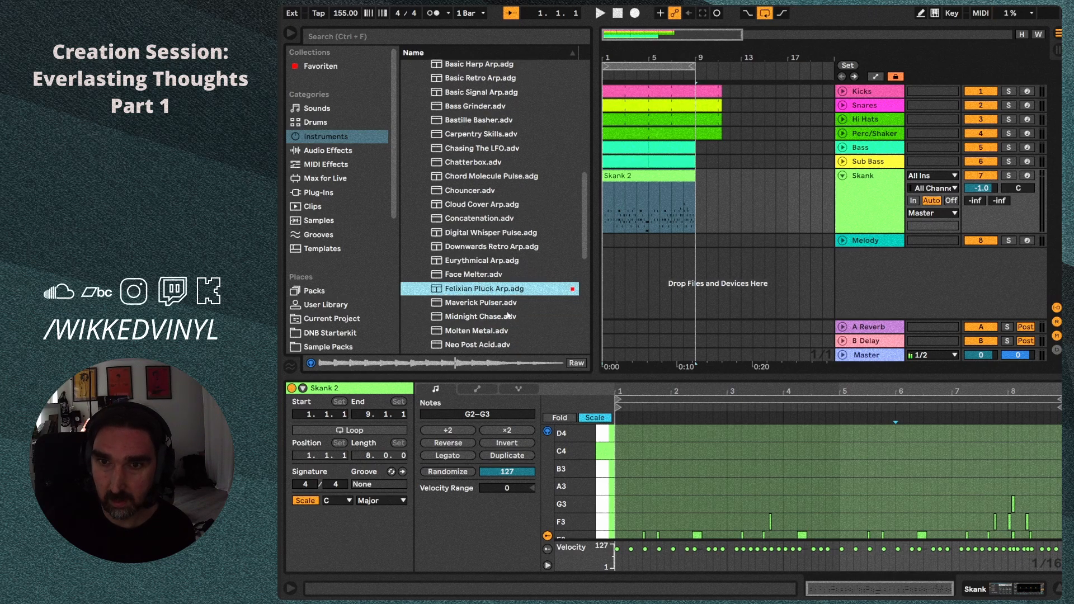
pyautogui.click(506, 317)
pyautogui.scroll(-2, 502, 330)
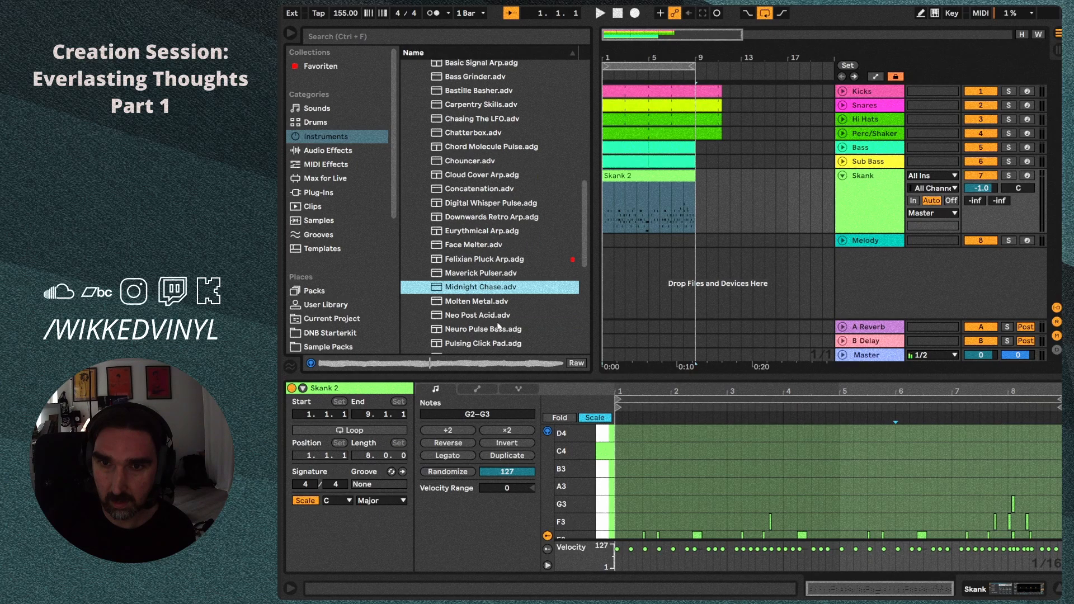
pyautogui.click(505, 316)
pyautogui.scroll(-2, 506, 319)
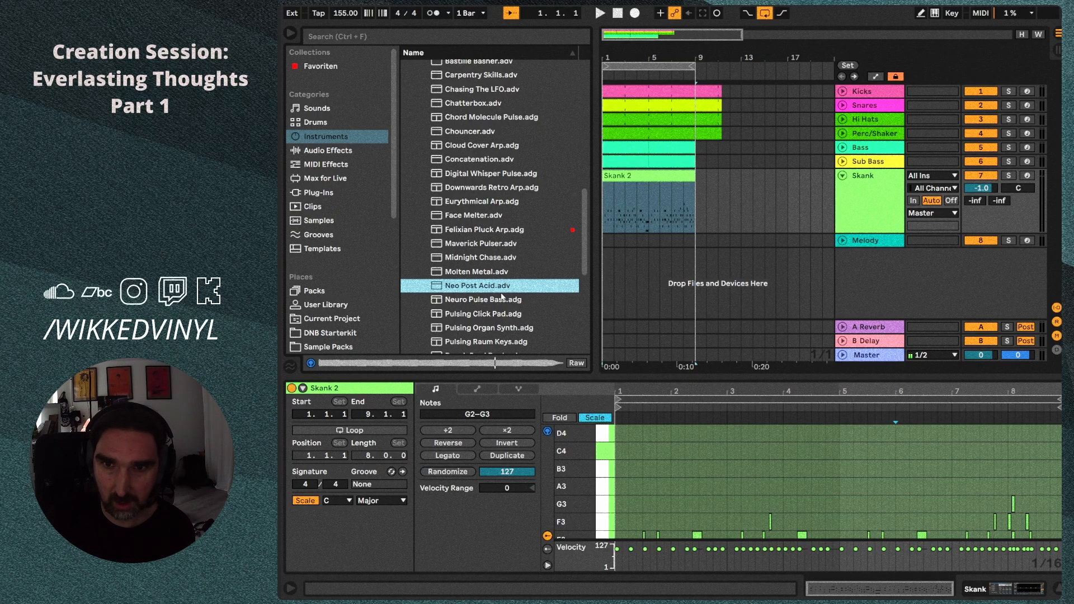
pyautogui.click(504, 300)
pyautogui.click(503, 333)
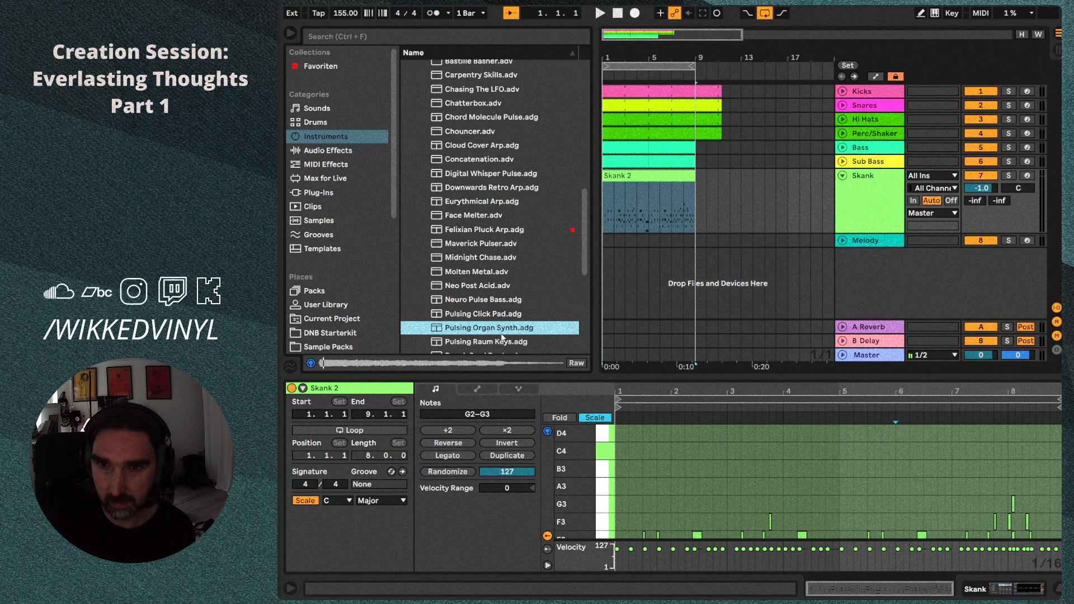
pyautogui.scroll(-2, 503, 338)
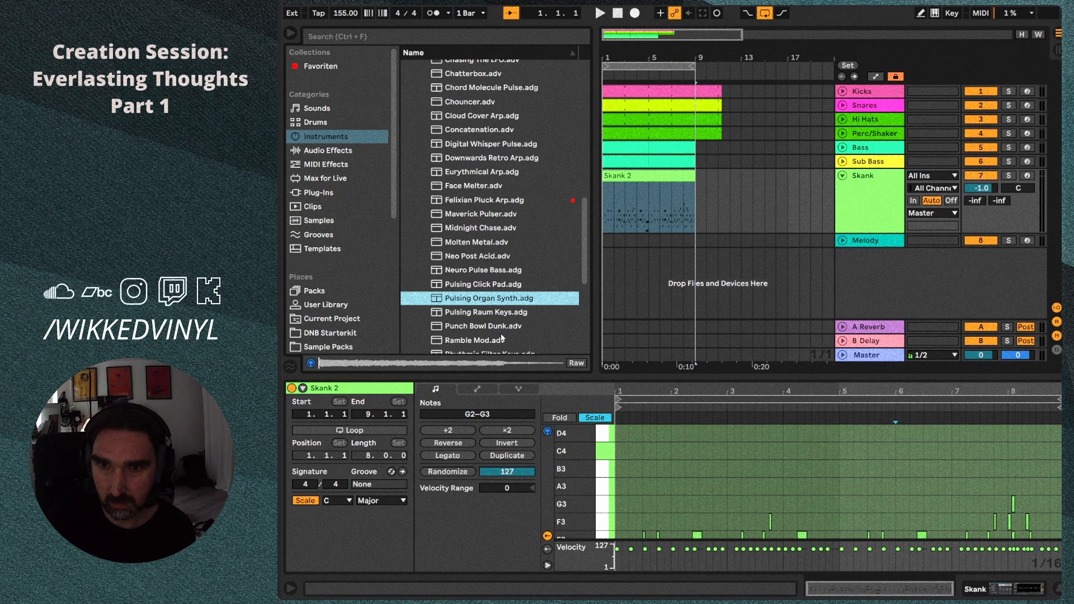
pyautogui.scroll(-1, 502, 337)
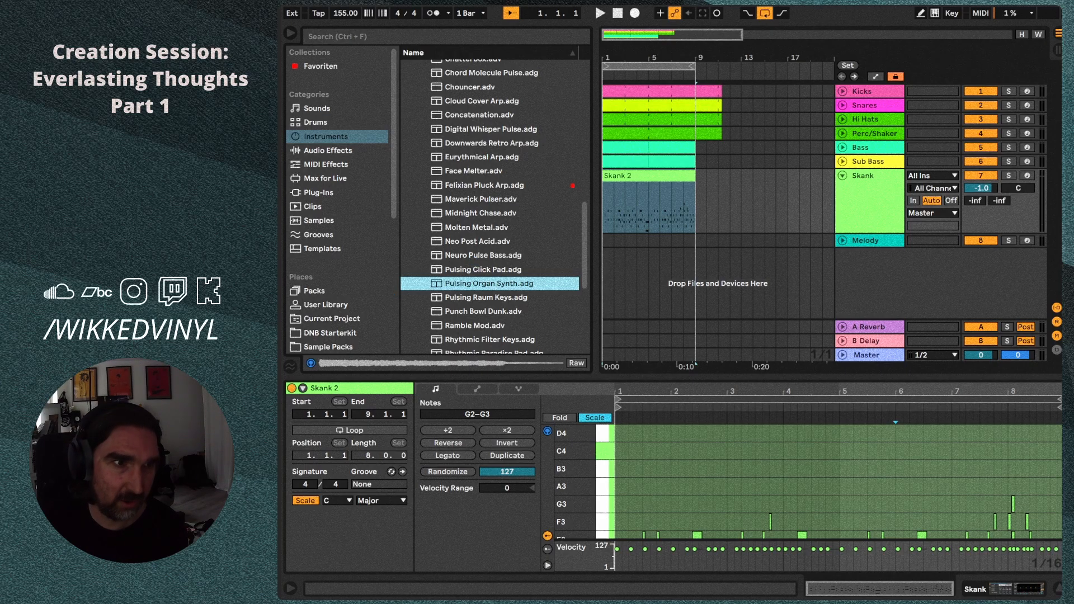
# Play the arrangement and audition Pulsing Organ Synth, Pulsing Raum Keys, Pulsing Click Pad and Neo Post Acid as the Skank track's instrument.
pyautogui.hotkey('shift', 'Tab')
pyautogui.click(600, 13)
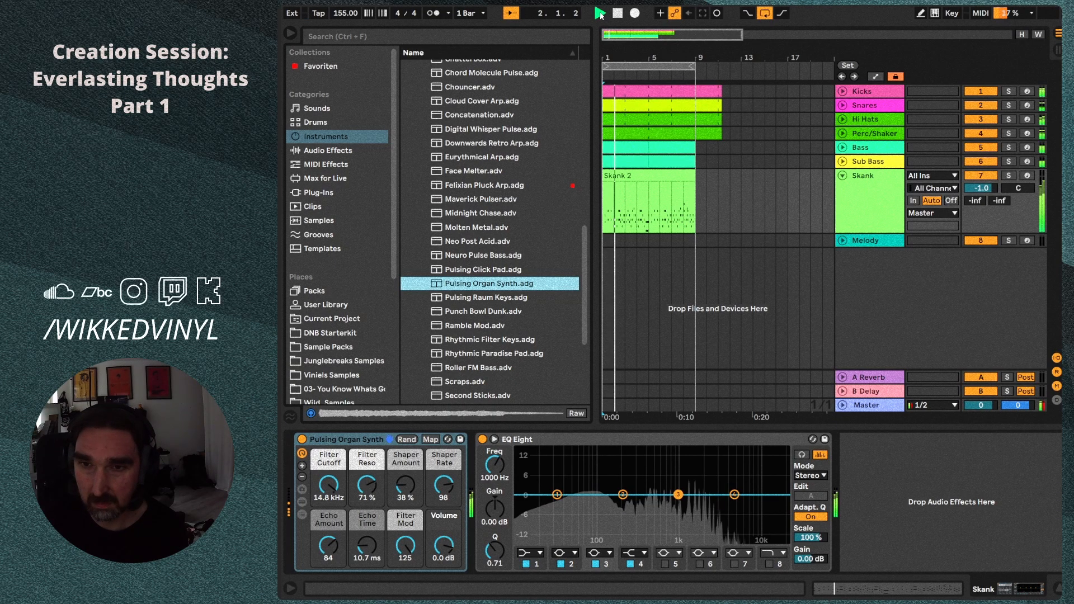
pyautogui.click(500, 297)
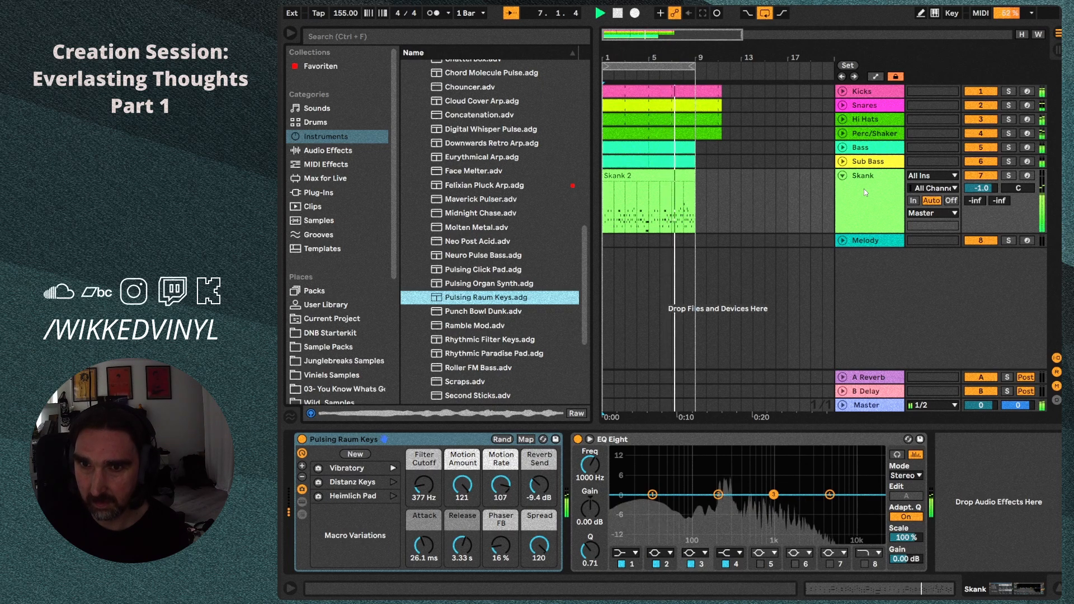
pyautogui.click(472, 255)
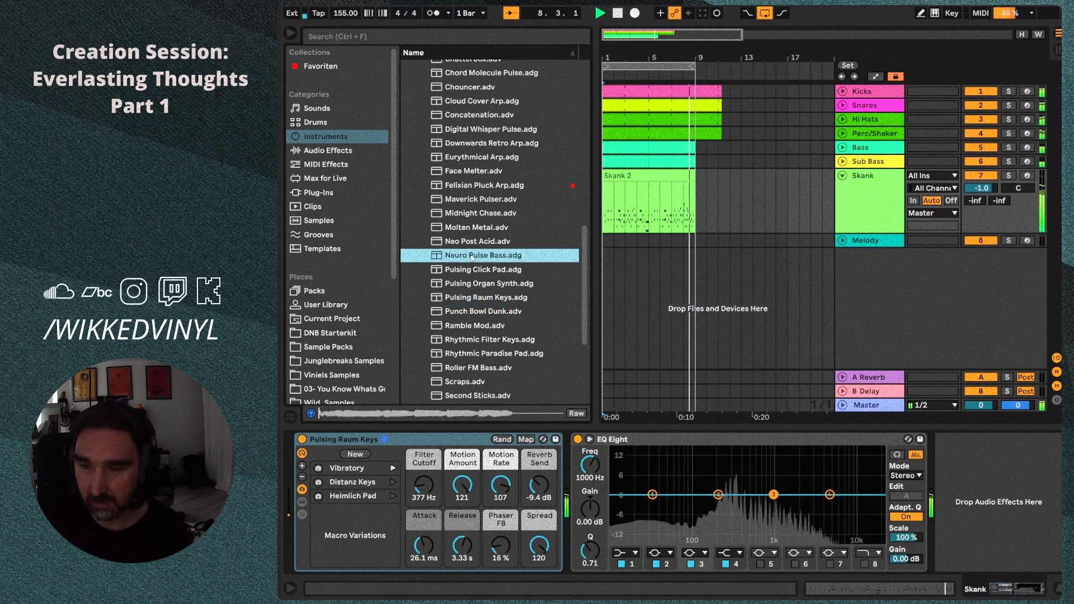
pyautogui.click(485, 271)
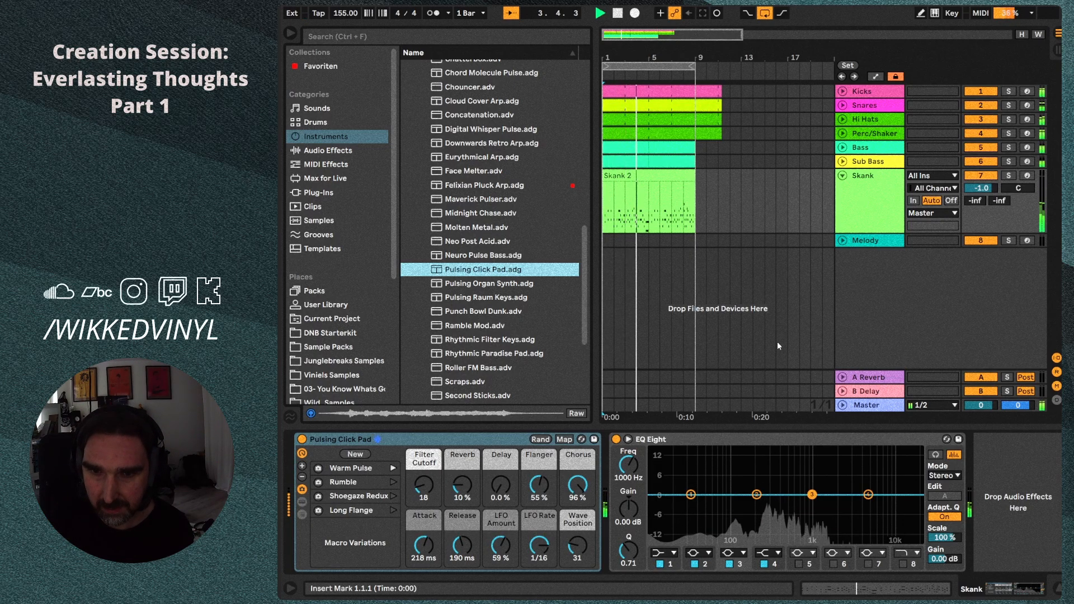
pyautogui.press('Up')
pyautogui.press('Up')
pyautogui.press('Return')
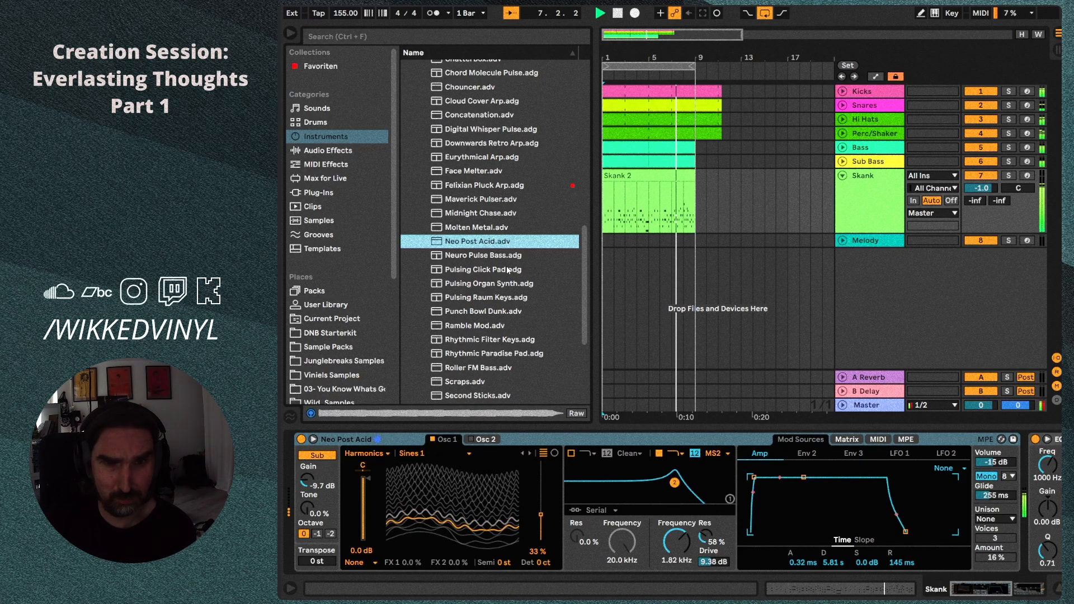
# Load Midnight Chase on the Skank track and set its oscillator 1 wavetable to Bit Ring from the Complex category.
pyautogui.moveTo(496, 213); pyautogui.dragTo(883, 202)
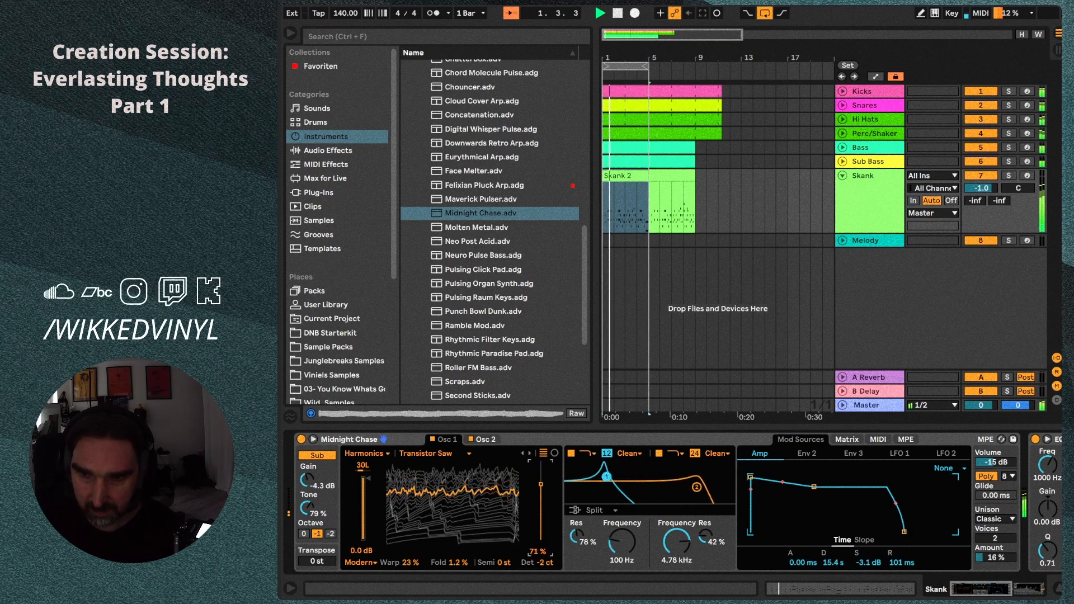
pyautogui.click(380, 456)
pyautogui.click(508, 475)
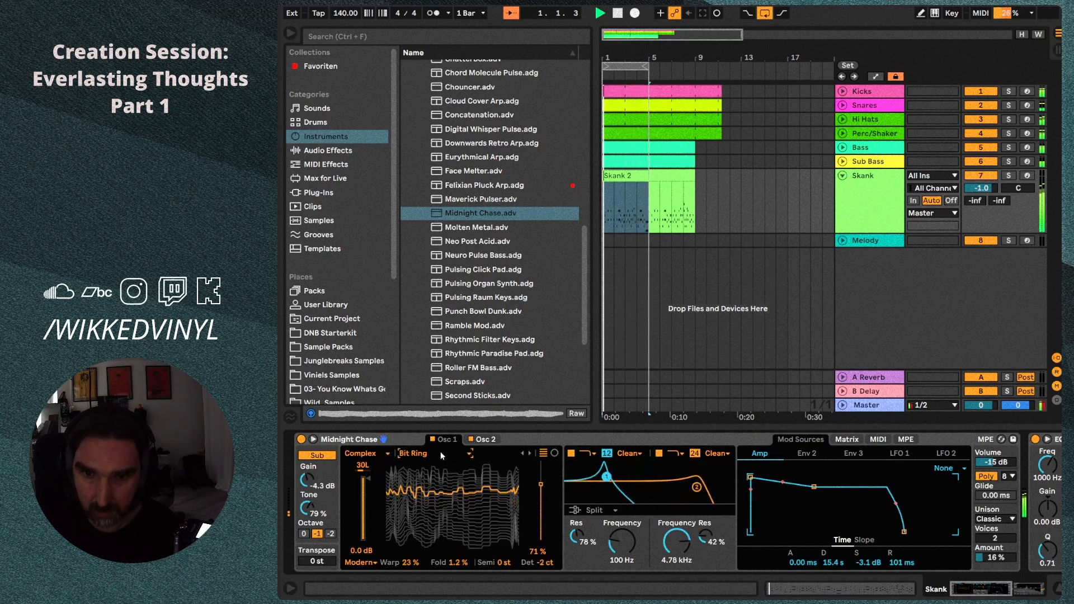
# Audition Whats The Antimatter and Space Arp on the Skank track, and extend the arrangement loop to bar 9.
pyautogui.press('Down')
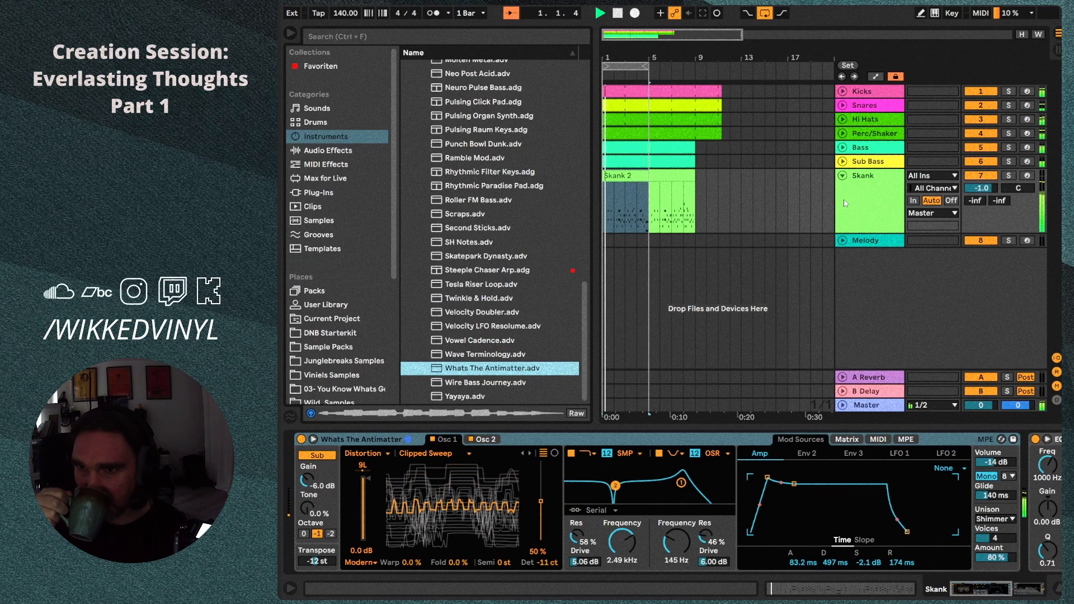
pyautogui.press('d')
pyautogui.press('o')
pyautogui.press('Return')
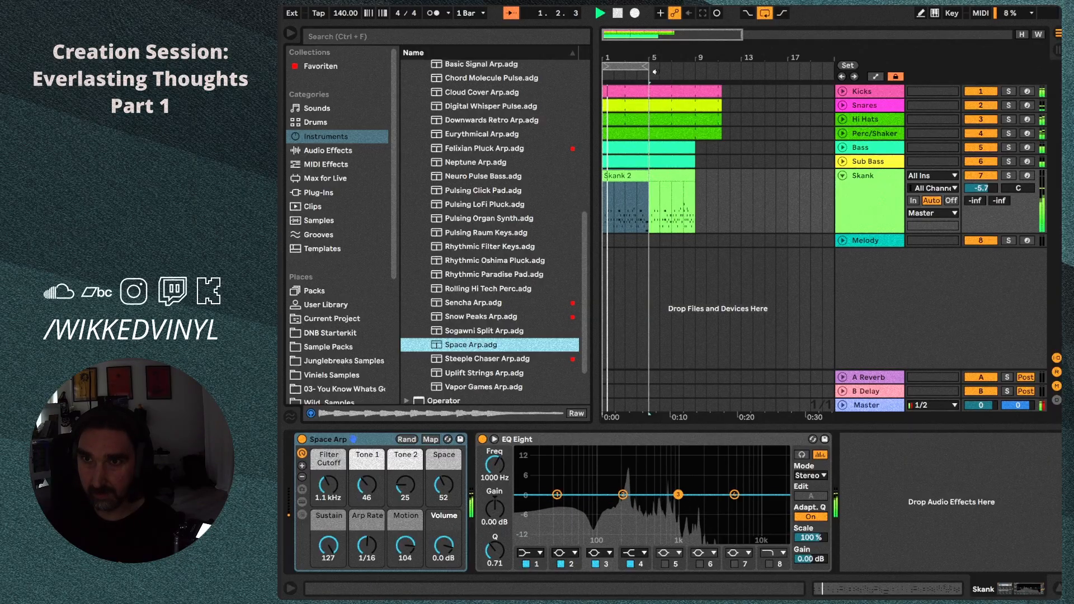
pyautogui.moveTo(648, 66); pyautogui.dragTo(692, 68)
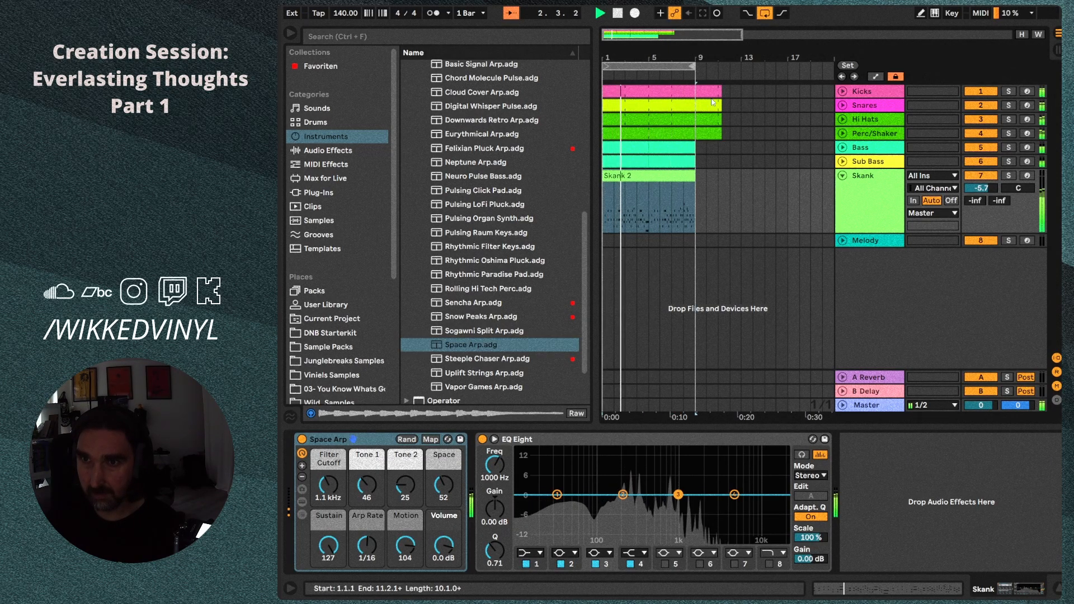
pyautogui.click(772, 240)
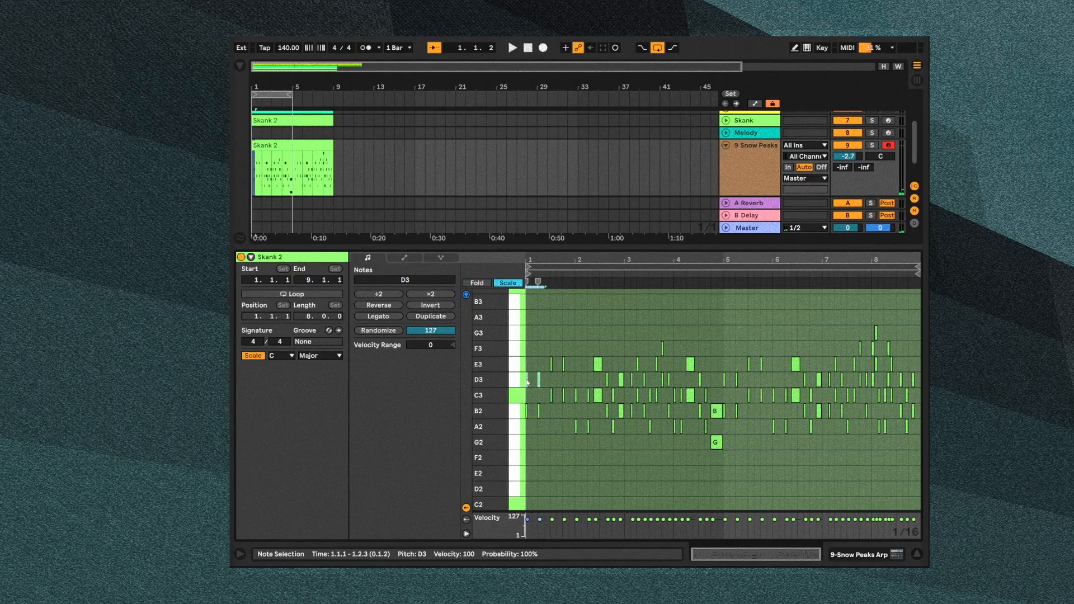
# Delete the lower B2, C3 and A2 notes of the short chords in bars 1 and 2 of the Snow Peaks Arp clip.
pyautogui.click(527, 412)
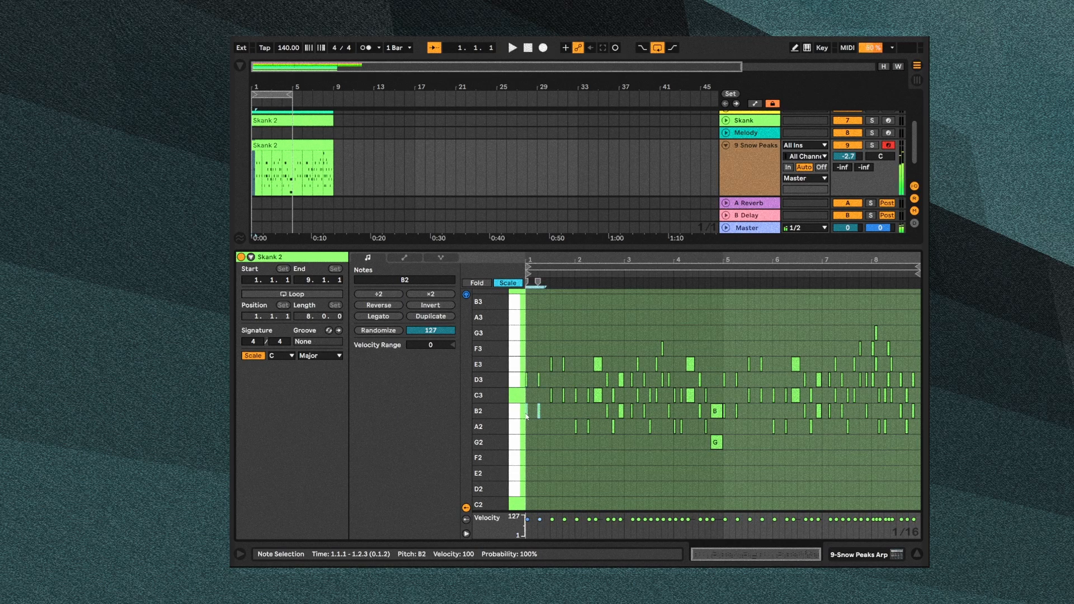
pyautogui.press('Delete')
pyautogui.press('Delete')
pyautogui.moveTo(546, 388); pyautogui.dragTo(619, 434)
pyautogui.press('Delete')
pyautogui.press('Delete')
# Thin out the short chords in bar 3 of the Snow Peaks Arp clip by deleting extra notes such as the B2s.
pyautogui.moveTo(643, 421); pyautogui.dragTo(653, 430)
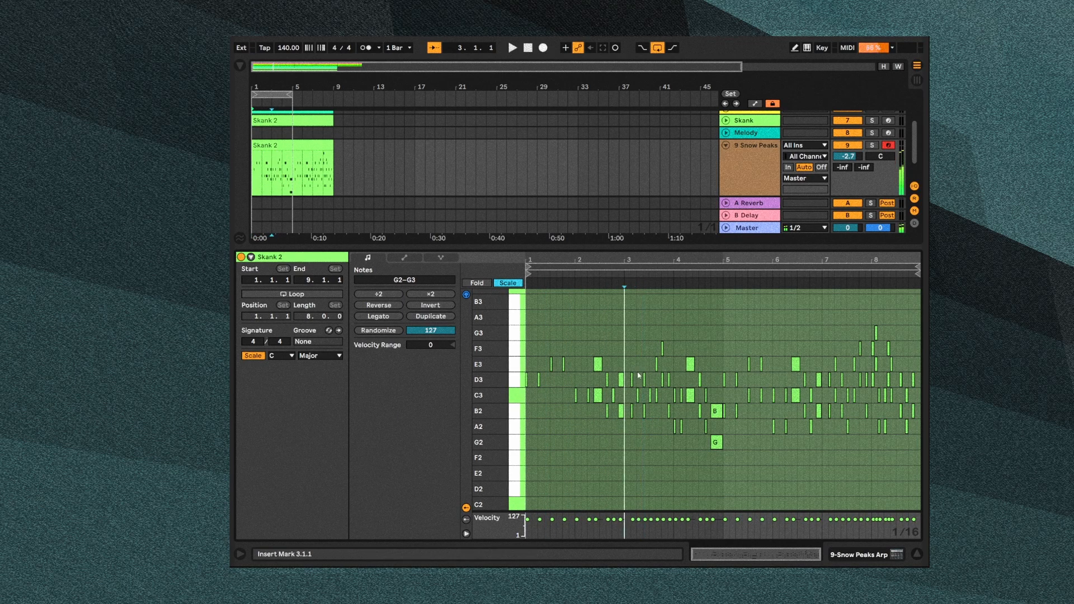
pyautogui.click(644, 392)
pyautogui.press('space')
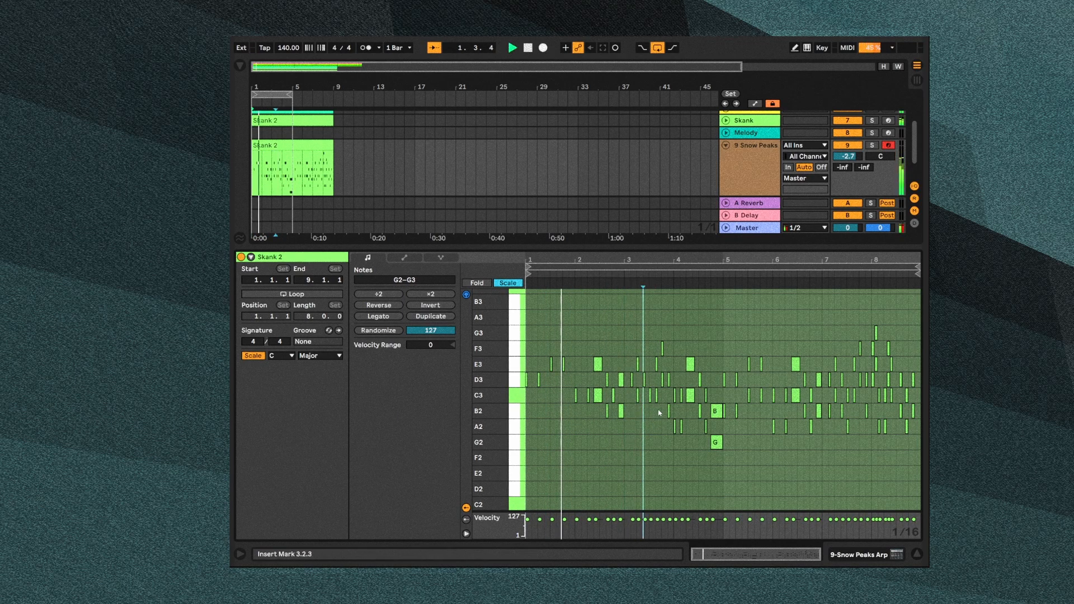
pyautogui.press('space')
pyautogui.click(656, 387)
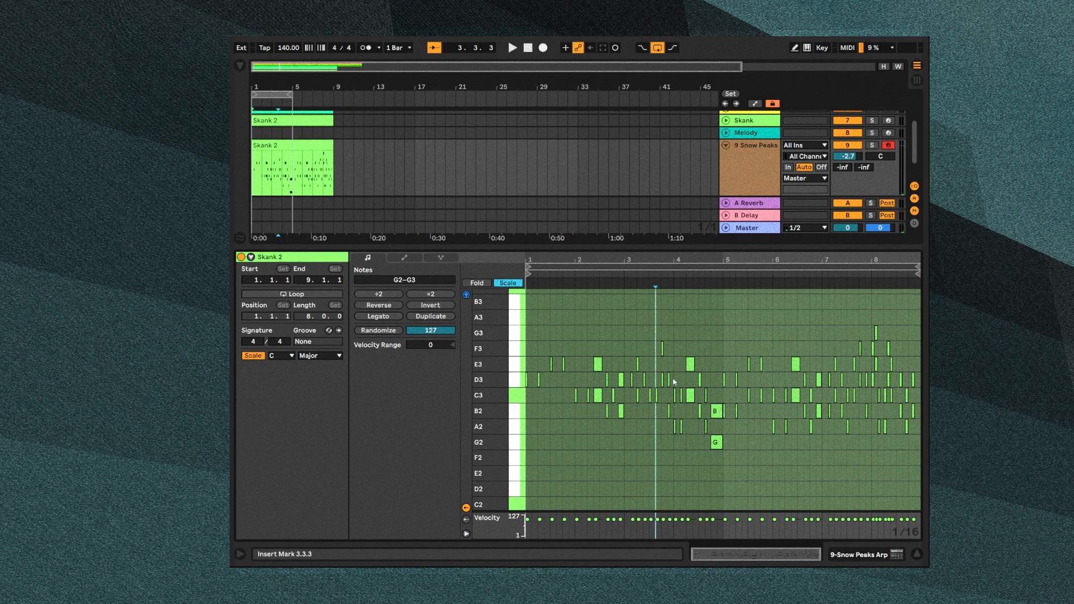
pyautogui.click(669, 380)
pyautogui.press('Delete')
# Thin out the short chords in the first three beats of bar 4, deleting extra notes including B2 and A2.
pyautogui.click(675, 395)
pyautogui.press('Delete')
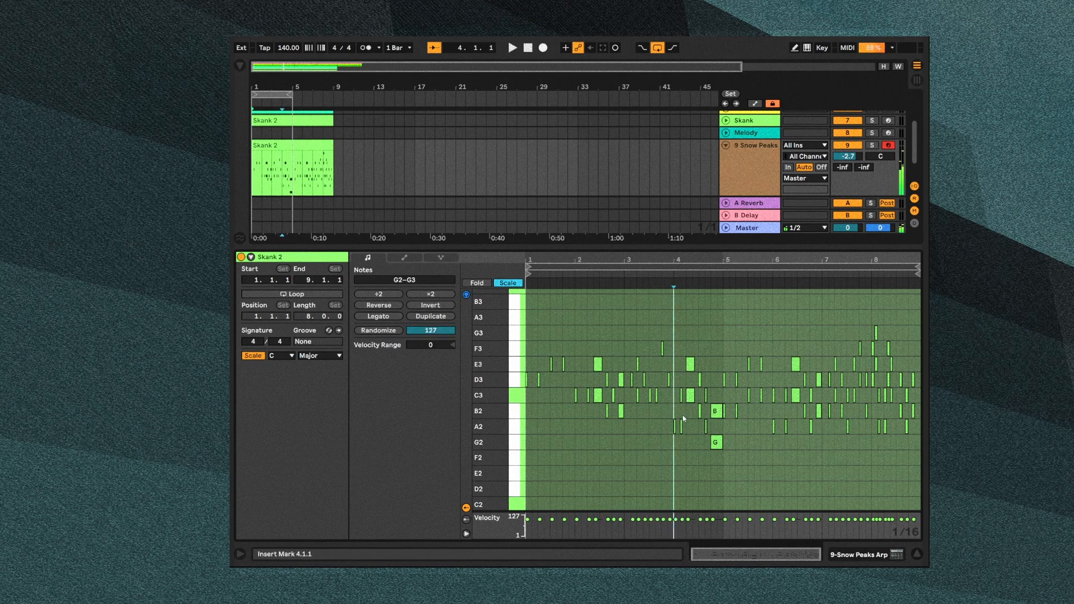
pyautogui.click(681, 426)
pyautogui.press('Delete')
pyautogui.moveTo(697, 405); pyautogui.dragTo(709, 432)
pyautogui.press('Delete')
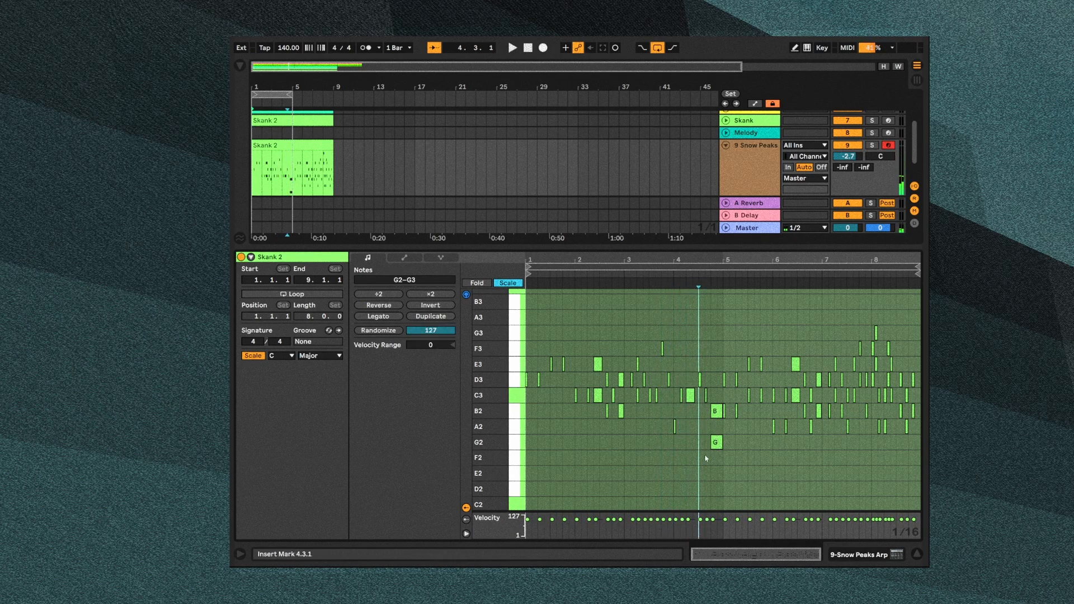
# Delete the longer G2 note near the end of bar 4 in the Snow Peaks Arp clip.
pyautogui.press('space')
pyautogui.click(716, 443)
pyautogui.press('Delete')
pyautogui.click(663, 461)
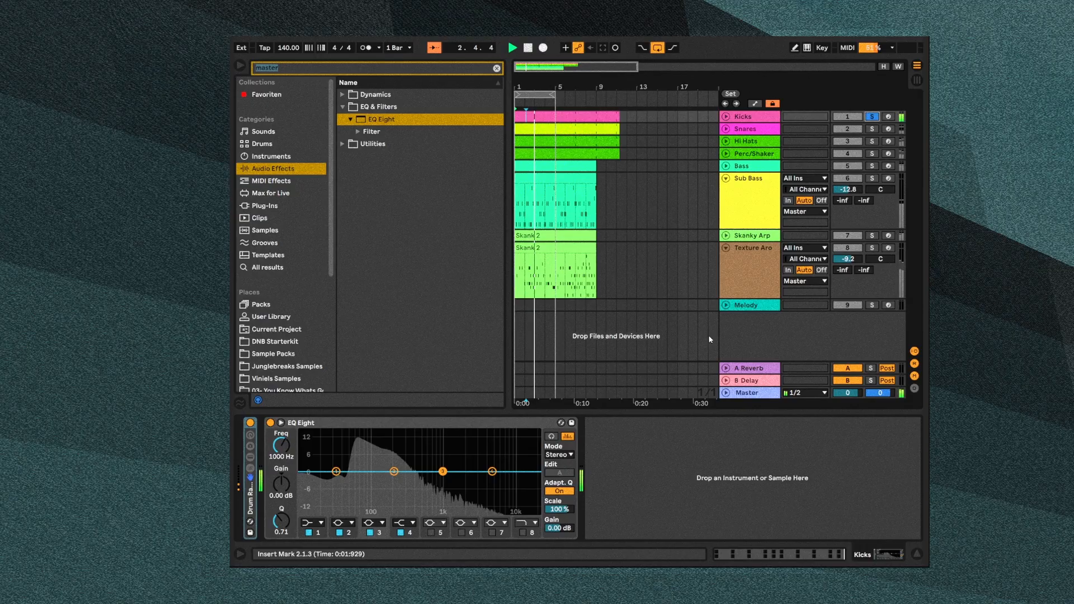
# Turn off band 4 and reshape bands 1 and 3 of the EQ Eight on the Kicks track, and unsolo the track.
pyautogui.click(401, 533)
pyautogui.click(383, 523)
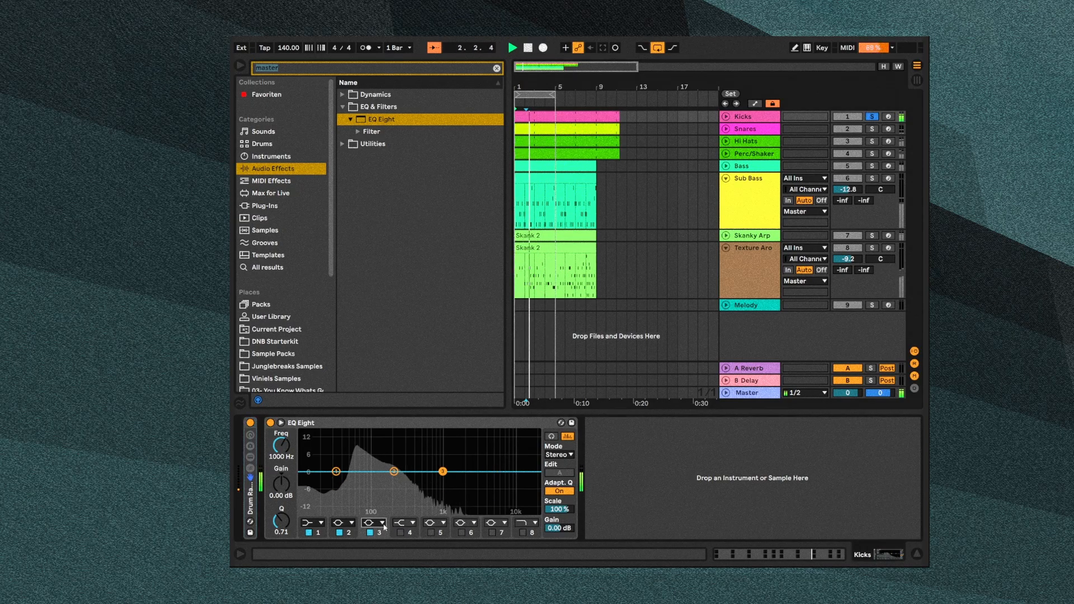
pyautogui.moveTo(443, 472); pyautogui.dragTo(420, 473)
pyautogui.moveTo(336, 472); pyautogui.dragTo(422, 480)
pyautogui.moveTo(334, 475); pyautogui.dragTo(372, 462)
pyautogui.click(316, 521)
pyautogui.click(872, 117)
# Give the soloed Snares track a single EQ Eight, removing the duplicate, with band 4 off and band 3 as a high cut.
pyautogui.moveTo(381, 119); pyautogui.dragTo(747, 129)
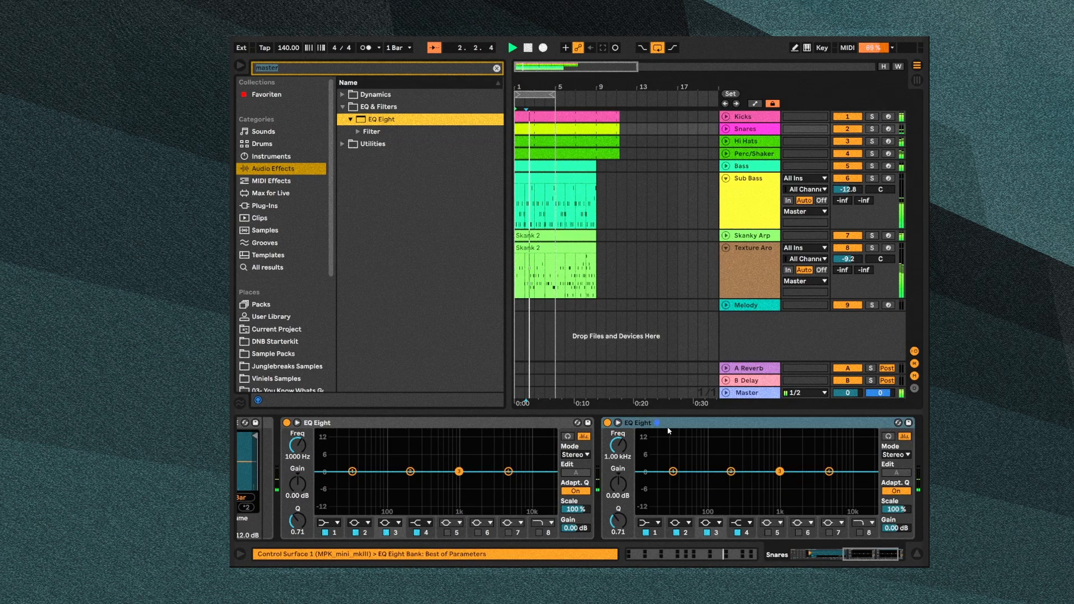
pyautogui.press('Delete')
pyautogui.click(872, 129)
pyautogui.click(417, 532)
pyautogui.click(398, 524)
pyautogui.moveTo(460, 471); pyautogui.dragTo(502, 481)
# Low-cut the Snares with EQ Eight band 1 at 182 Hz and unsolo the track.
pyautogui.click(329, 524)
pyautogui.moveTo(352, 472); pyautogui.dragTo(407, 486)
pyautogui.click(327, 523)
pyautogui.click(872, 128)
pyautogui.click(726, 128)
pyautogui.click(726, 128)
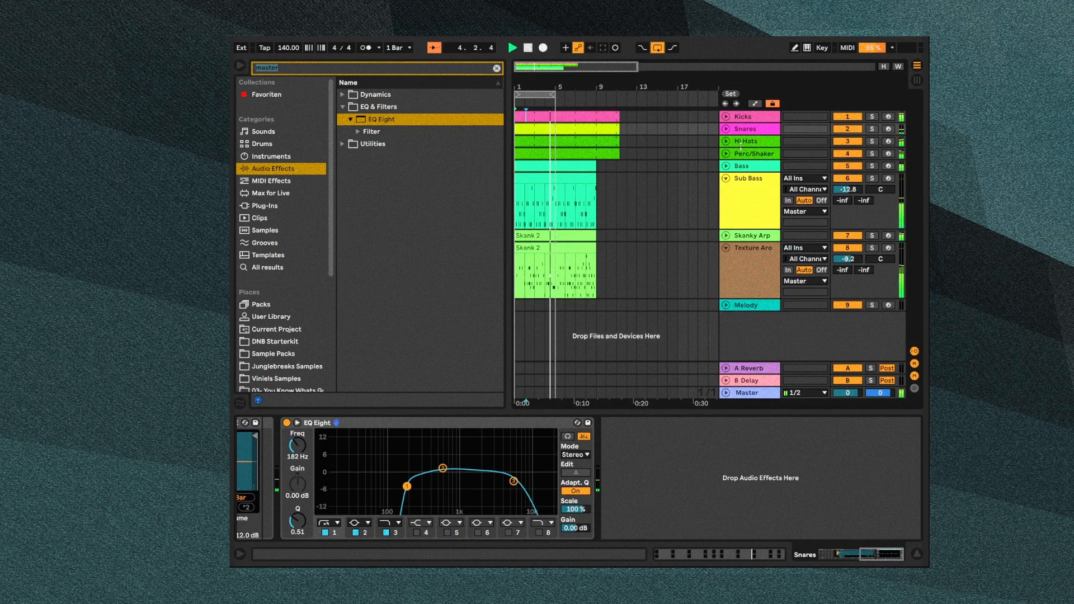
# Solo the Hi Hats track and add an EQ Eight with band 3 as a high cut at 9.38 kHz.
pyautogui.click(725, 141)
pyautogui.click(871, 141)
pyautogui.moveTo(382, 119); pyautogui.dragTo(379, 491)
pyautogui.moveTo(443, 472); pyautogui.dragTo(511, 480)
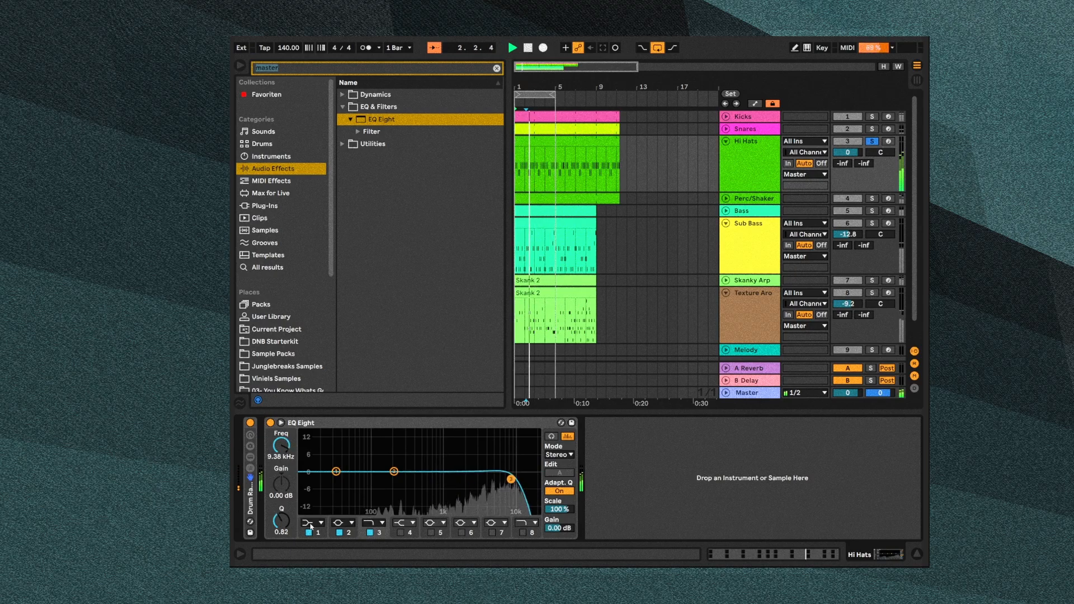
# Low-cut the Hi Hats with EQ Eight band 1, set the band 3 high cut to 9.18 kHz, and unsolo the track.
pyautogui.moveTo(394, 471); pyautogui.dragTo(441, 471)
pyautogui.moveTo(336, 472); pyautogui.dragTo(409, 481)
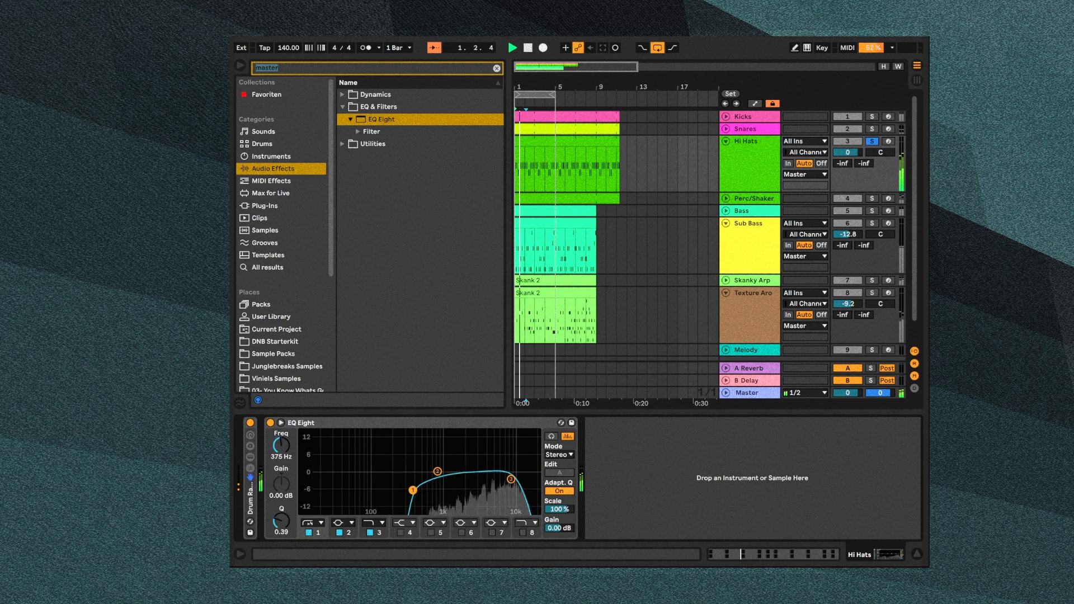
pyautogui.click(442, 471)
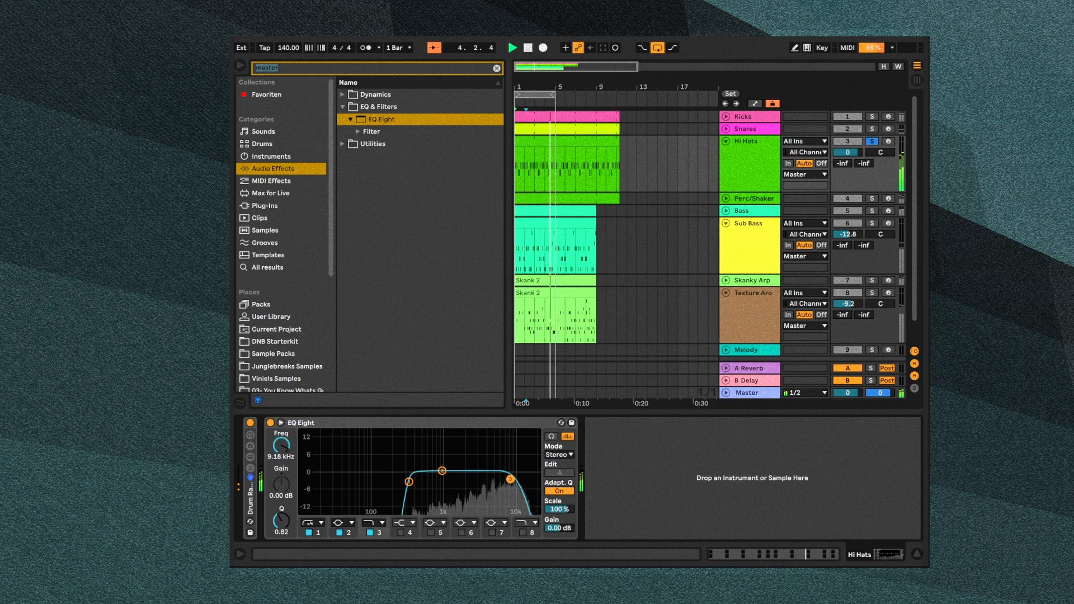
pyautogui.click(511, 480)
pyautogui.click(871, 141)
pyautogui.click(726, 141)
# Solo the Perc/Shaker track and shape its EQ Eight with a band 3 high cut at 9.18 kHz and a band 1 low cut.
pyautogui.click(725, 154)
pyautogui.click(871, 153)
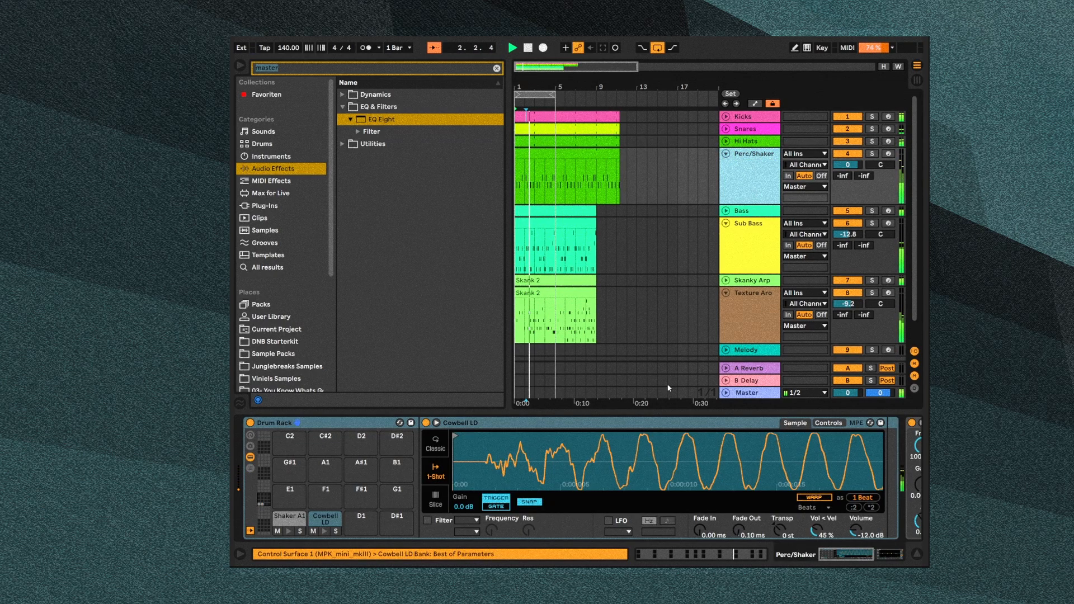
pyautogui.moveTo(522, 481); pyautogui.dragTo(511, 481)
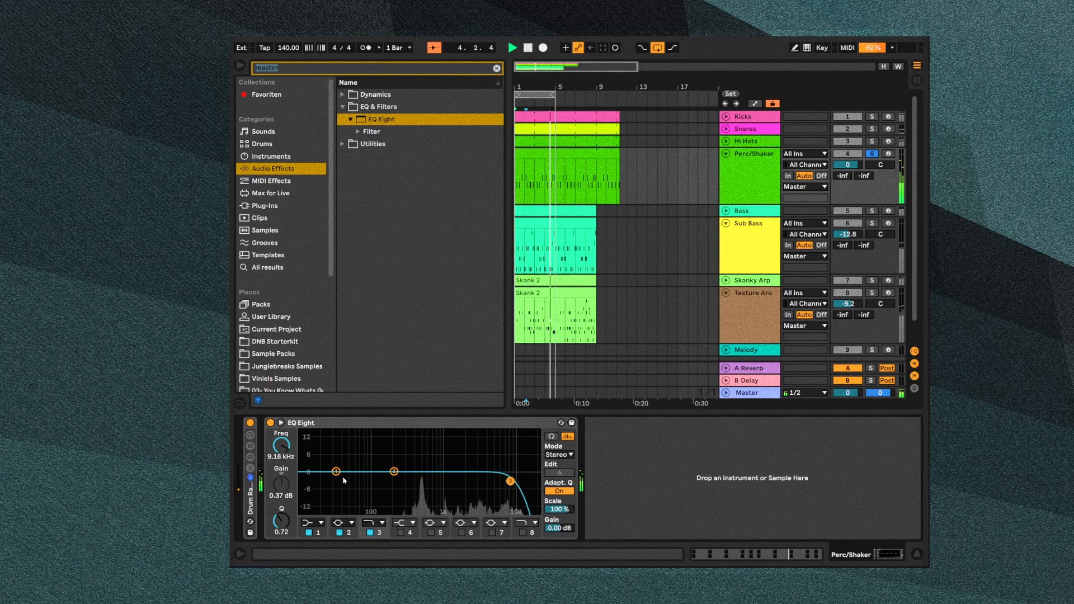
pyautogui.moveTo(394, 472); pyautogui.dragTo(425, 472)
pyautogui.click(336, 471)
pyautogui.click(313, 523)
pyautogui.click(315, 510)
pyautogui.moveTo(336, 480); pyautogui.dragTo(413, 481)
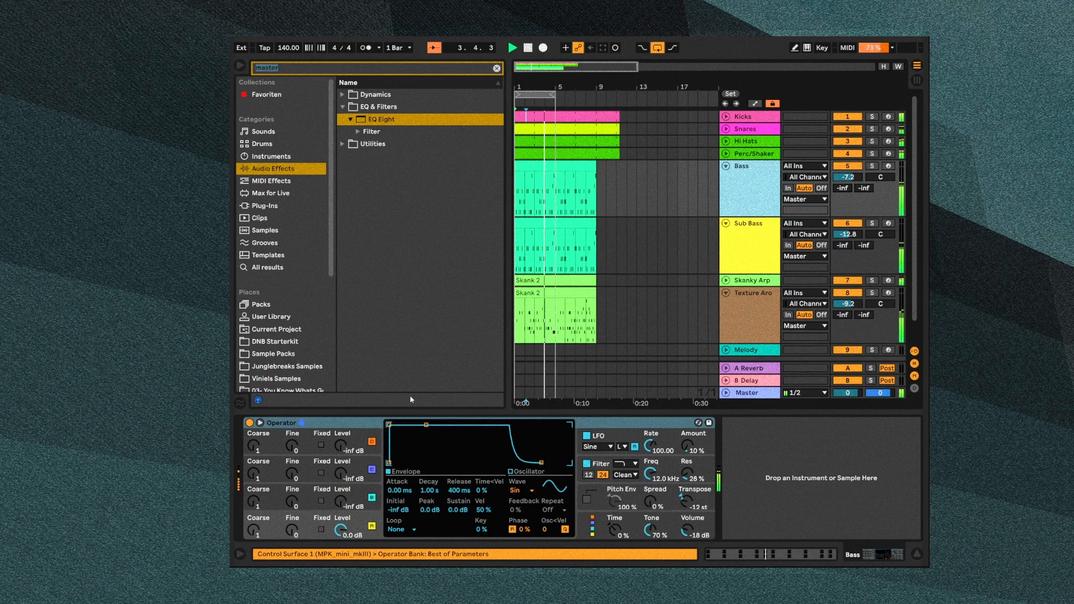
# Shape the bass layers' EQs, high-cutting the Sub Bass at 138 Hz and boosting the Bass by 7.31 dB at 65.3 Hz.
pyautogui.moveTo(711, 471); pyautogui.dragTo(711, 469)
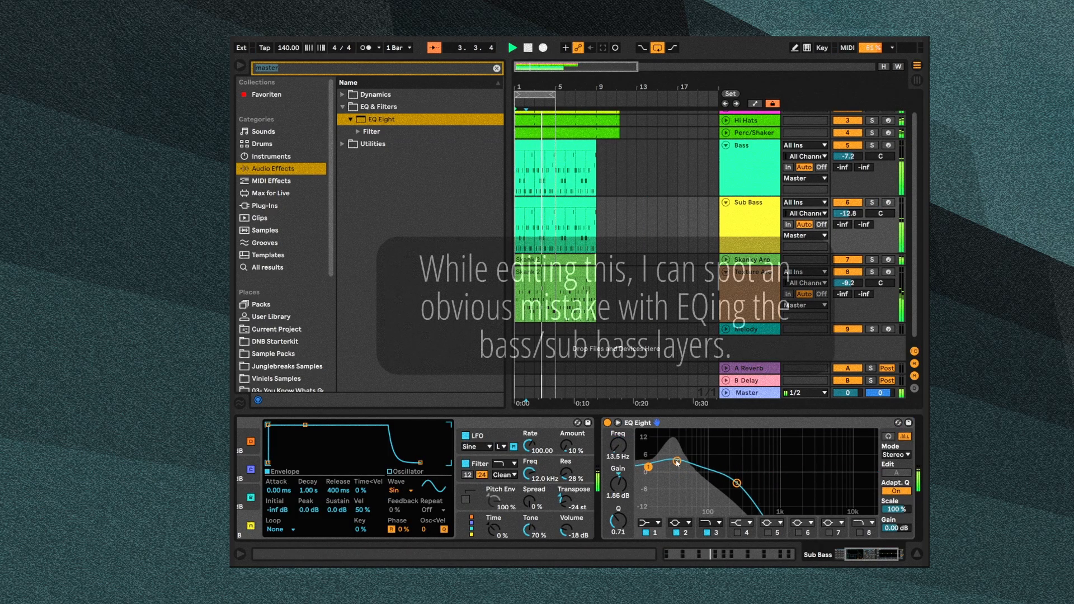
pyautogui.moveTo(718, 488); pyautogui.dragTo(720, 487)
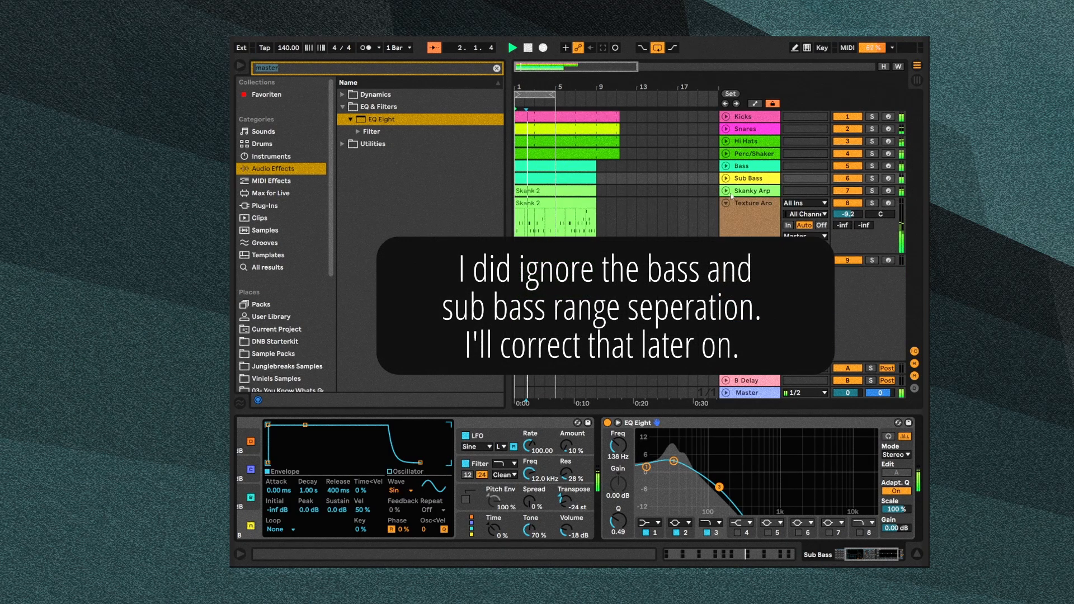
pyautogui.click(702, 469)
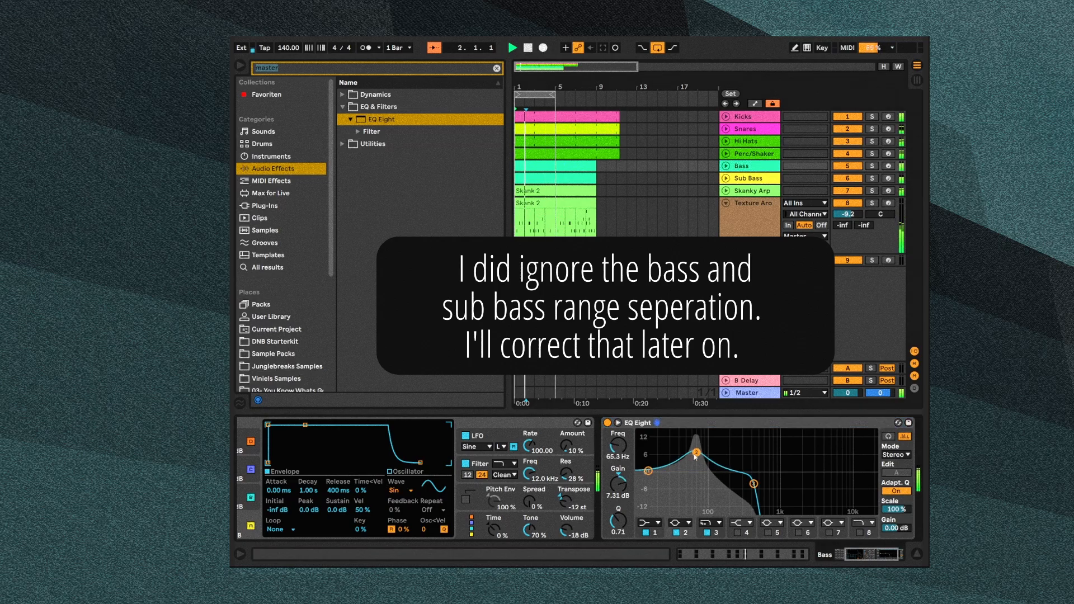
pyautogui.moveTo(702, 469); pyautogui.dragTo(695, 460)
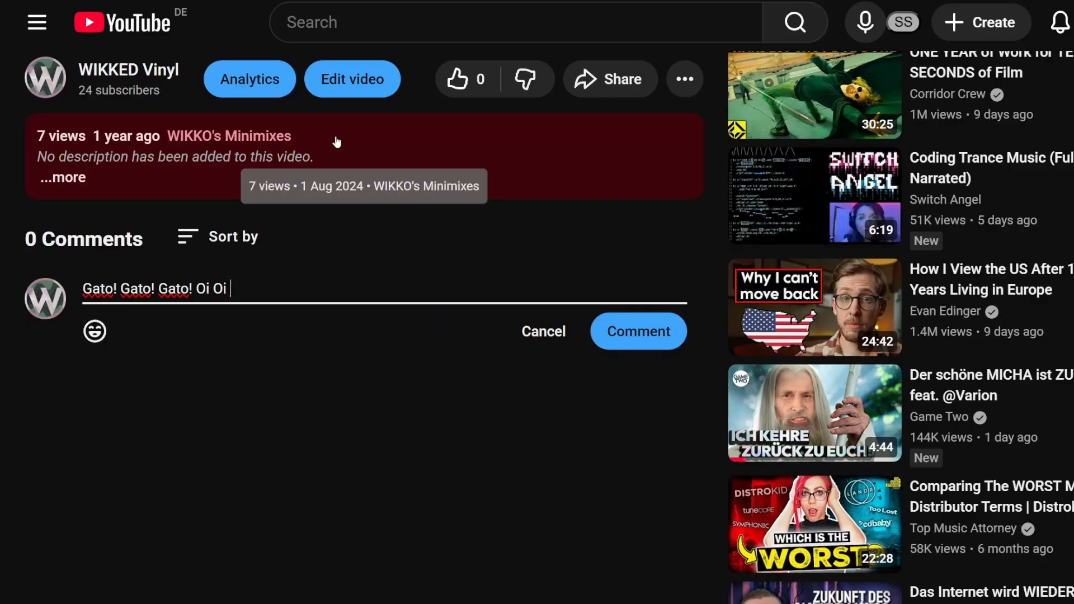
pyautogui.write('Oi')
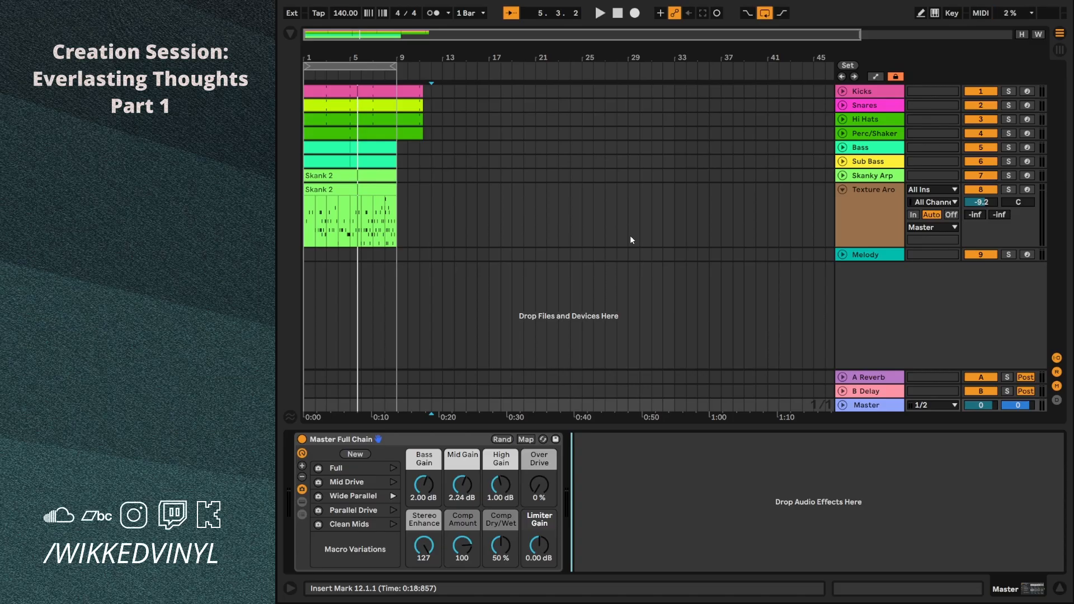
# Select the Melody track, search the instruments for "wave", and list the Guitar & Plucked instrument rack presets.
pyautogui.click(489, 255)
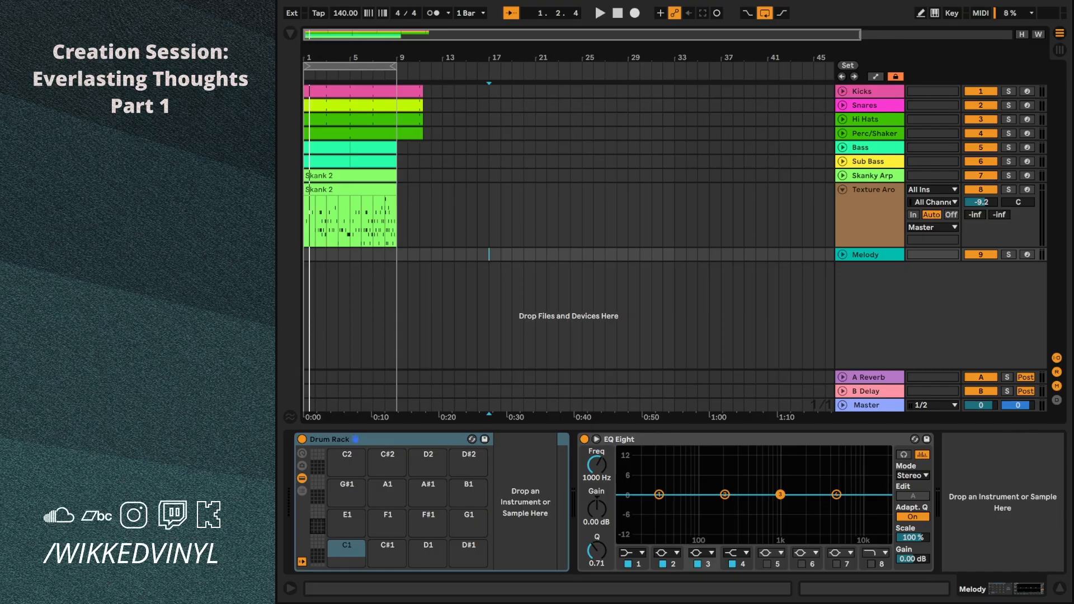
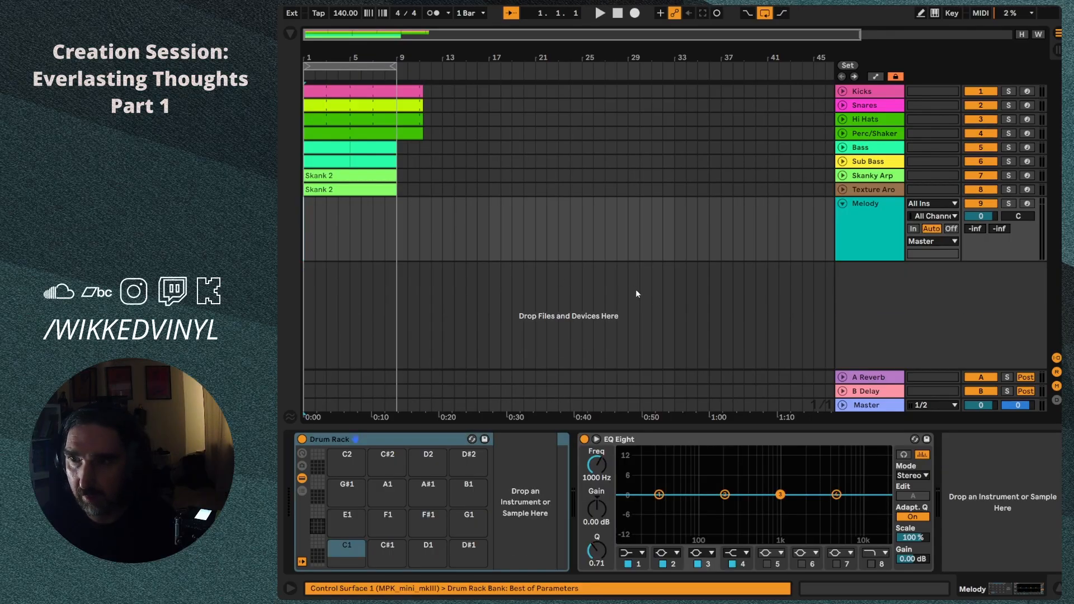
pyautogui.hotkey('ctrl', 'f')
pyautogui.write('wave')
pyautogui.click(339, 150)
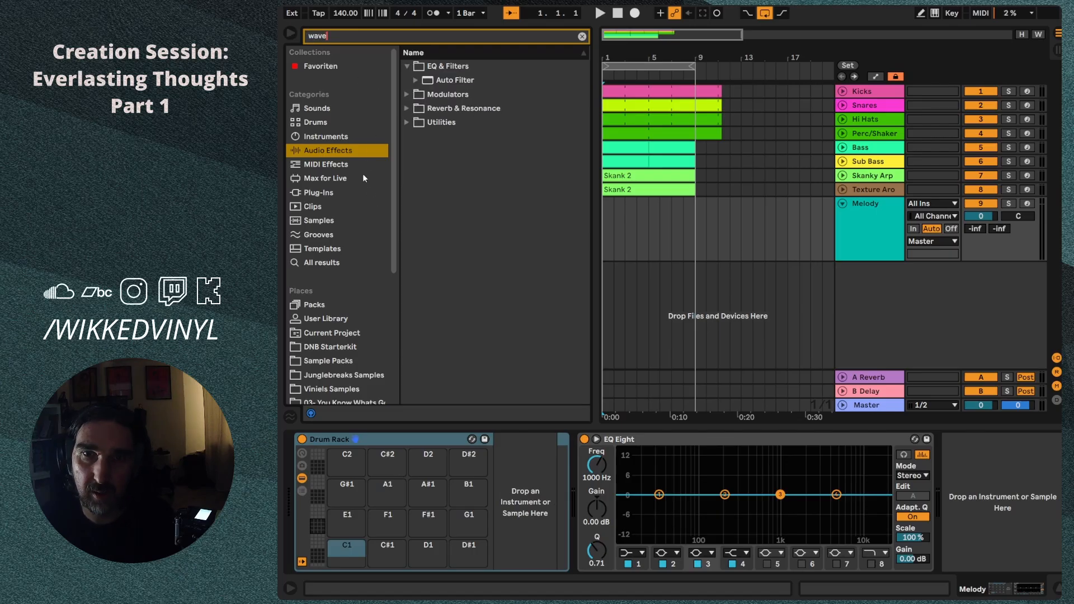
pyautogui.click(326, 137)
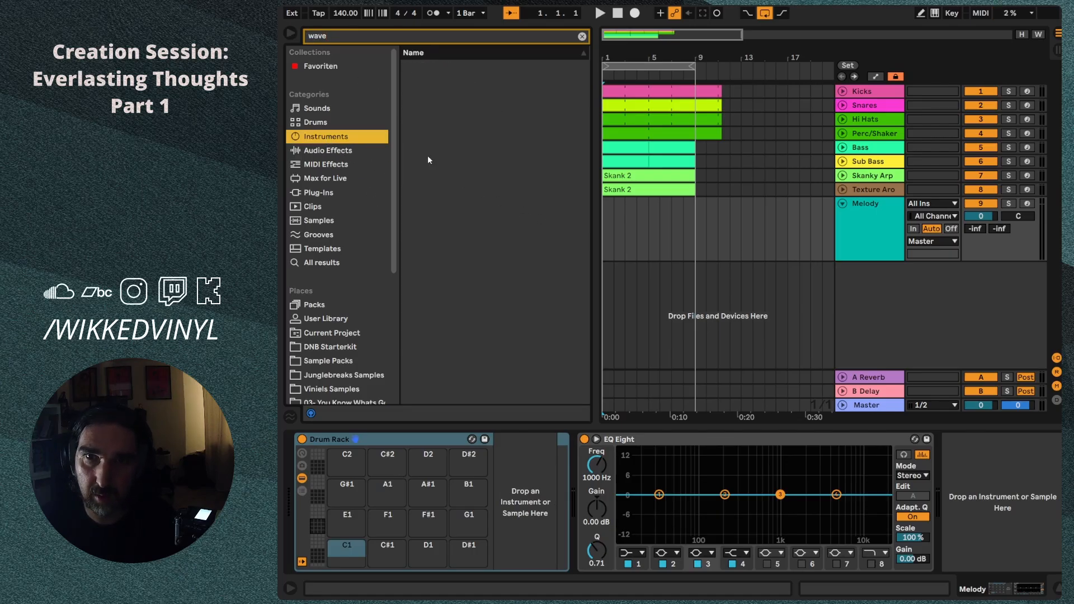
pyautogui.click(451, 151)
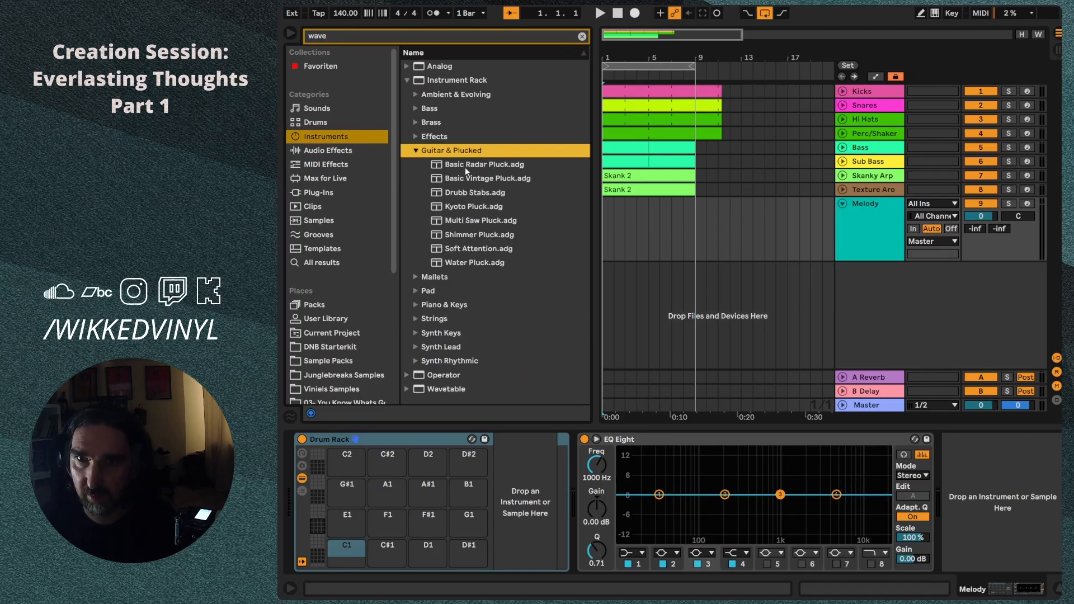
# Audition the plucked presets, including Basic Radar Pluck, Drubb Stabs, Kyoto Pluck, Multi Saw Pluck, Shimmer Pluck and Water Pluck.
pyautogui.click(465, 166)
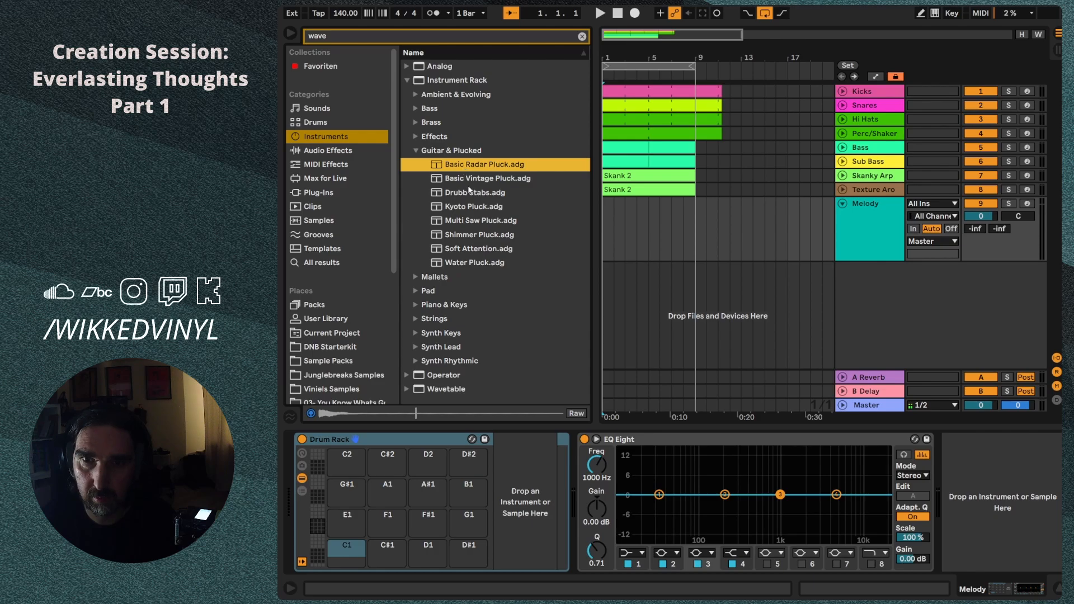
pyautogui.click(478, 193)
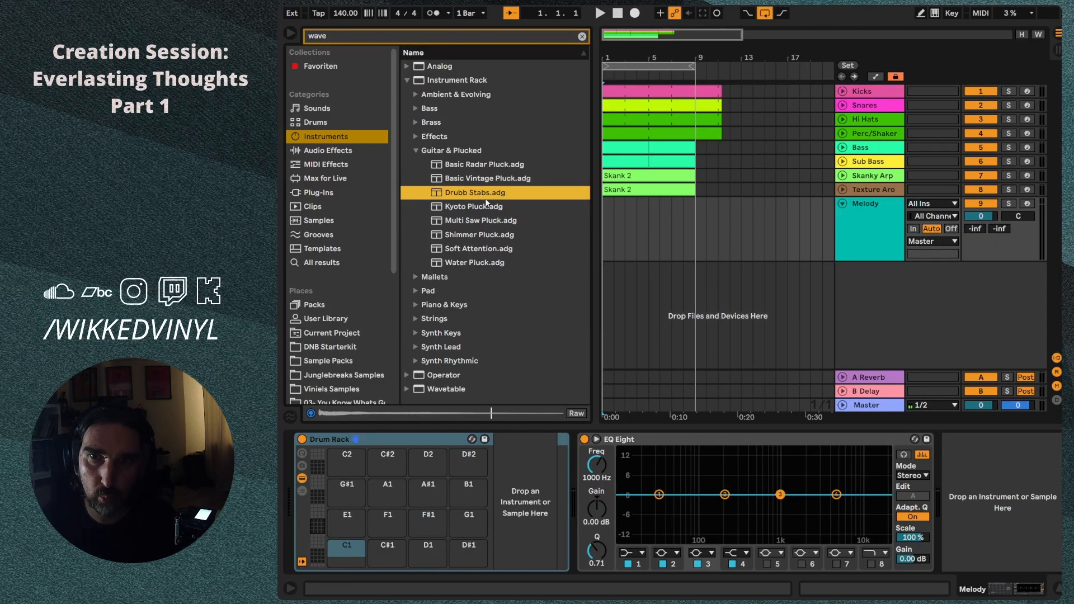
pyautogui.click(487, 209)
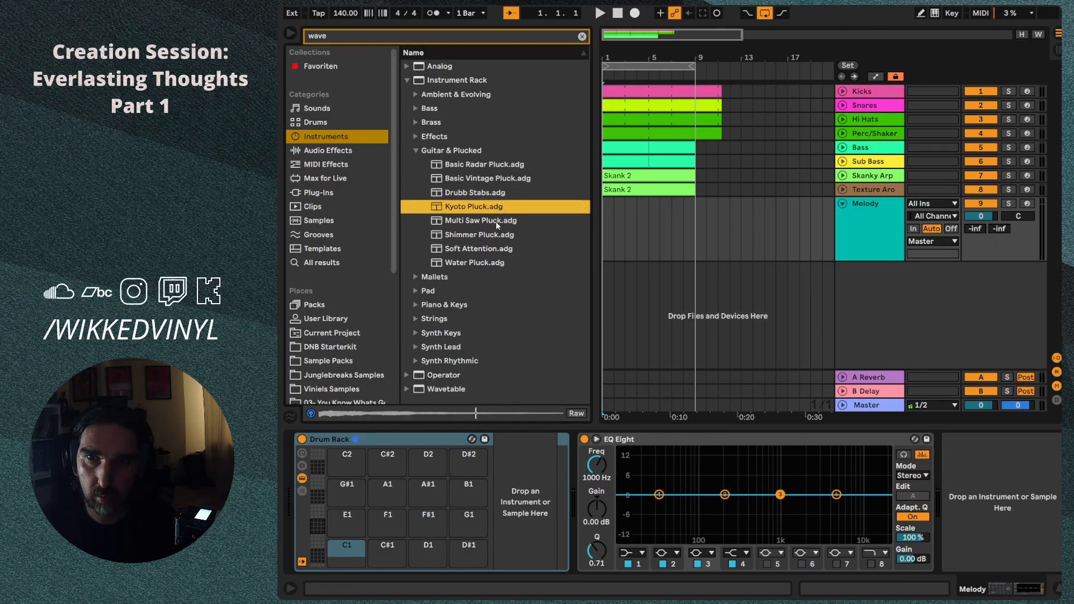
pyautogui.click(496, 221)
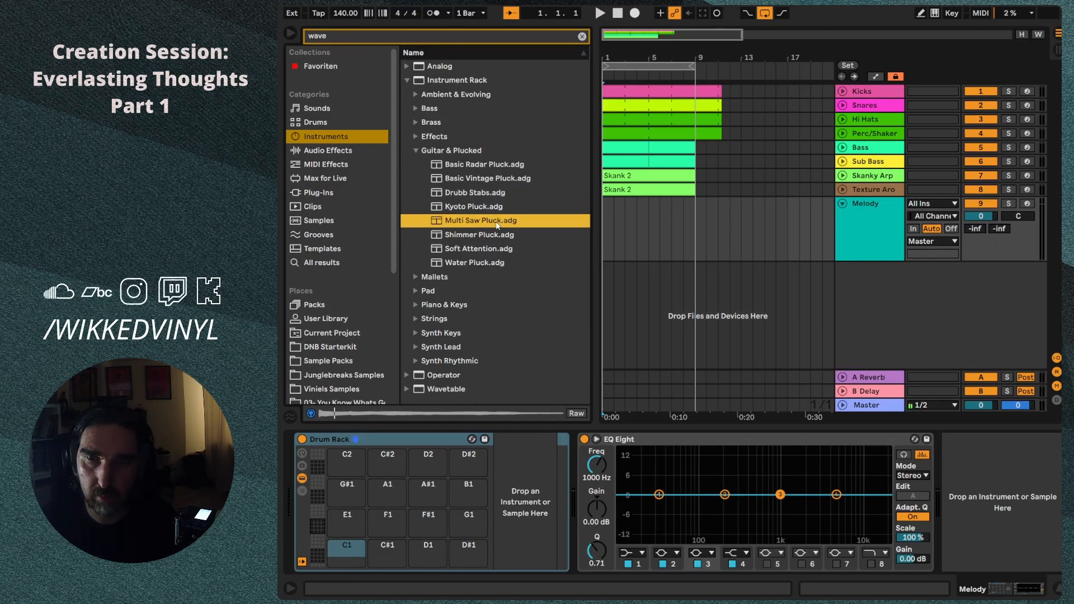
pyautogui.click(499, 235)
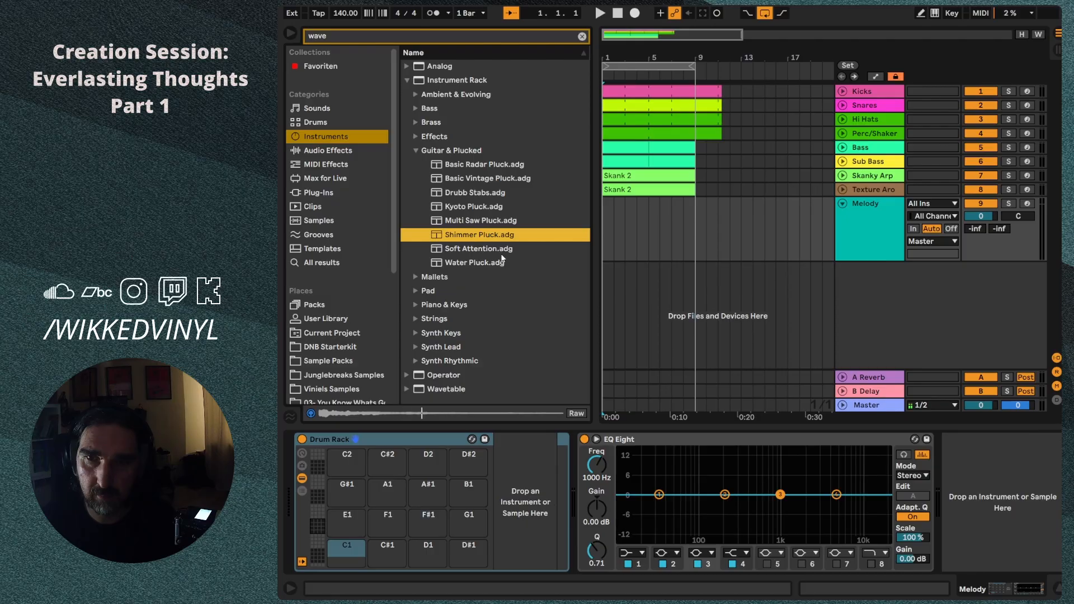
pyautogui.press('Down')
pyautogui.click(499, 264)
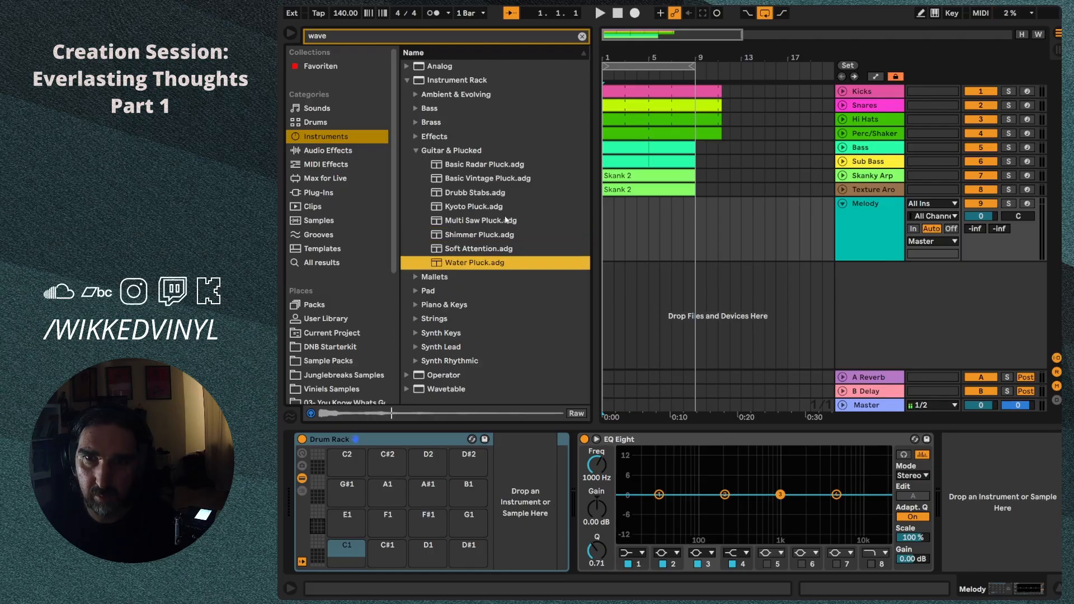
pyautogui.click(498, 196)
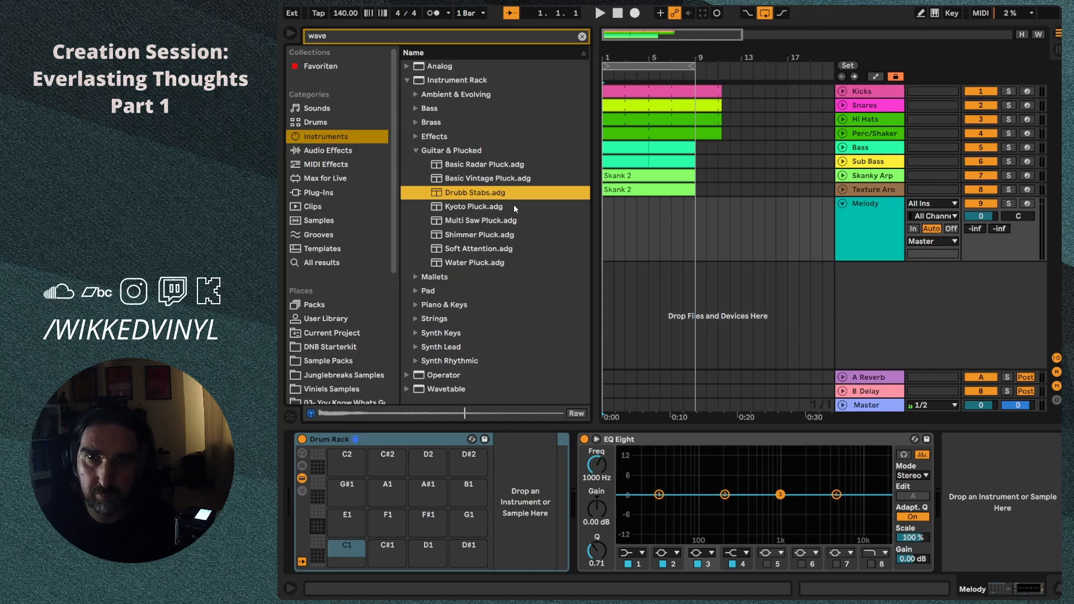
# Audition the Ambient & Evolving presets ASMR Cave Texture, Interplanetary Trip Pad, Mindfulness, Lab Ambient and Wave Evolve Pad.
pyautogui.click(417, 96)
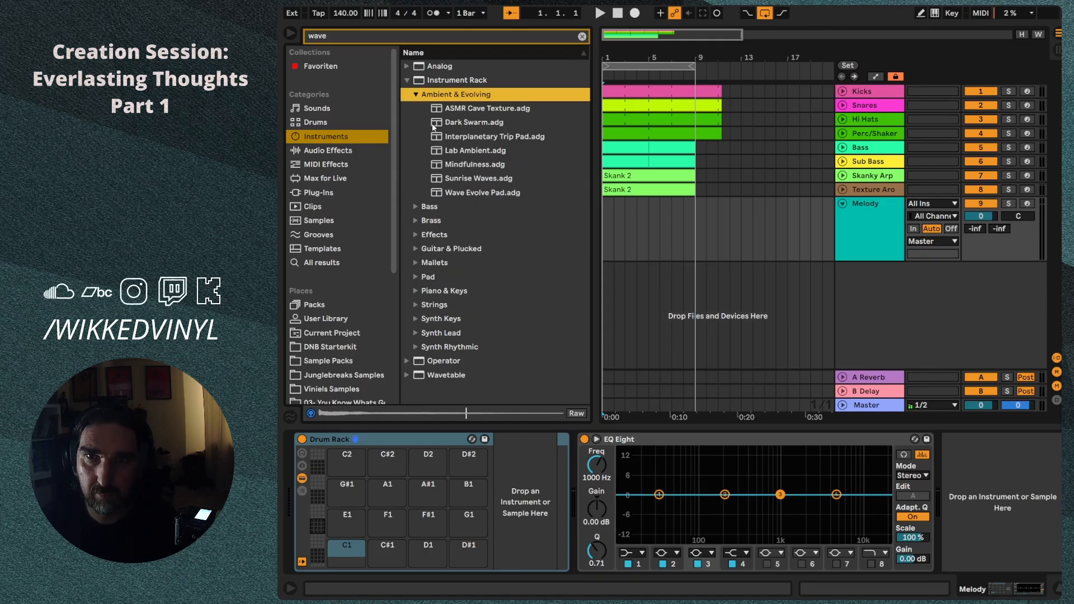
pyautogui.click(484, 109)
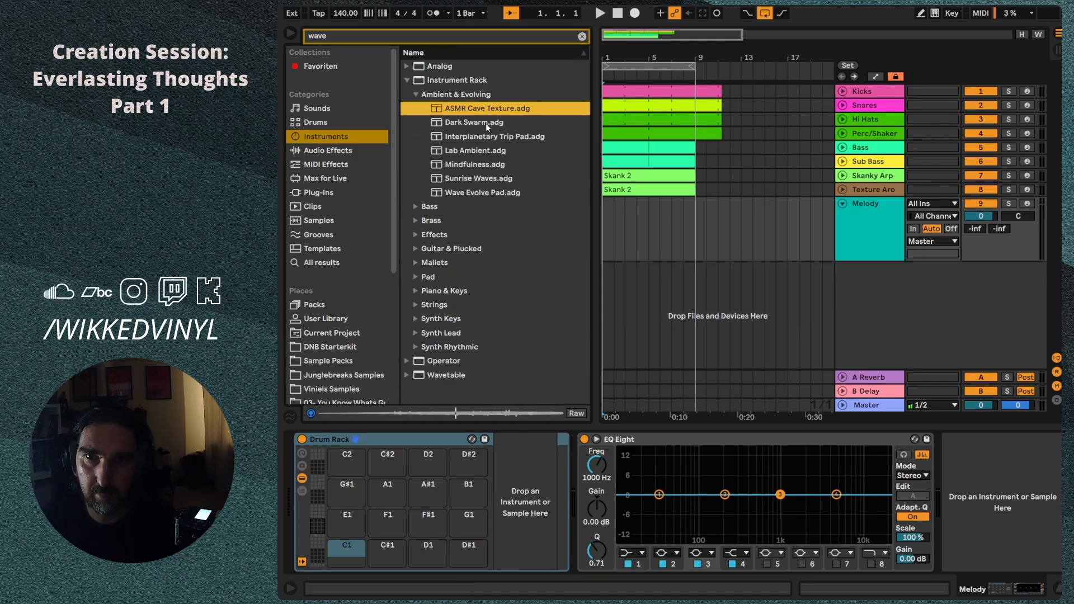
pyautogui.click(489, 138)
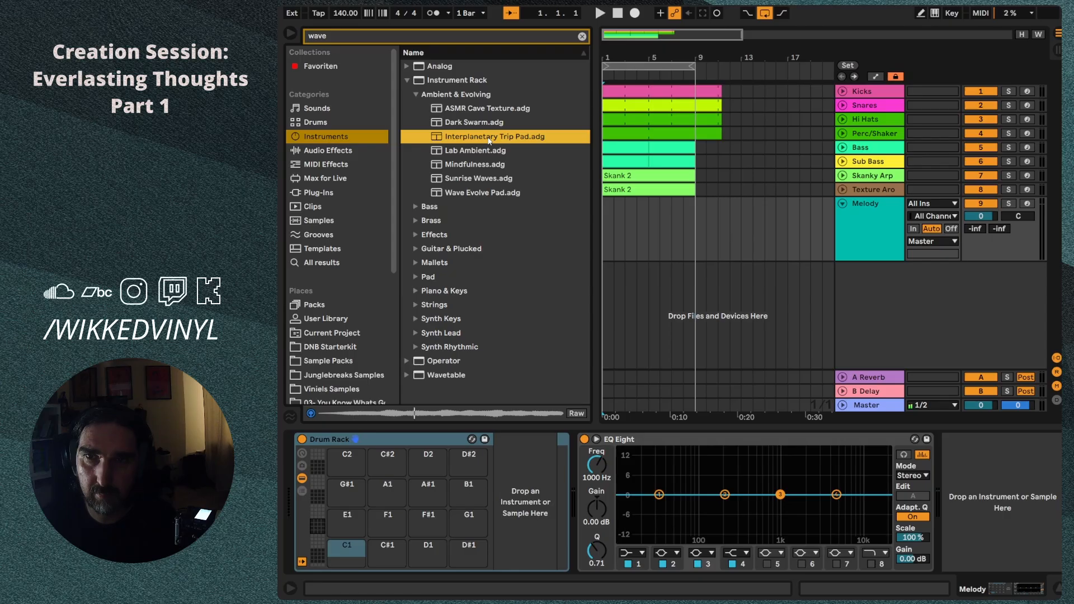
pyautogui.click(491, 163)
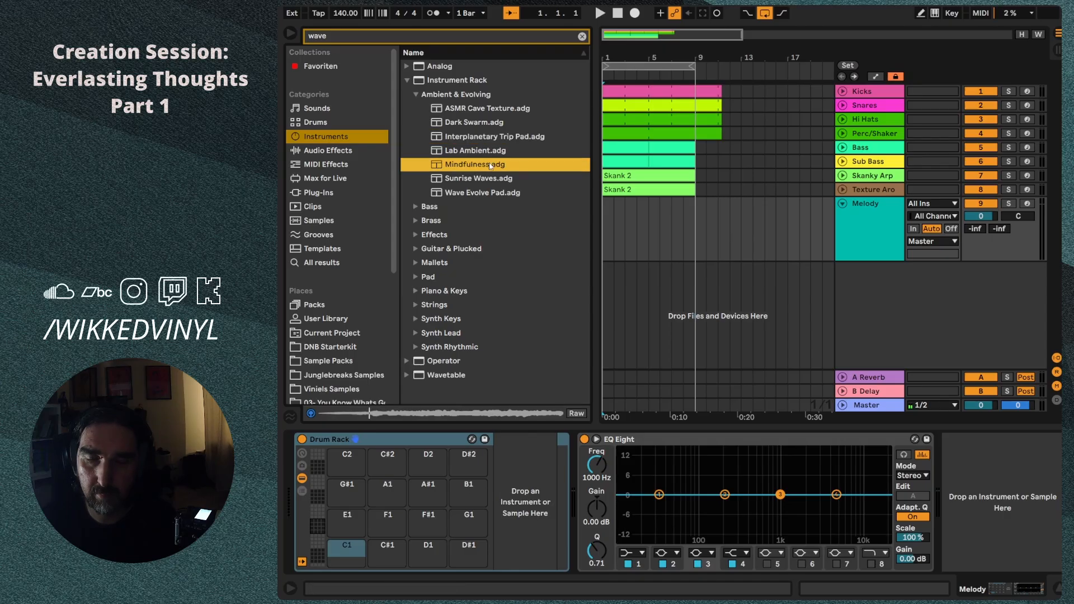
pyautogui.click(491, 151)
pyautogui.click(512, 193)
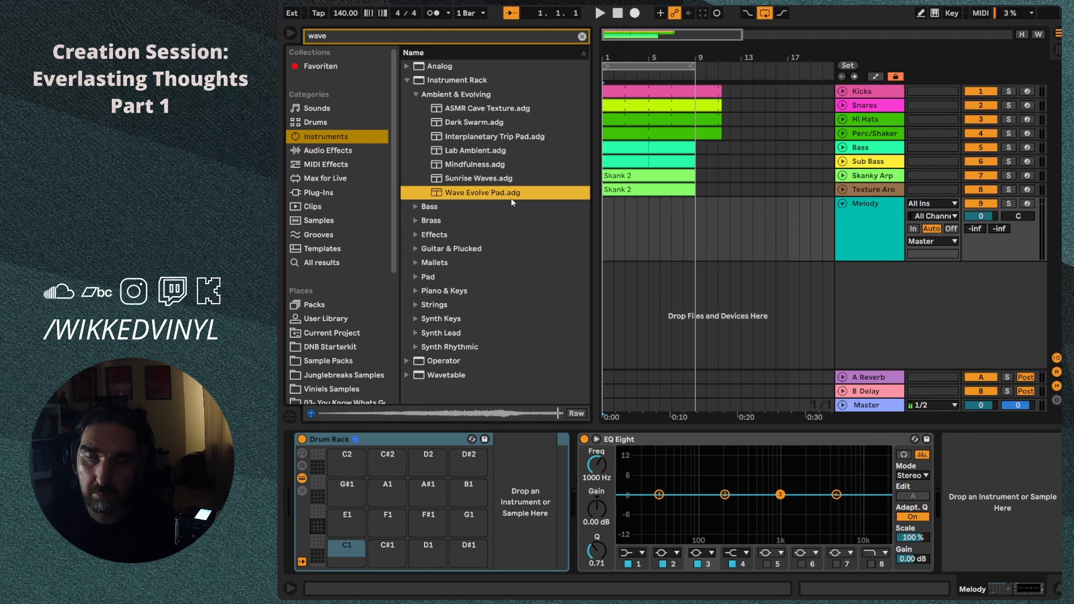
# Load Sunrise Waves on track 9 and fill a four-bar clip with A4 over bars 1-2, C5 in bar 3 and A4 in bar 4.
pyautogui.moveTo(520, 193); pyautogui.dragTo(857, 291)
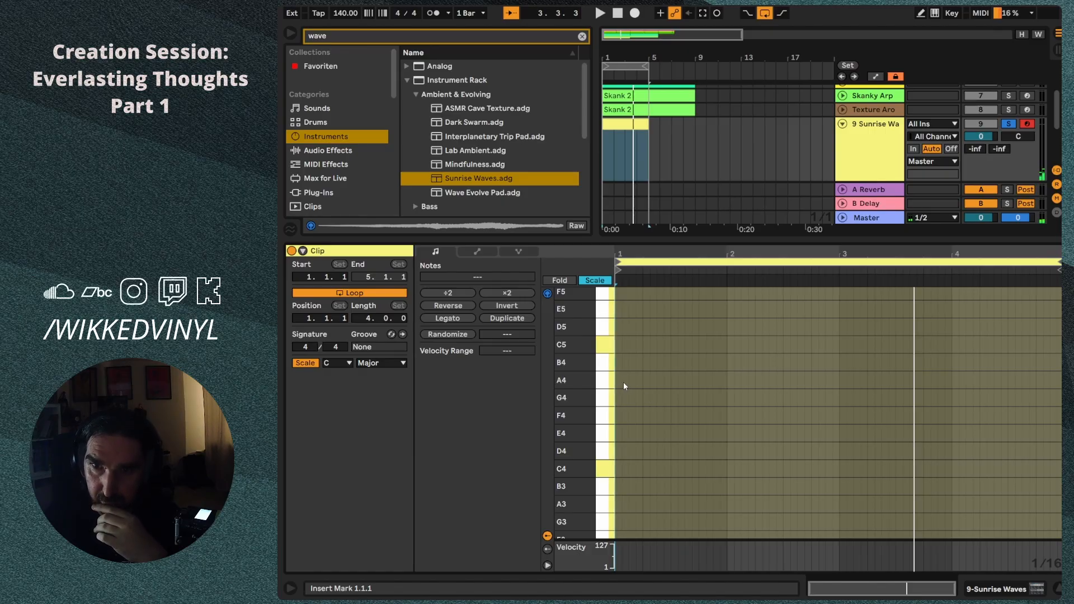
pyautogui.press('super+shift+c')
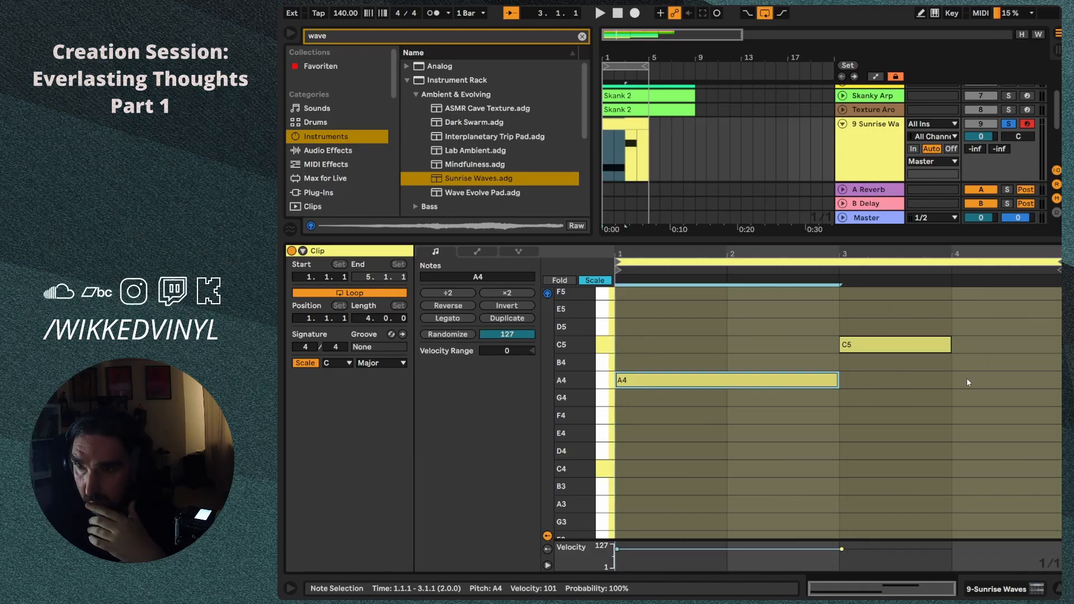
pyautogui.doubleClick(967, 378)
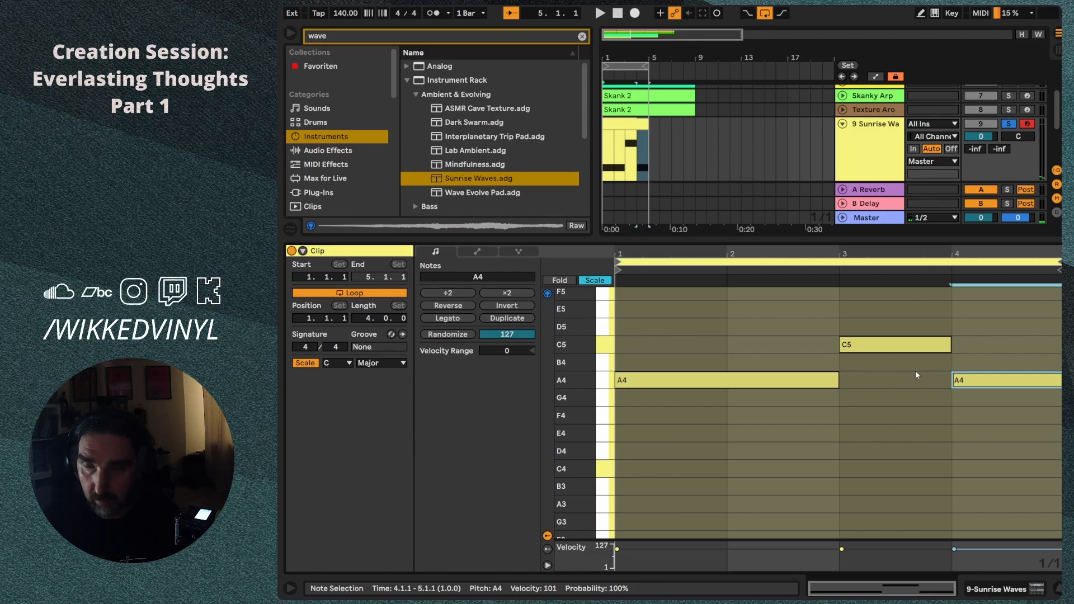
# Shorten the first A4 note to end near 2.3.1, extend the C5 note's start back to 2.2.2, and audition the loop.
pyautogui.press('space')
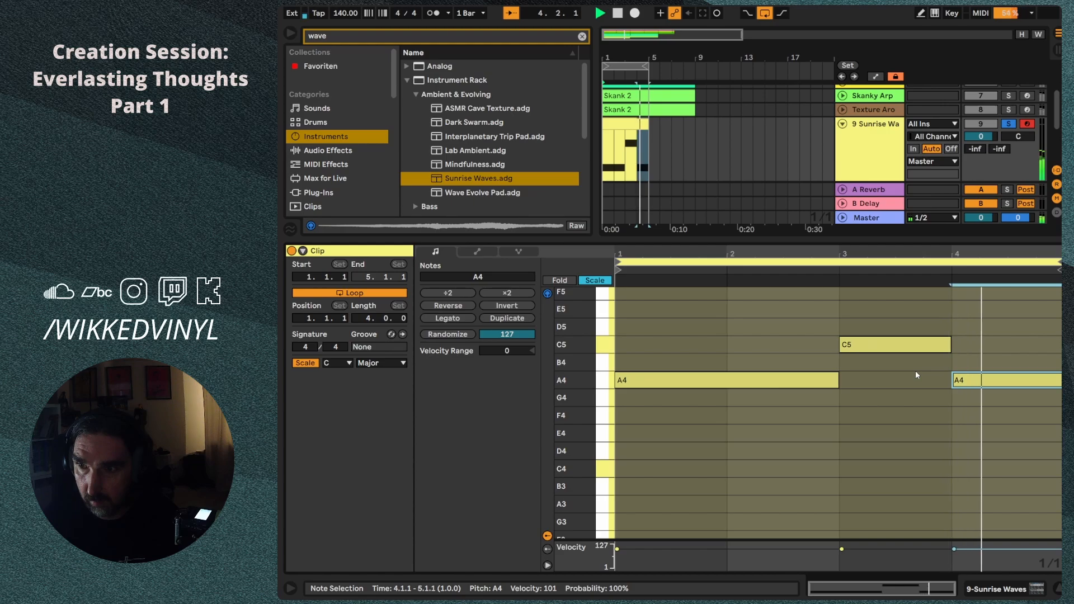
pyautogui.press('space')
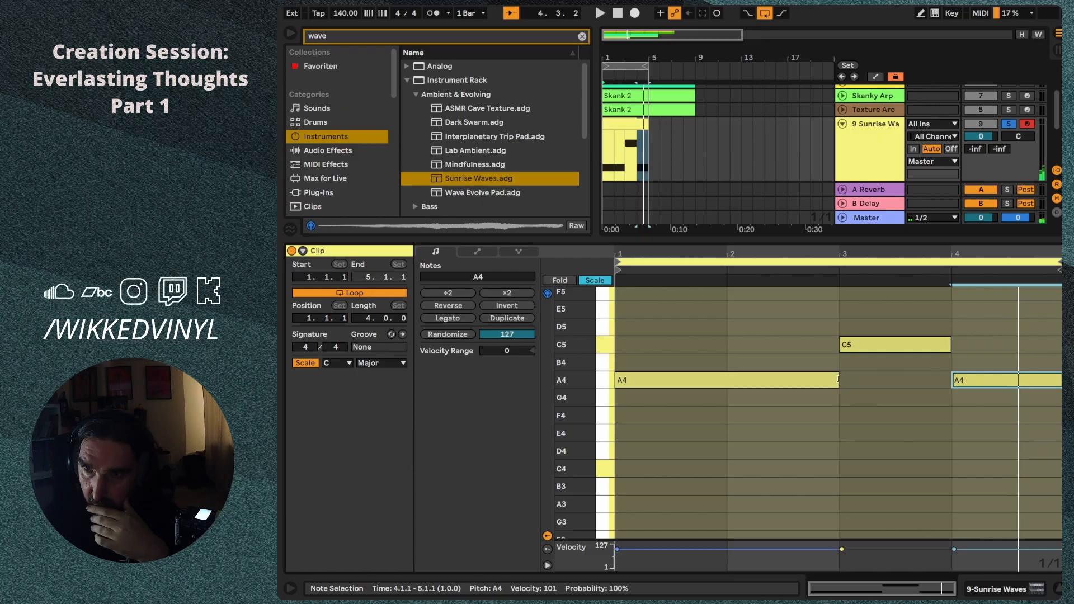
pyautogui.moveTo(839, 379); pyautogui.dragTo(789, 380)
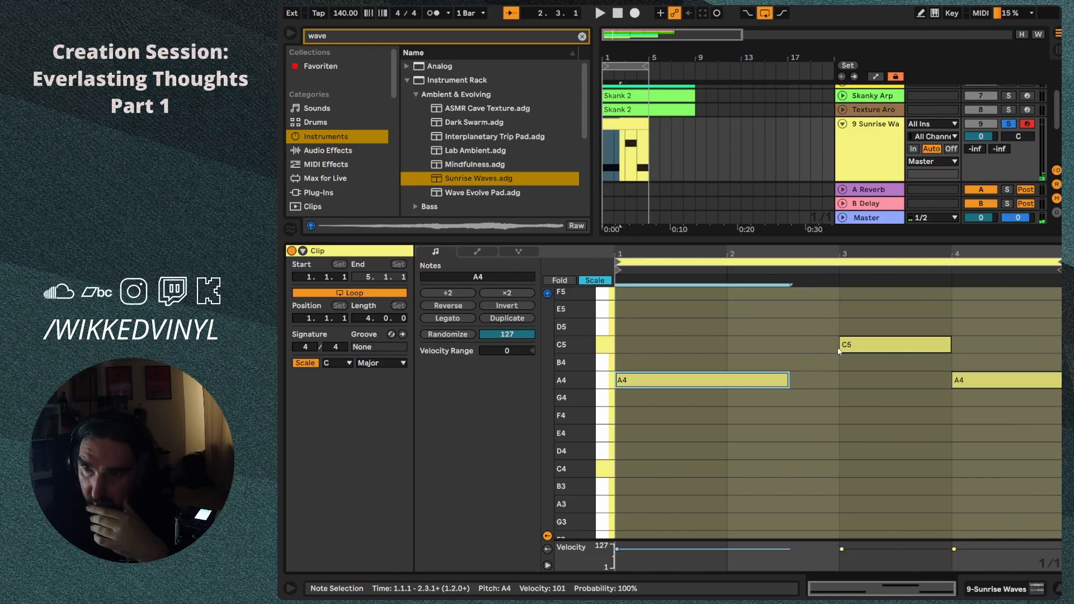
pyautogui.moveTo(840, 345); pyautogui.dragTo(764, 344)
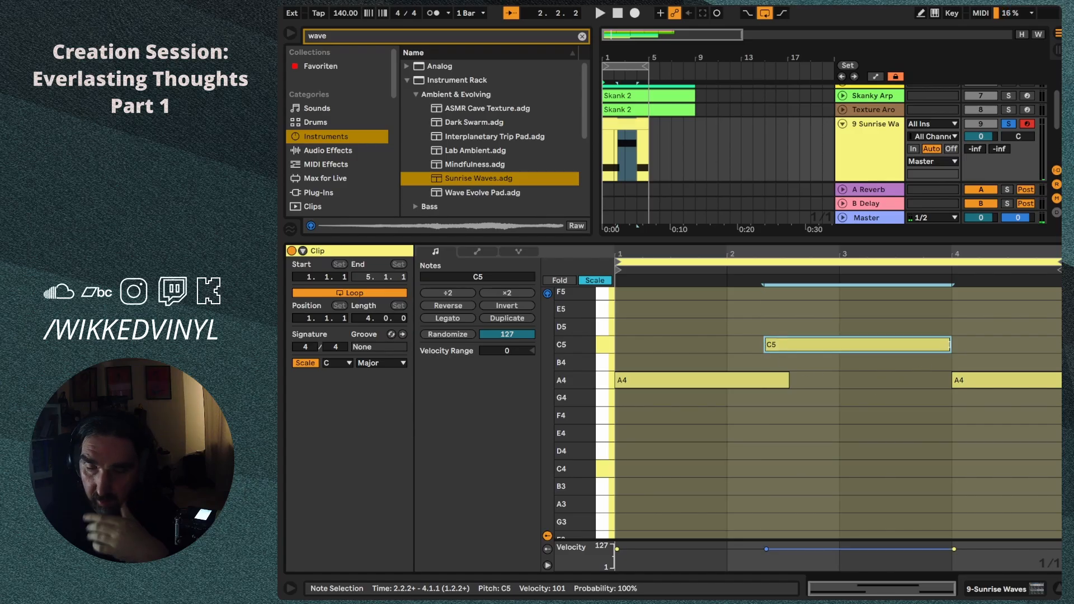
pyautogui.press('space')
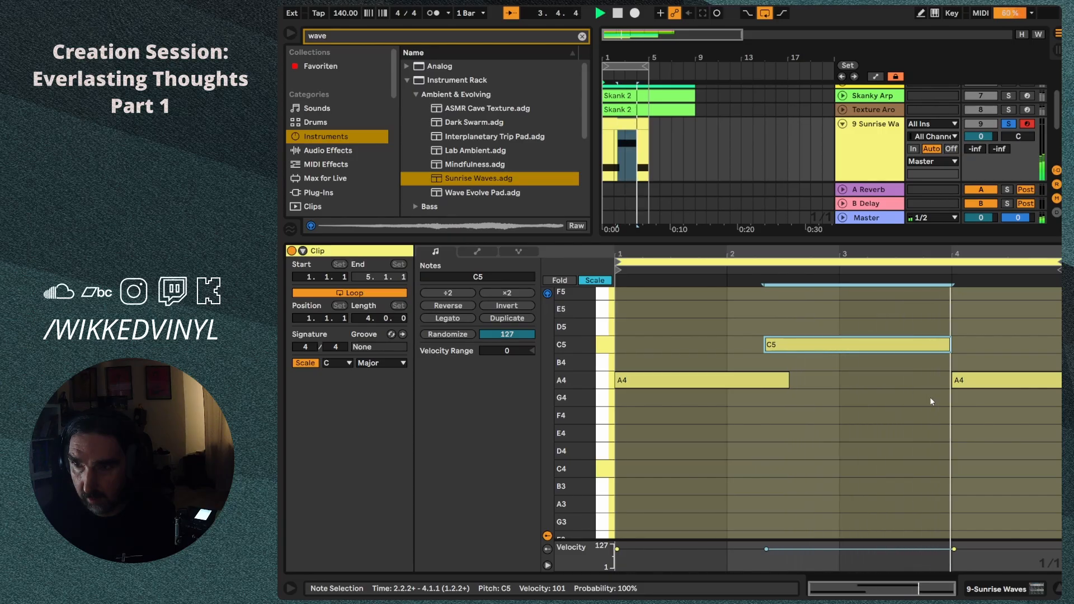
pyautogui.press('space')
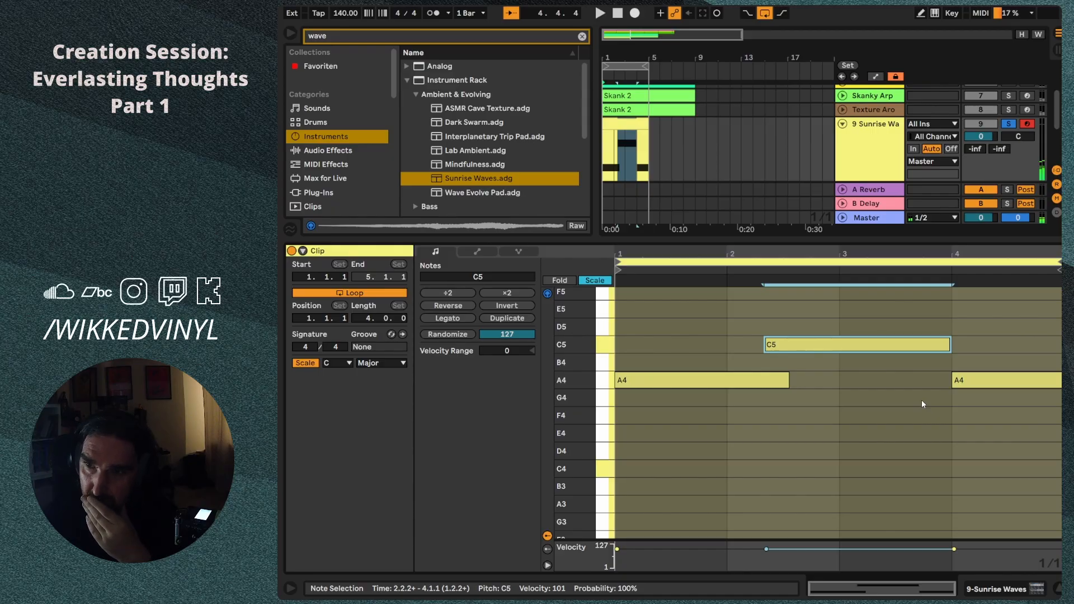
pyautogui.click(1055, 384)
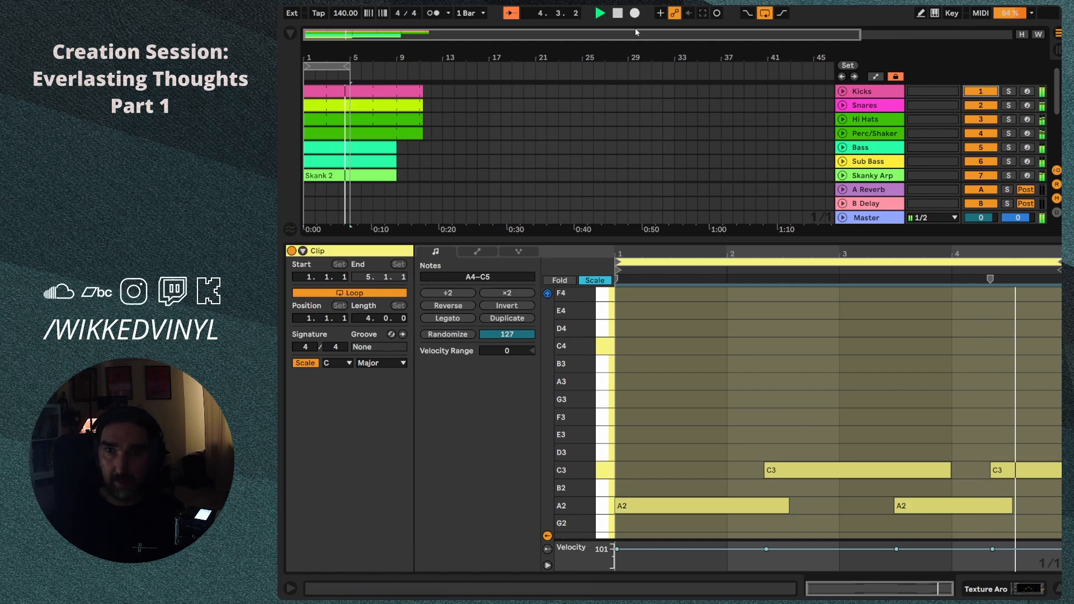
# Save the set and load the Wavetable instrument onto the Melody track.
pyautogui.click(617, 14)
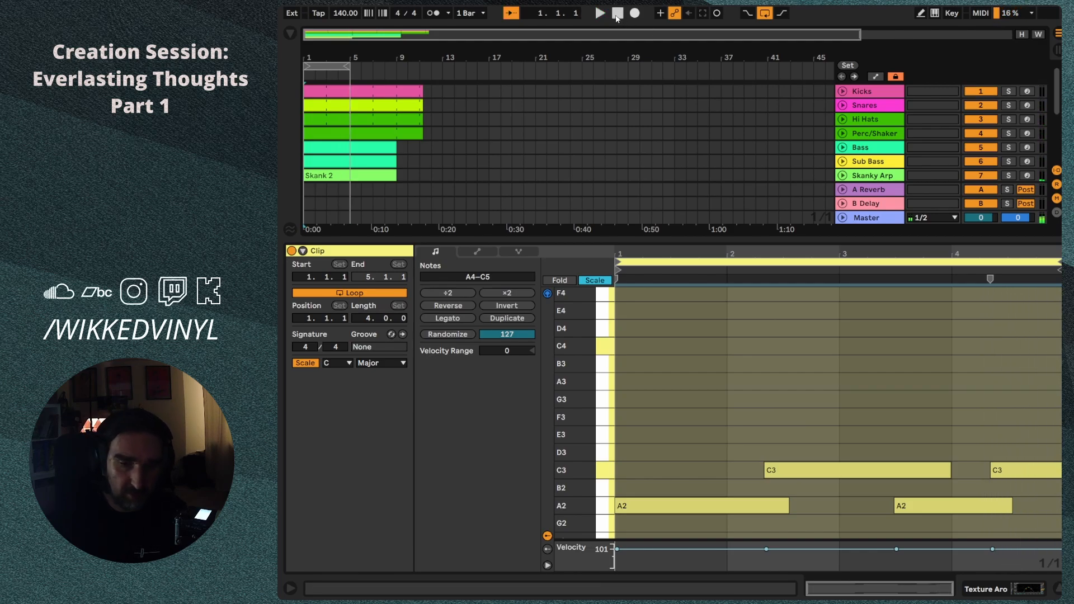
pyautogui.hotkey('ctrl', 's')
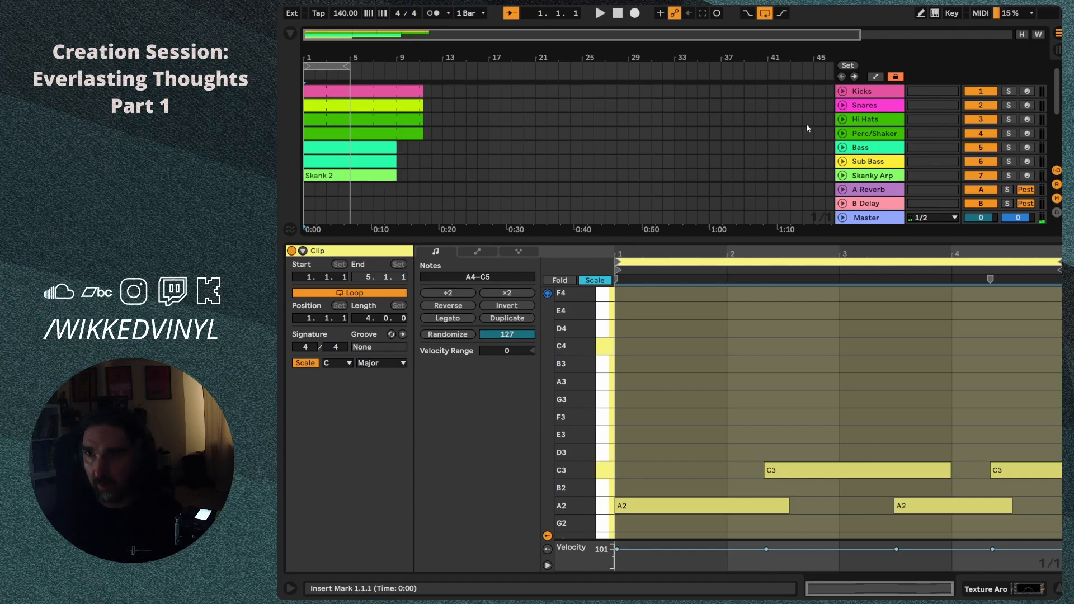
pyautogui.scroll(-6, 799, 130)
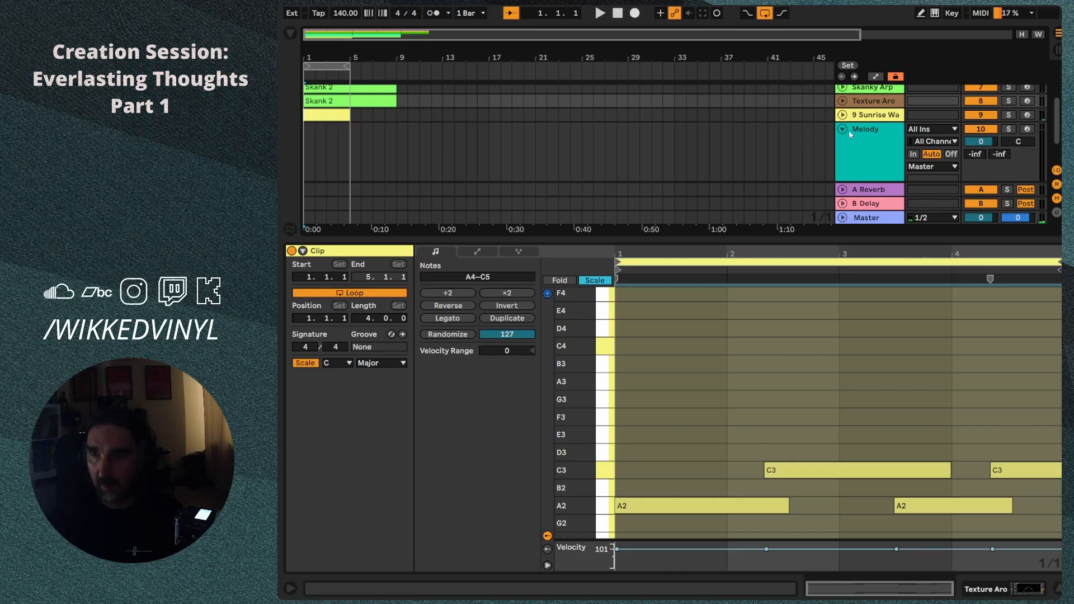
pyautogui.click(879, 130)
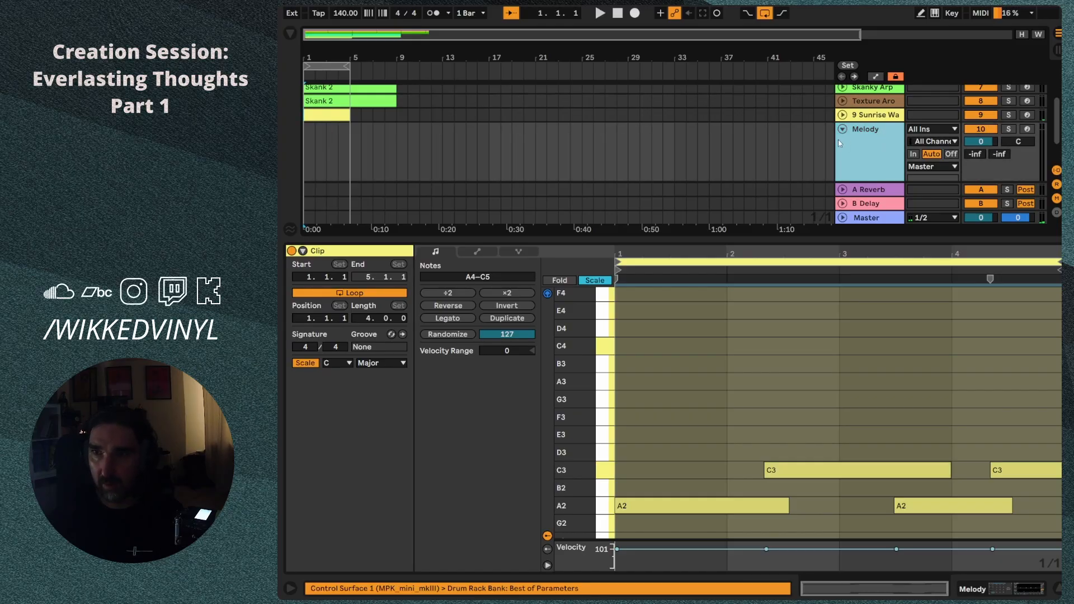
pyautogui.click(287, 35)
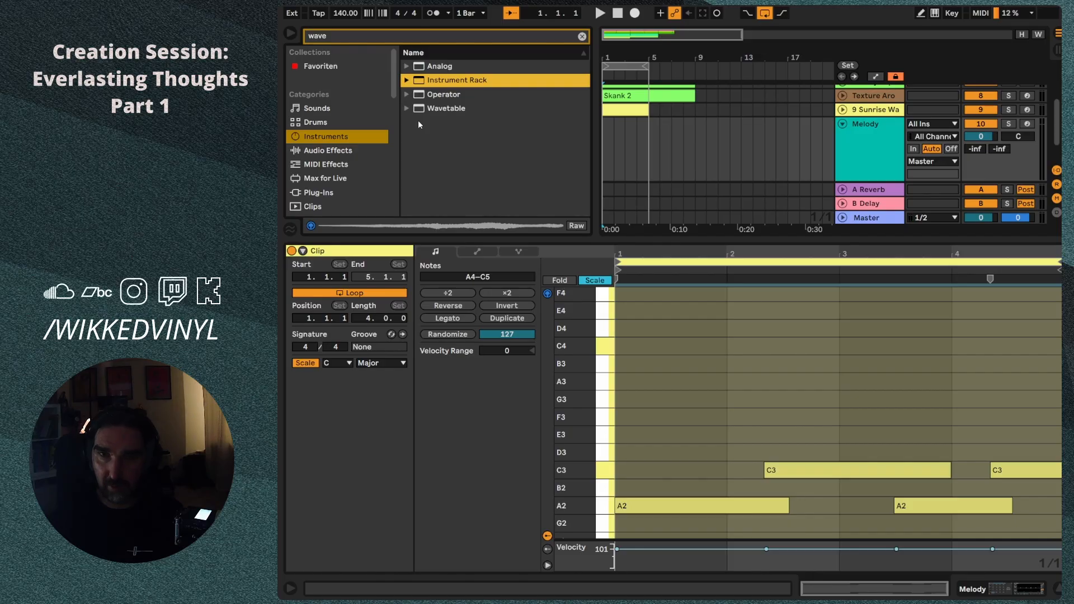
pyautogui.click(410, 107)
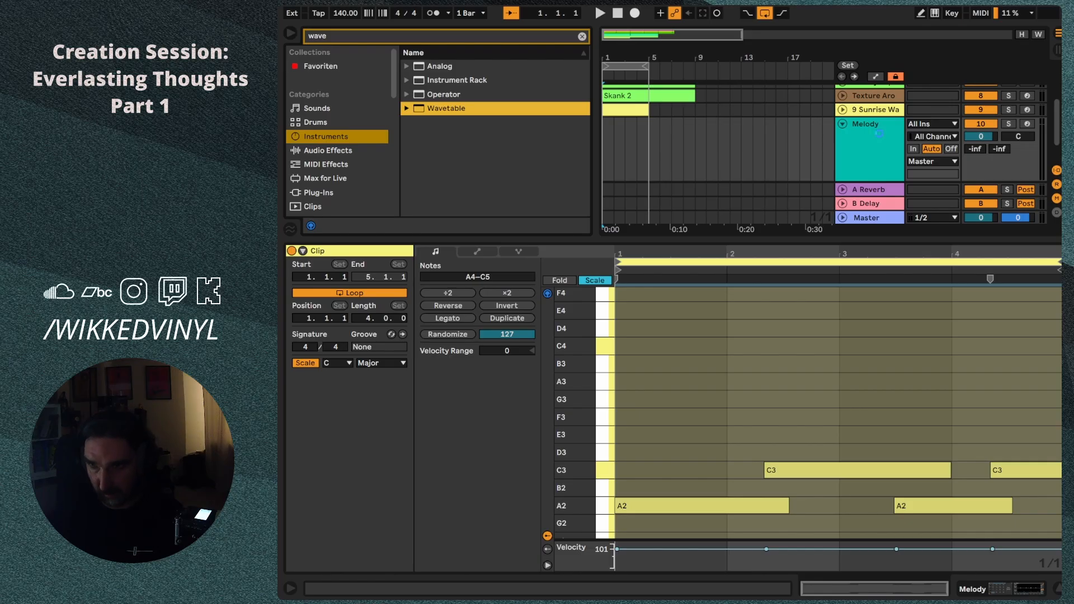
pyautogui.press('Return')
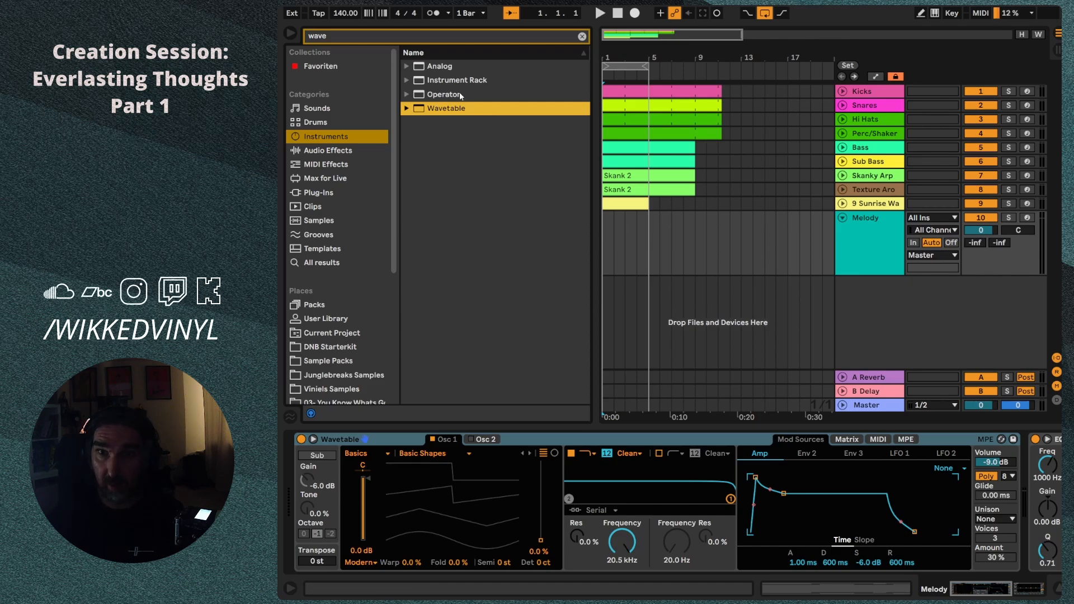
pyautogui.click(582, 36)
pyautogui.click(290, 35)
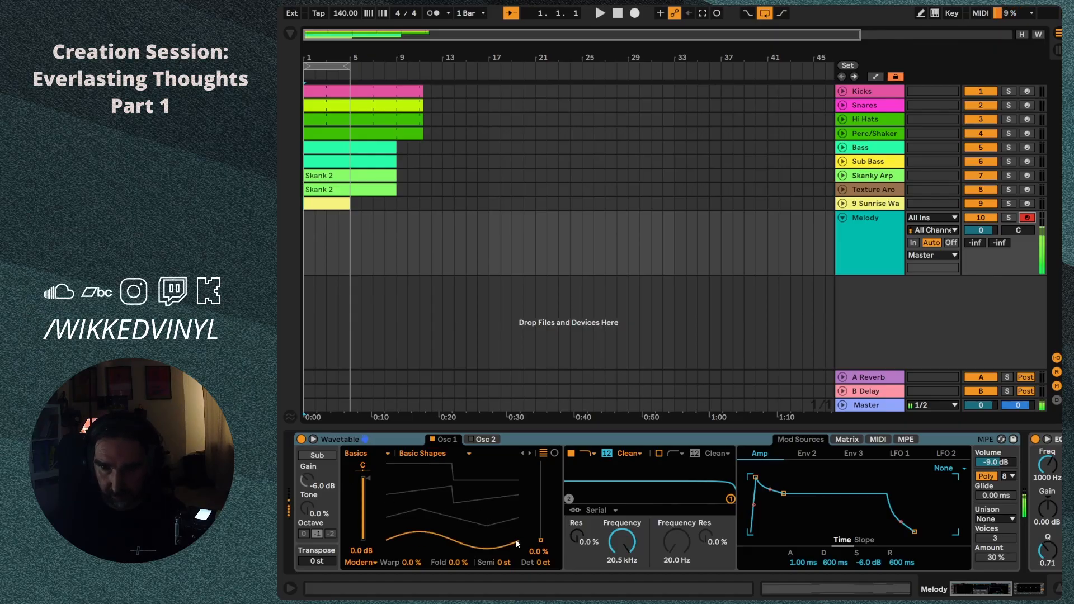
# Raise the Osc 1 wavetable position to 64% and switch its wavetable to Quad Saw from the Basics category.
pyautogui.moveTo(541, 544); pyautogui.dragTo(540, 492)
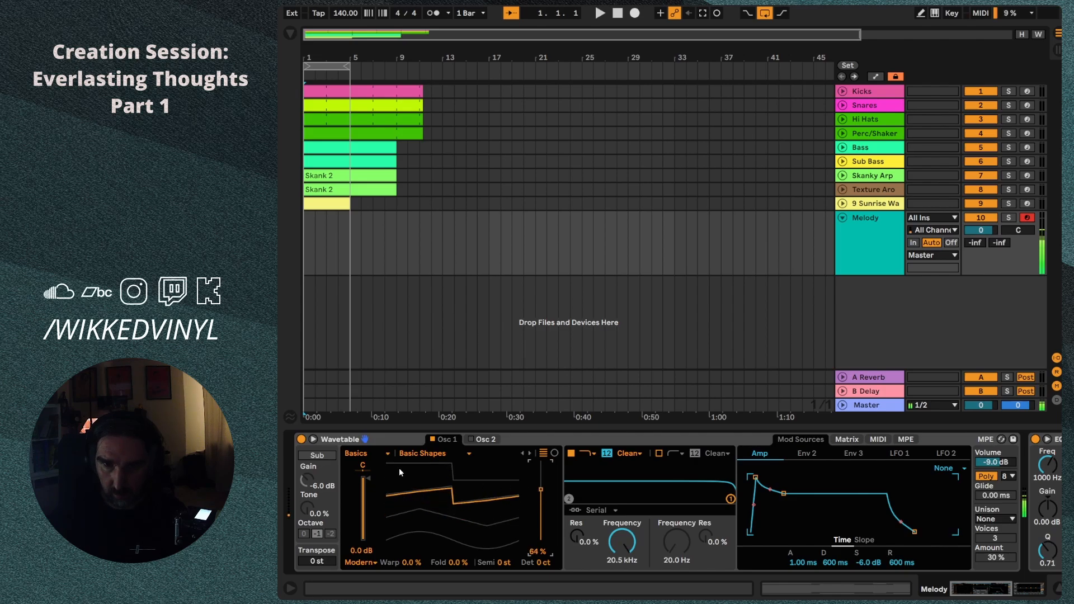
pyautogui.click(366, 455)
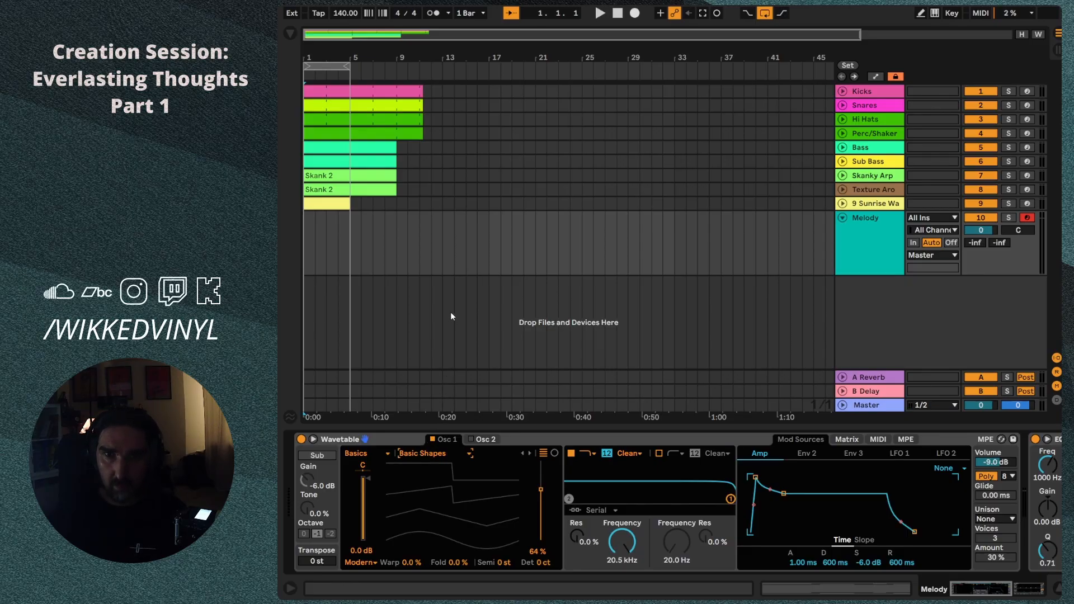
pyautogui.press('Down')
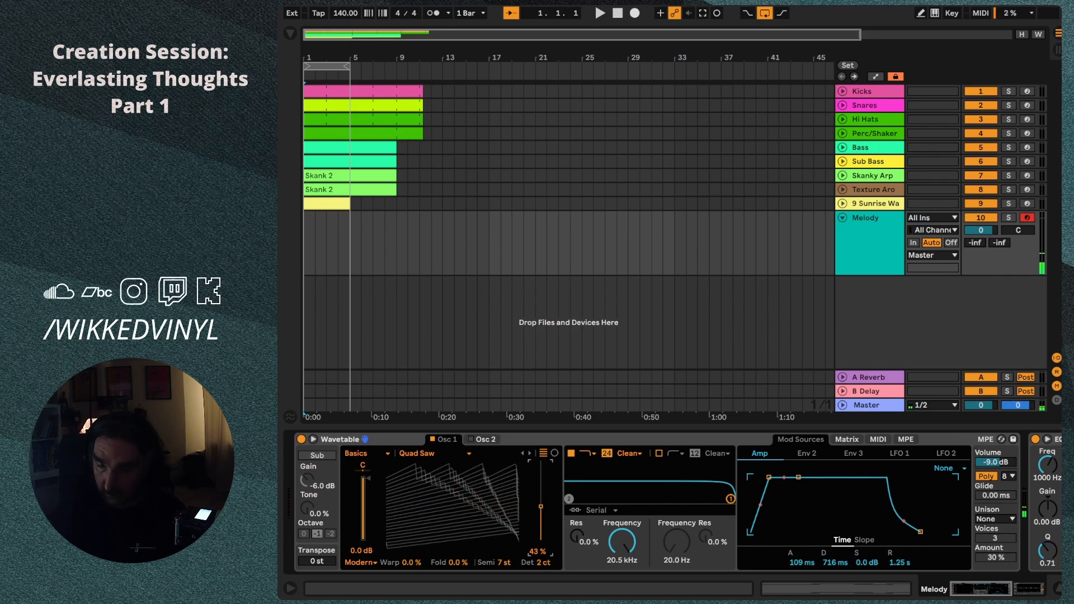
# Switch filter 1 to the MS2 circuit at 811 Hz, compare its notch, low-pass and high-pass shapes, and lower the cutoff.
pyautogui.moveTo(730, 498); pyautogui.dragTo(657, 501)
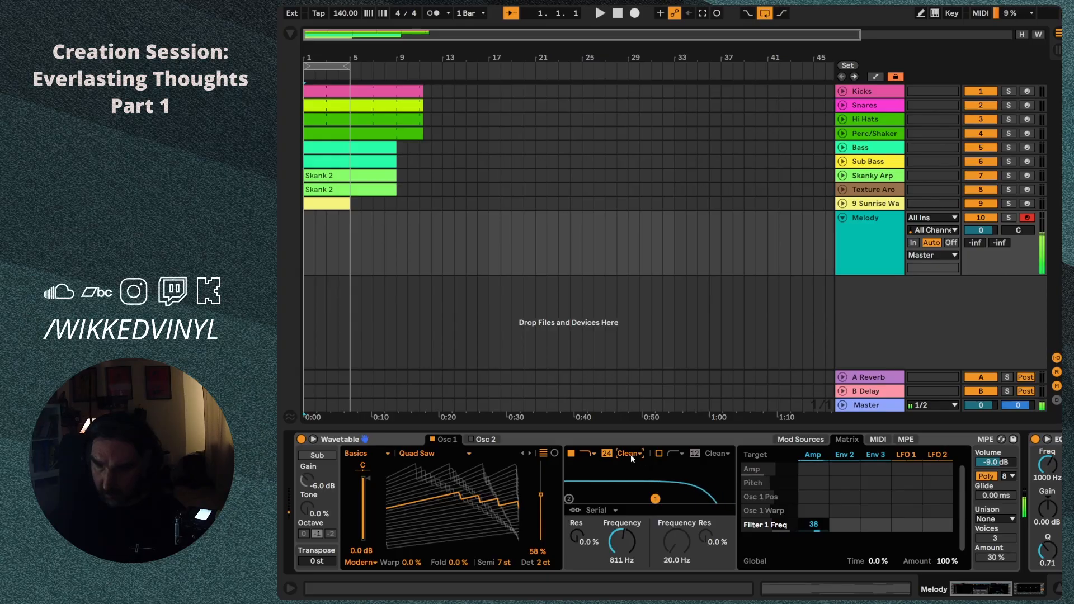
pyautogui.moveTo(631, 456); pyautogui.dragTo(633, 485)
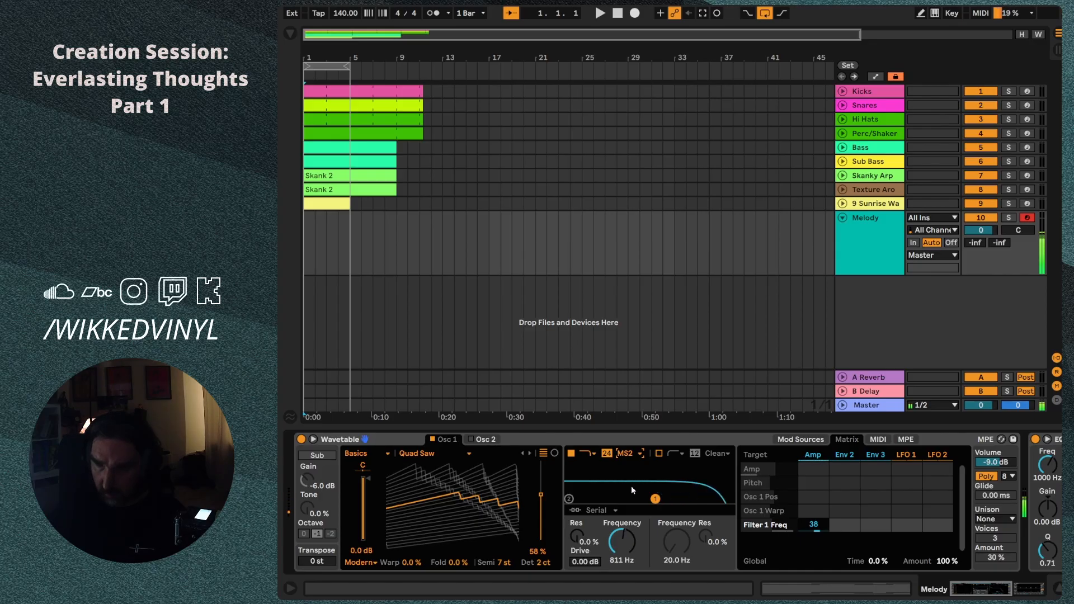
pyautogui.click(591, 454)
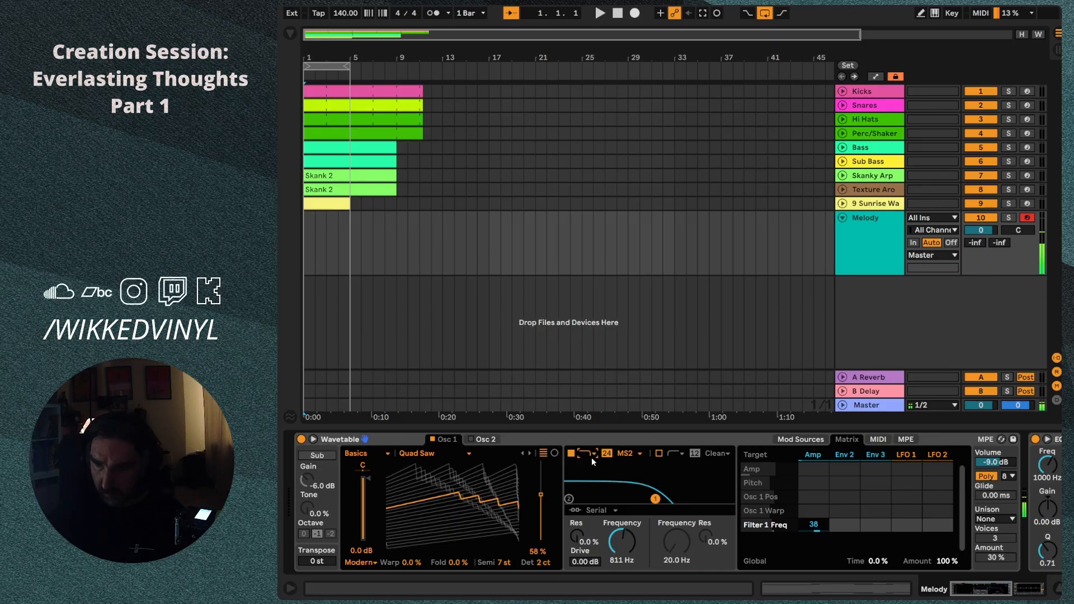
pyautogui.click(593, 495)
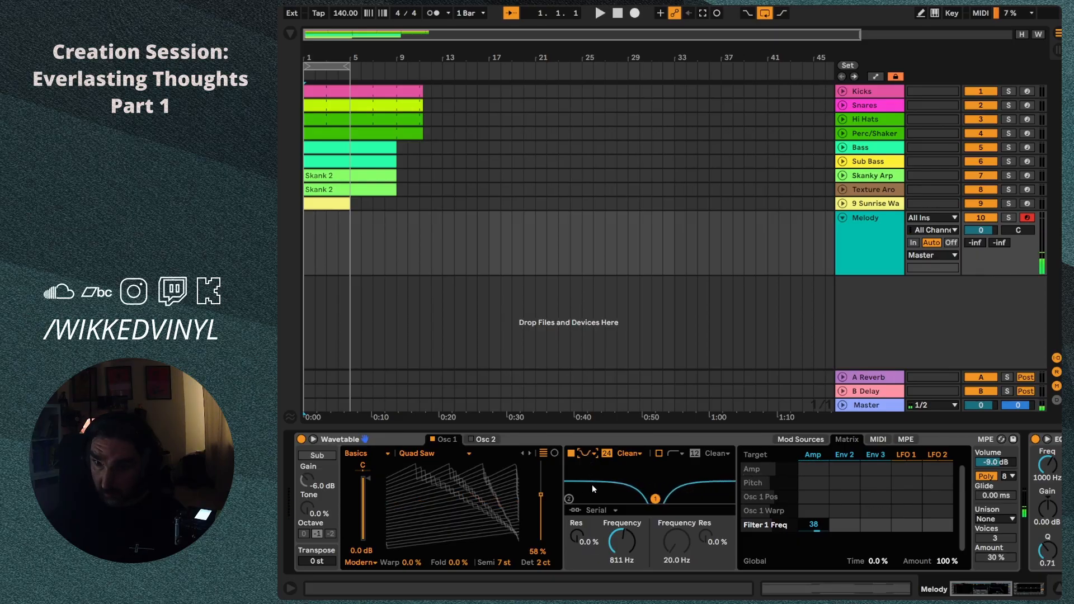
pyautogui.click(588, 461)
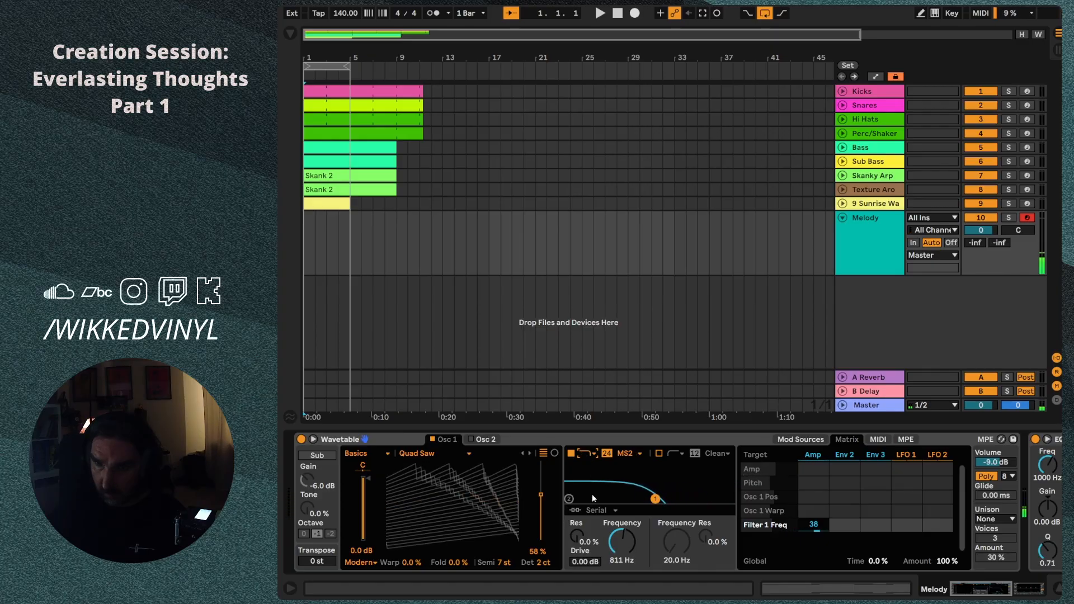
pyautogui.click(590, 459)
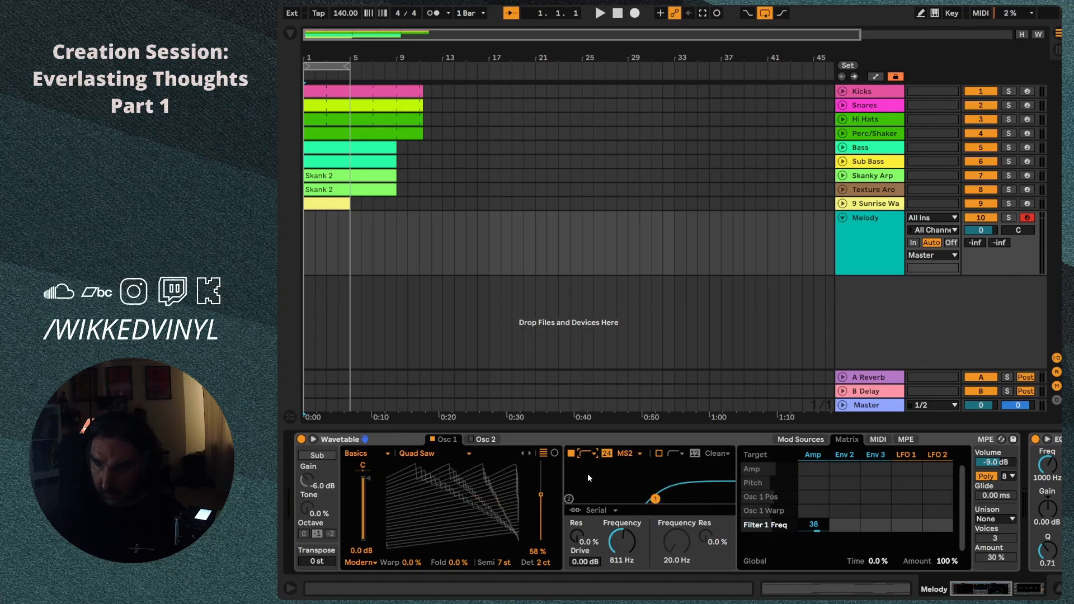
pyautogui.moveTo(655, 498); pyautogui.dragTo(585, 485)
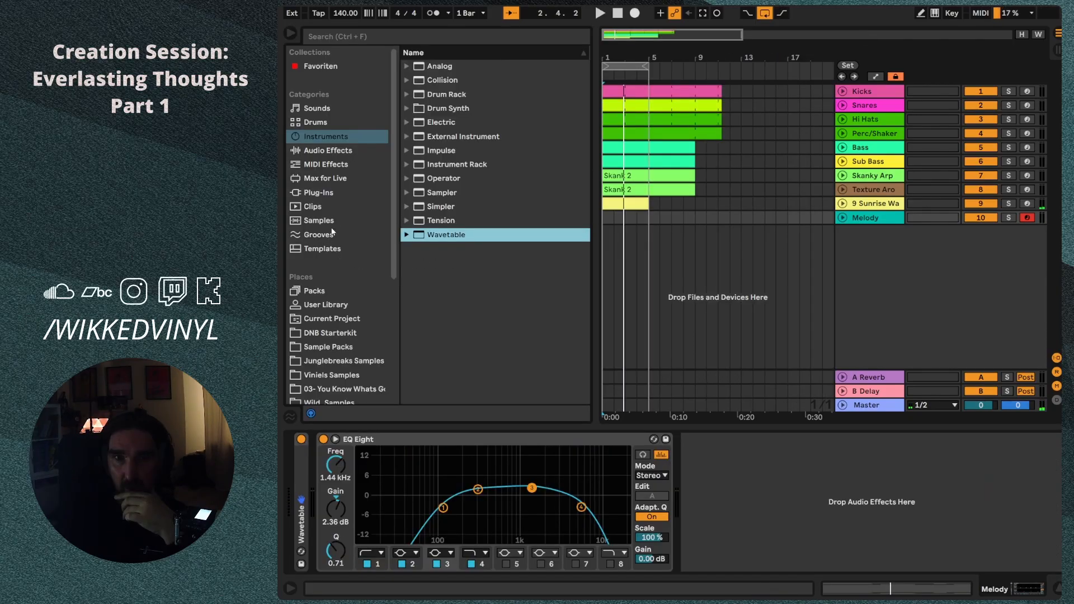
# Expand the collapsed Wavetable device on the Melody track and load the Vital VST3 plug-in.
pyautogui.press('Down')
pyautogui.press('Down')
pyautogui.press('Down')
pyautogui.press('Down')
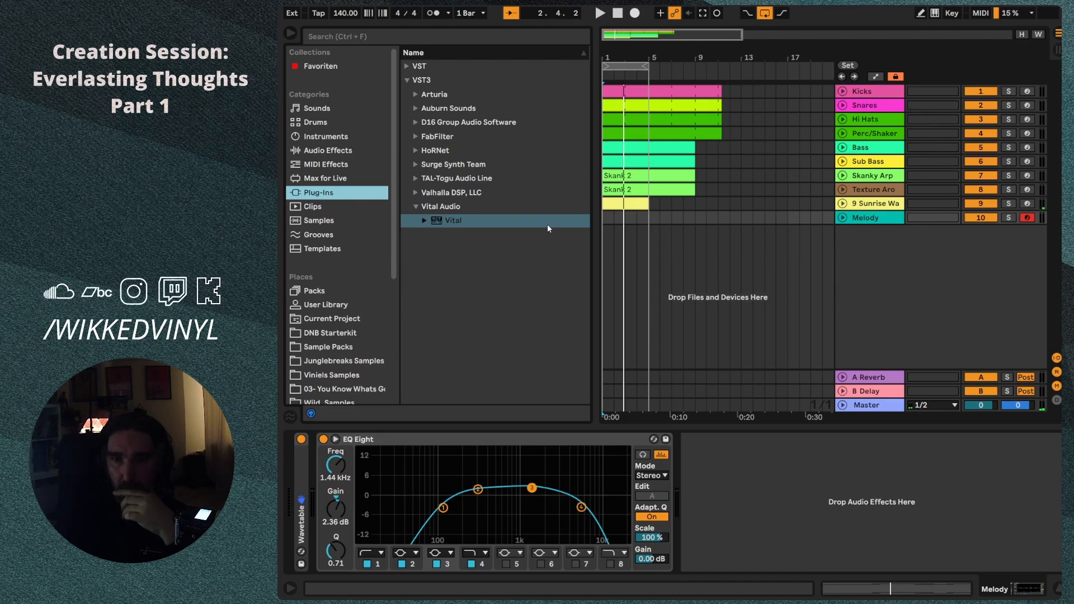
pyautogui.doubleClick(301, 491)
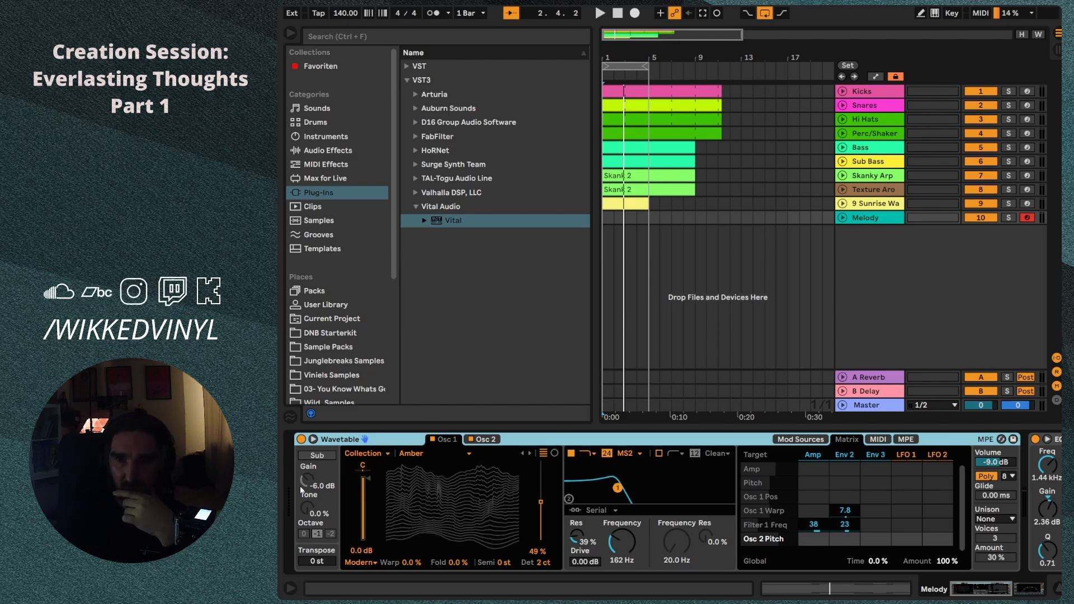
pyautogui.doubleClick(454, 219)
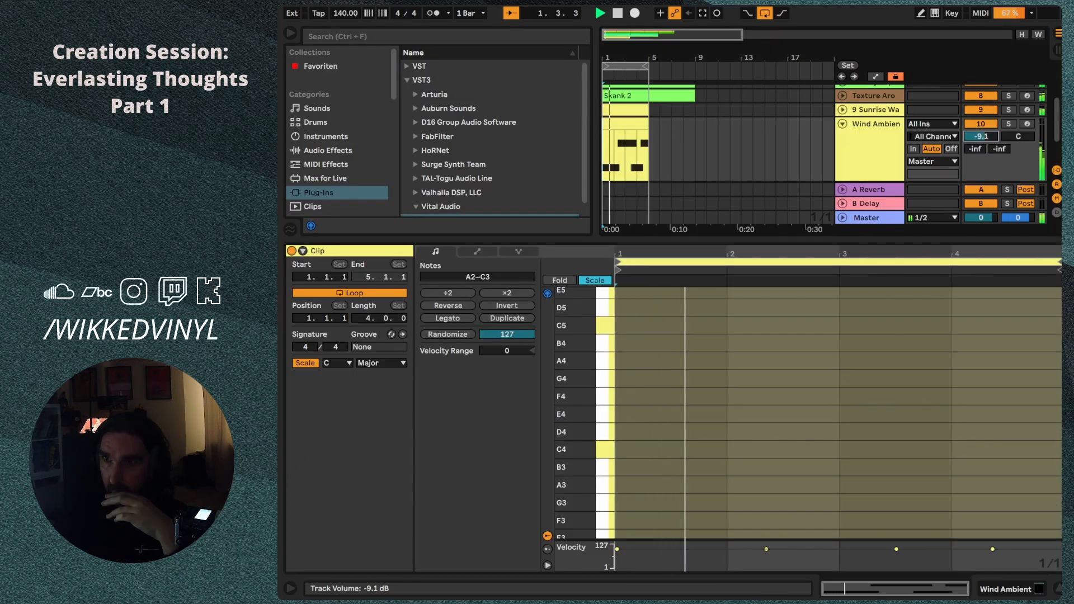
# Fold the Wind Ambient track and solo Sunrise Waves and Wind Ambient in turn to compare them during playback.
pyautogui.click(842, 124)
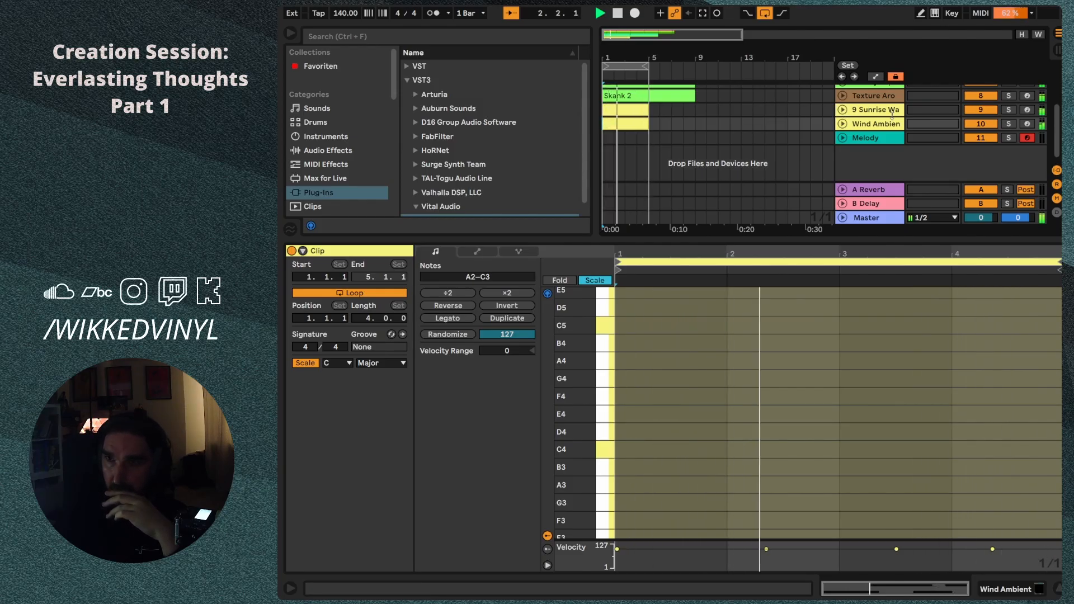
pyautogui.click(1009, 110)
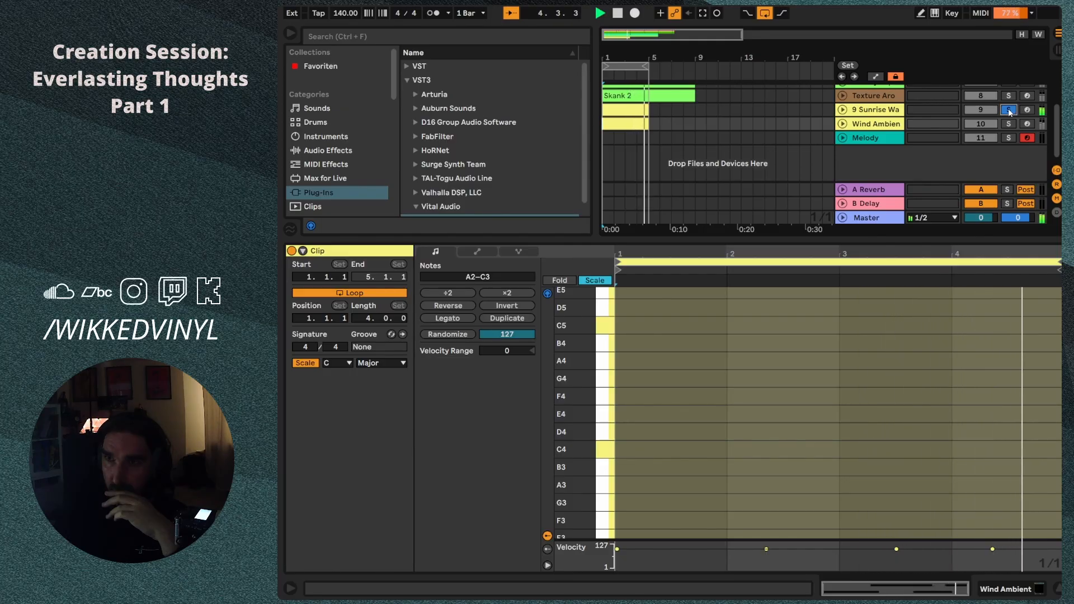
pyautogui.click(1009, 124)
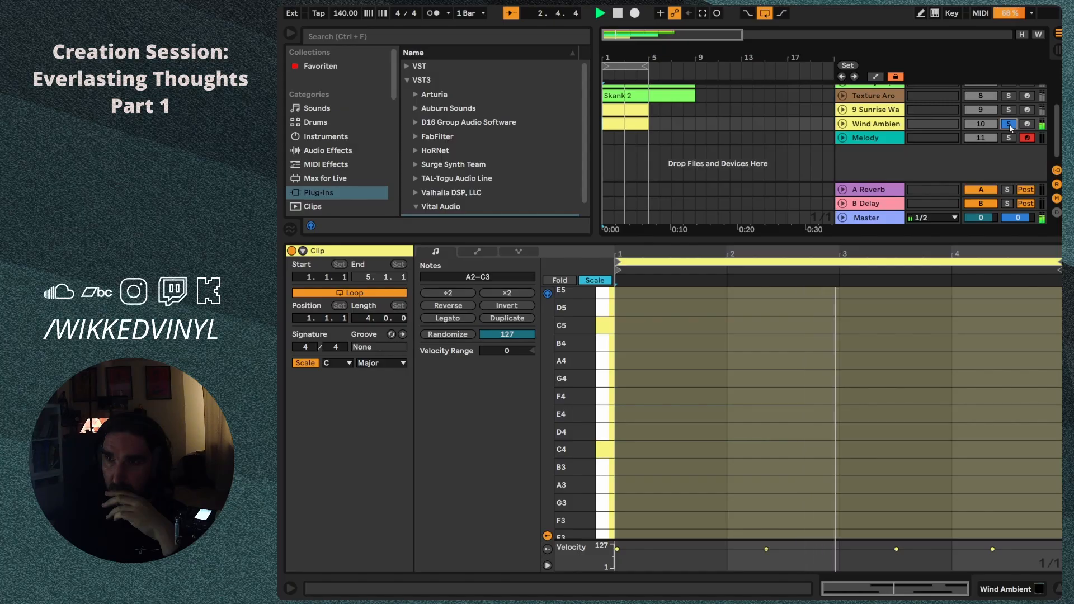
pyautogui.click(1010, 124)
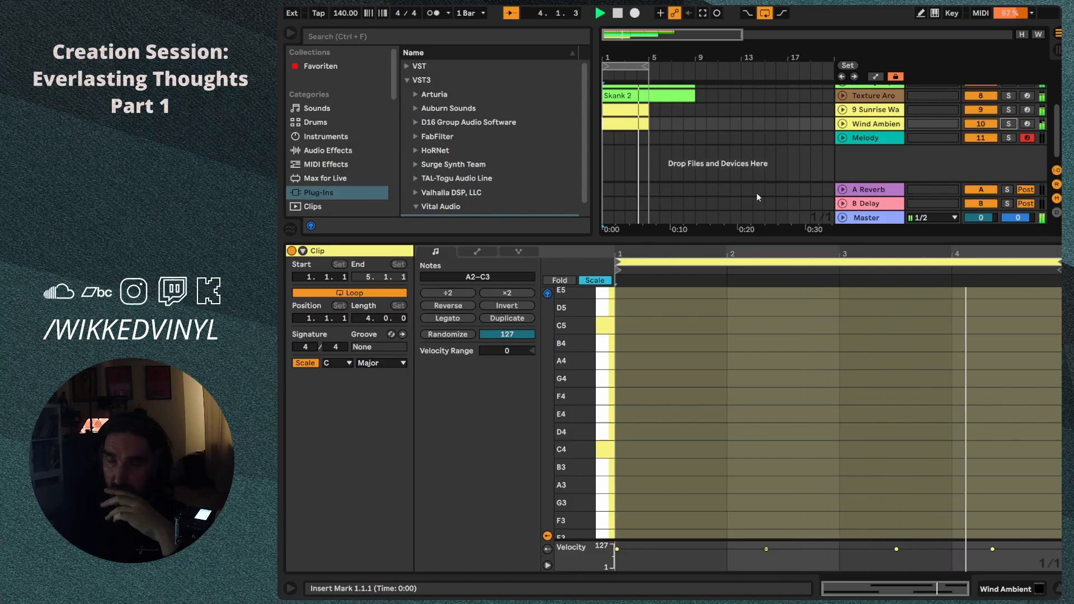
pyautogui.click(877, 138)
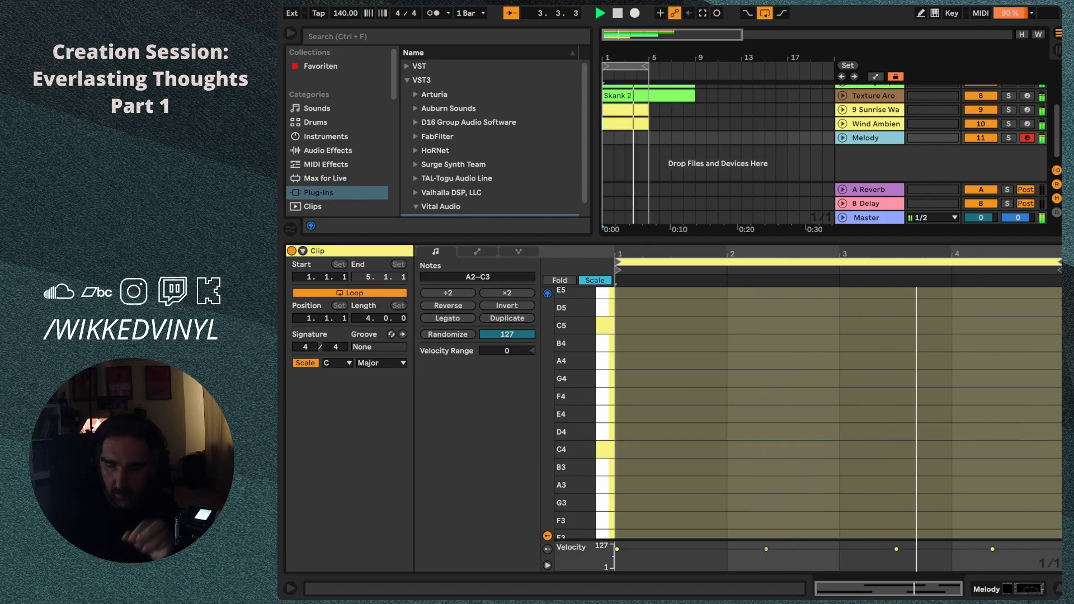
pyautogui.press('space')
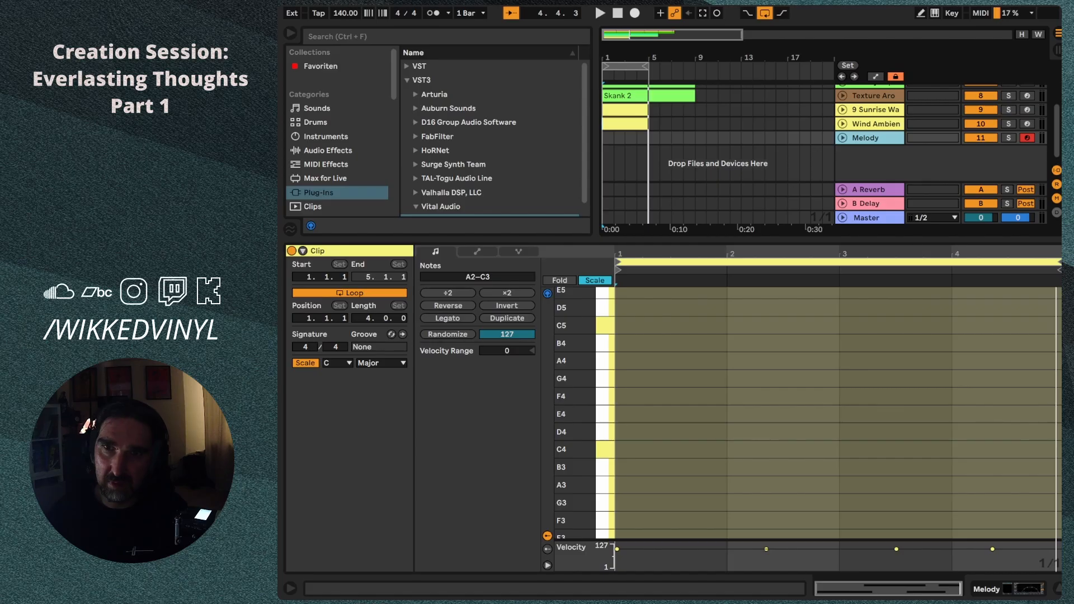
# Narrow and hide the browser, and save the set.
pyautogui.moveTo(594, 140); pyautogui.dragTo(503, 140)
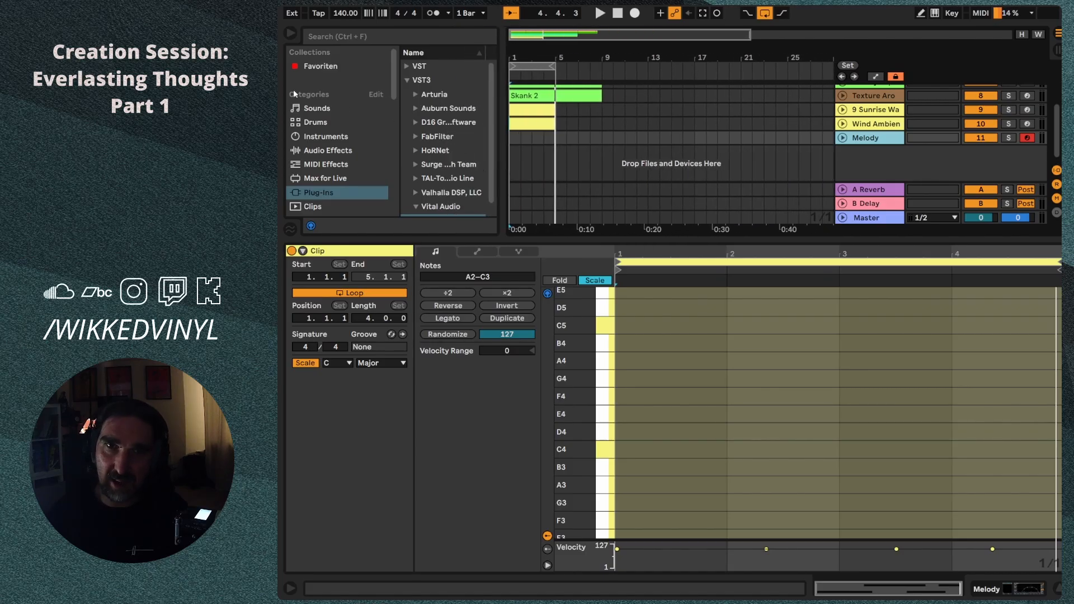
pyautogui.click(290, 36)
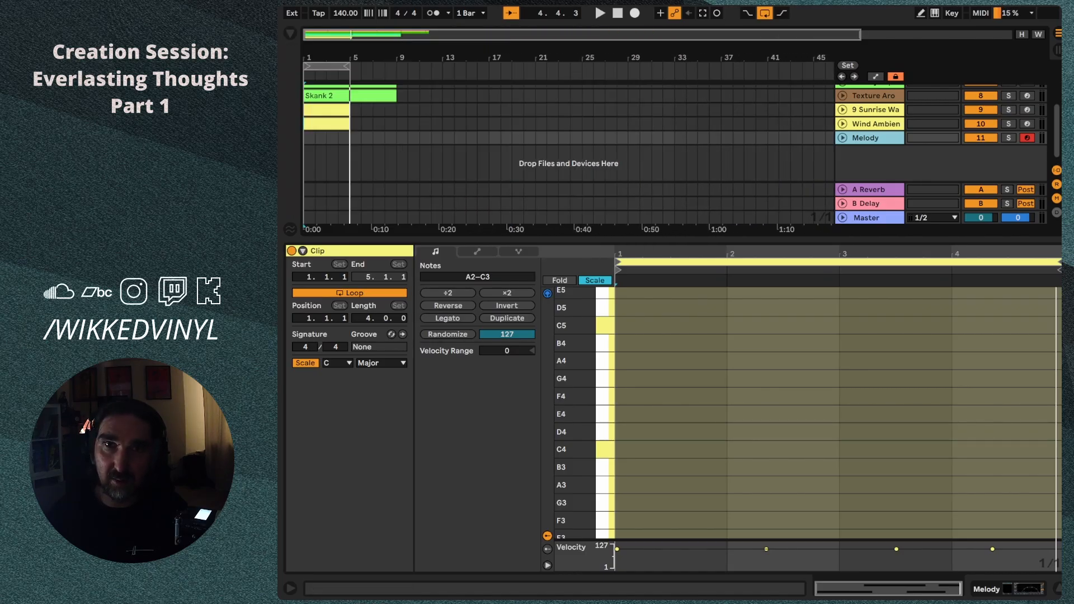
pyautogui.press('super+s')
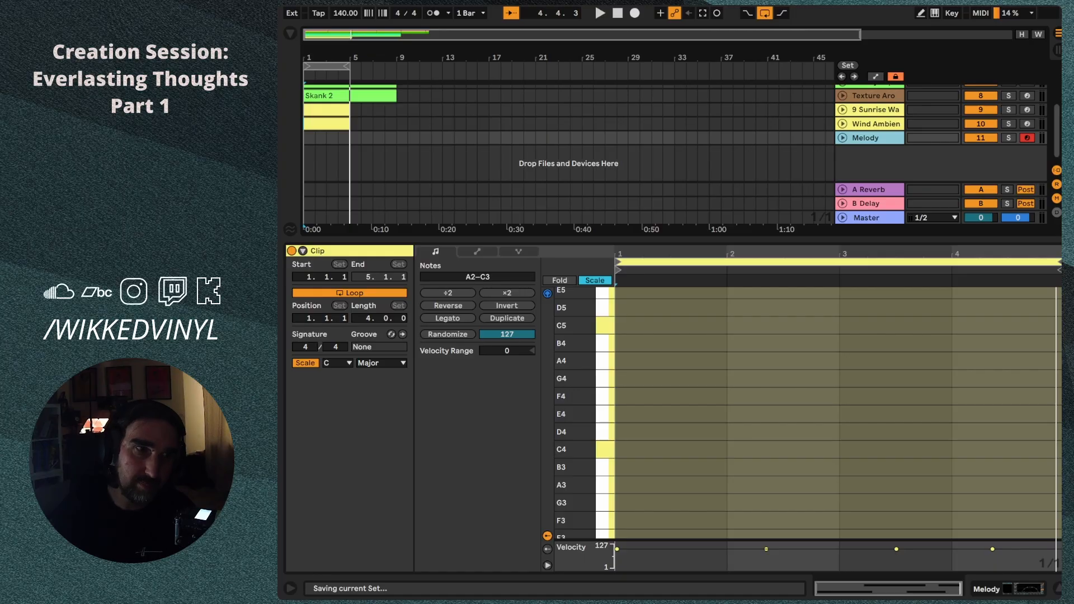